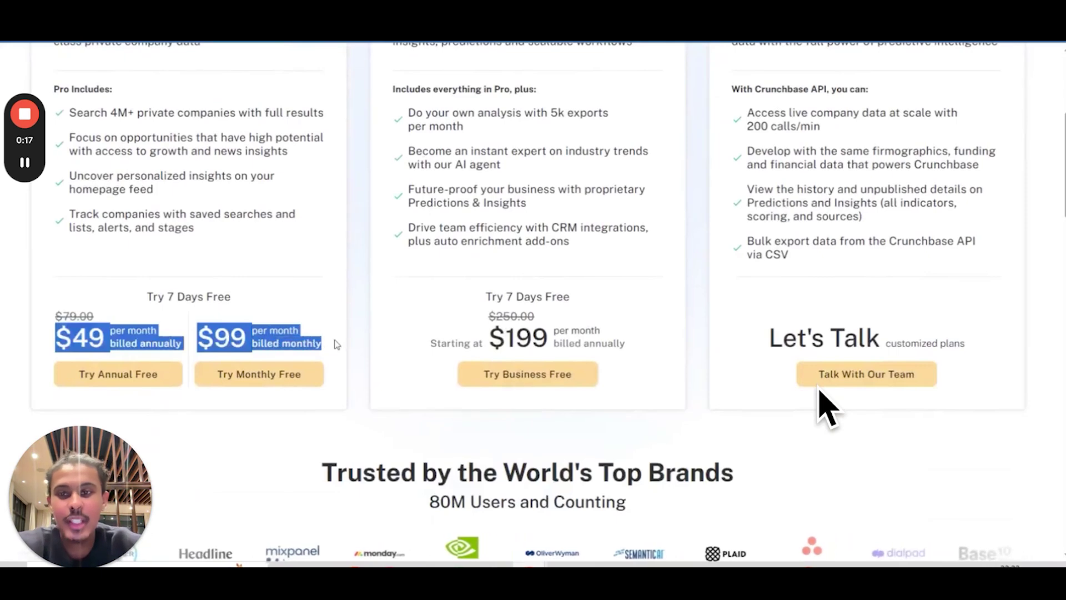
Step: Ask Crunchbase Scout for "SaaS companies in the United States with less than 5000 web traffic and is funded on or after 20203"
click(333, 345)
key(ctrl+Tab)
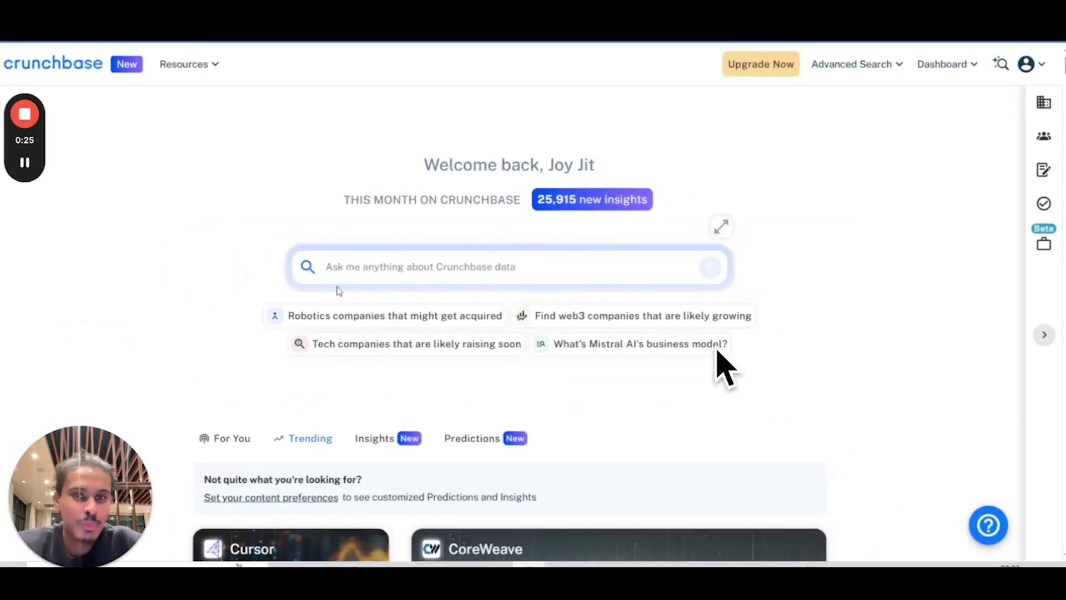
click(337, 272)
text(SaaS companie)
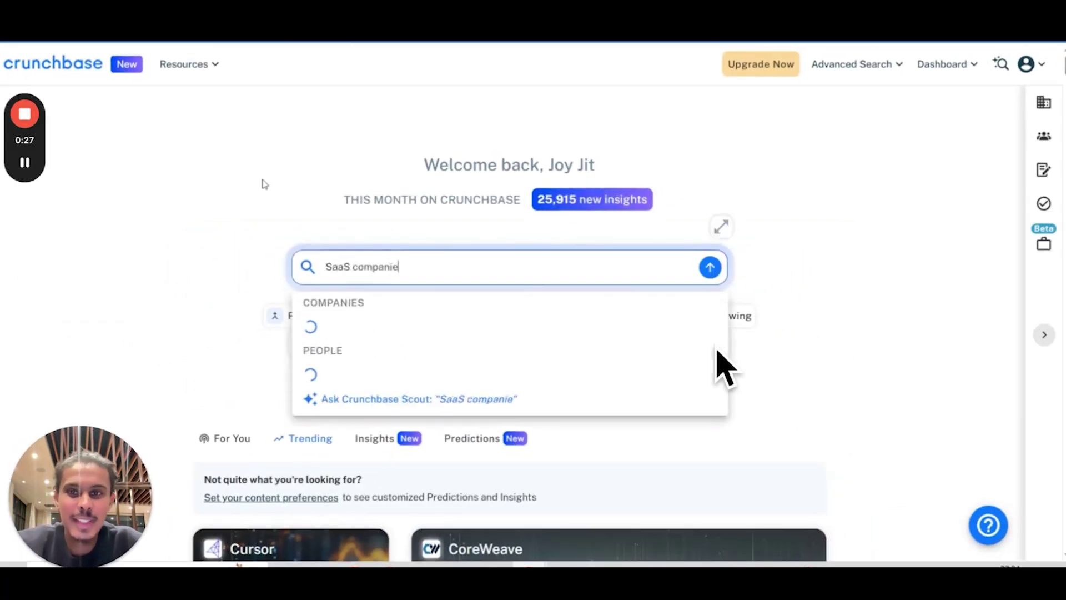
text(s)
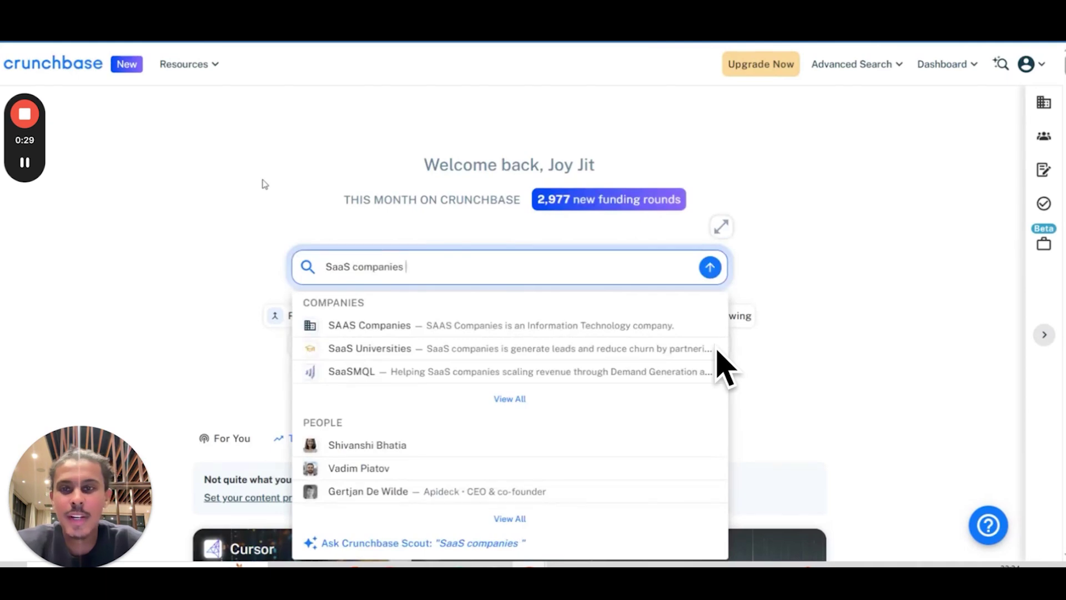
text( in the United State)
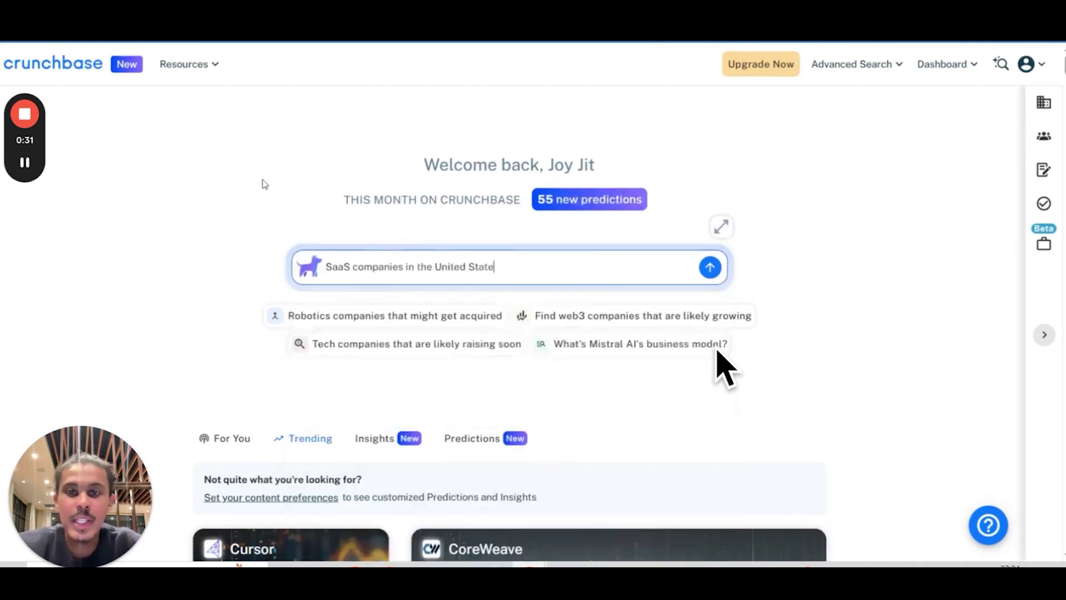
text(s with less than)
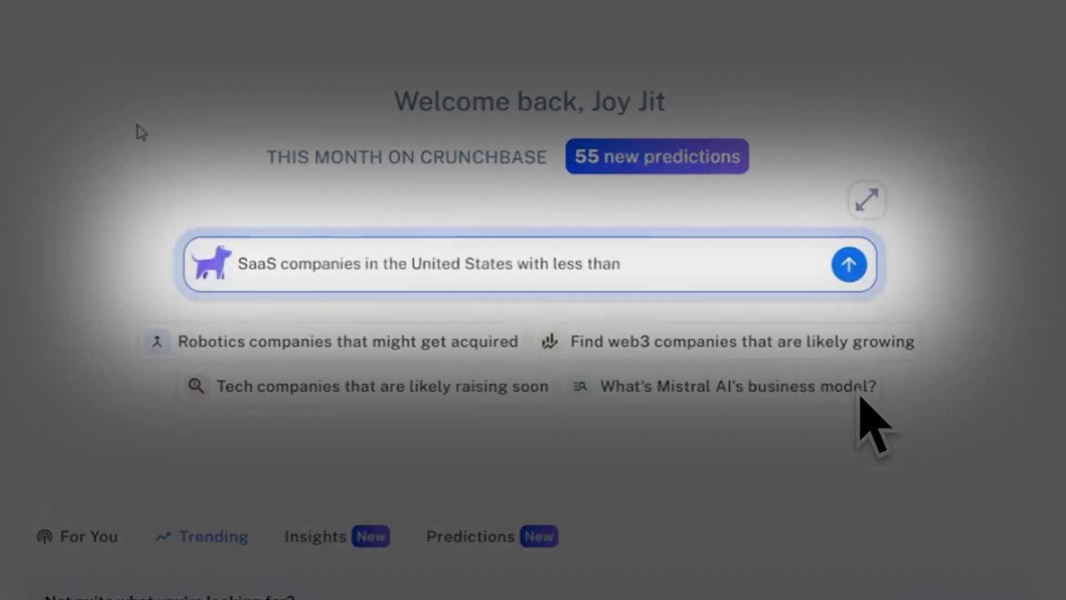
text( 5000 web tra)
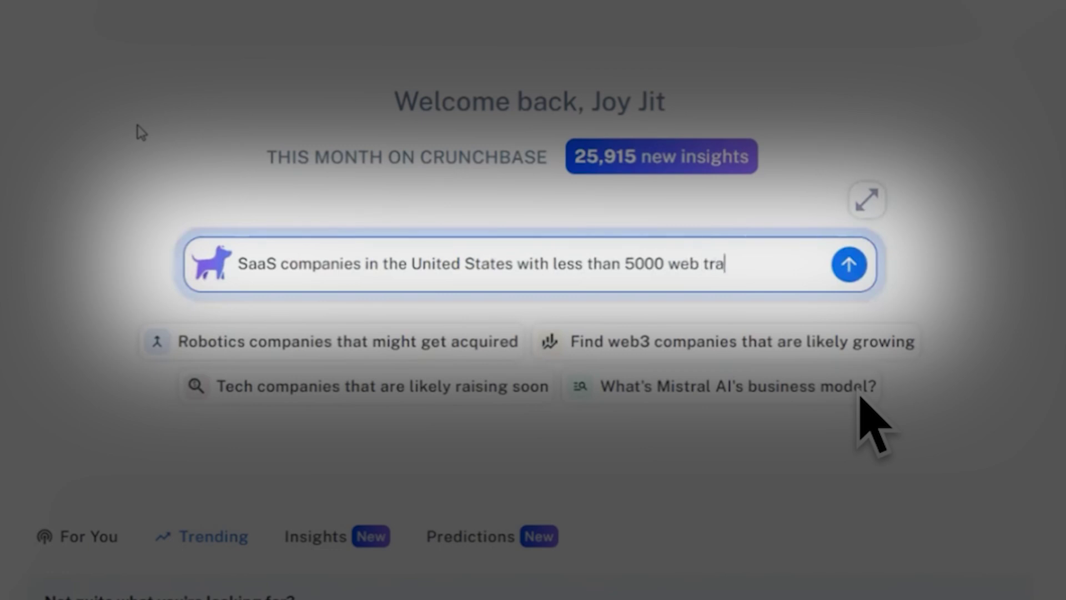
text(ffic and is funded w)
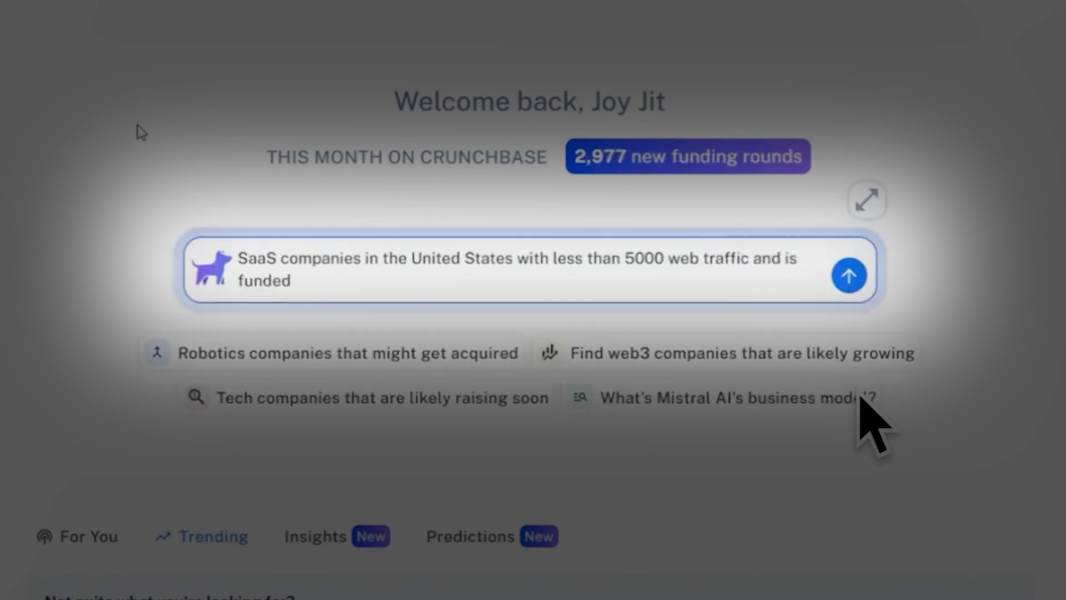
text(on or after 20203)
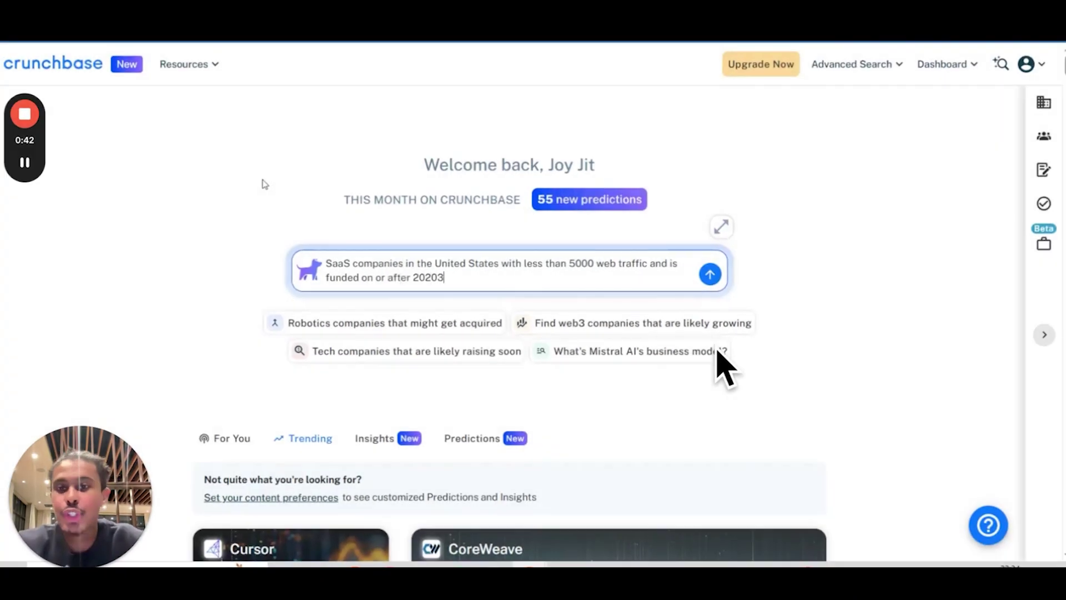
key(Return)
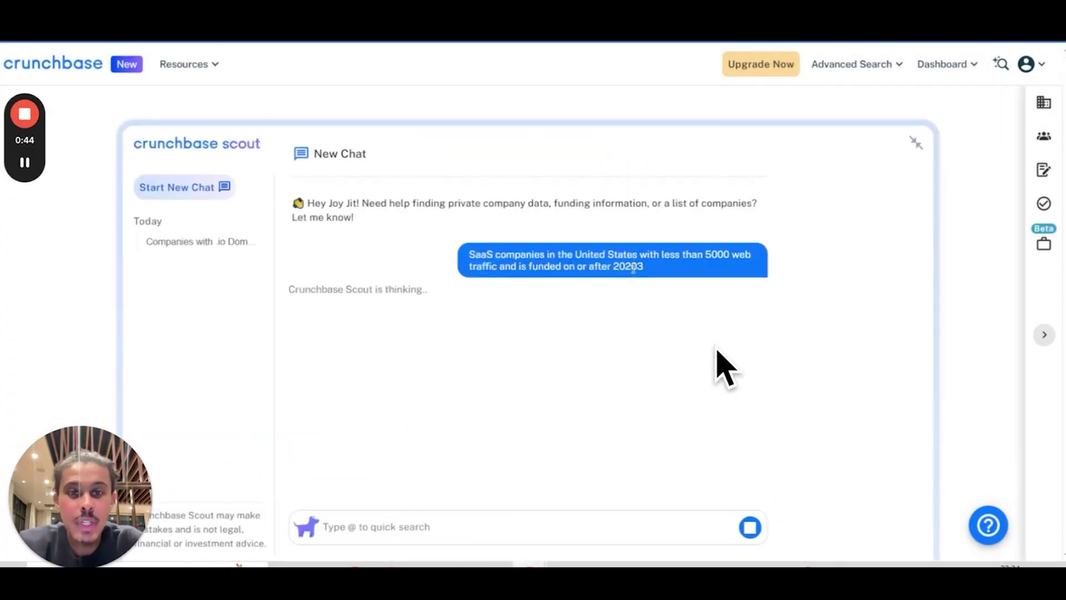
Step: Paste the same request into the chat, strip the extra search-step lines, correct the year to 2023 and submit it
click(365, 532)
text(SaaS companies in the United States with less than 5000 web traffic and is funded on or after 20203 Search Steps Generating a plan to answer your question Summarize findings)
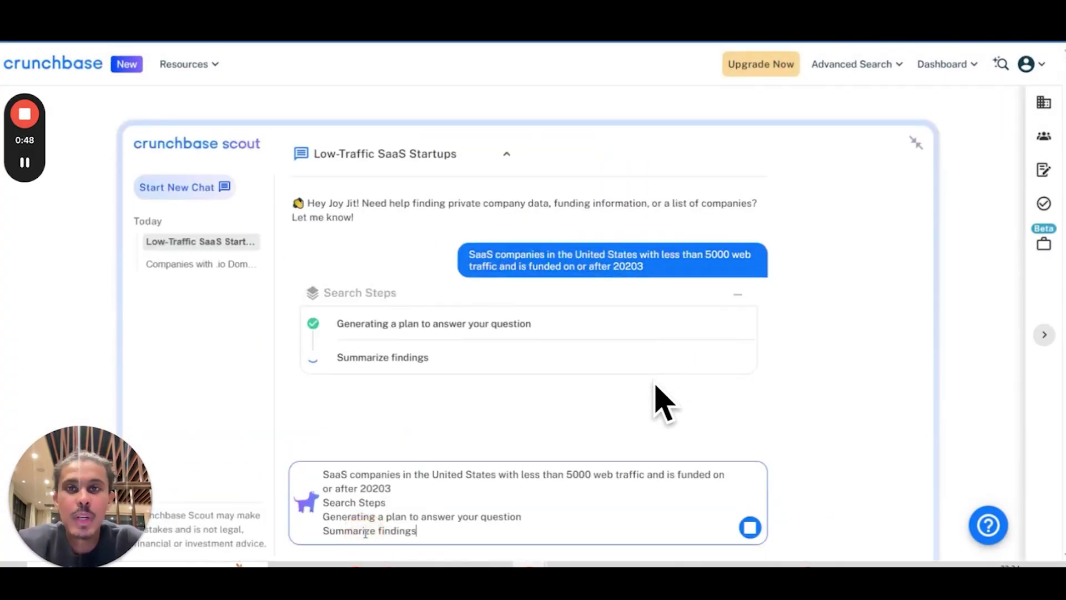
drag(327, 507, 452, 542)
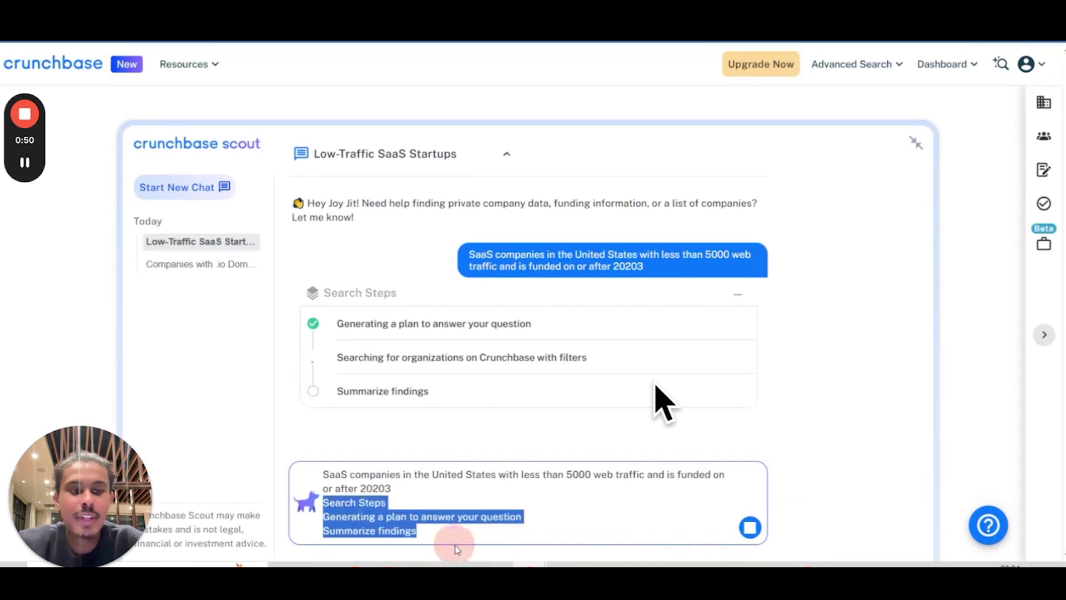
key(BackSpace)
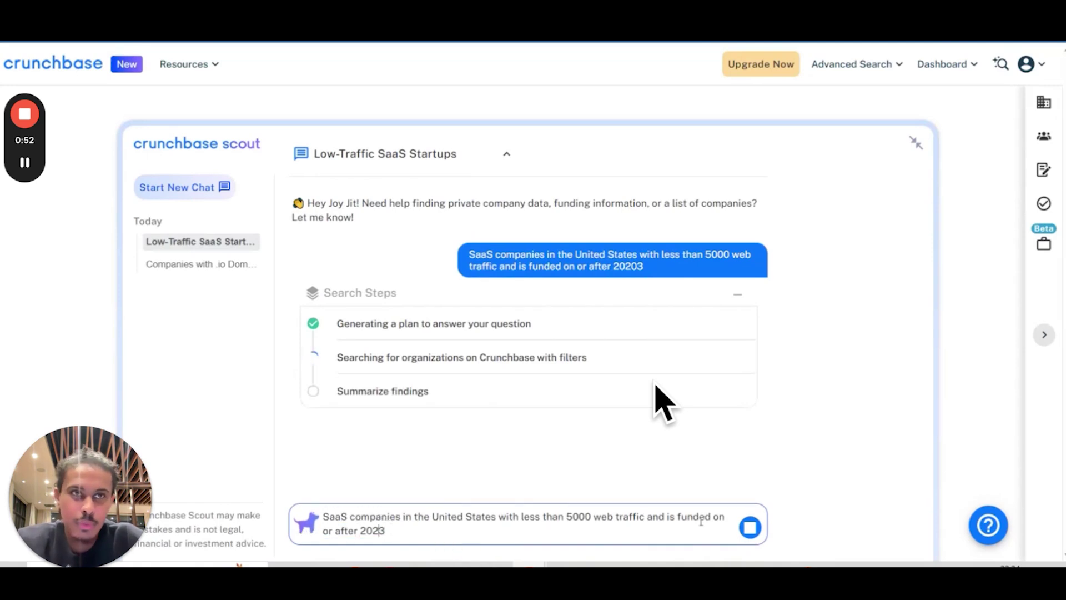
click(750, 528)
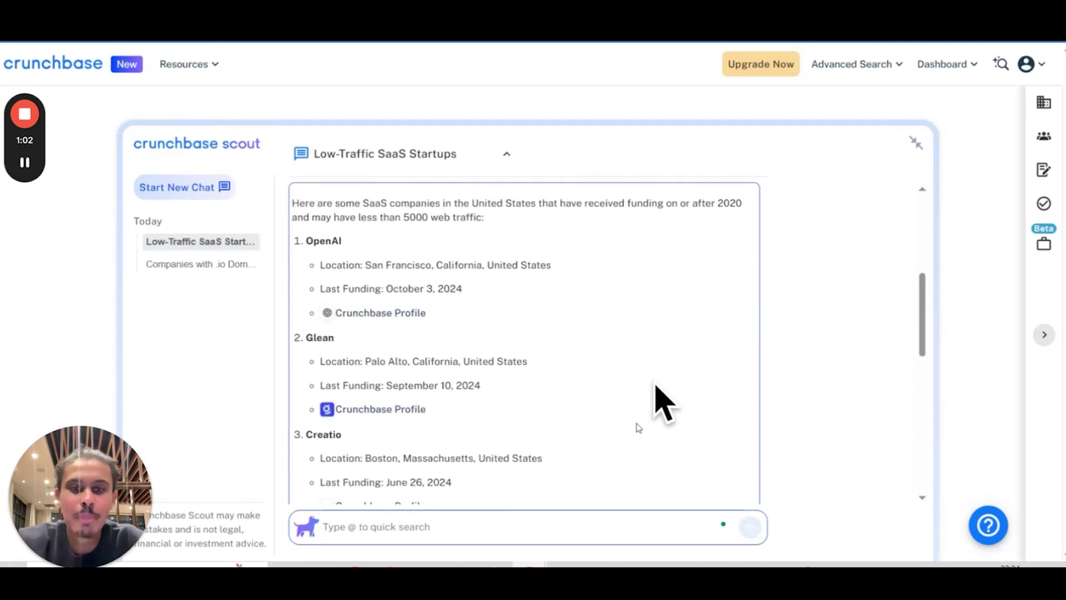
Step: Open the chat's company results in the search builder and try filtering by SEMrush Monthly Visits
click(675, 466)
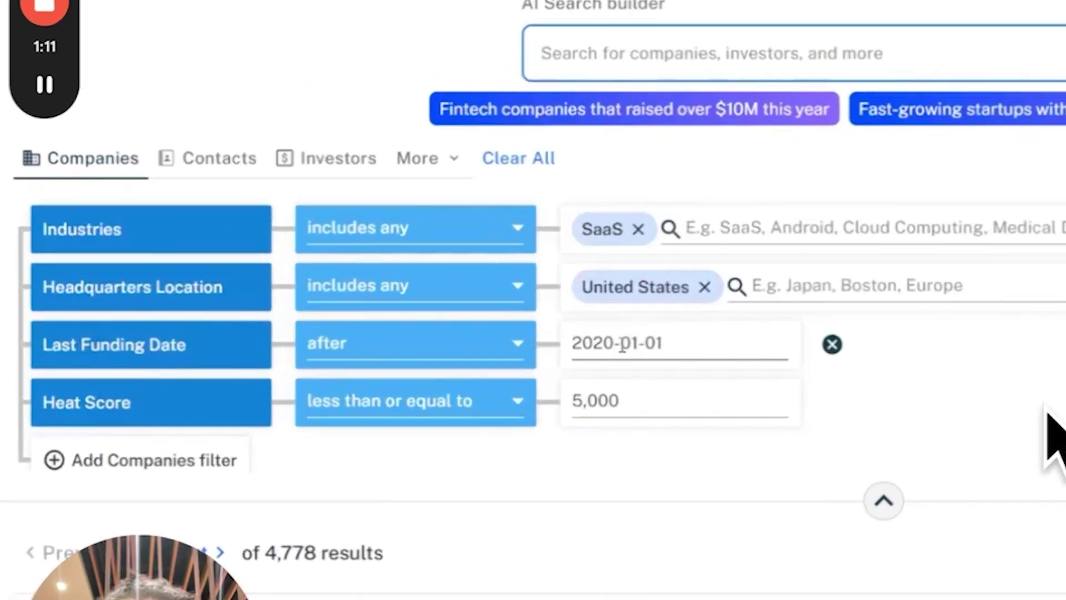
click(183, 408)
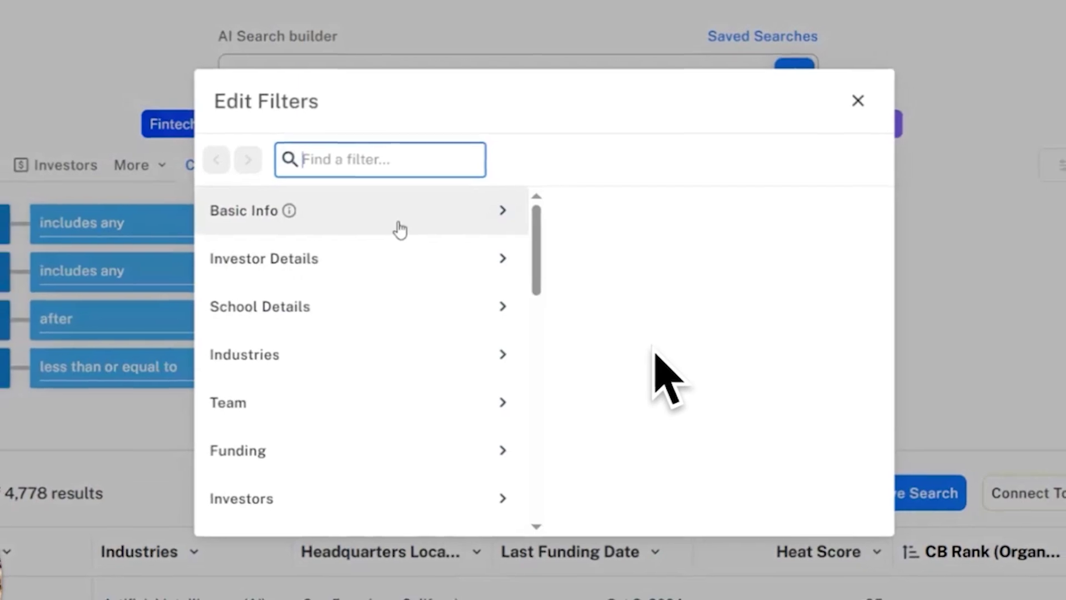
text(web)
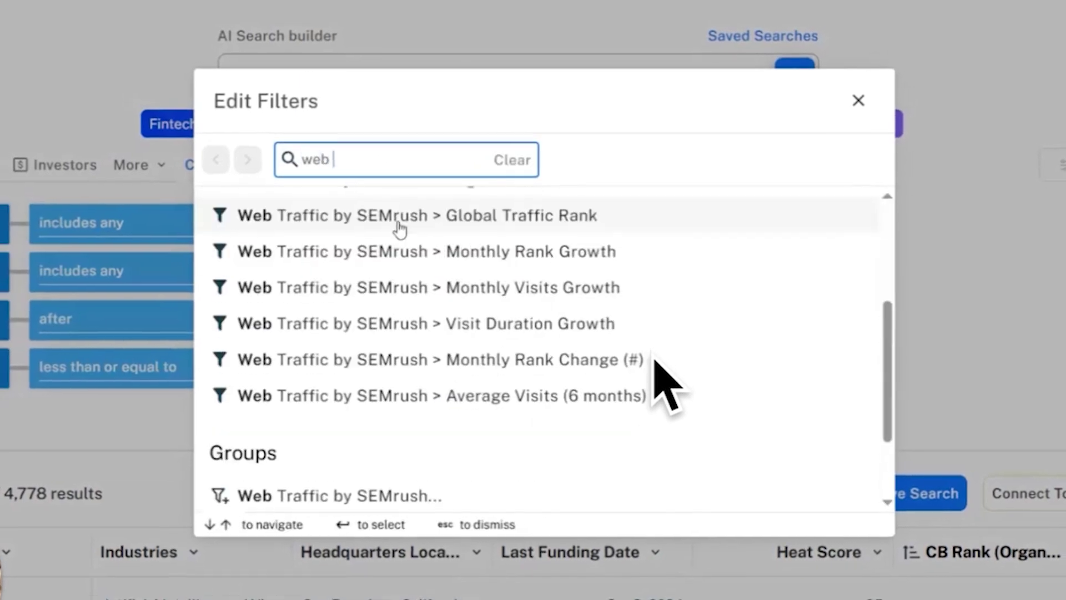
scroll(399, 231, up, 3)
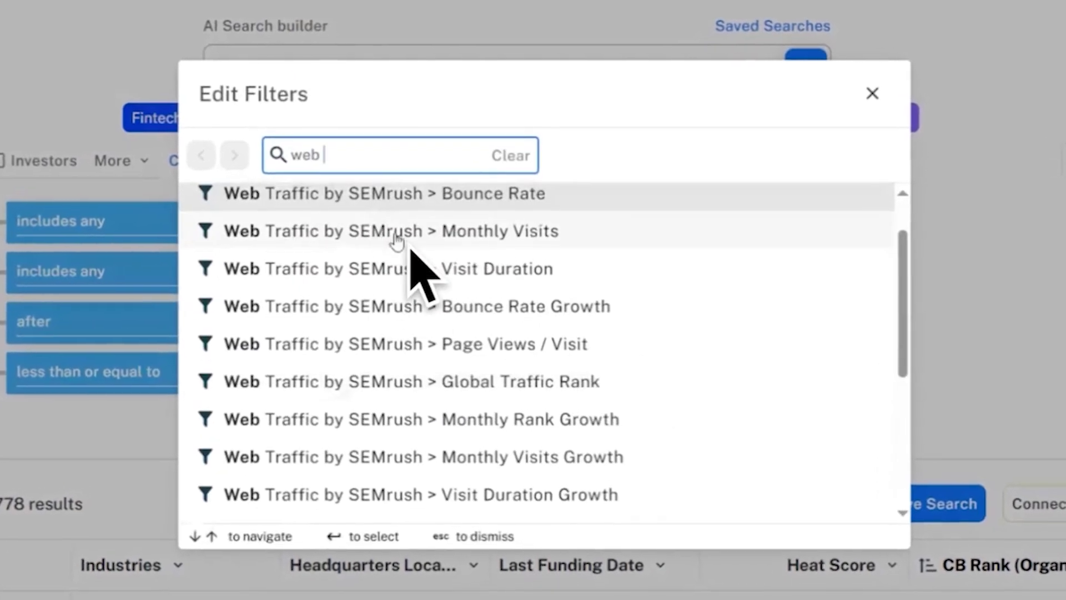
click(397, 239)
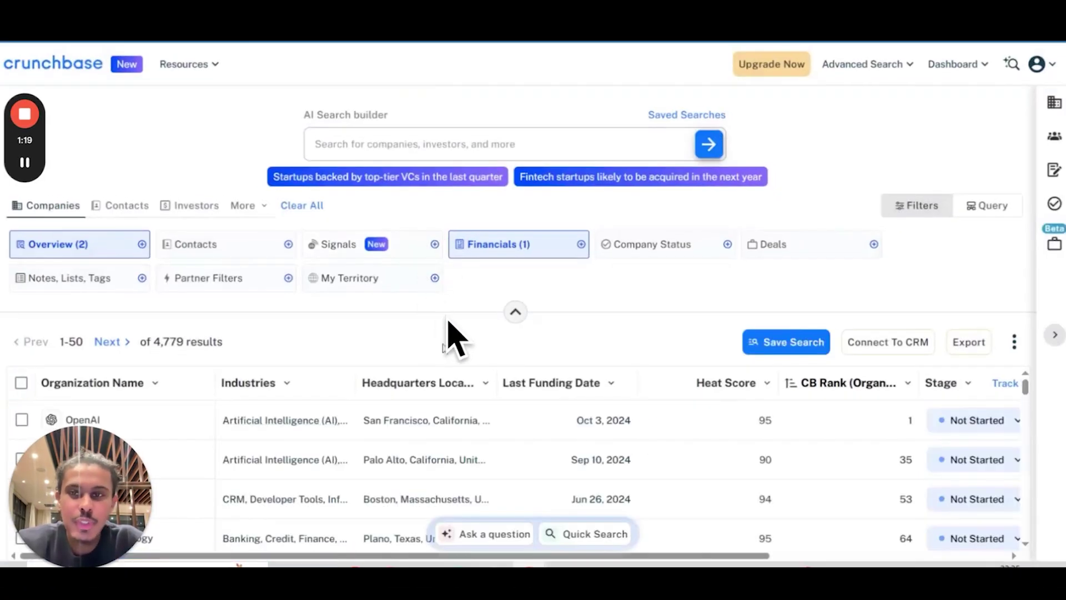
Step: Return to the home page and start a fresh advanced search for companies without any filters
click(859, 71)
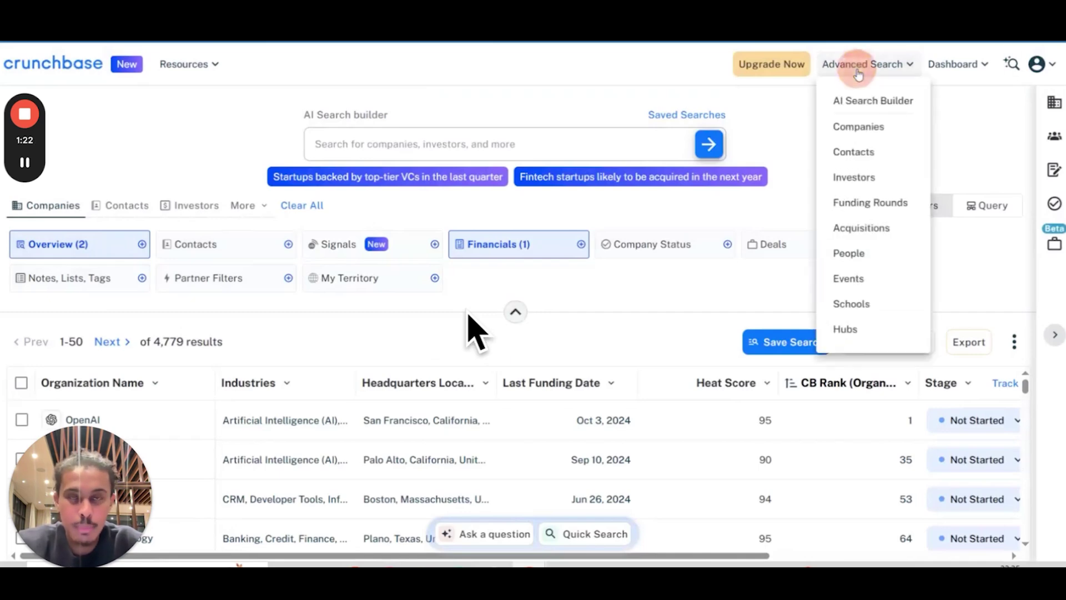
click(857, 127)
click(847, 64)
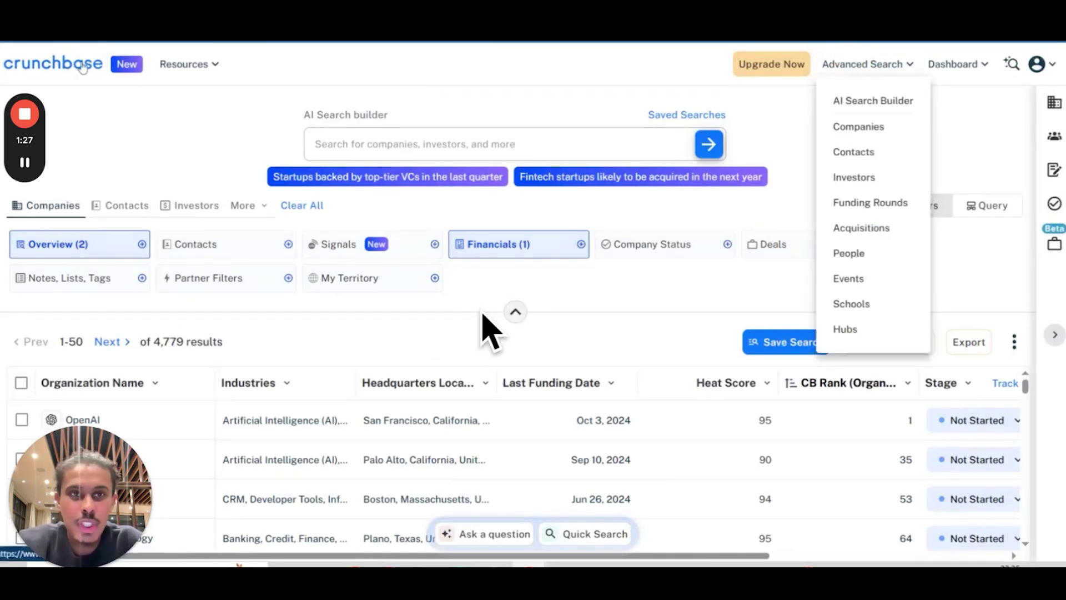
click(83, 65)
click(838, 62)
click(857, 127)
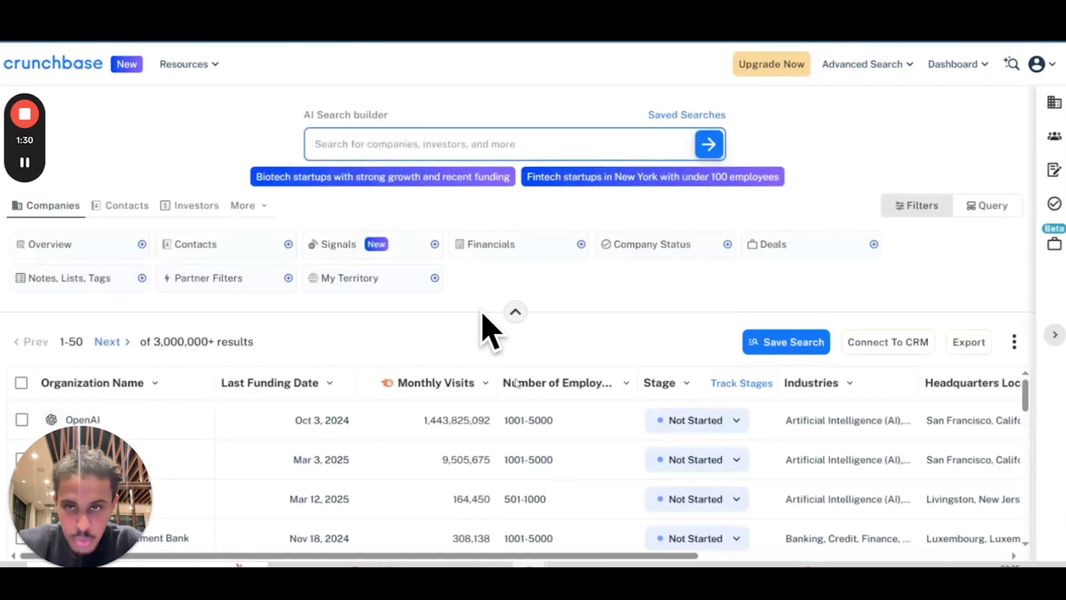
click(239, 206)
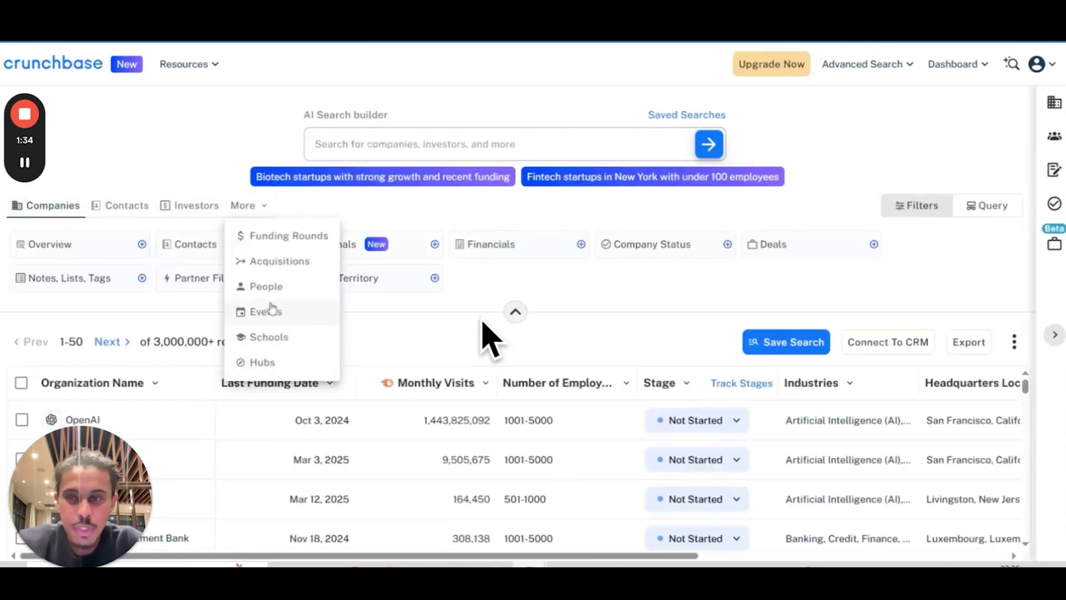
click(167, 161)
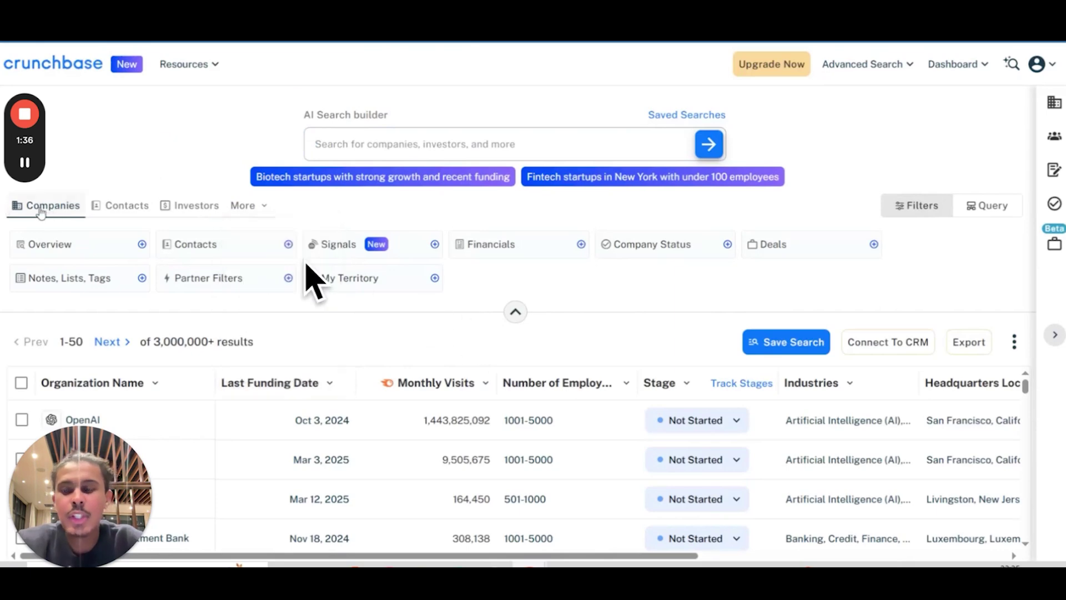
Step: Filter the companies by headquarters location United States in the overview filters
click(141, 246)
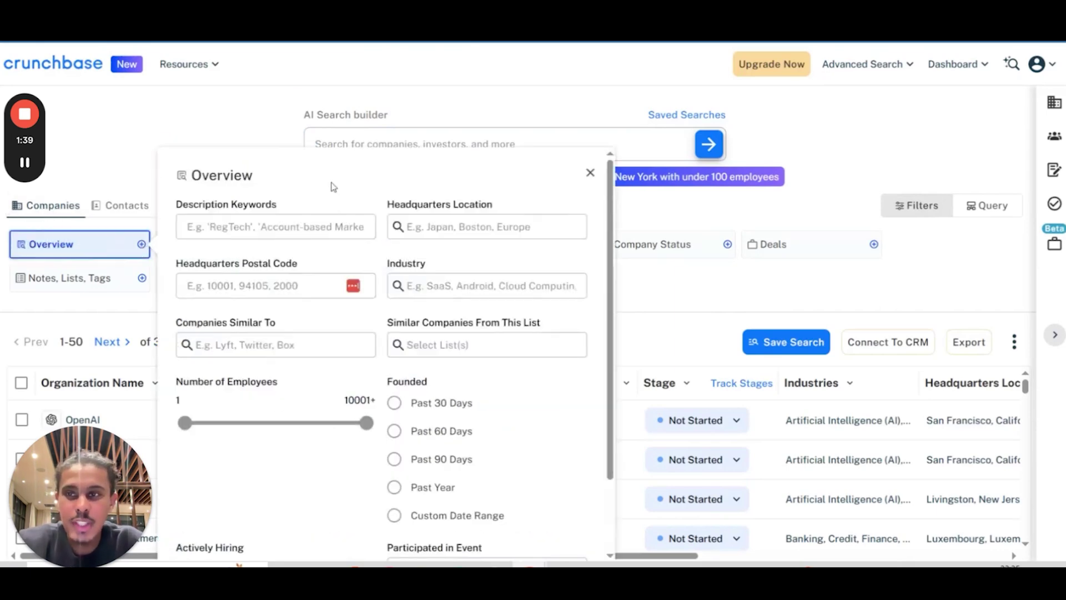
click(444, 226)
text(Unite)
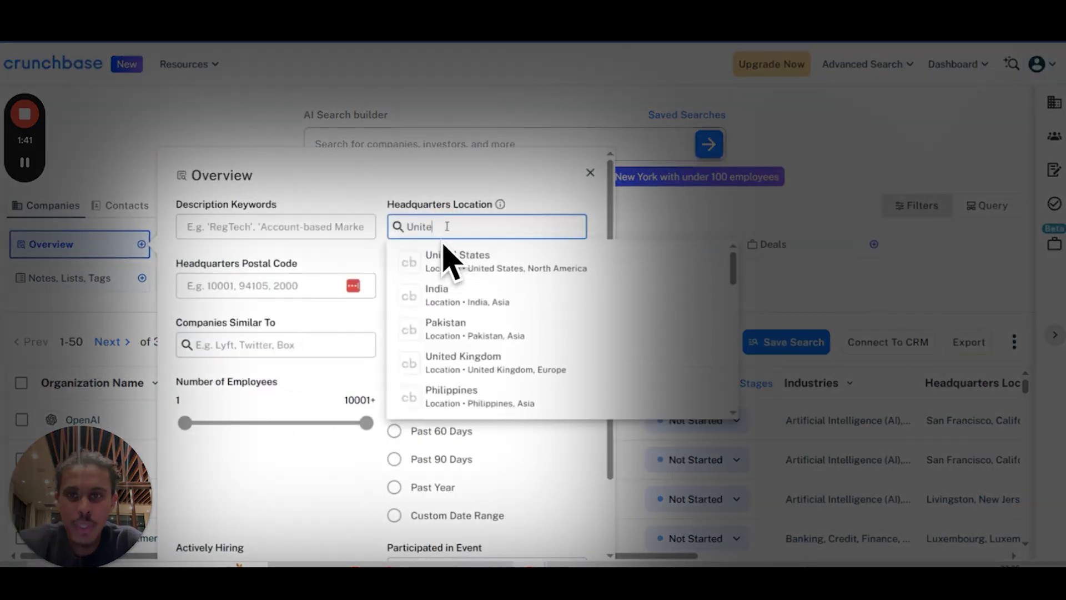
text(d St)
click(453, 254)
Step: Add the industry Software > SaaS to the overview filters
click(432, 300)
text(S)
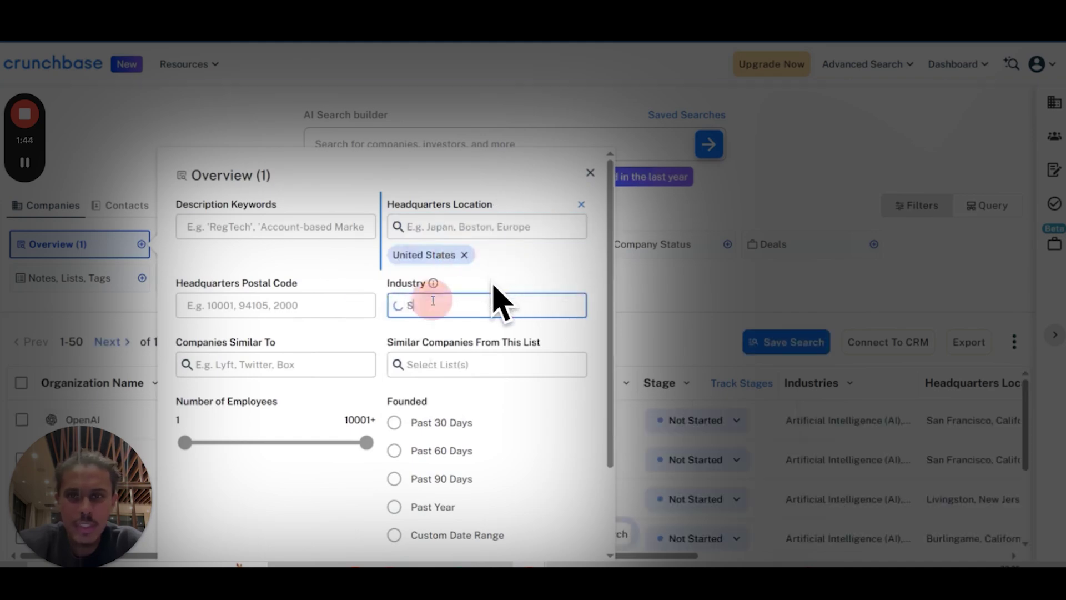
text(aaS)
click(425, 383)
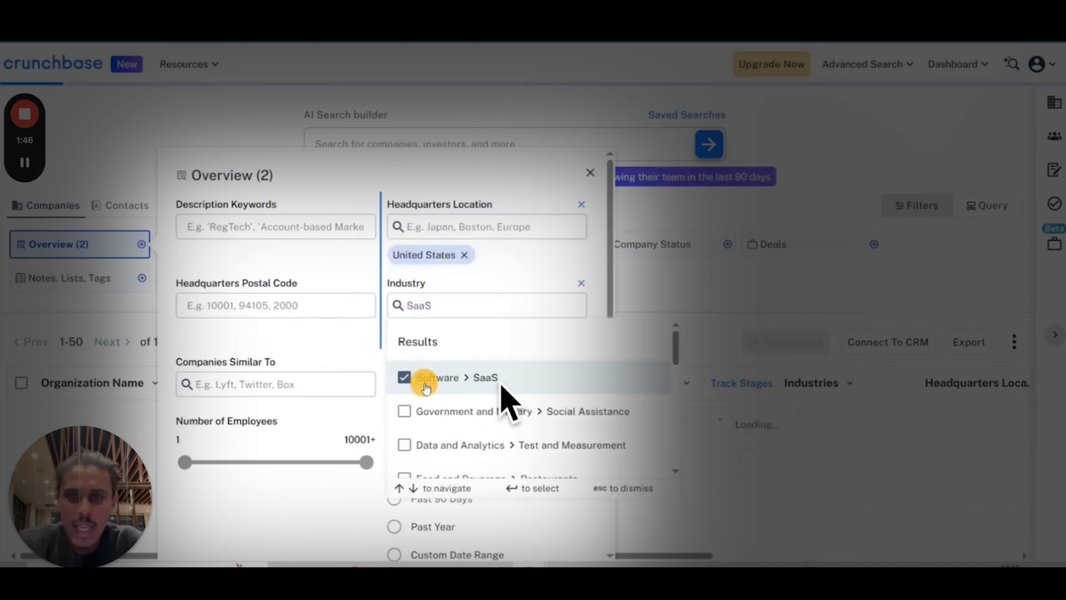
Step: Lower the upper limit of the number of employees and close the overview filters
scroll(517, 333, down, 3)
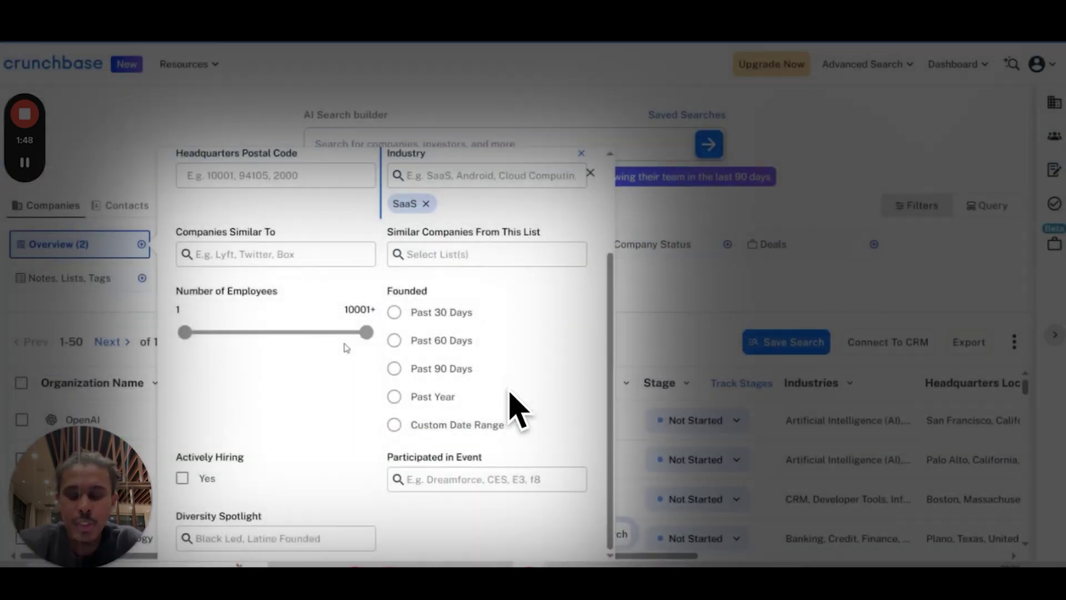
drag(367, 333, 227, 333)
click(210, 122)
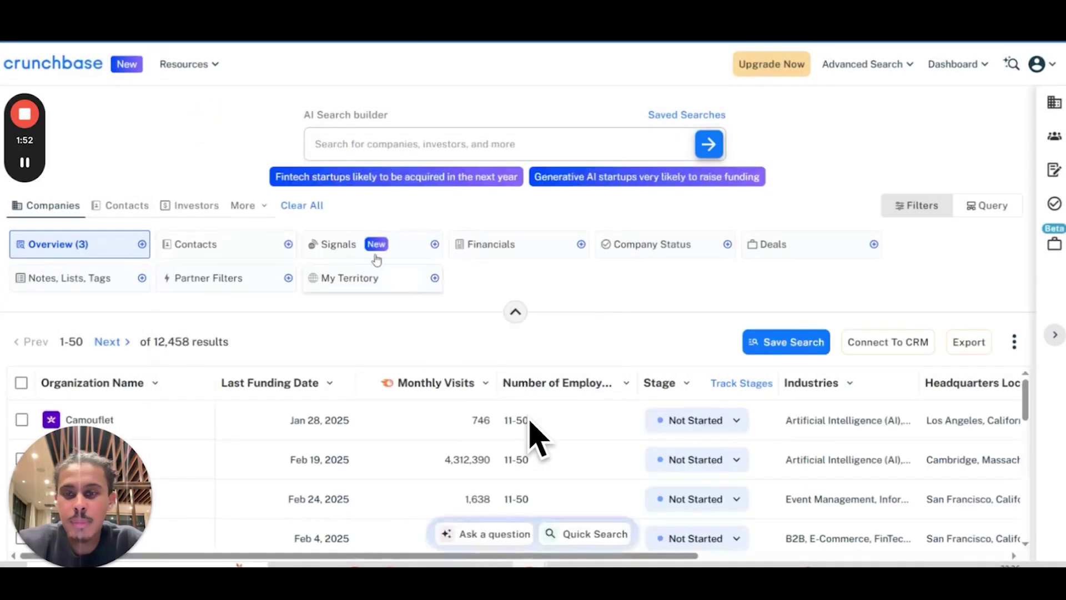
Step: Restrict the last funding date to a custom date range starting 01/01/2023 in the financial filters
click(527, 250)
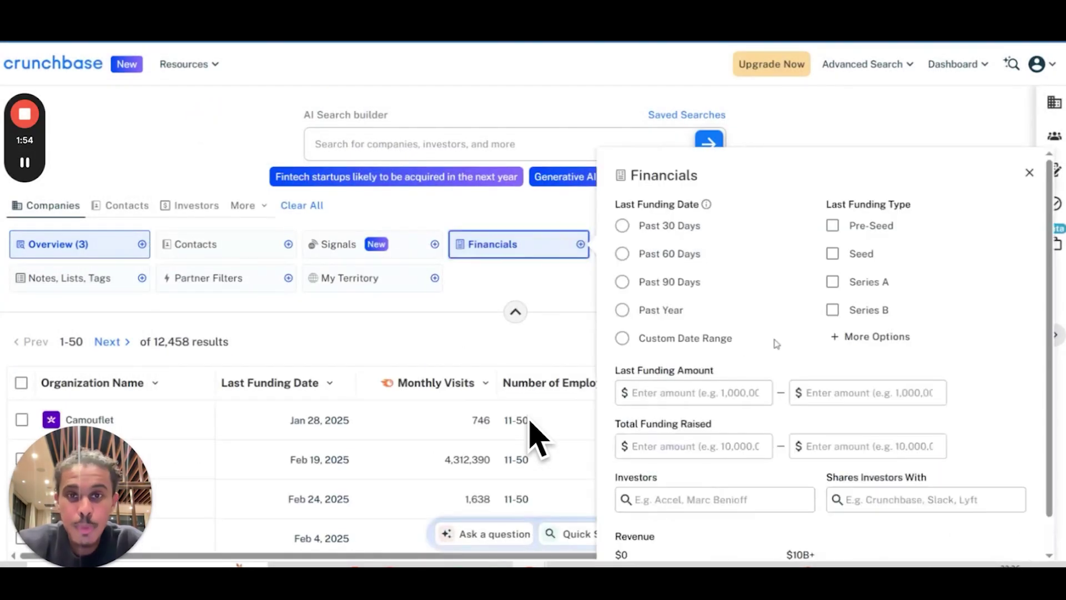
scroll(776, 342, down, 1)
click(623, 313)
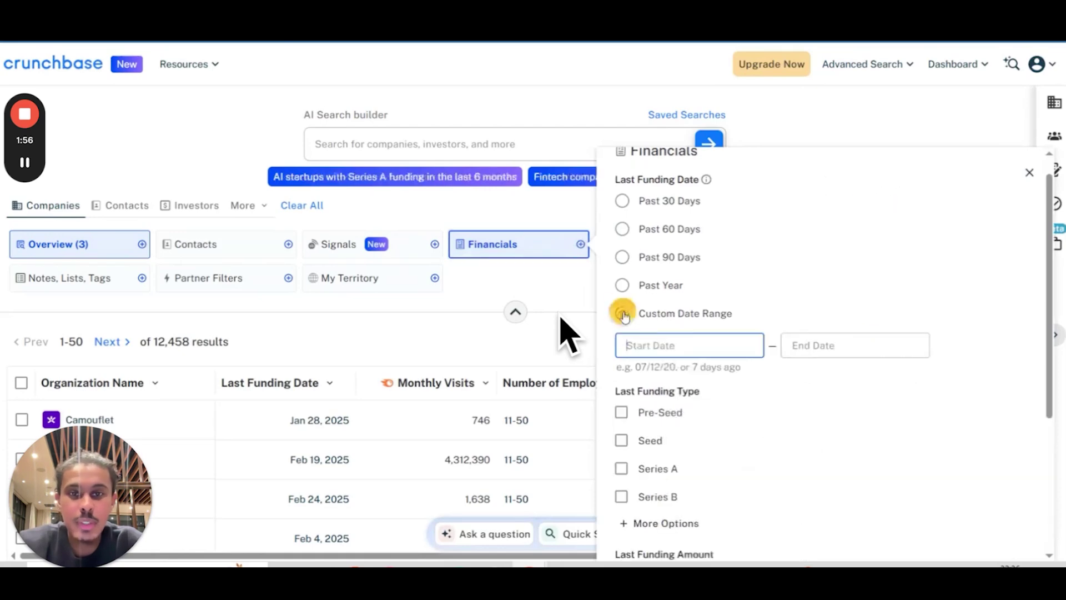
scroll(624, 317, down, 2)
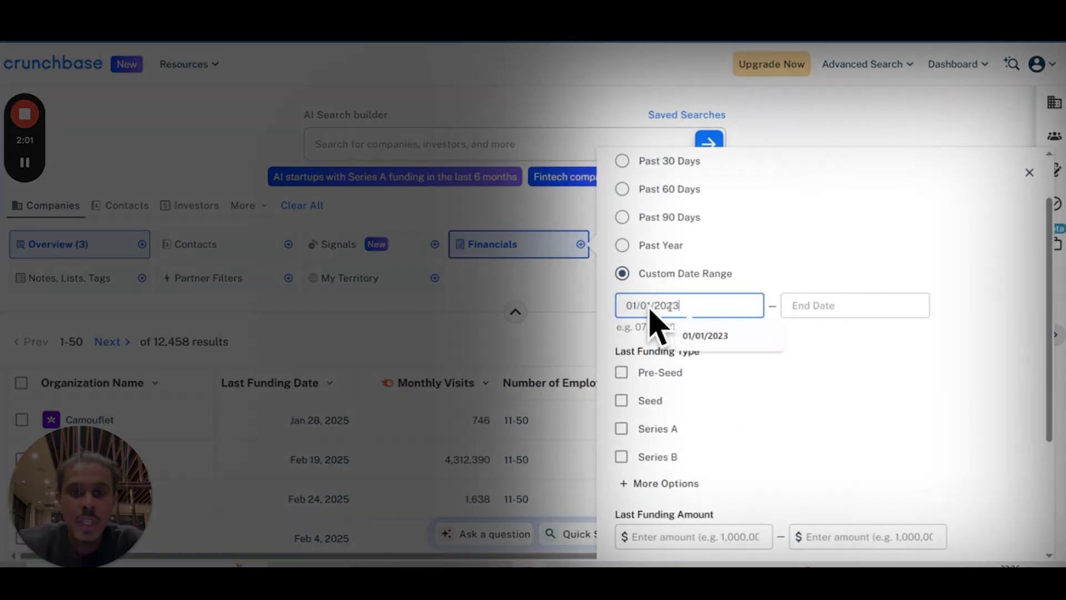
click(694, 335)
click(859, 415)
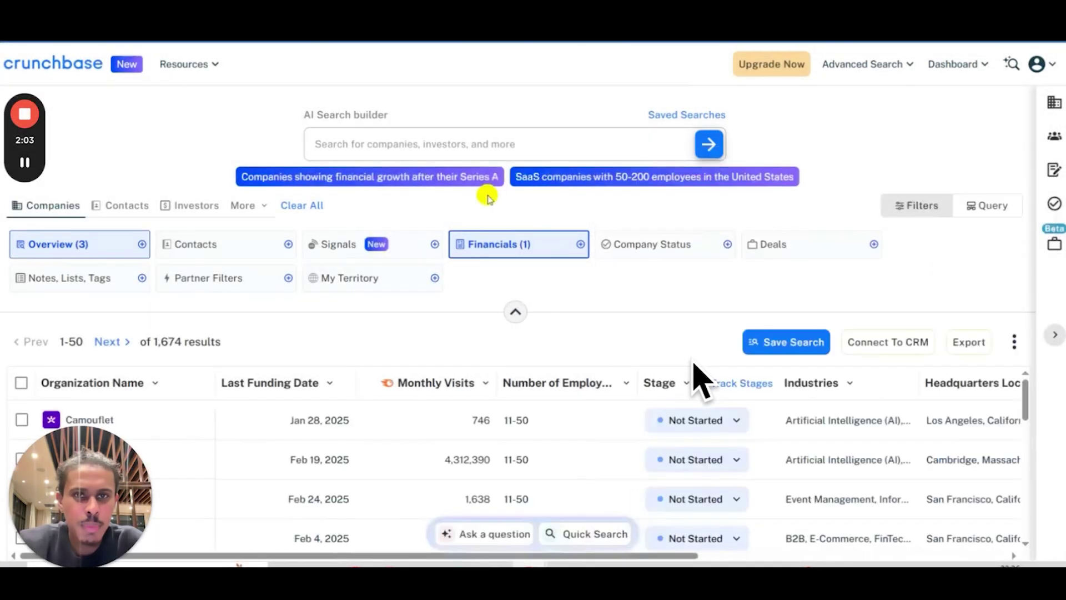
Step: Set the maximum SEMrush website traffic to 5000 in the partner filters
click(209, 284)
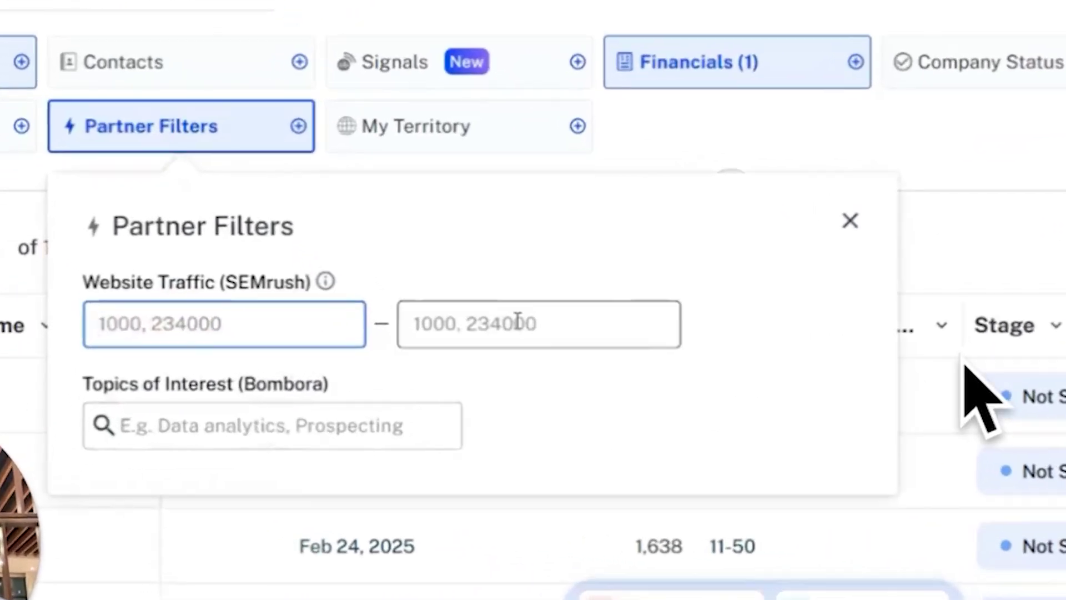
click(403, 379)
text(5000)
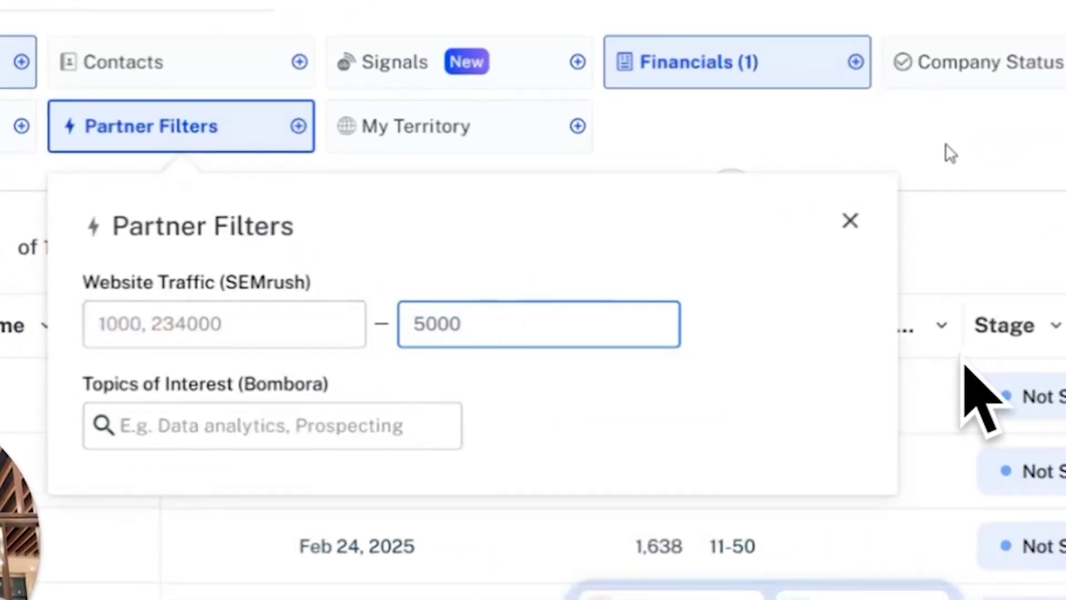
Step: Close the partner filters and review the matching companies along with the criteria in the overview filters
click(591, 257)
click(864, 131)
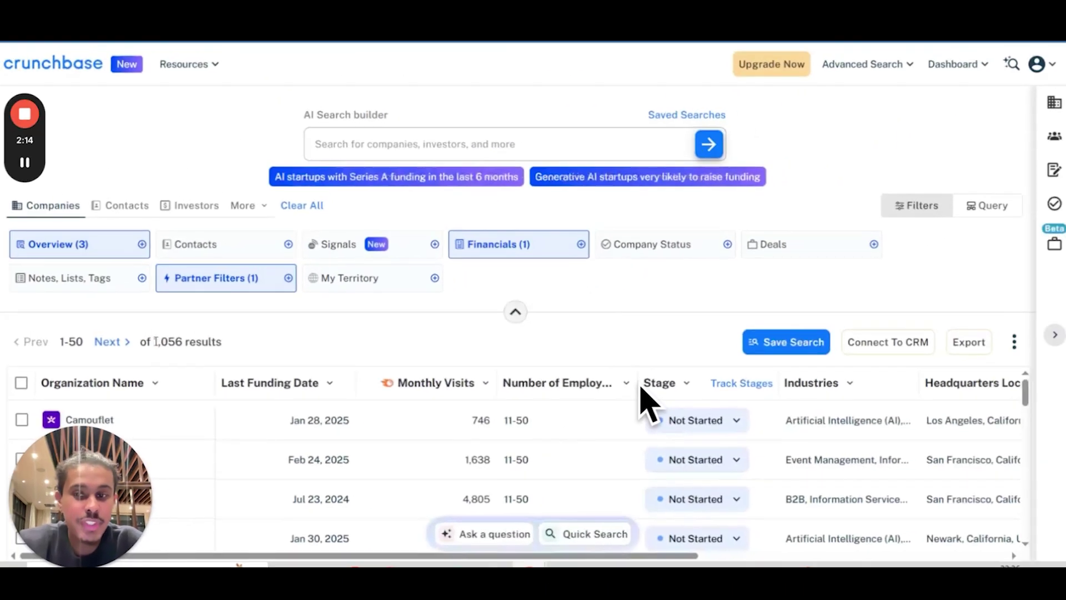
drag(156, 341, 178, 341)
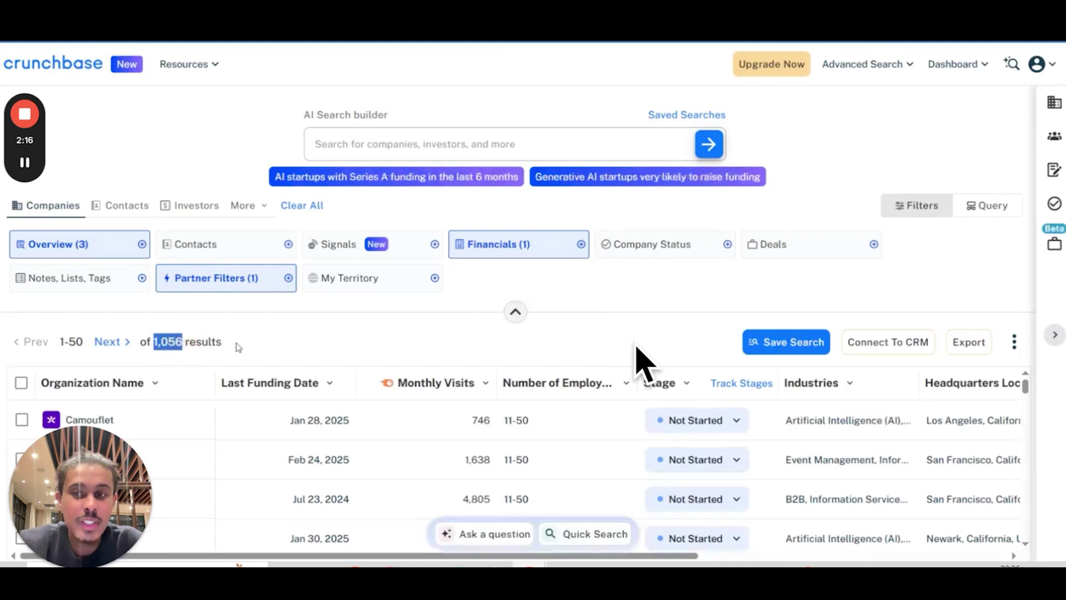
scroll(521, 375, down, 1)
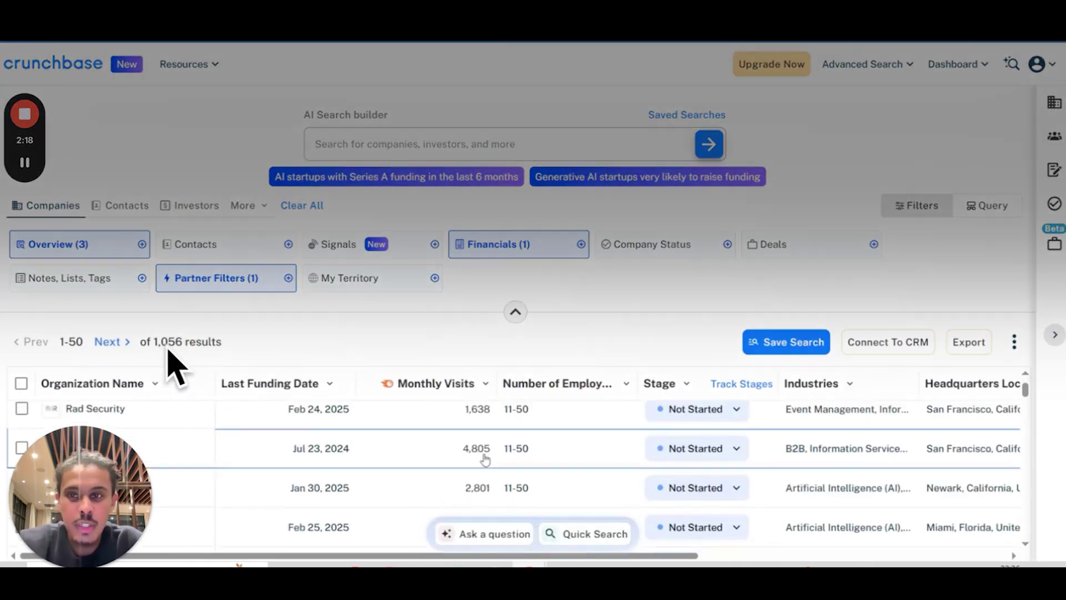
scroll(485, 460, up, 1)
scroll(469, 428, right, 1)
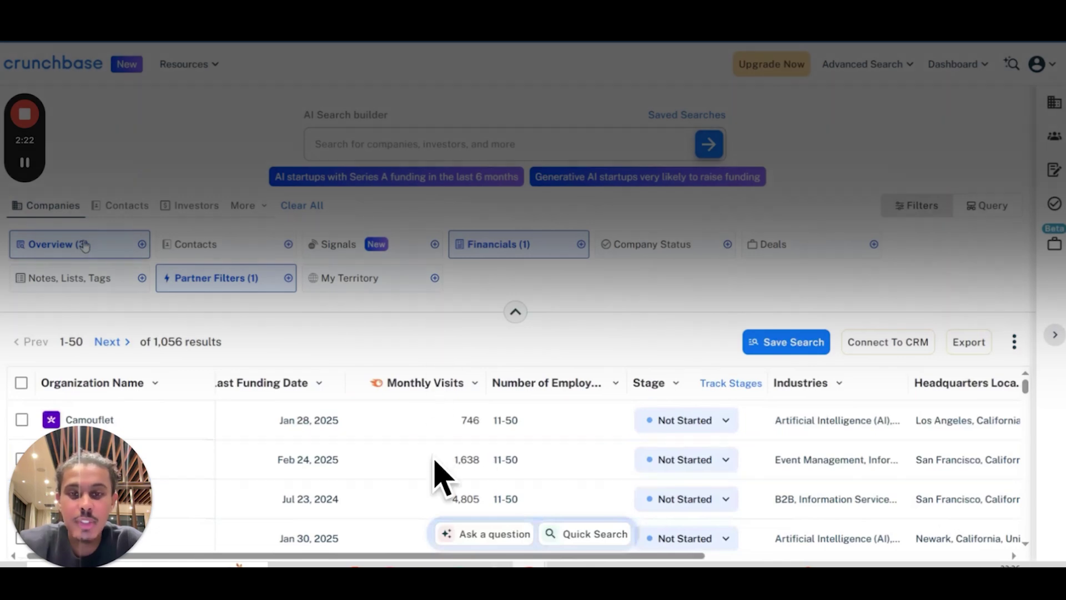
click(83, 244)
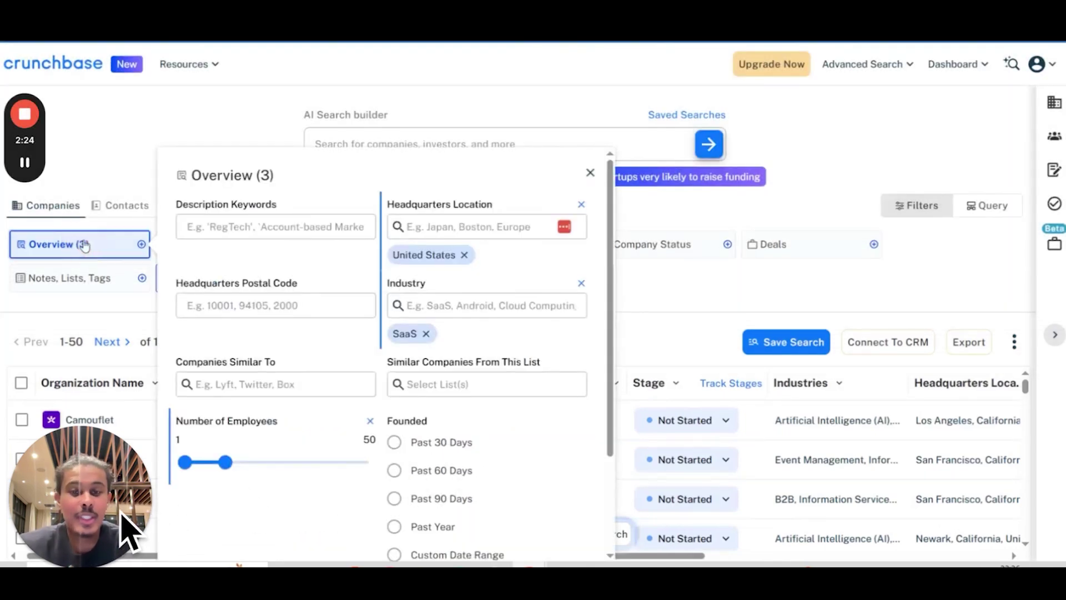
click(731, 281)
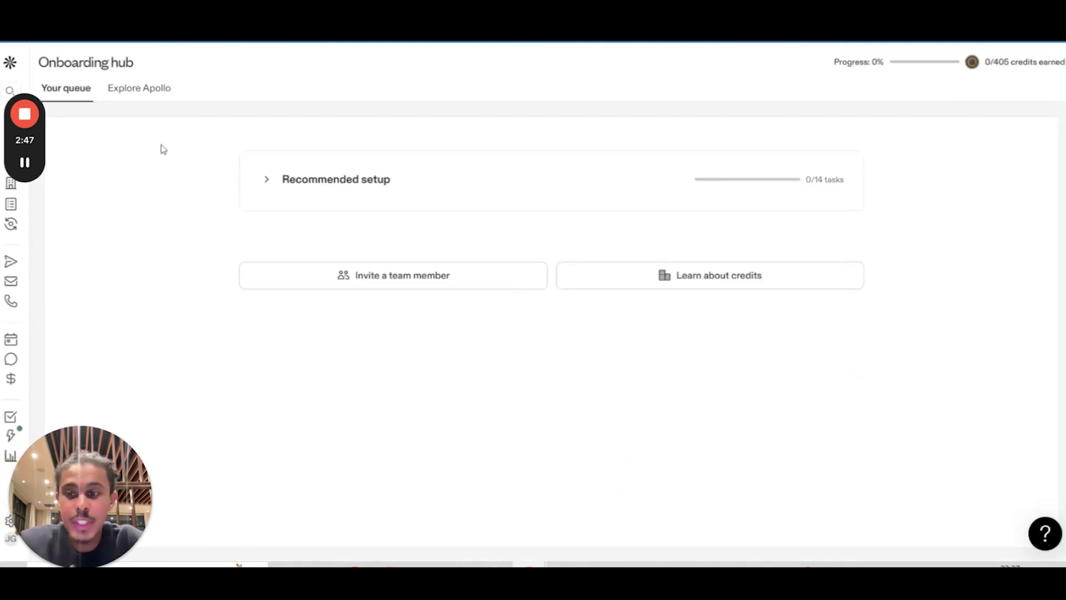
Step: Switch to Apollo, open its company search and show the full set of filters
mouse_move(28, 186)
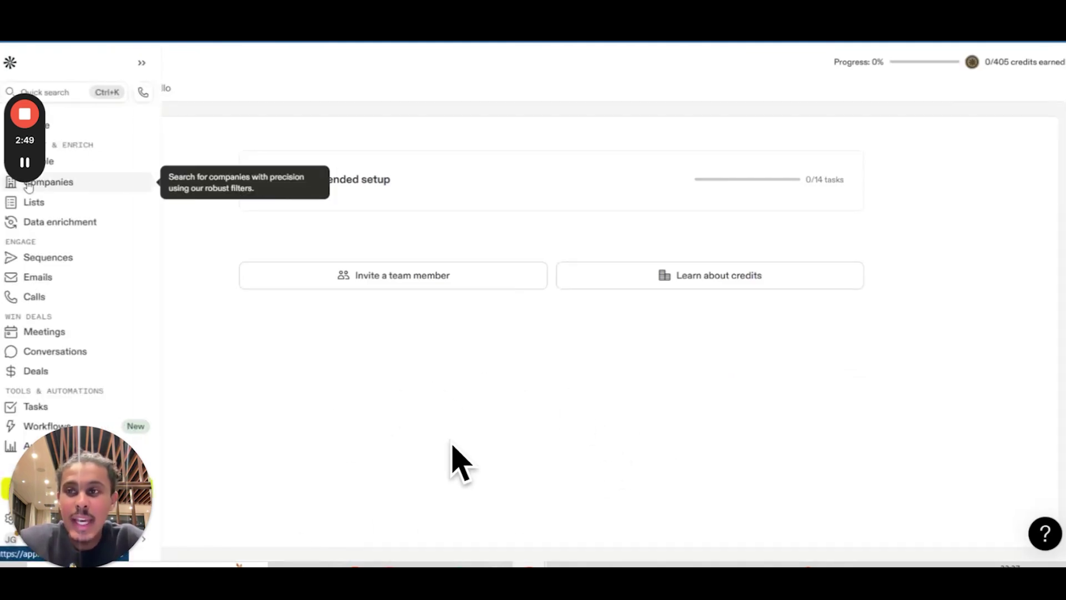
click(28, 186)
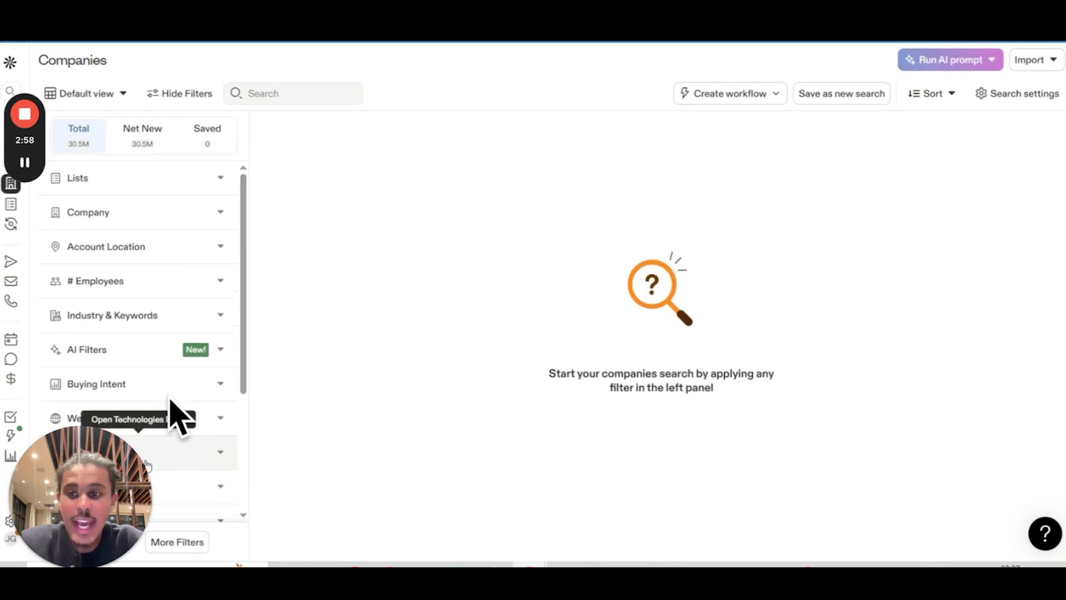
drag(142, 467, 982, 528)
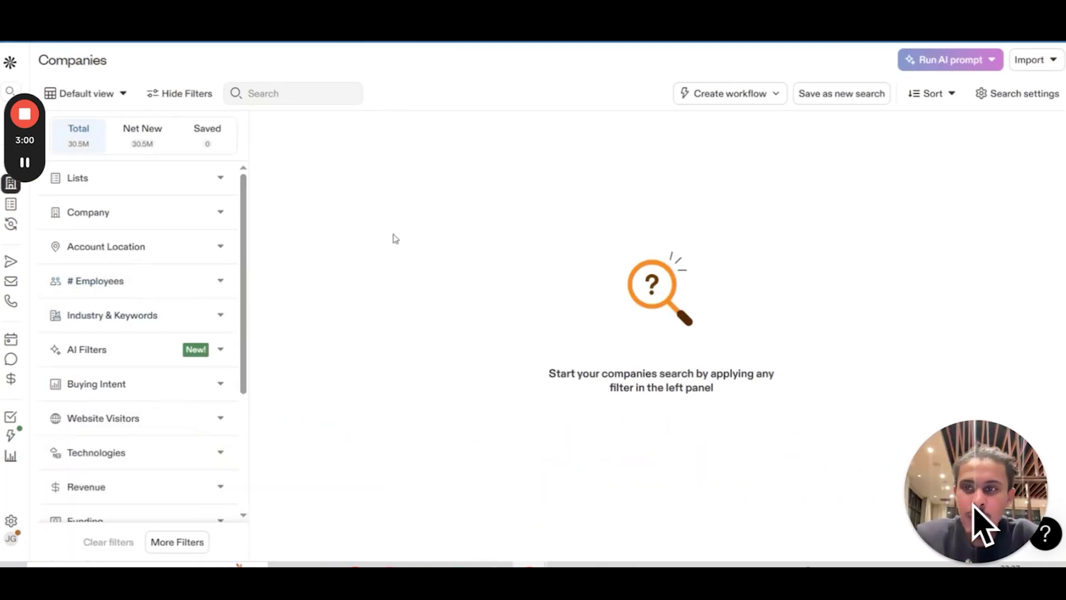
click(178, 541)
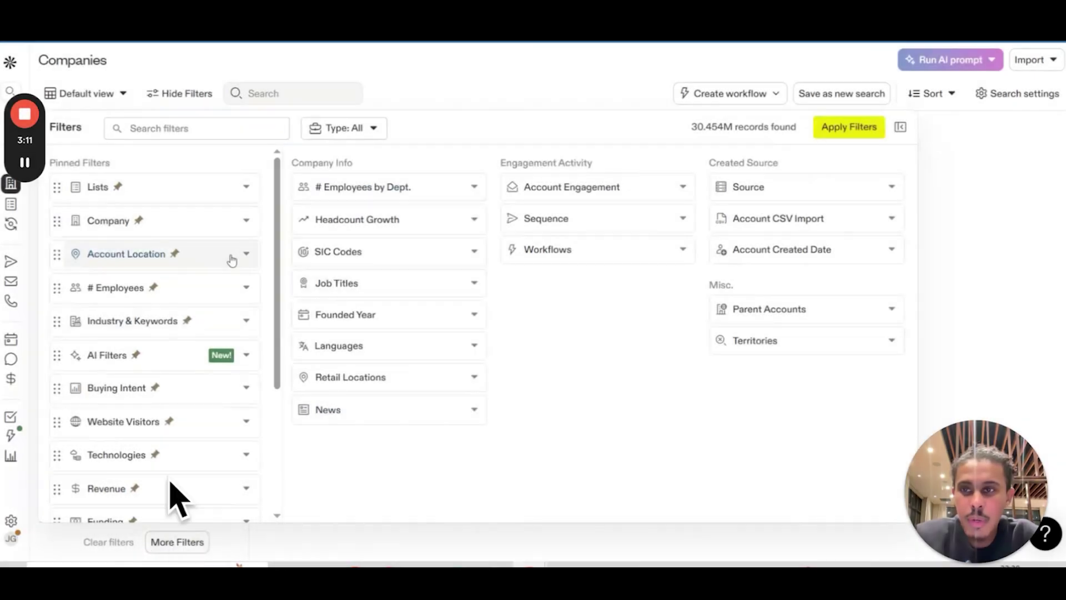
Step: Restrict the account location to United States and collapse the location filter
click(167, 254)
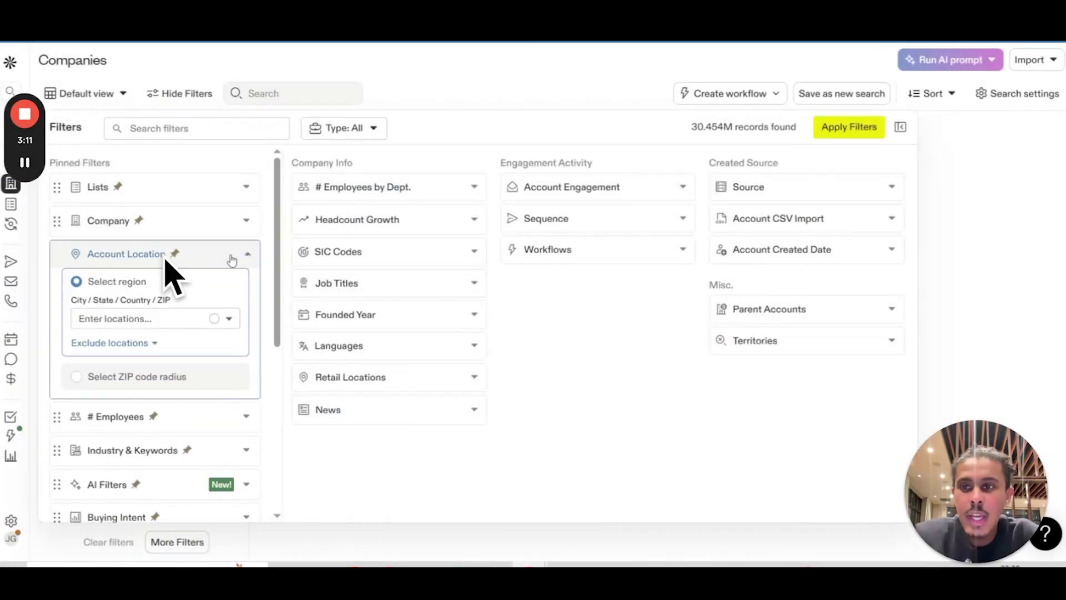
click(147, 318)
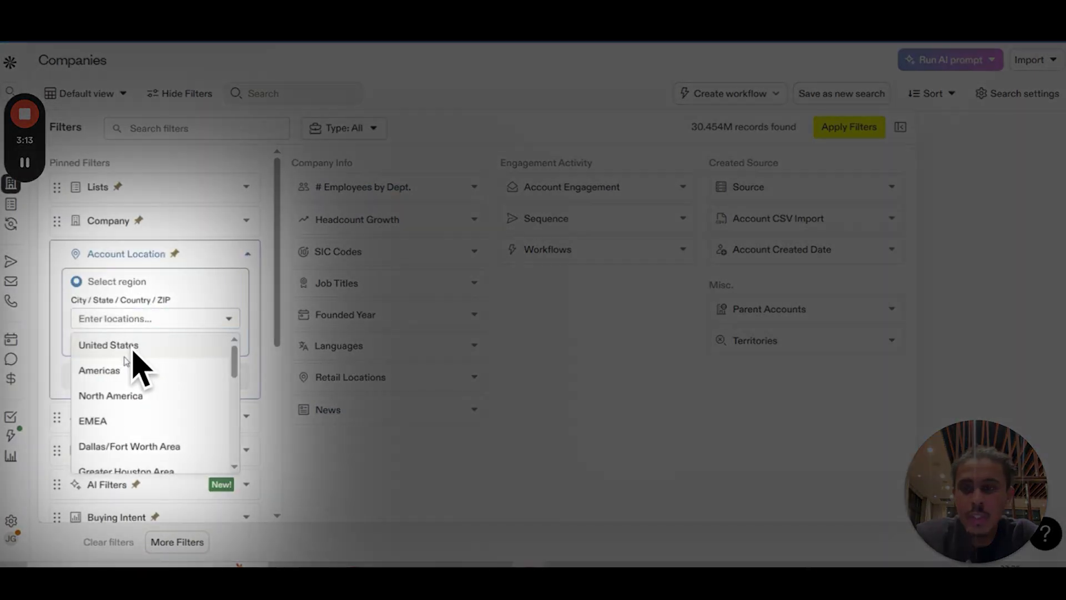
click(136, 347)
click(109, 255)
Step: Limit the number of employees to the predefined ranges 1-10, 11-20 and 21-50
scroll(108, 253, down, 1)
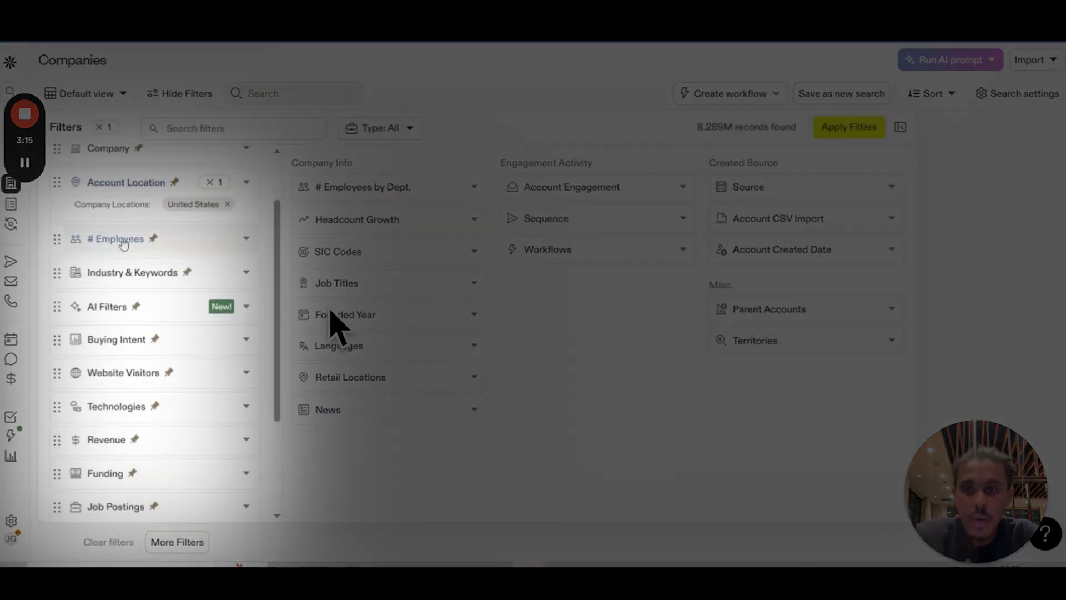
click(120, 240)
click(111, 288)
click(105, 310)
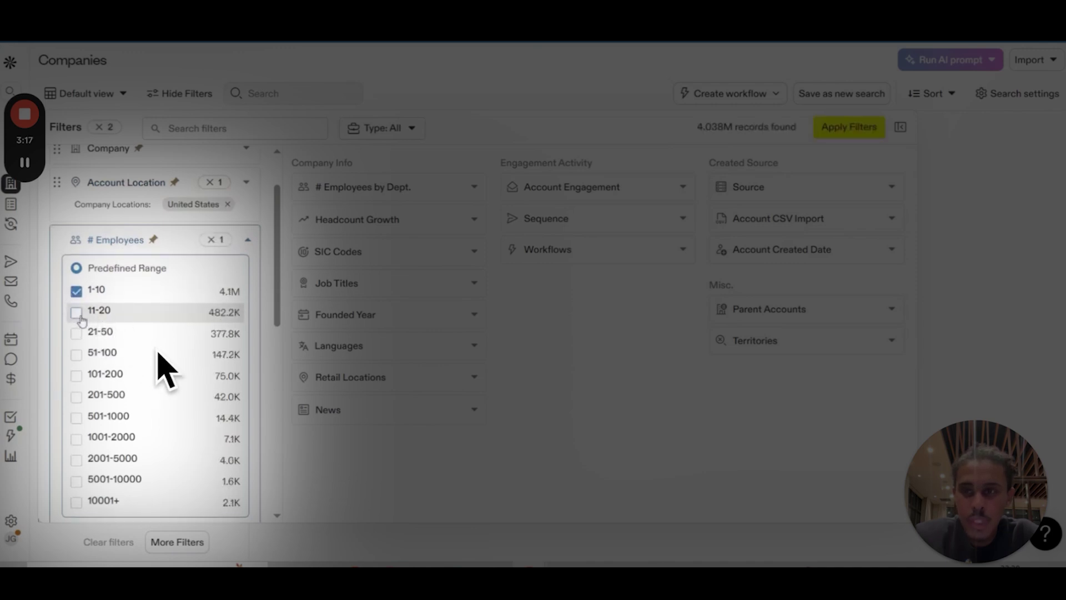
click(108, 331)
click(120, 244)
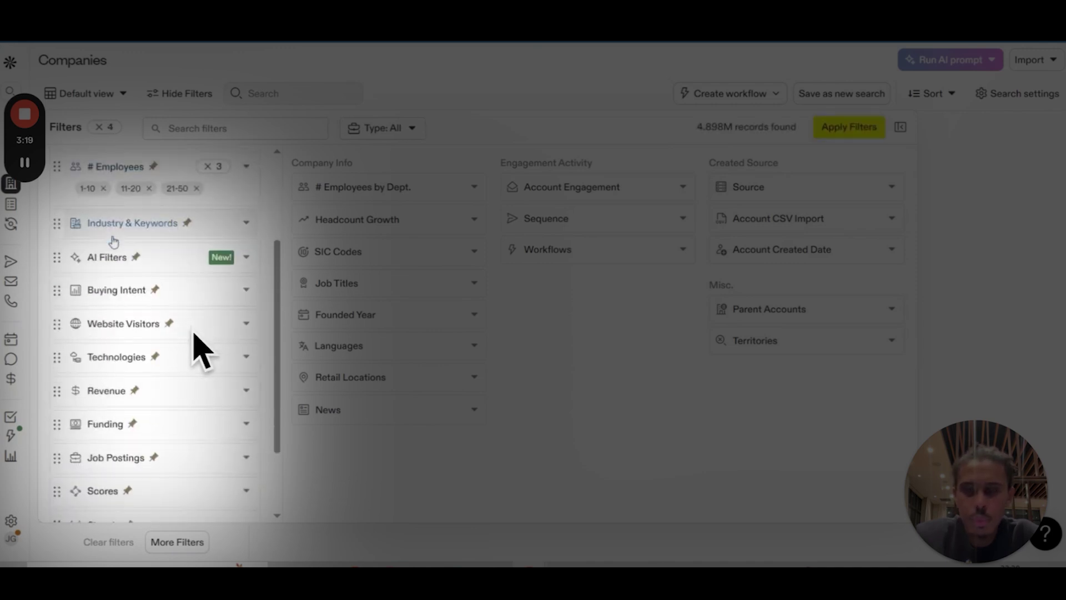
Step: Add the industry information technology & services to the industry and keywords filter
click(129, 223)
click(131, 209)
text(IT)
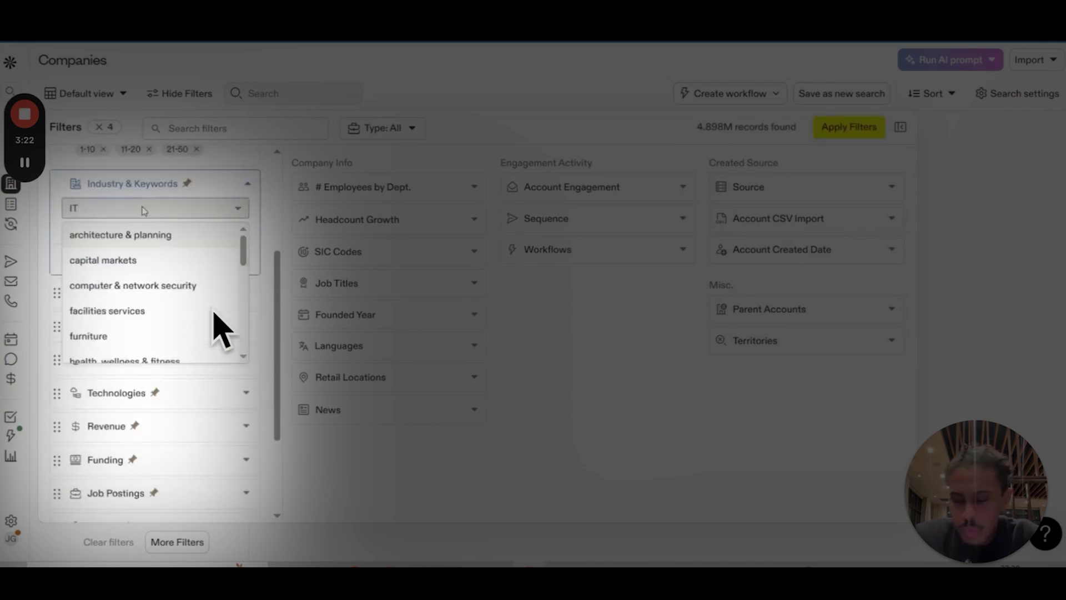
key(BackSpace)
text(nfo)
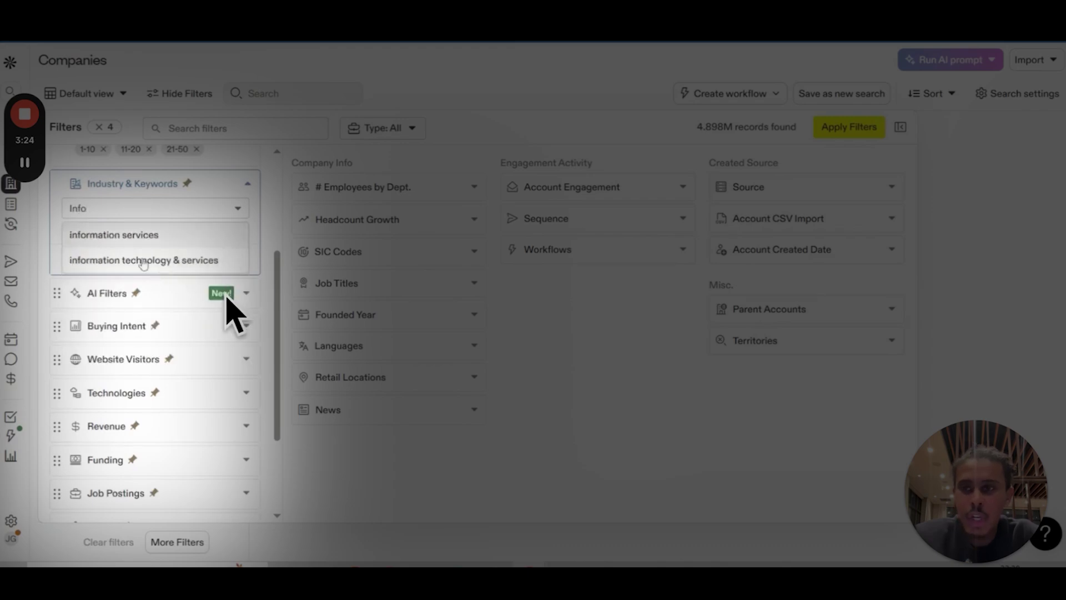
click(143, 261)
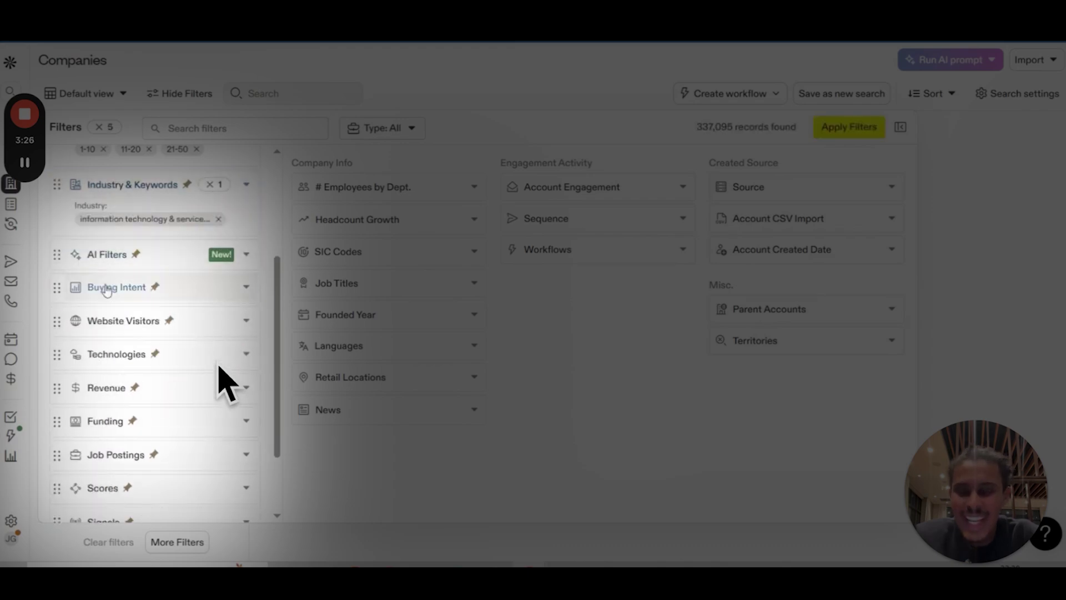
Step: Expand the funding filter and show its last funding date and amount options
scroll(166, 311, down, 2)
click(177, 332)
scroll(177, 332, down, 5)
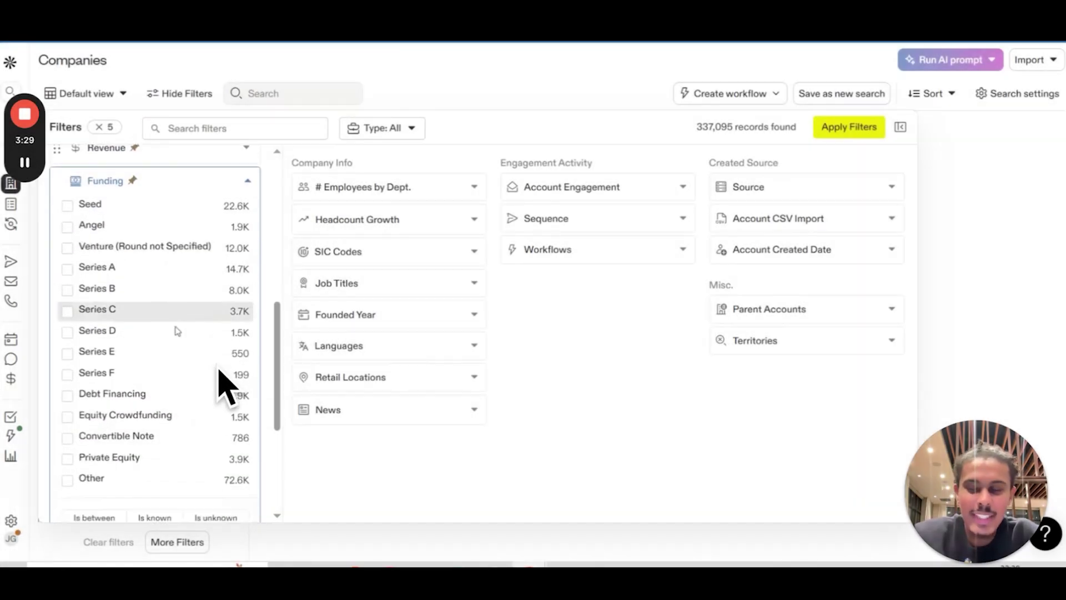
scroll(176, 331, down, 3)
click(139, 341)
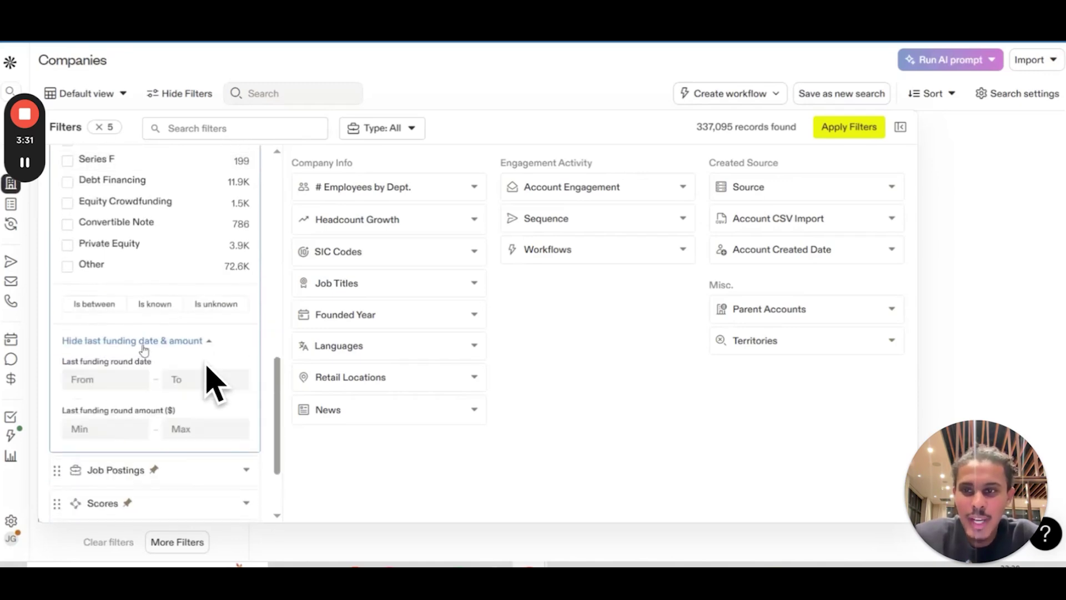
scroll(111, 311, down, 2)
Step: Try a relative start of 36 months ago for the last funding round date and clear it
click(95, 287)
click(203, 320)
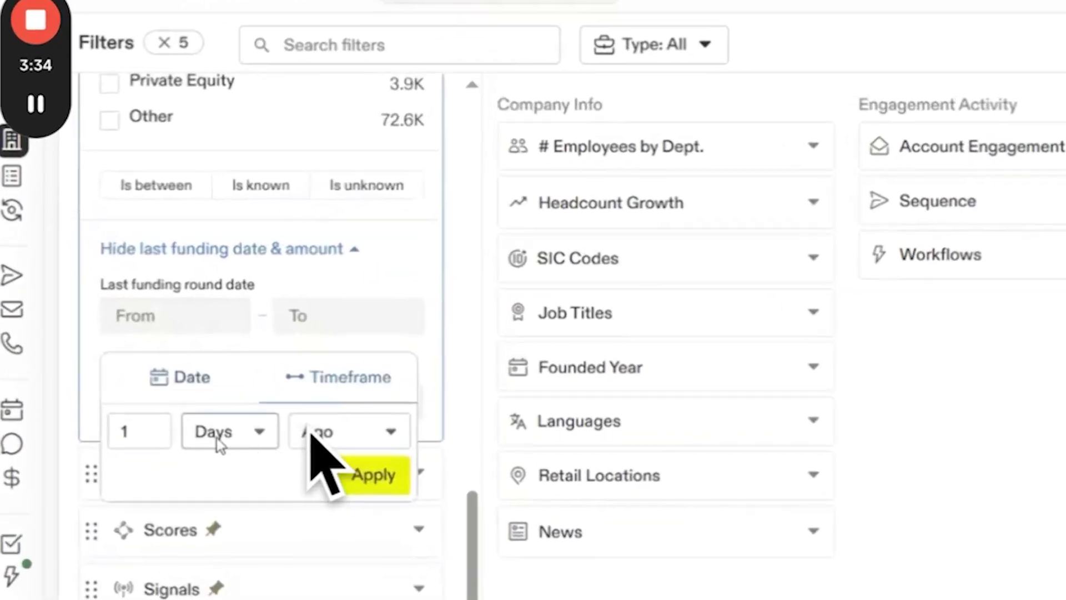
click(137, 352)
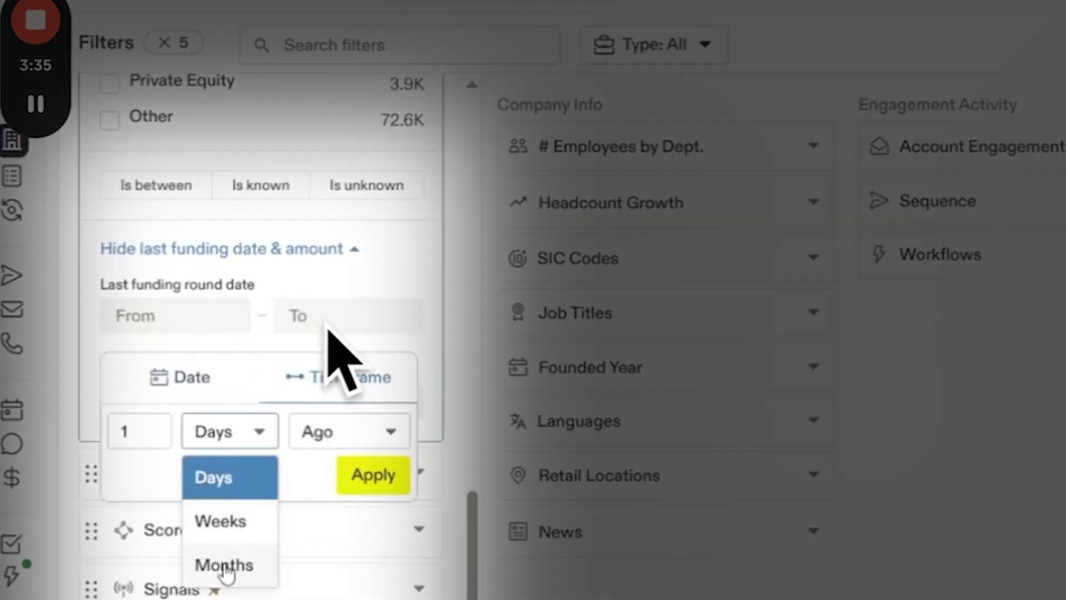
click(224, 565)
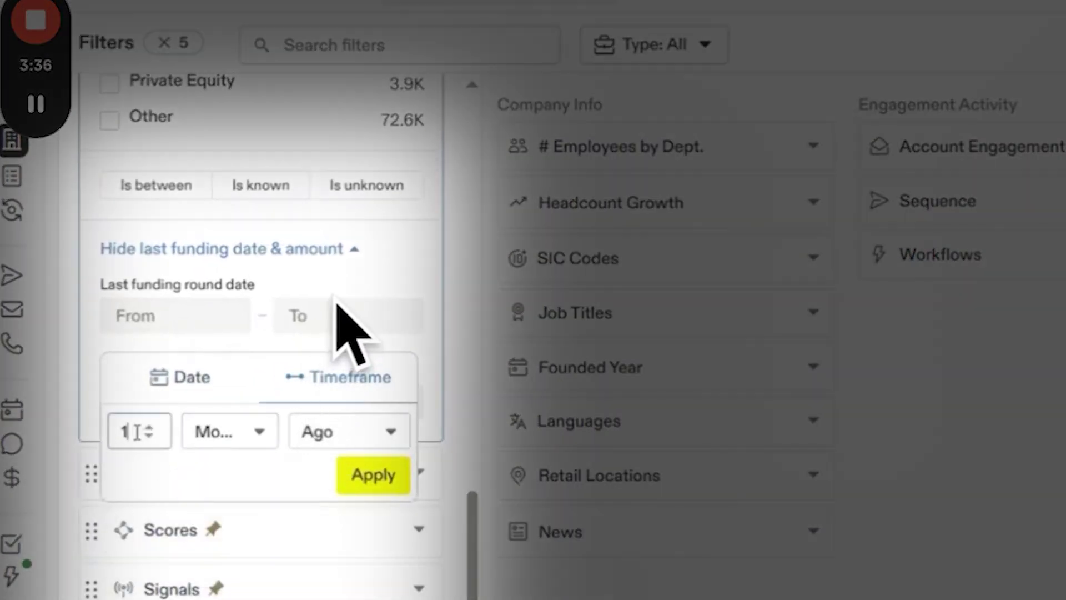
text(36)
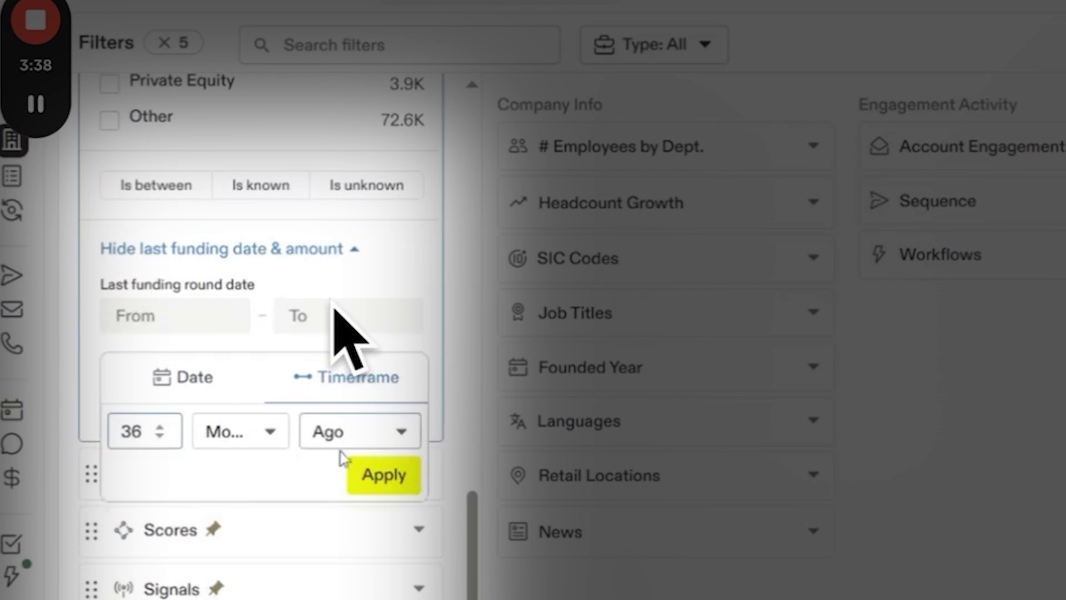
click(384, 478)
click(164, 327)
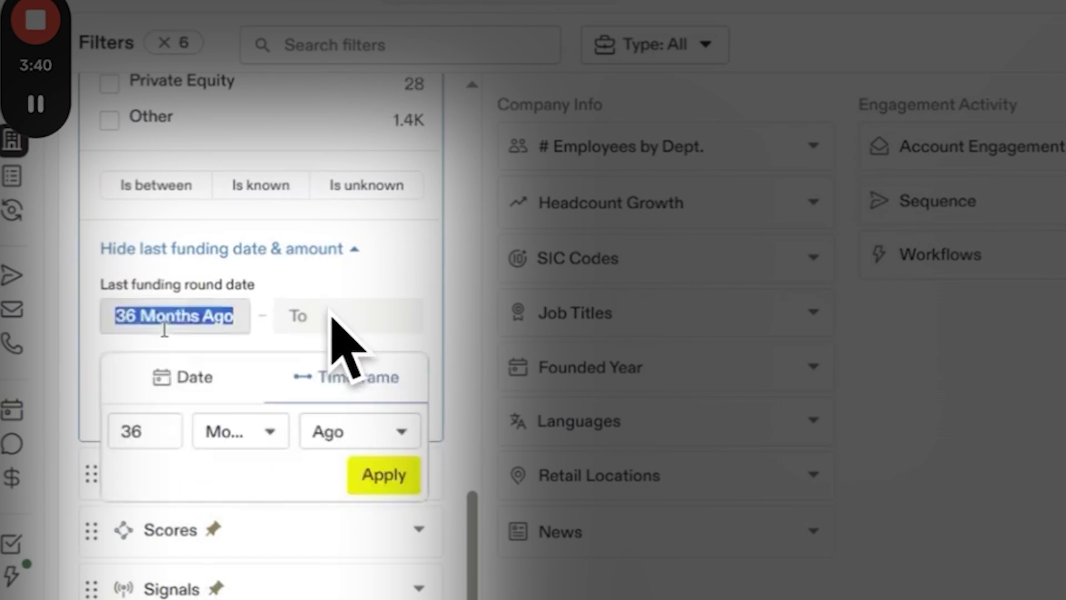
key(BackSpace)
Step: Set the start of the last funding round date to 01/01/2023 and apply the filters
click(333, 316)
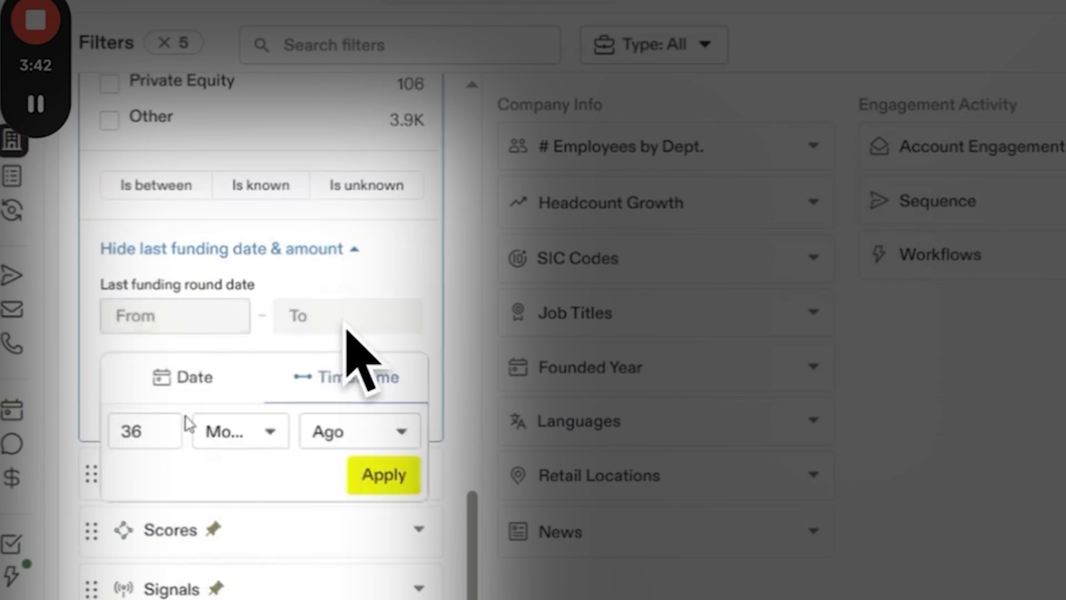
click(222, 382)
click(284, 427)
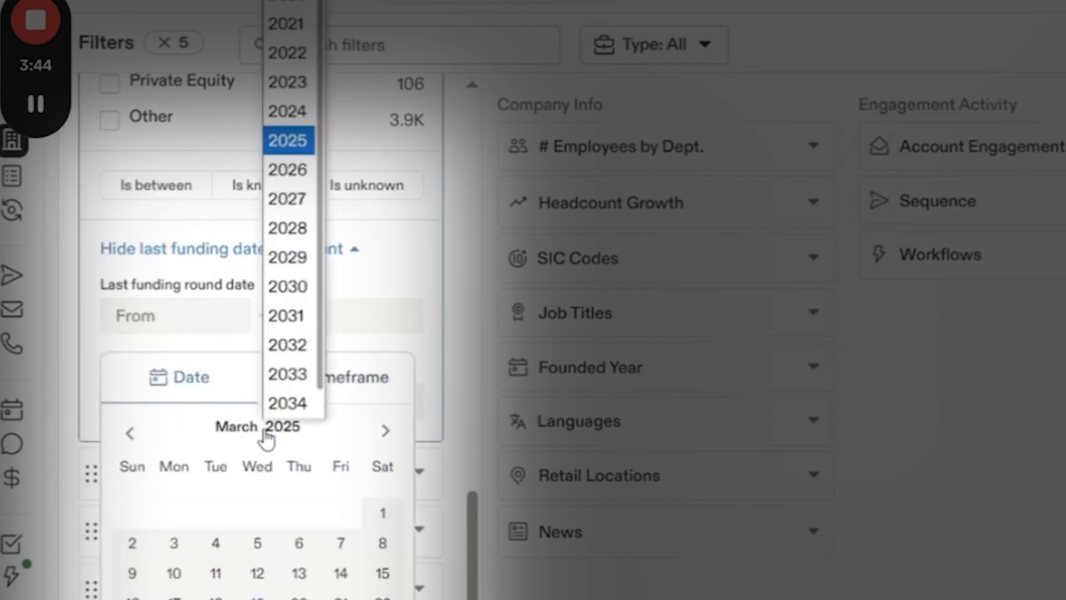
click(289, 82)
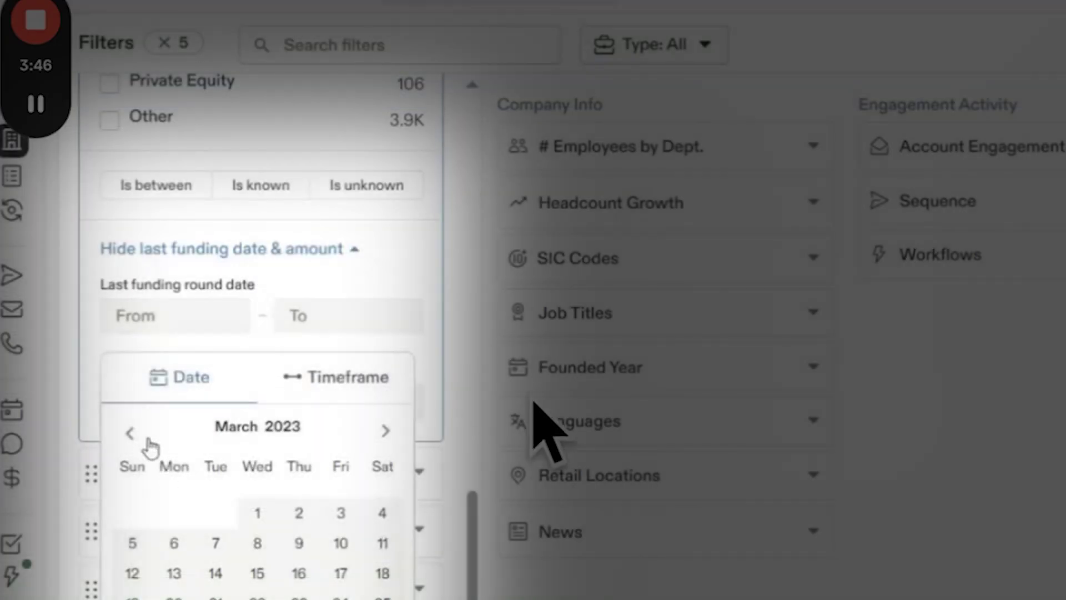
click(131, 433)
click(131, 433)
click(130, 512)
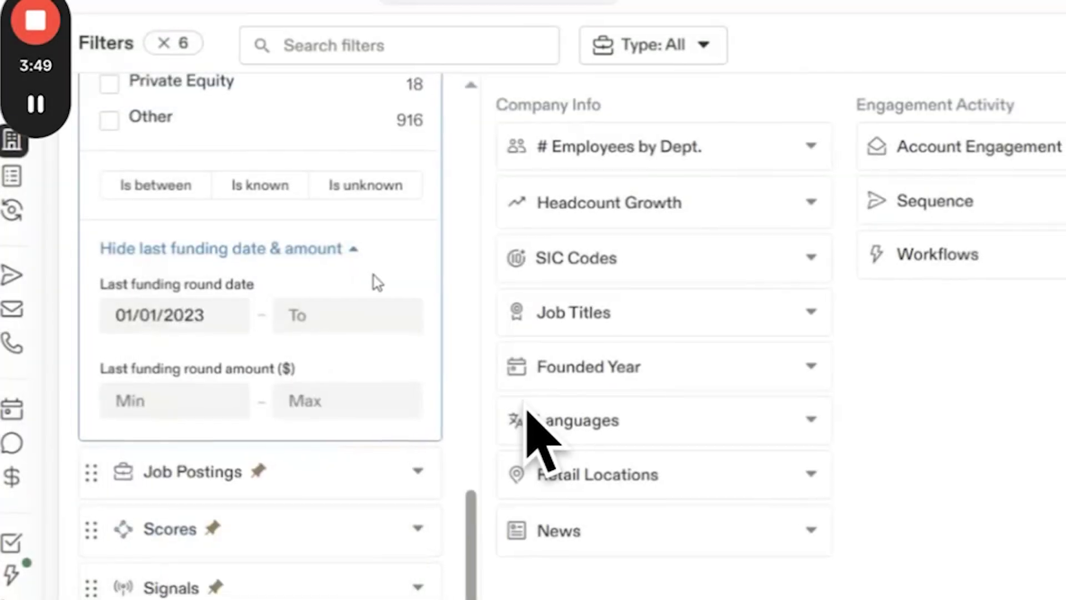
click(933, 118)
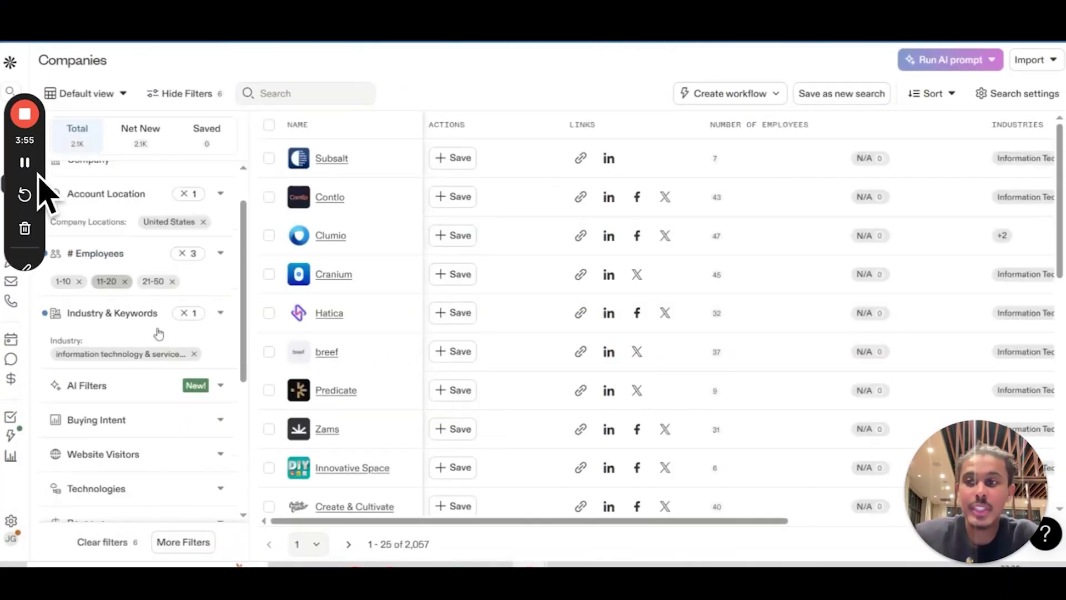
Step: Try selecting all companies on the current results page for a CSV export and clear the selection
scroll(231, 404, down, 1)
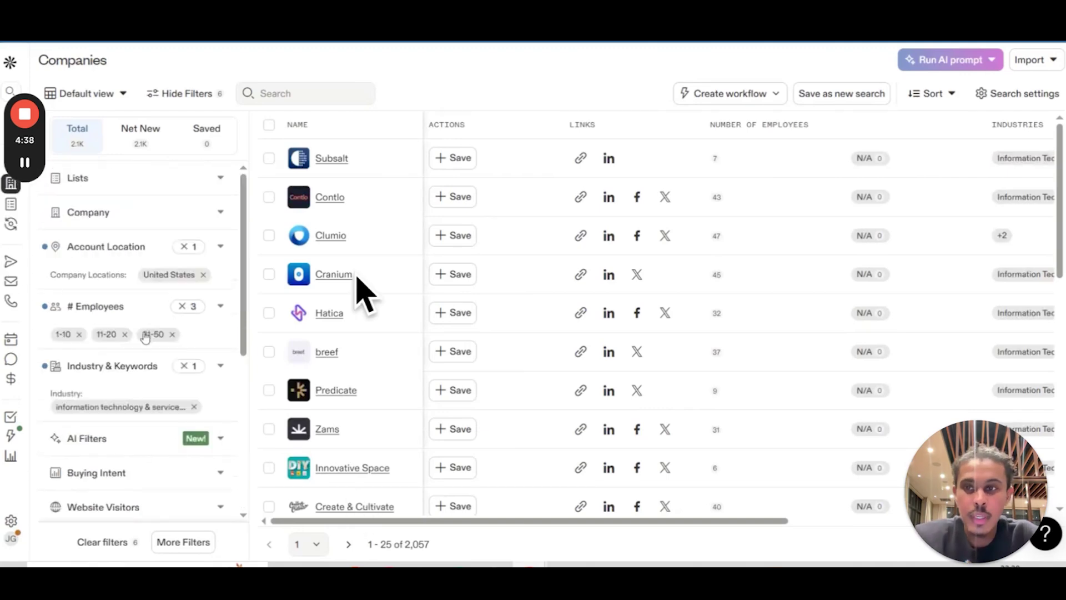
click(269, 125)
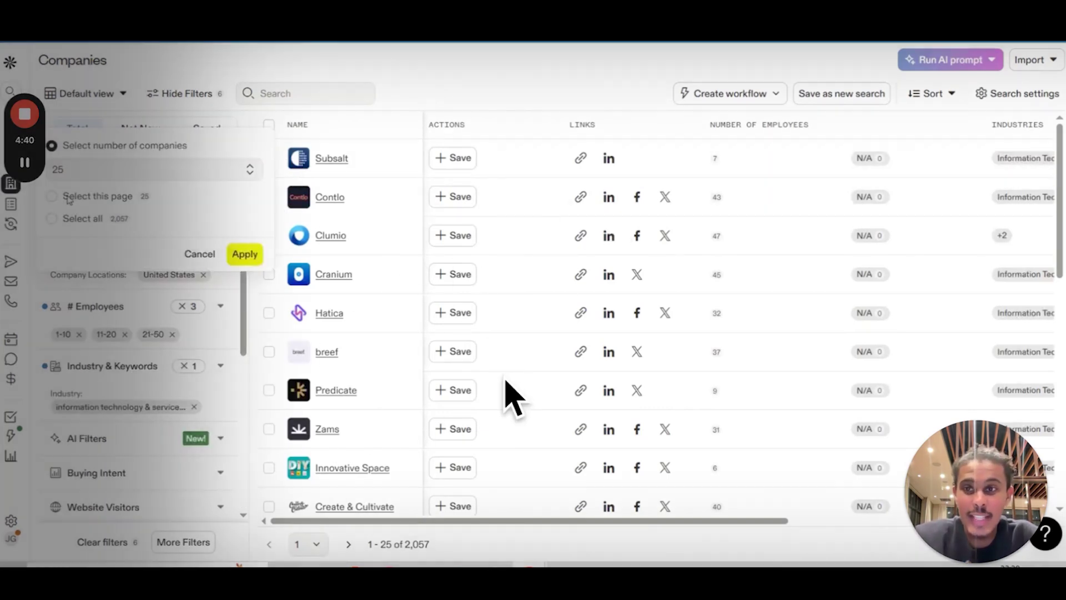
click(51, 196)
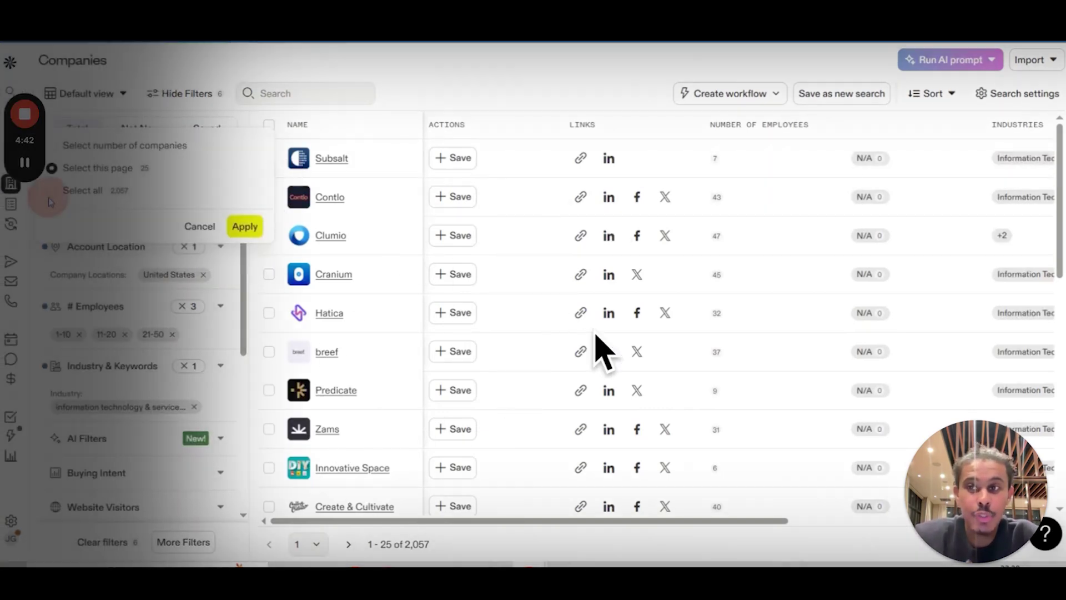
click(252, 229)
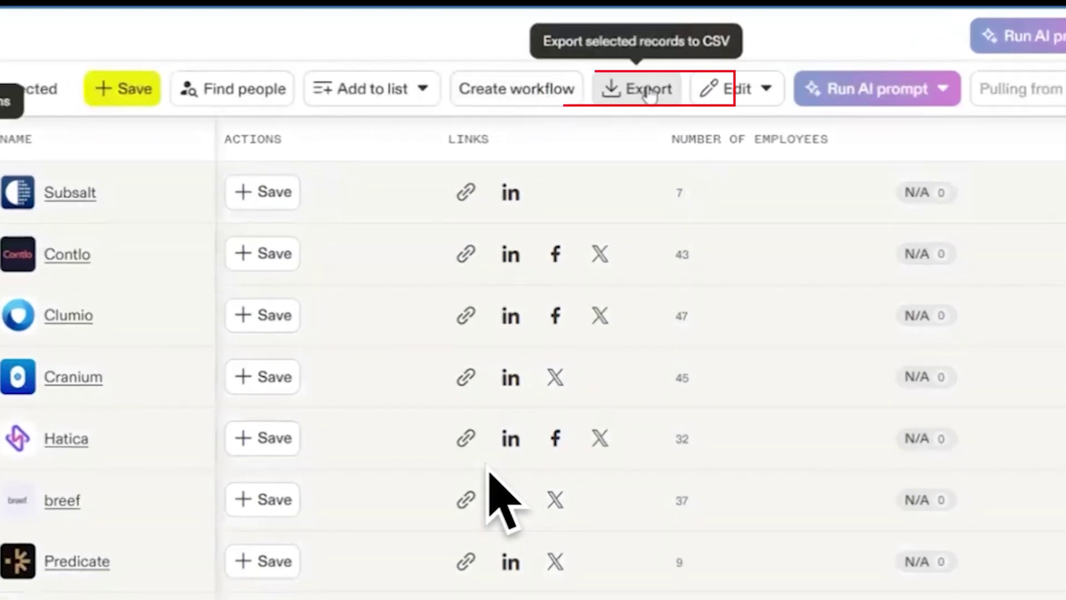
click(269, 125)
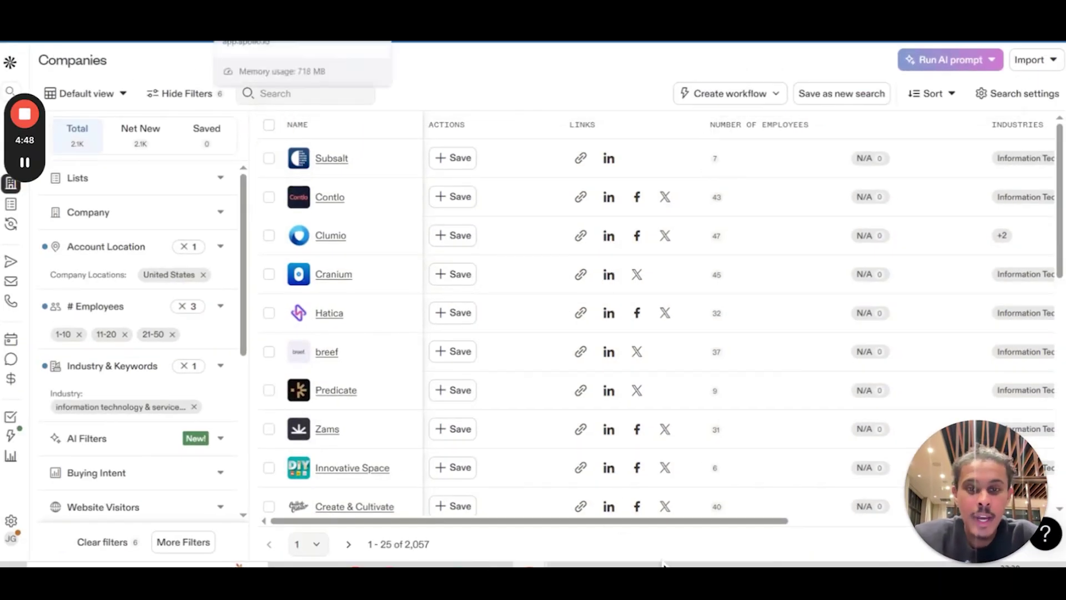
Step: Switch to Ocean.io and start a company lookalike search with the domain apollo.io
click(261, 22)
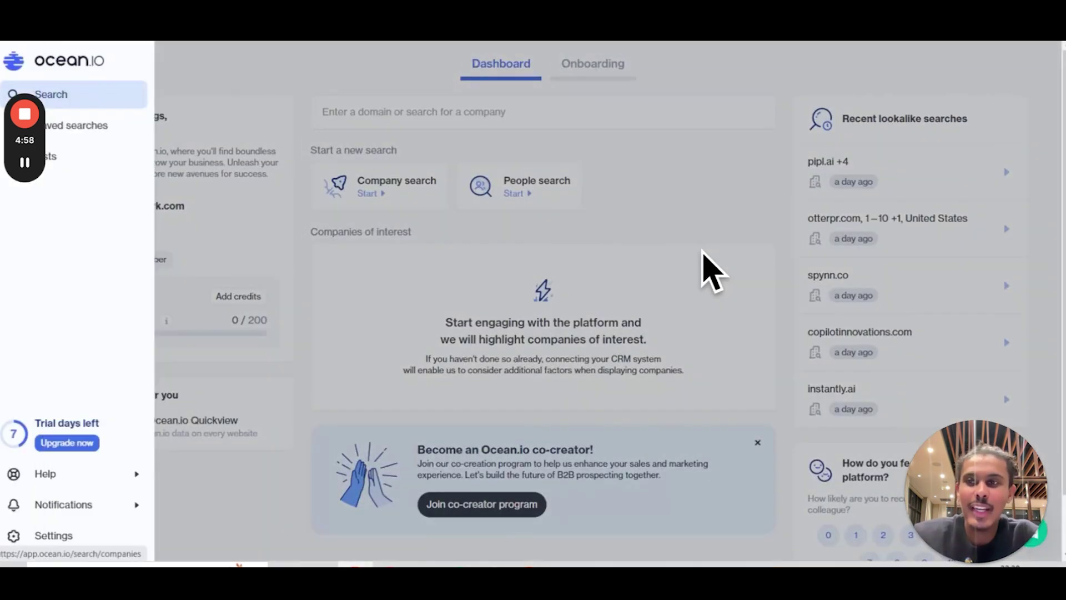
click(46, 98)
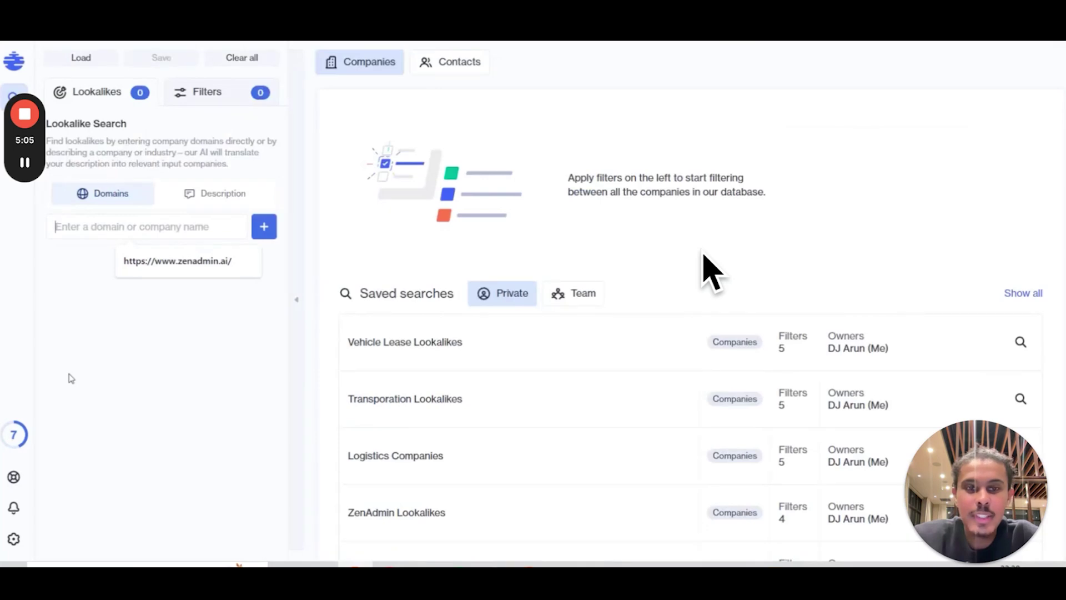
text(apollo.io)
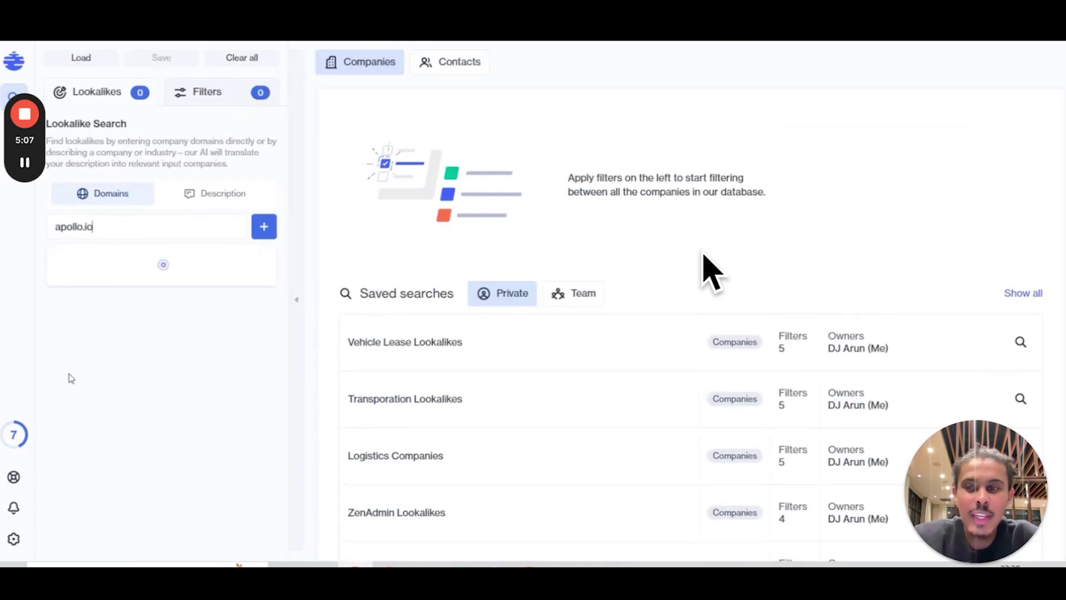
click(106, 272)
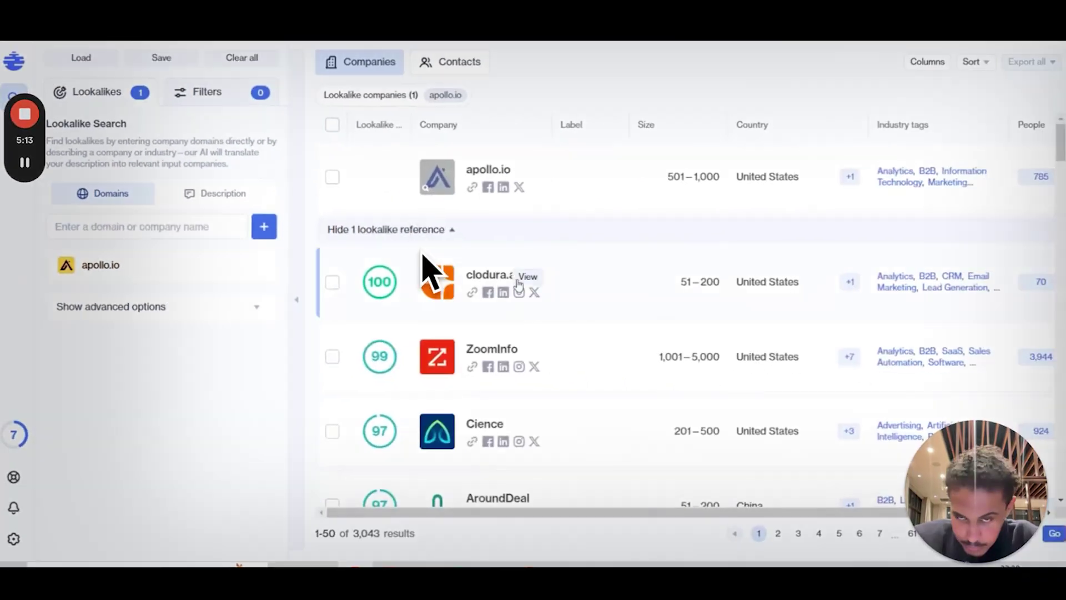
Step: Examine the apollo.io lookalike companies with their relevance scores, sizes, countries and industry tags
scroll(637, 485, down, 1)
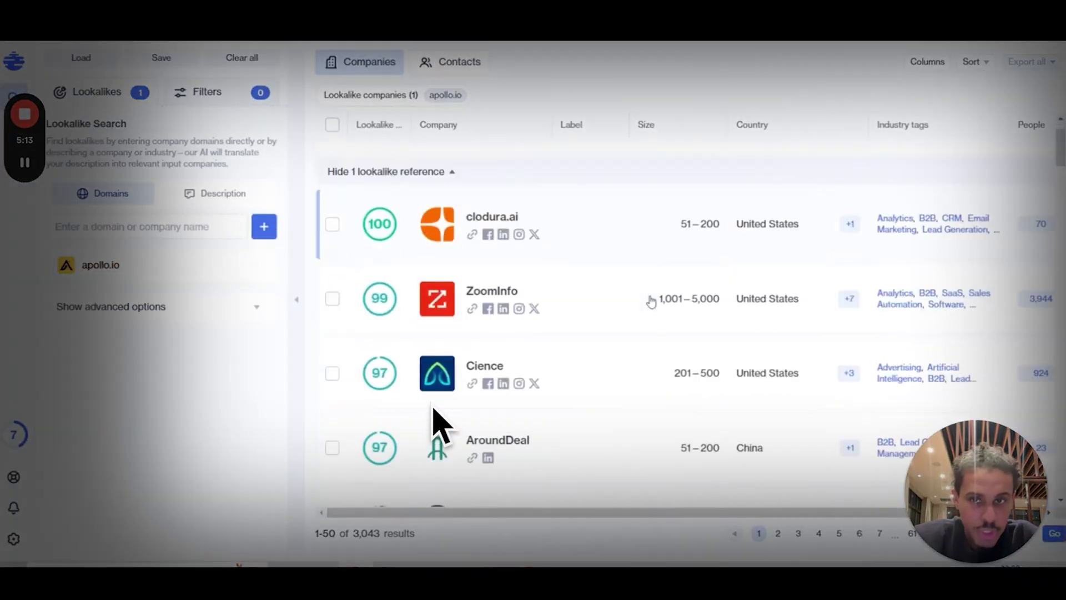
scroll(651, 301, down, 5)
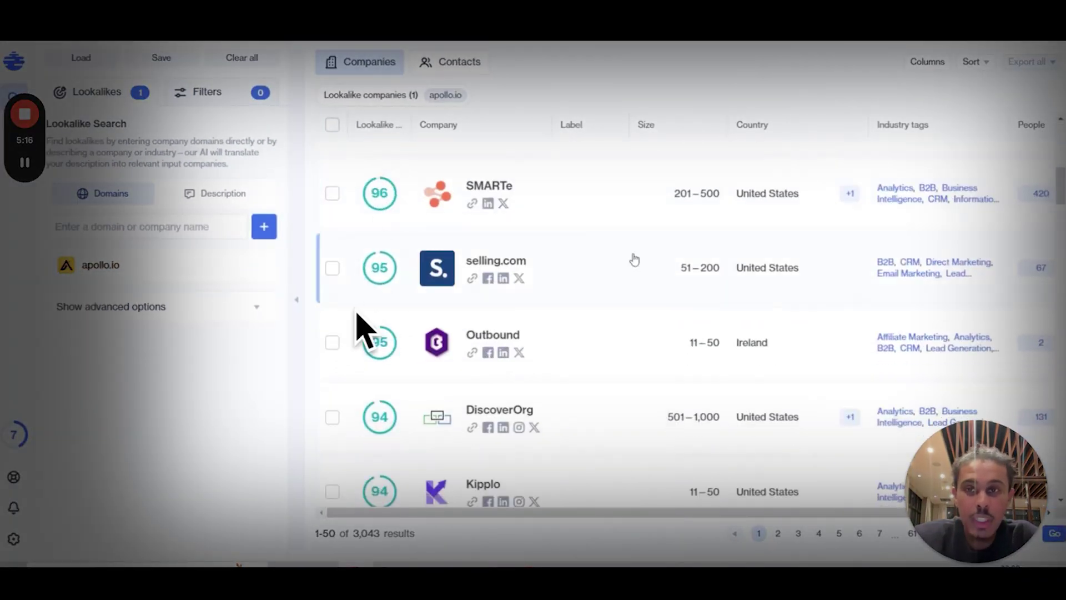
scroll(634, 260, up, 6)
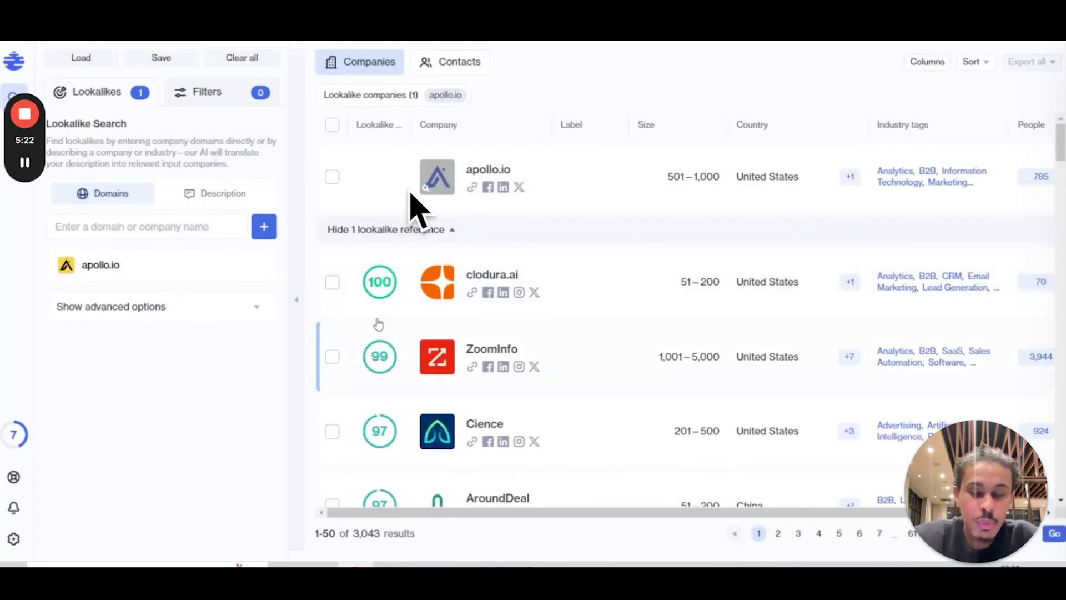
mouse_move(380, 288)
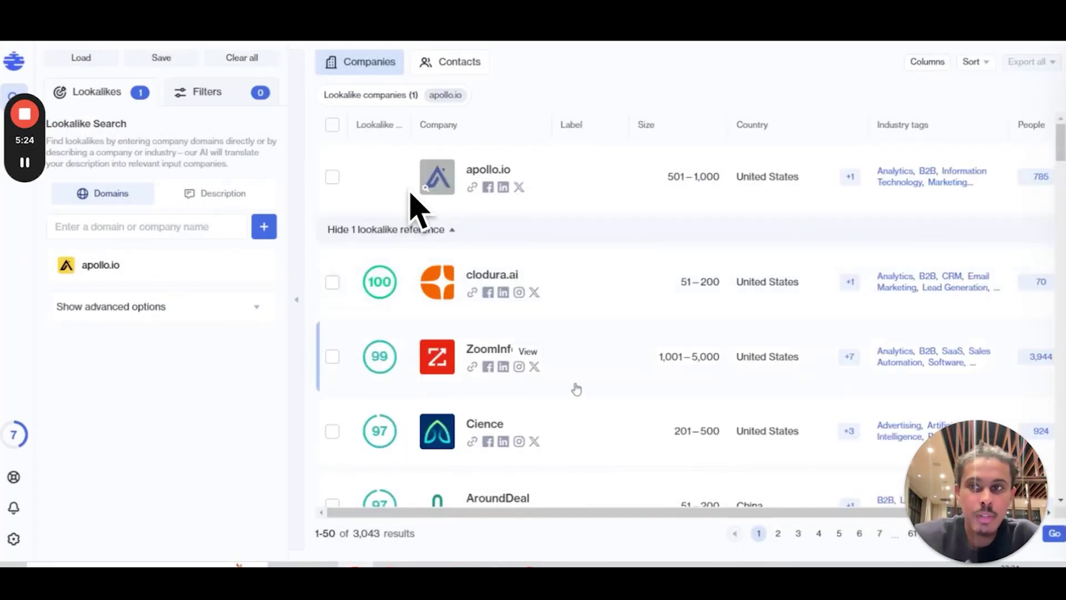
scroll(411, 222, down, 5)
scroll(488, 271, up, 3)
scroll(483, 272, up, 3)
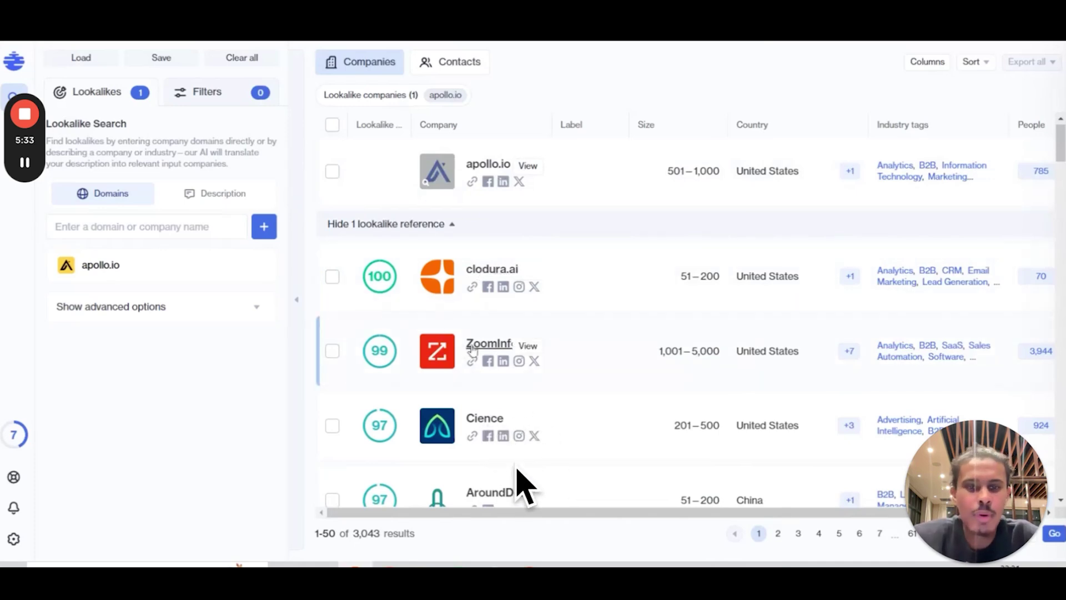
scroll(738, 433, up, 1)
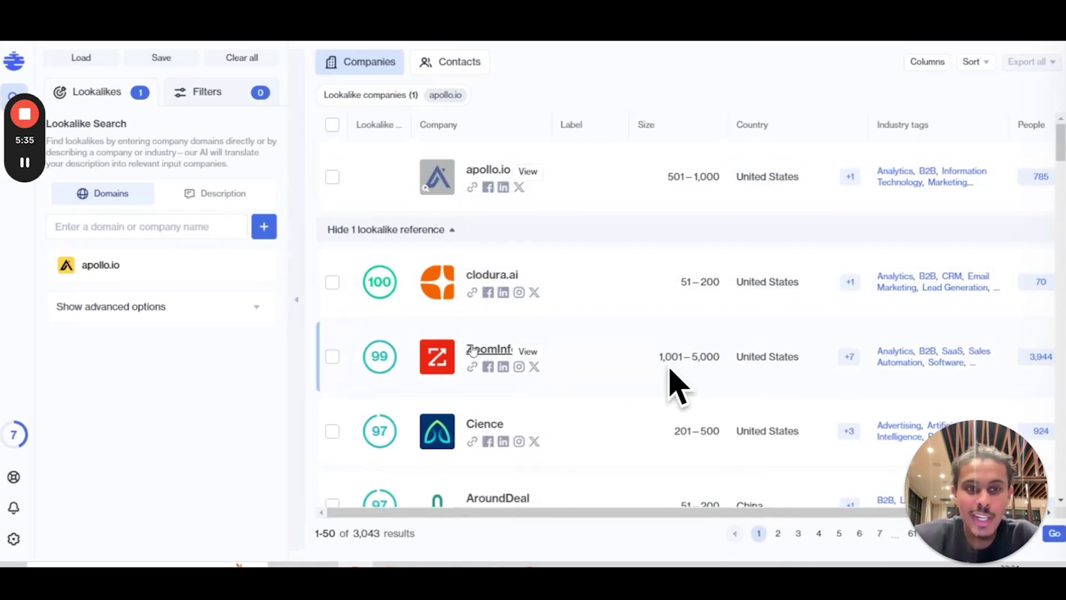
Step: Show the advanced lookalike options, try the Broad search approach and return it to Targeted
click(261, 311)
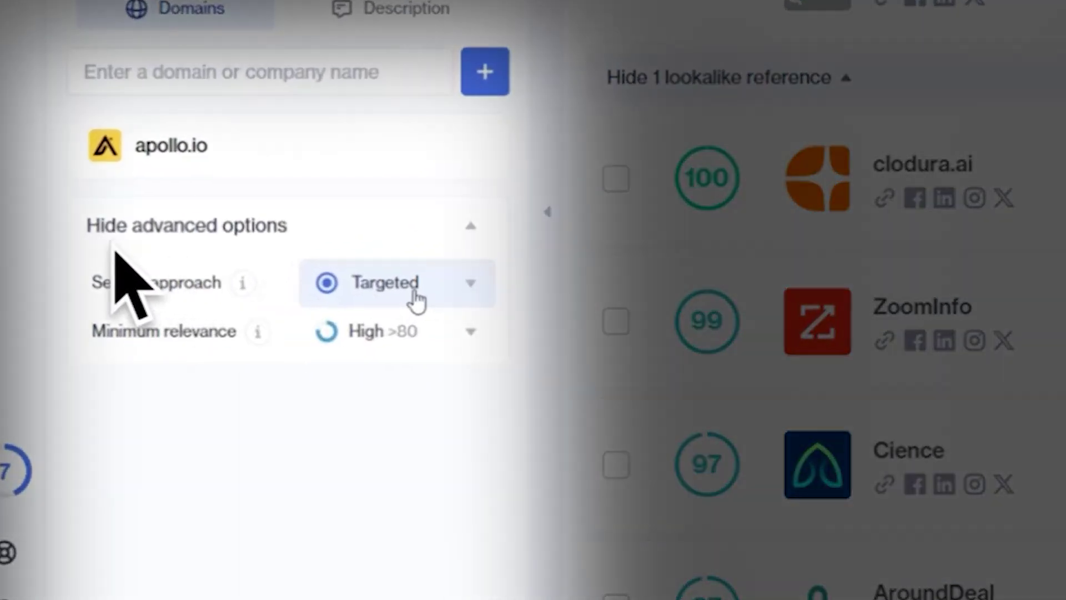
click(413, 291)
click(372, 380)
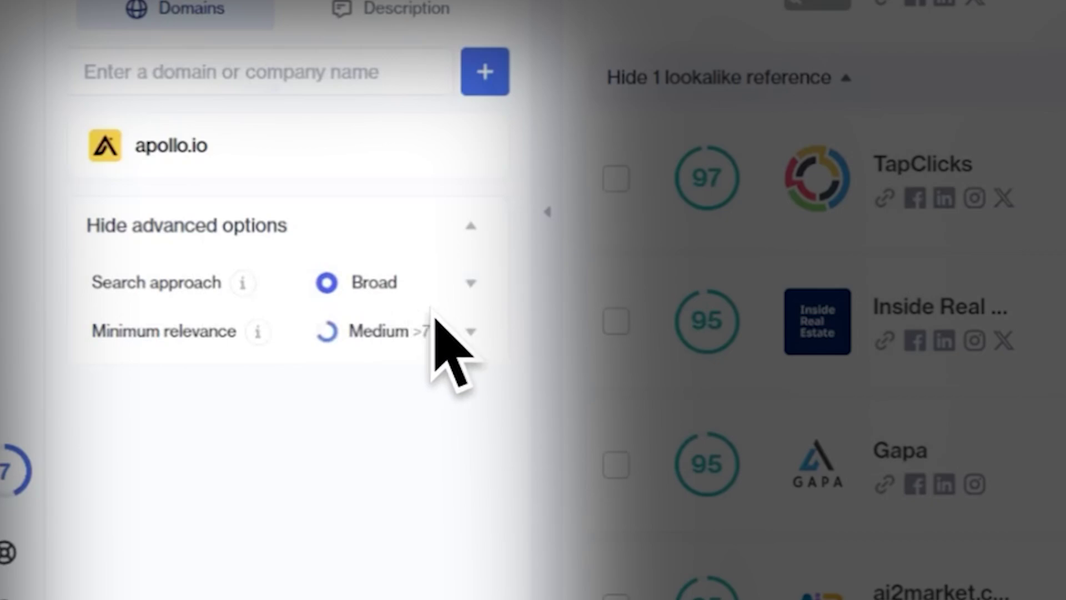
click(395, 294)
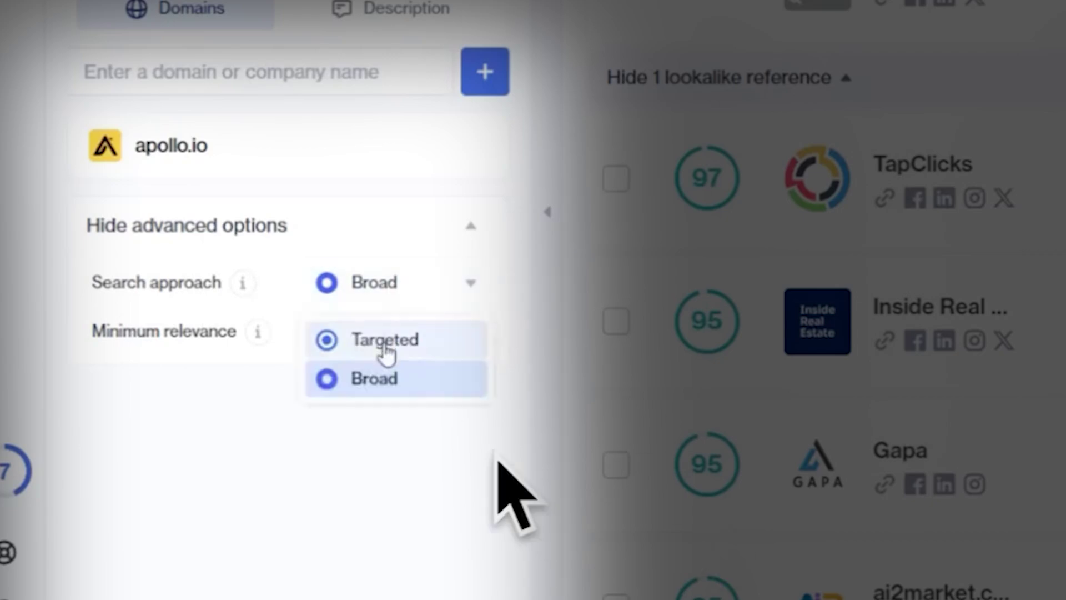
click(355, 338)
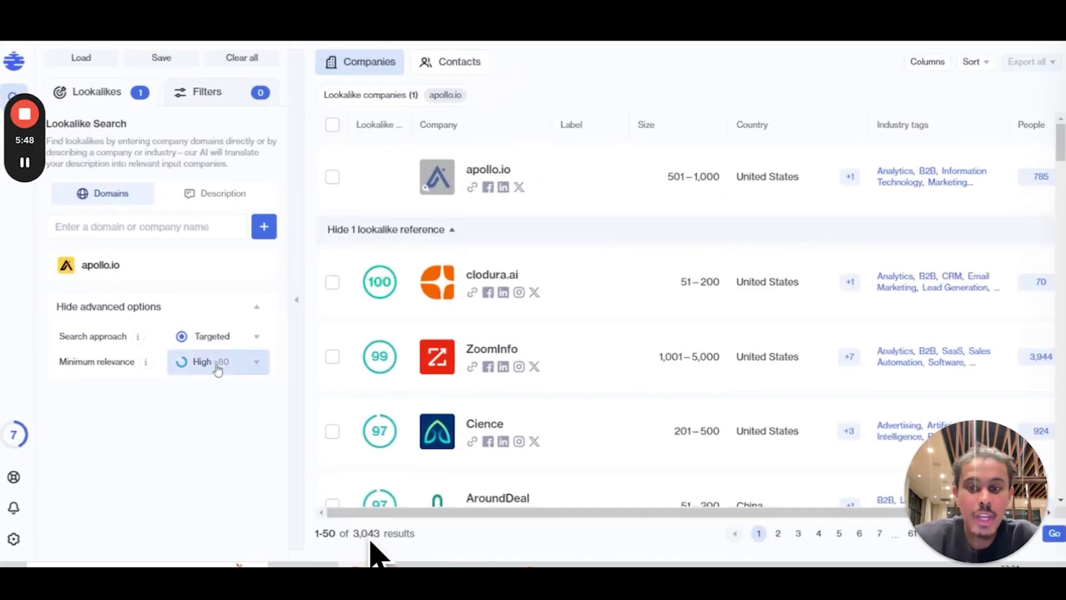
Step: Try the minimum relevance levels Very high >85 and Medium >70 and return to High >80
click(217, 363)
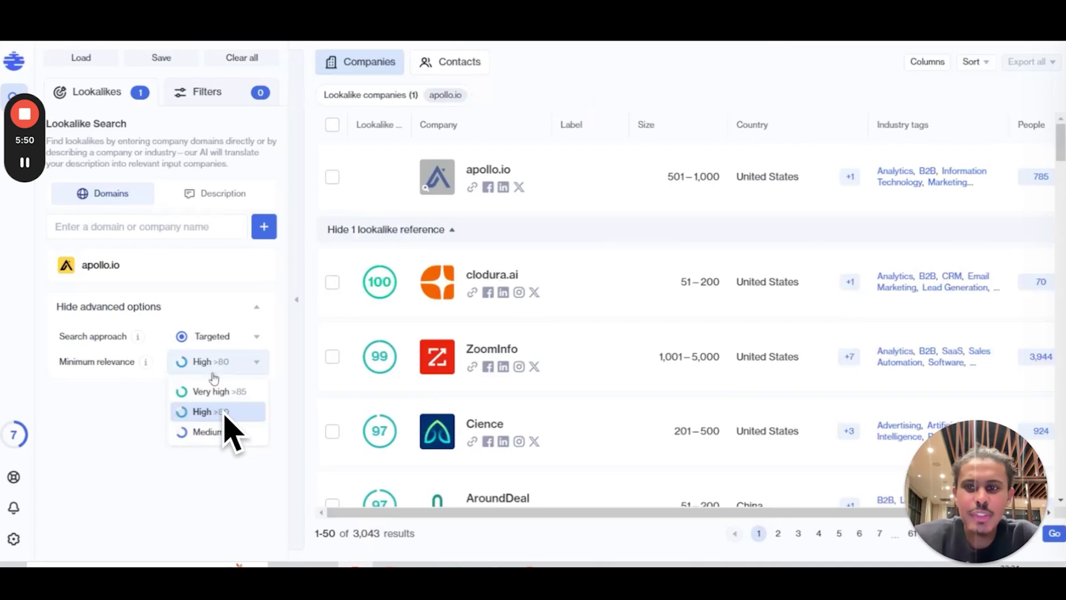
click(212, 391)
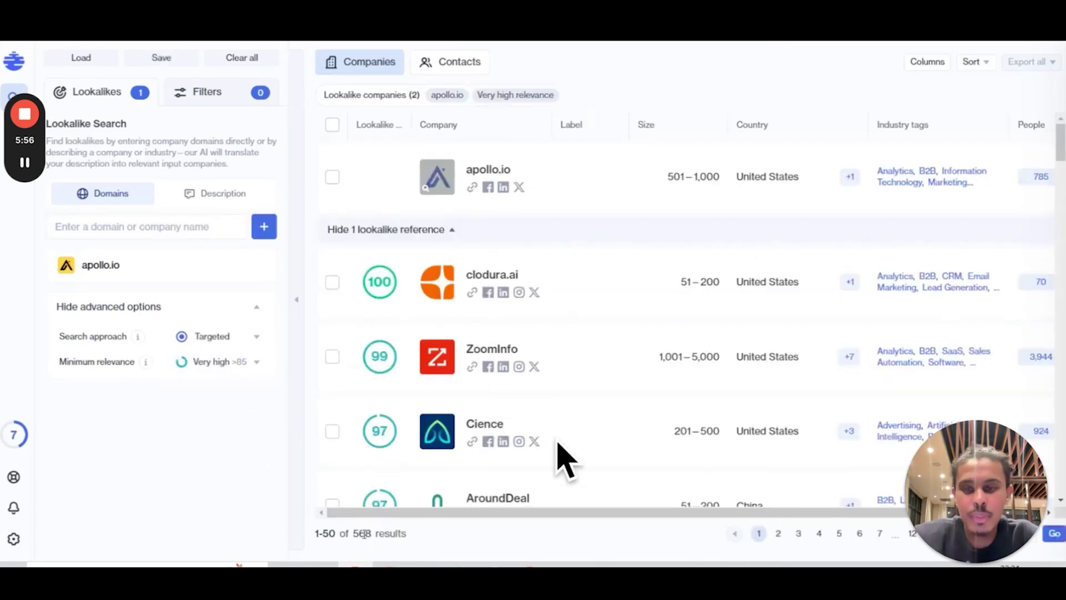
click(215, 362)
click(216, 434)
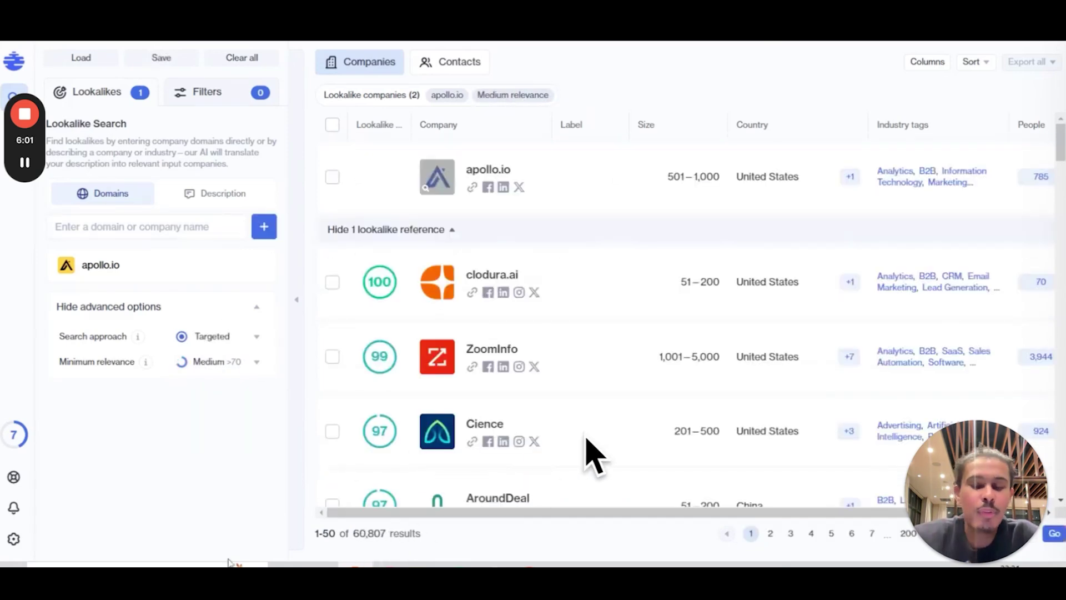
click(217, 361)
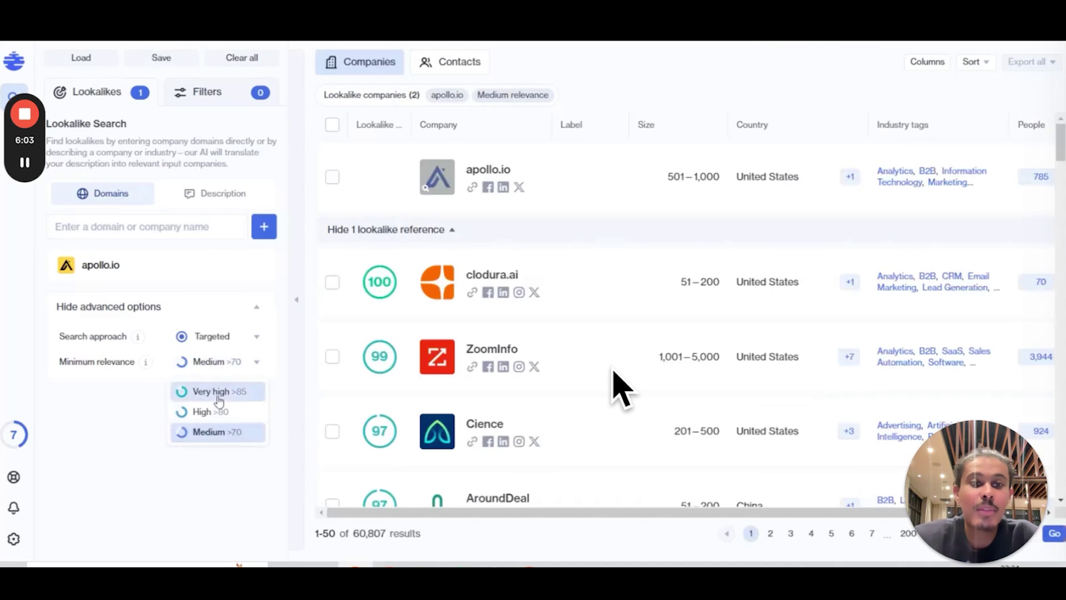
click(219, 395)
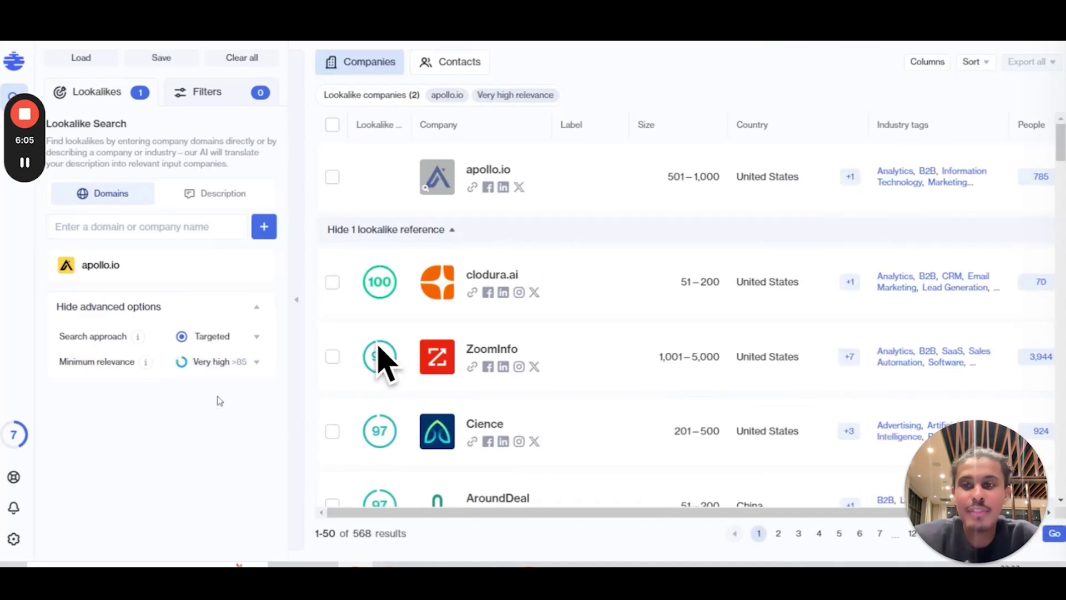
click(215, 361)
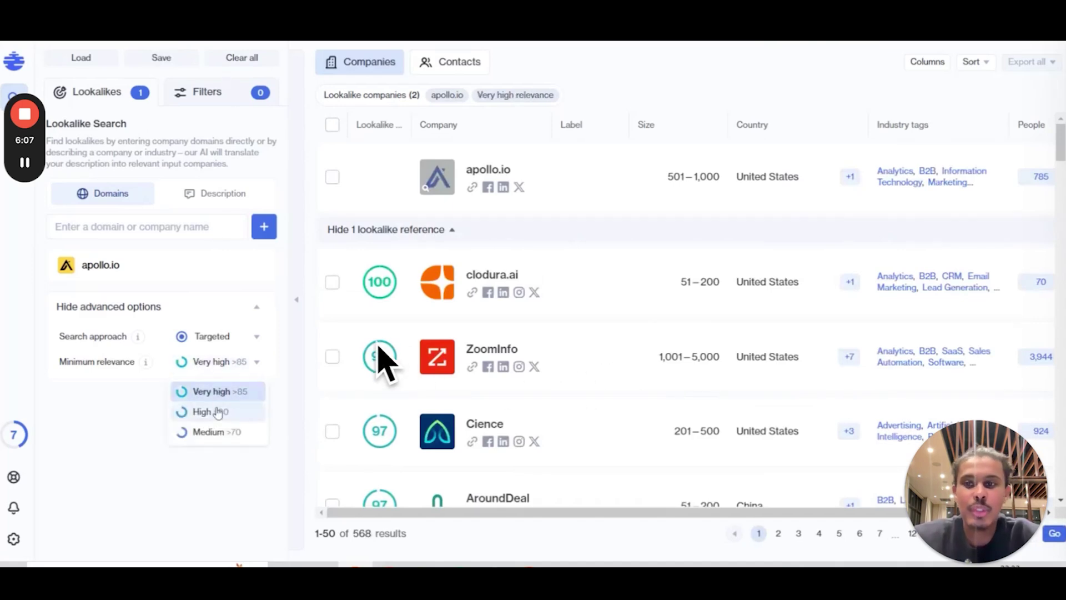
click(214, 412)
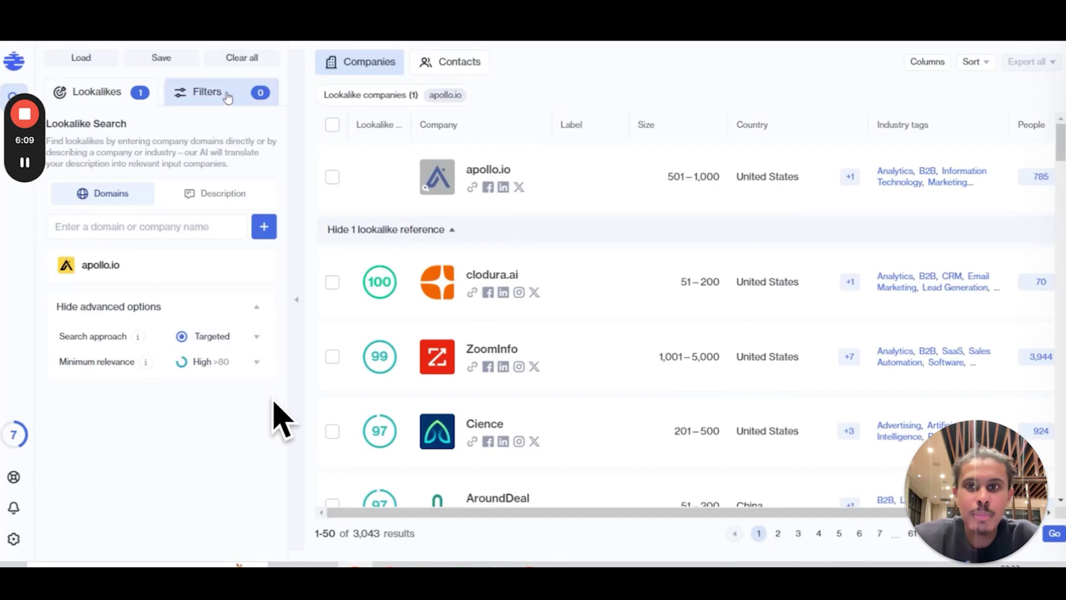
Step: Filter the lookalike companies by a head office location in the United States
click(227, 98)
scroll(174, 337, down, 5)
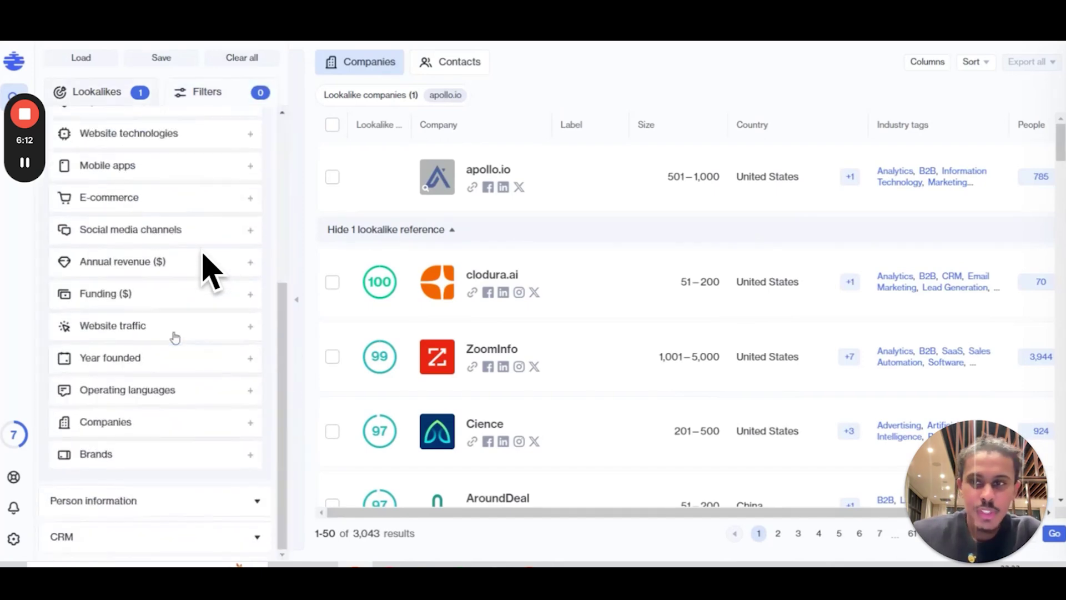
scroll(175, 337, up, 5)
scroll(174, 335, down, 5)
scroll(222, 205, up, 4)
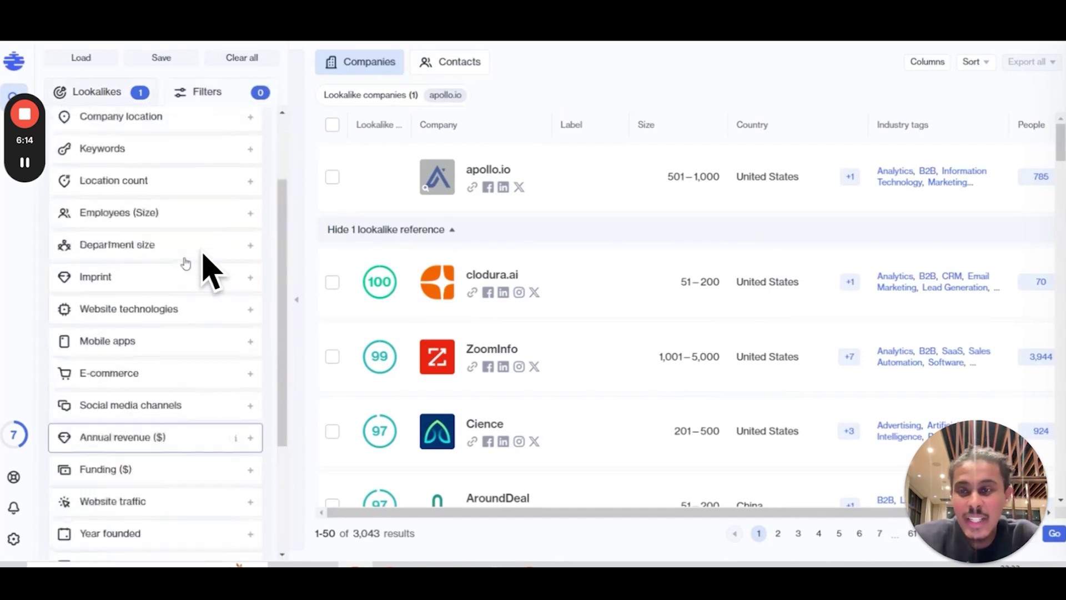
scroll(186, 262, up, 2)
click(147, 161)
click(136, 209)
text(U)
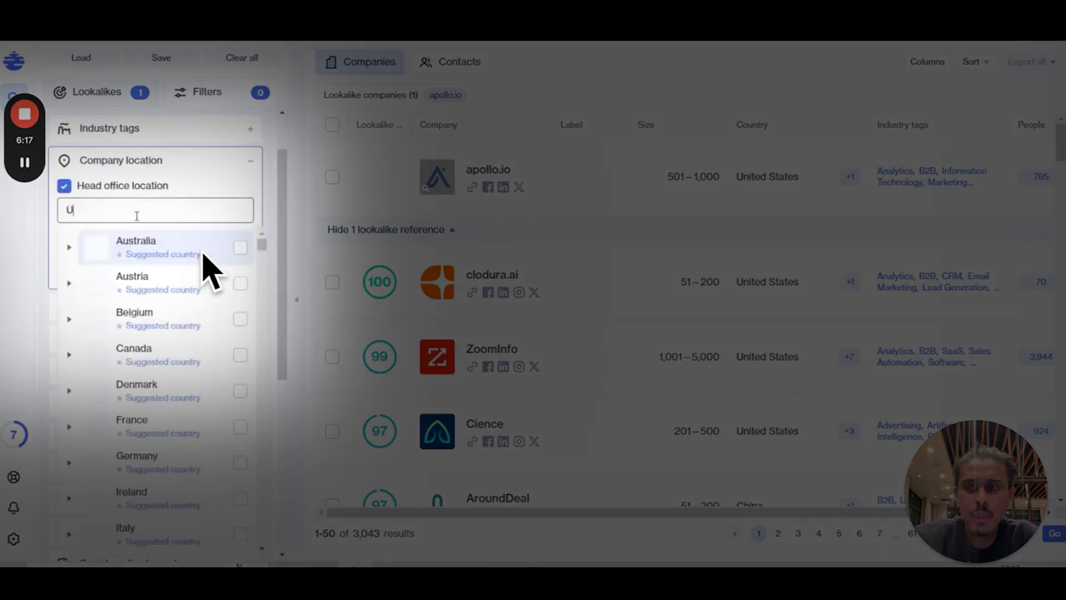
text(nited states)
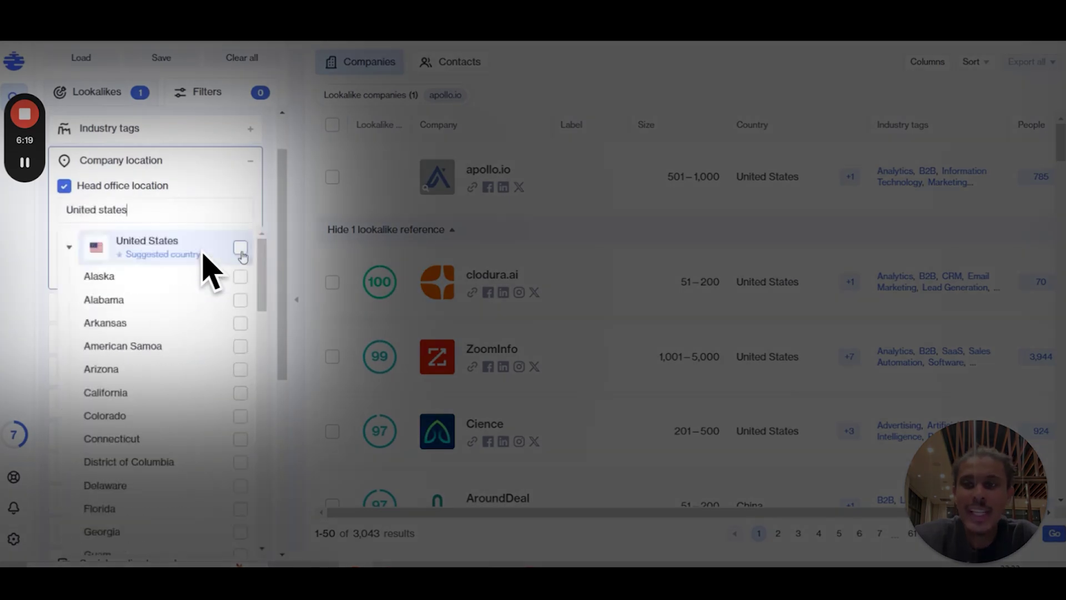
click(240, 248)
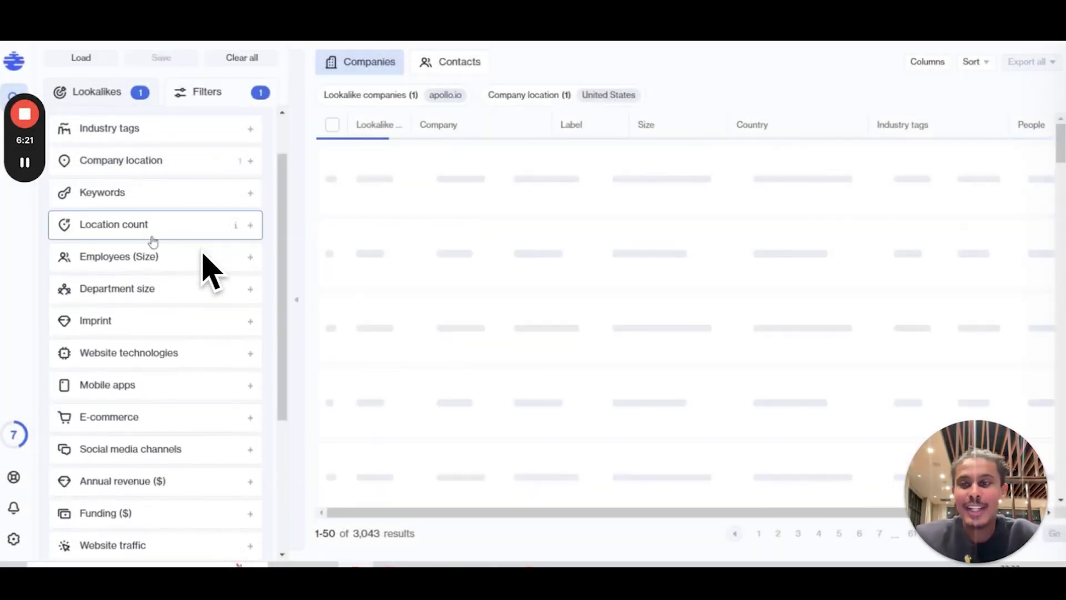
Step: Limit the company size to the 1–10 and 11–50 employee ranges
click(136, 239)
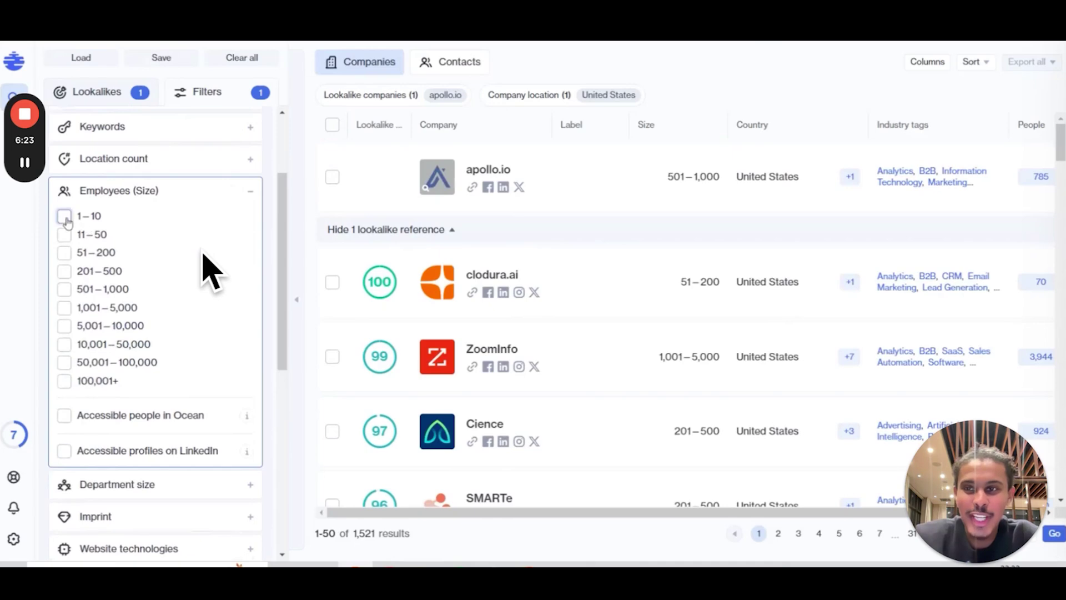
click(65, 216)
click(65, 234)
click(178, 191)
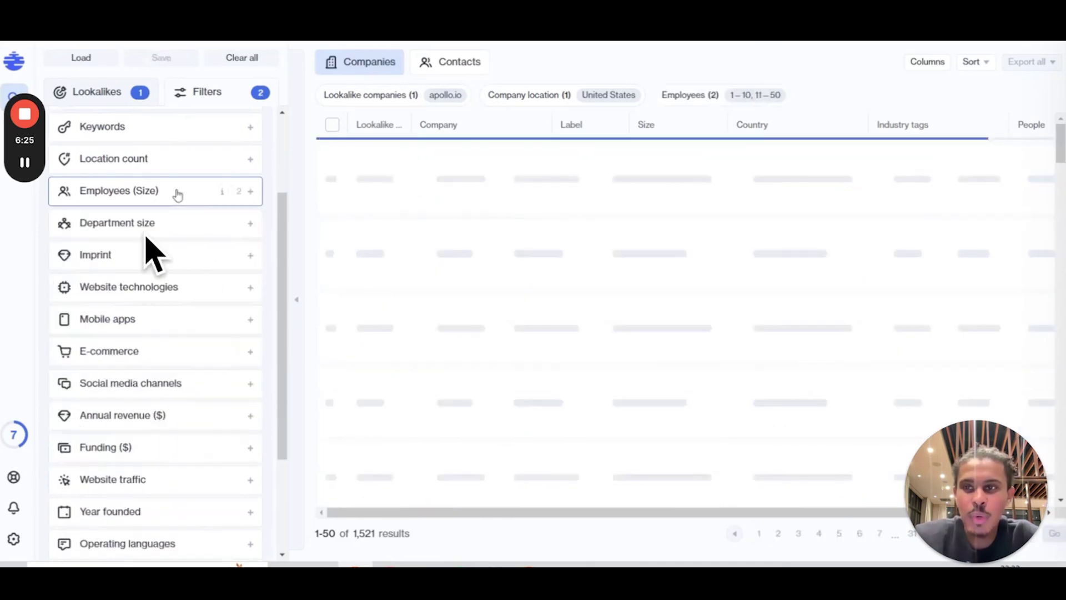
Step: Examine the options offered by the social media channels and e-commerce filters
scroll(209, 286, down, 1)
scroll(231, 326, down, 1)
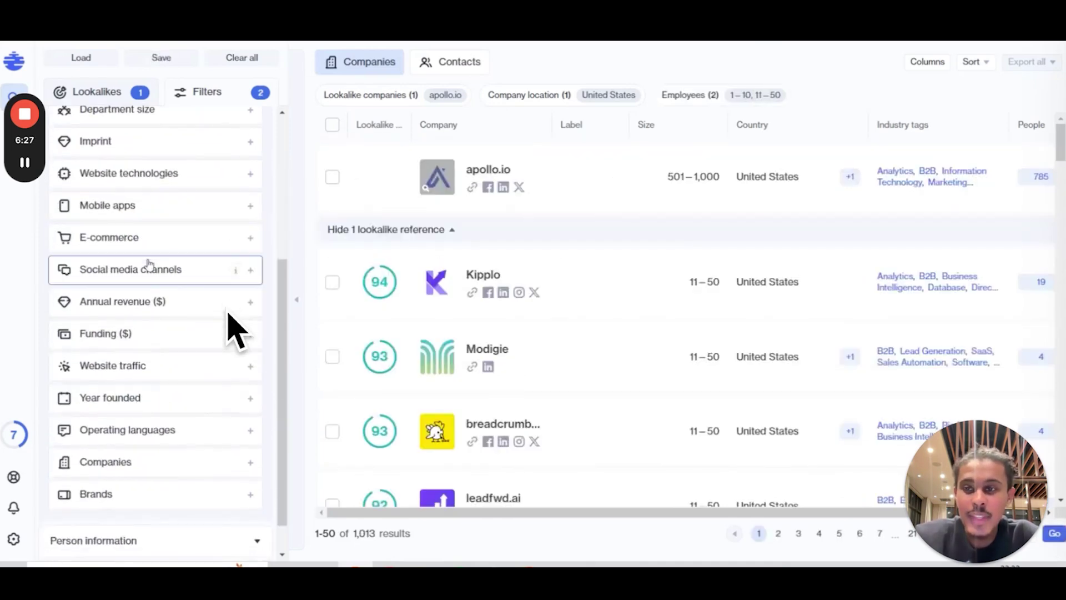
scroll(169, 242, down, 1)
click(168, 245)
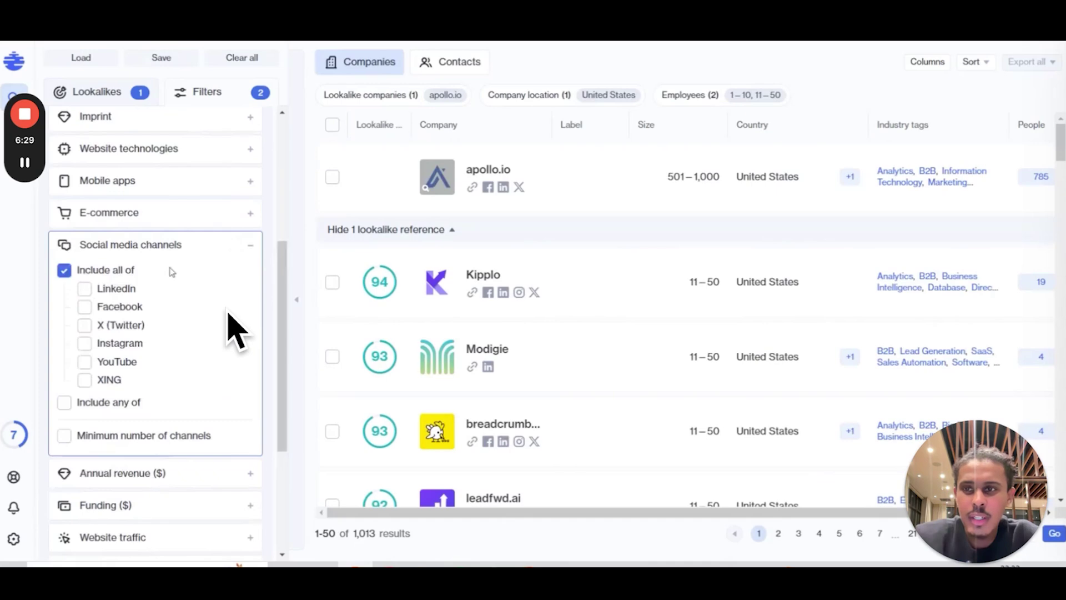
click(168, 245)
scroll(157, 203, down, 1)
click(158, 201)
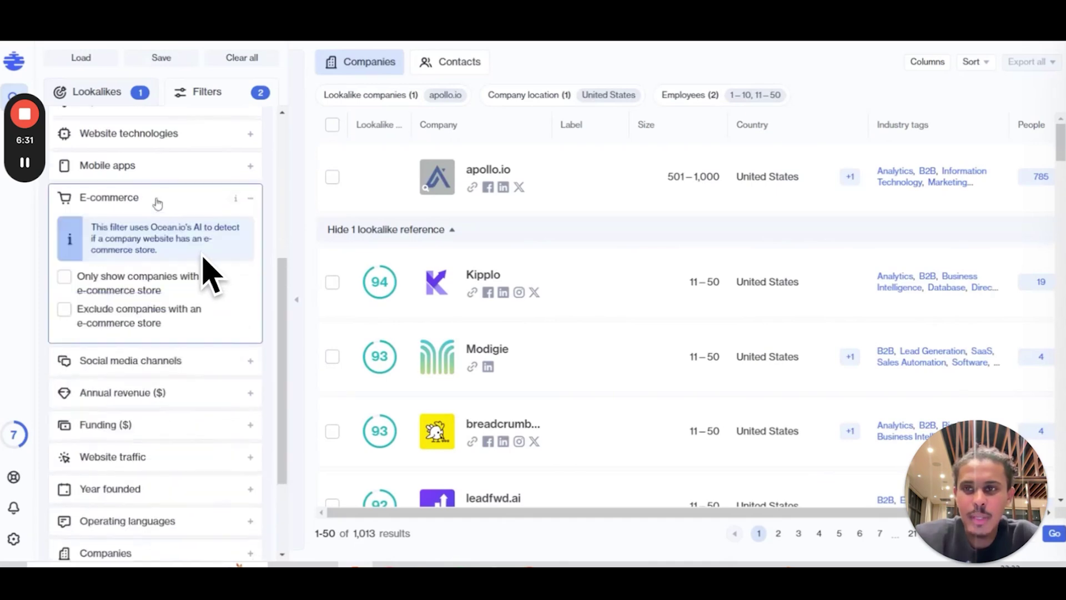
click(157, 201)
Step: Filter the lookalike companies by a latest-round funding date from 01/01/2020
click(128, 294)
scroll(127, 299, down, 1)
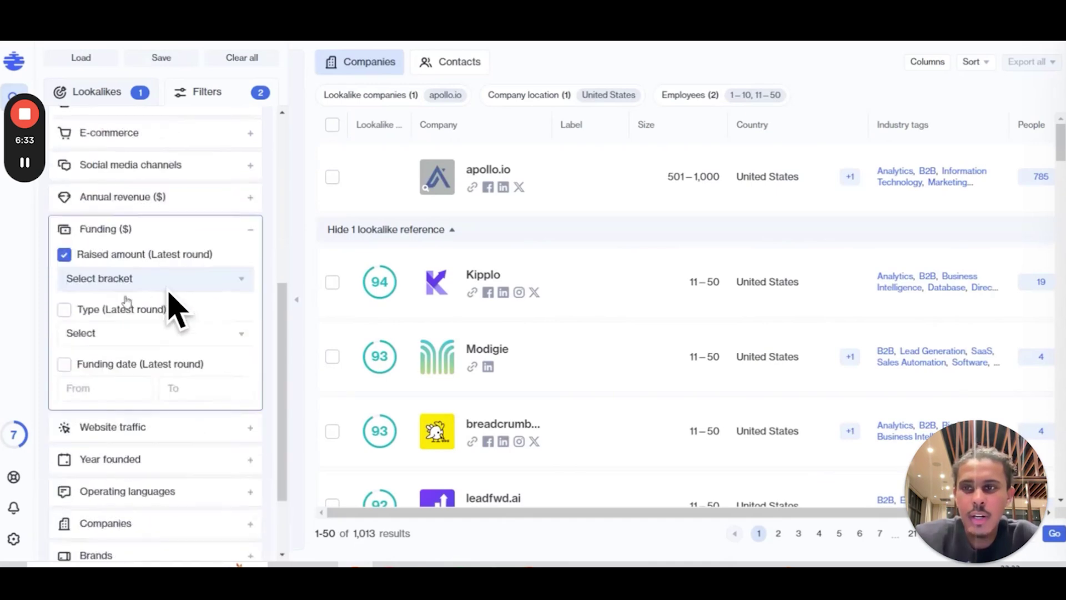
scroll(127, 301, down, 2)
click(128, 287)
click(136, 331)
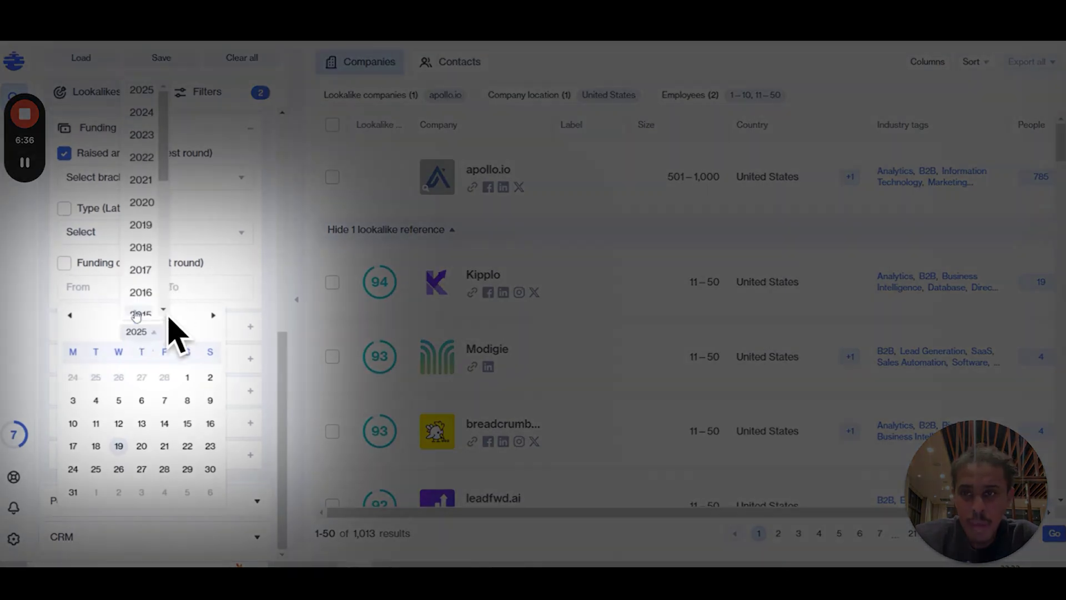
click(142, 203)
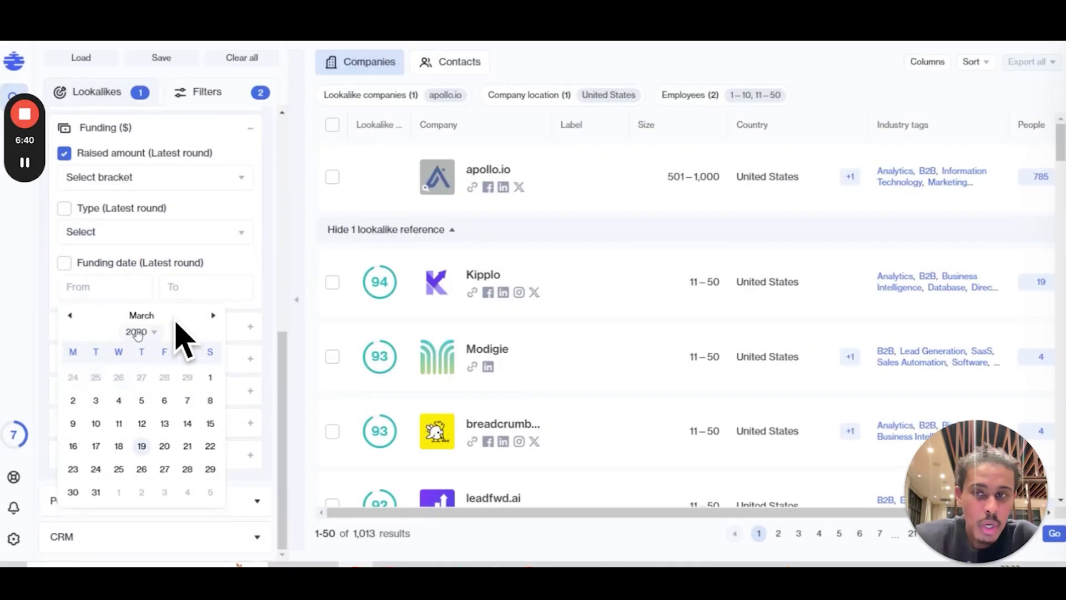
click(70, 315)
click(70, 316)
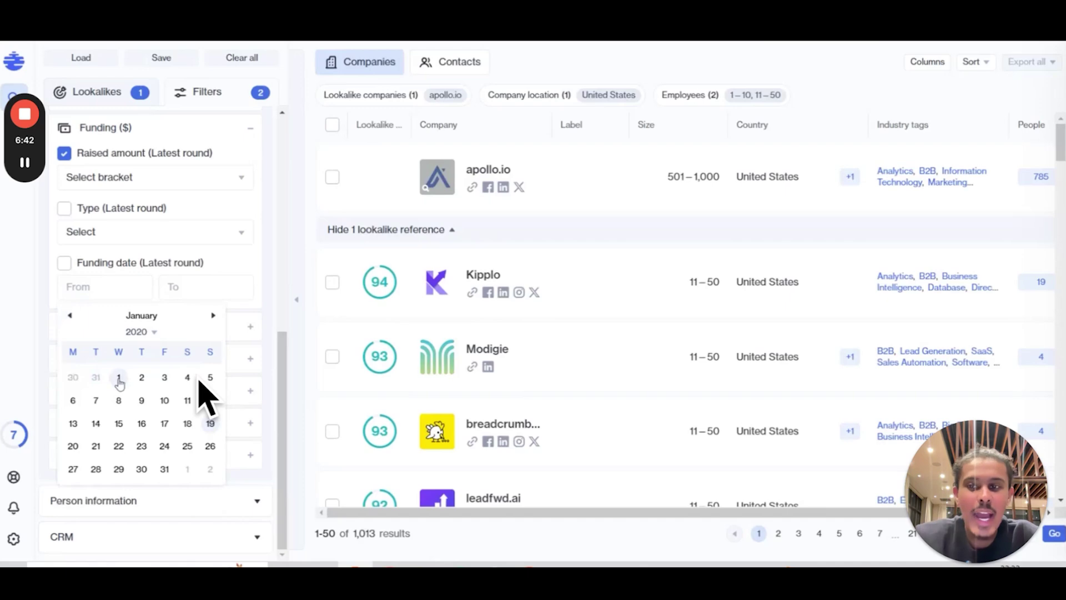
click(119, 379)
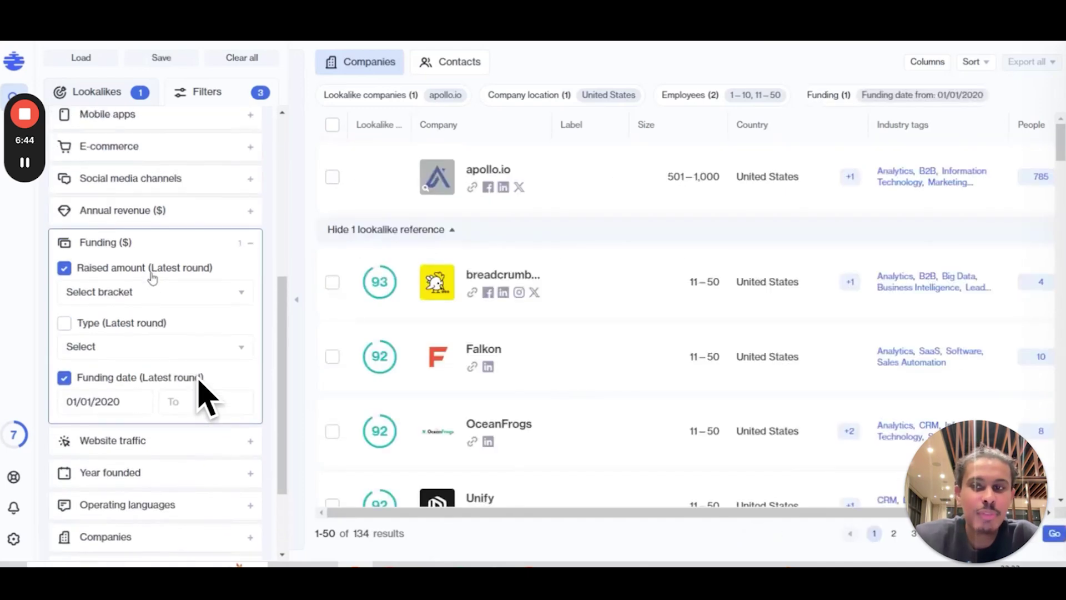
Step: Examine the filtered lookalike companies and the options of the website traffic and year founded filters
scroll(598, 276, down, 5)
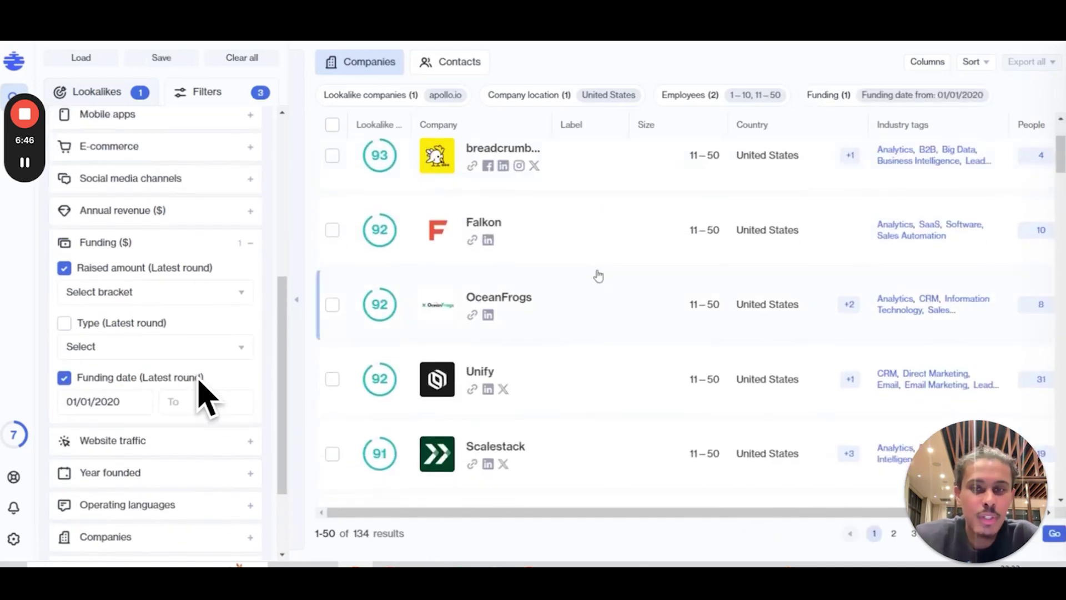
scroll(598, 276, down, 4)
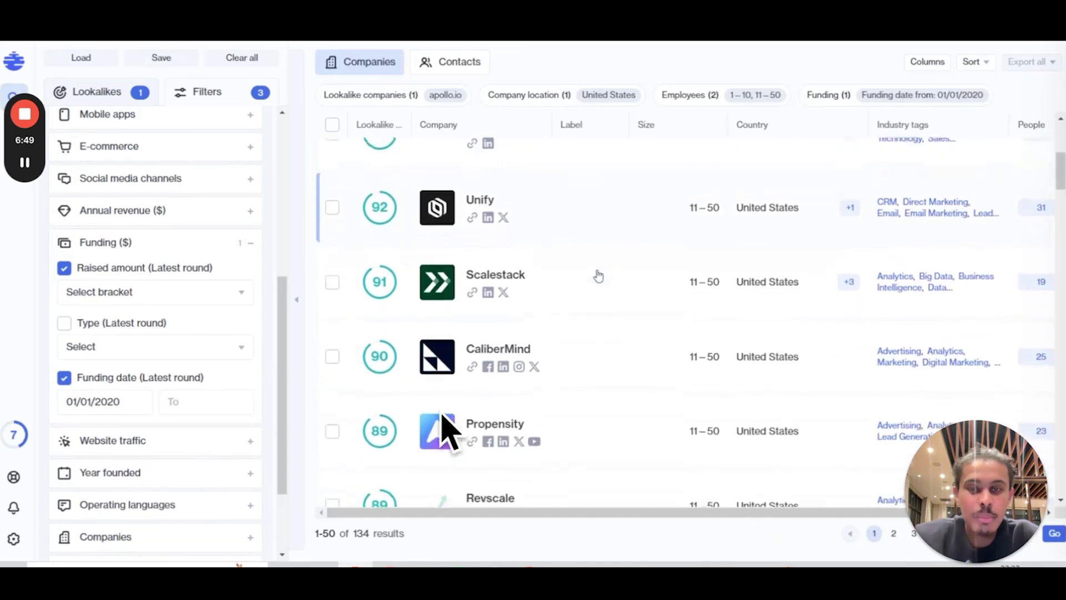
scroll(598, 276, down, 2)
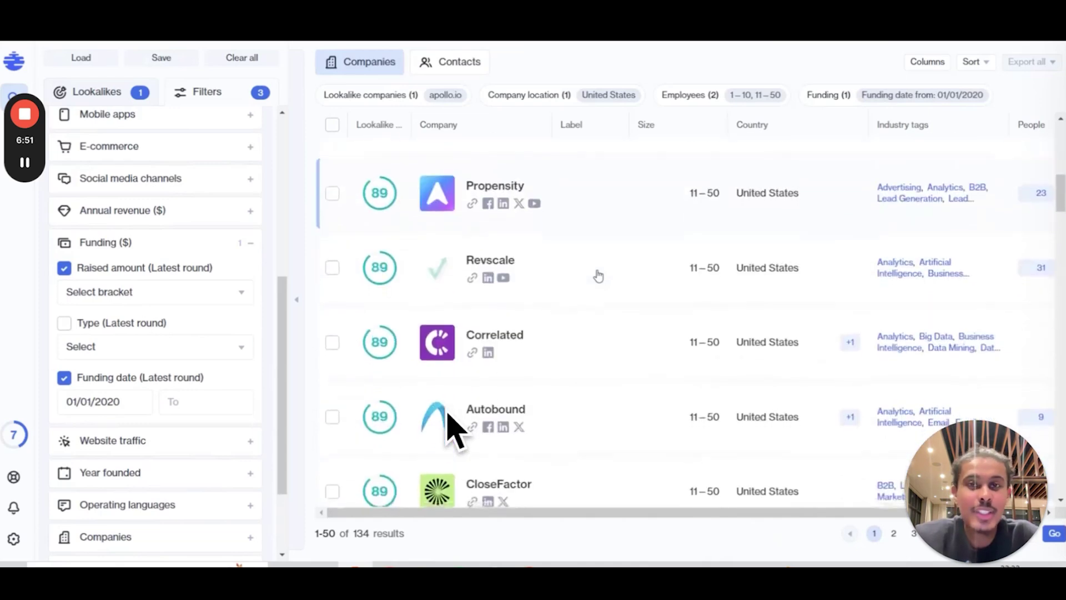
scroll(598, 276, up, 10)
click(165, 247)
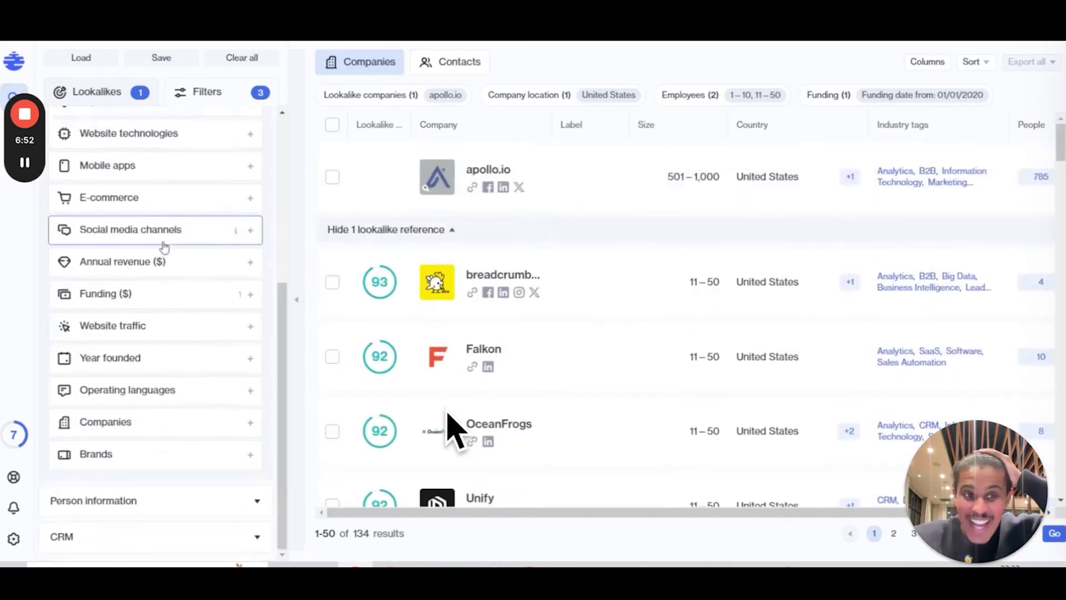
click(134, 325)
click(99, 275)
click(124, 358)
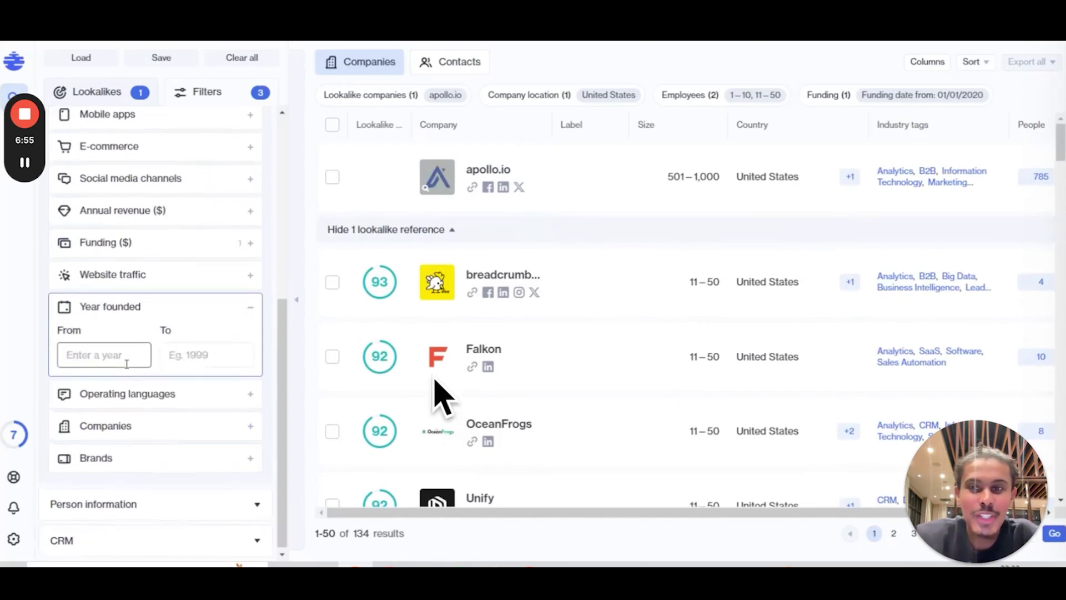
click(126, 307)
click(114, 95)
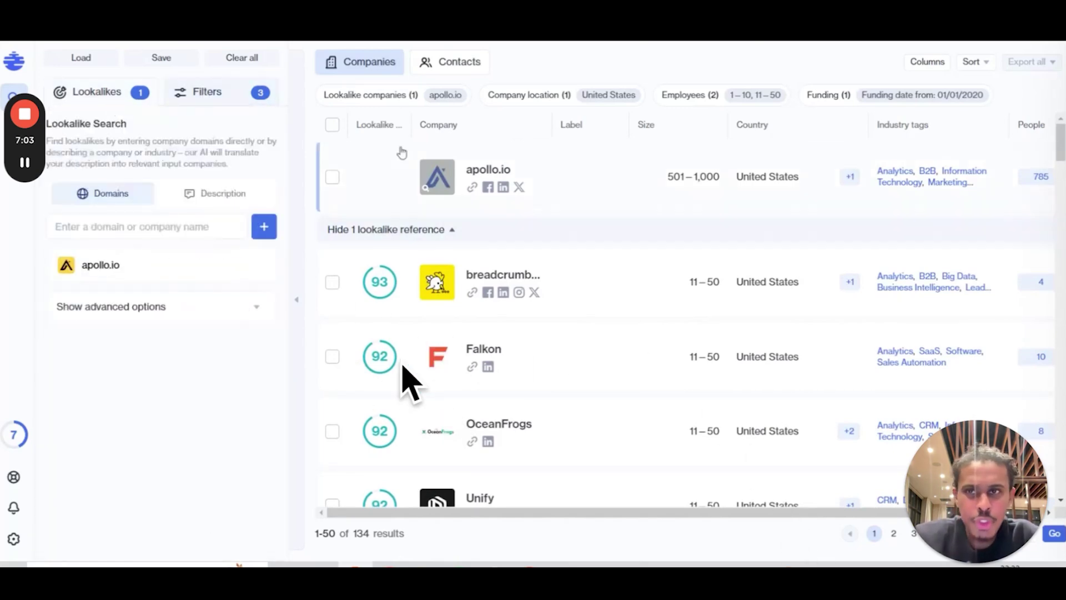
Step: Try selecting every company on the current results page and clear the selection
click(332, 125)
click(360, 157)
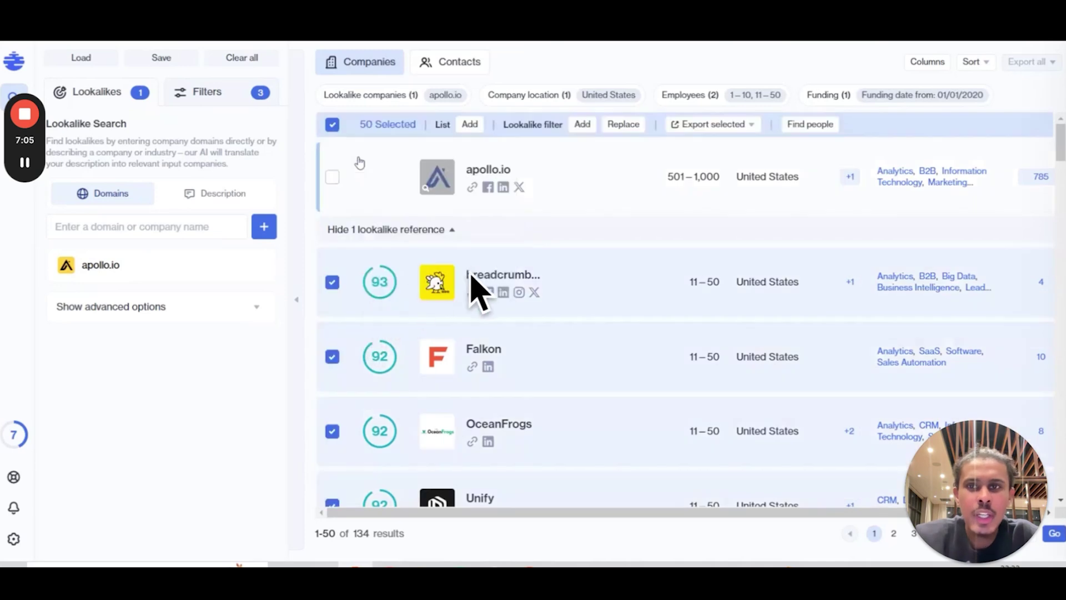
click(329, 127)
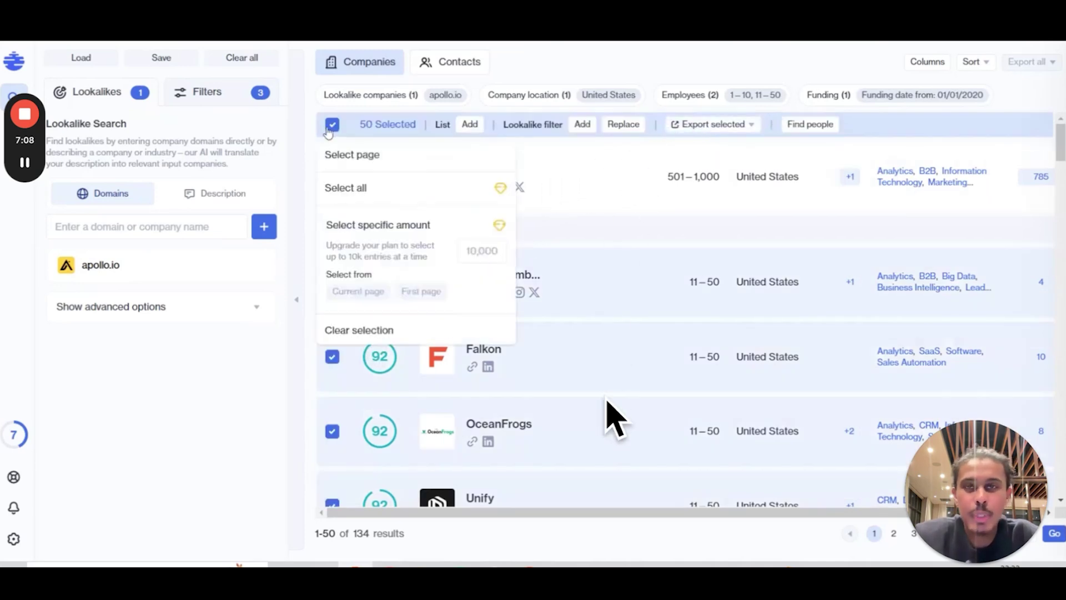
click(327, 330)
Step: Switch to Clay and import the file Enriched Companies - Apollo.csv into the empty workbook
key(ctrl+Tab)
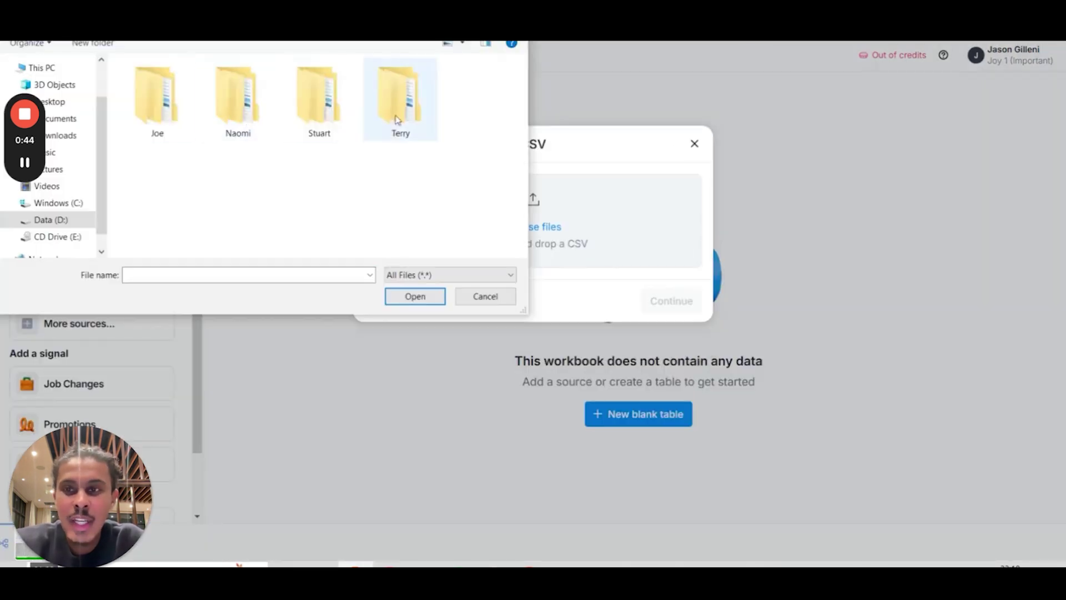
double_click(297, 124)
double_click(156, 100)
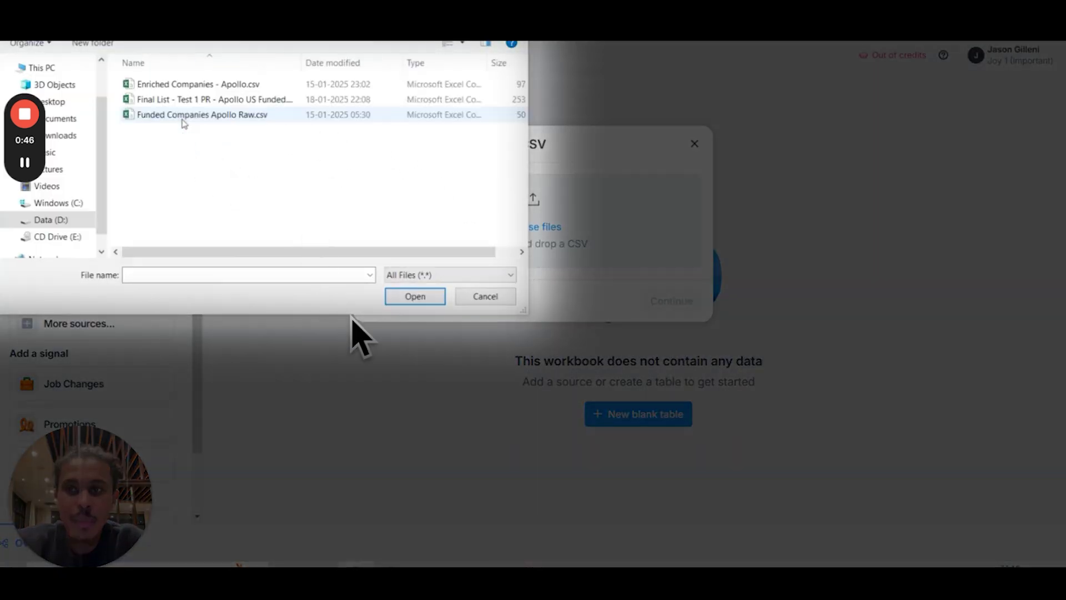
click(464, 45)
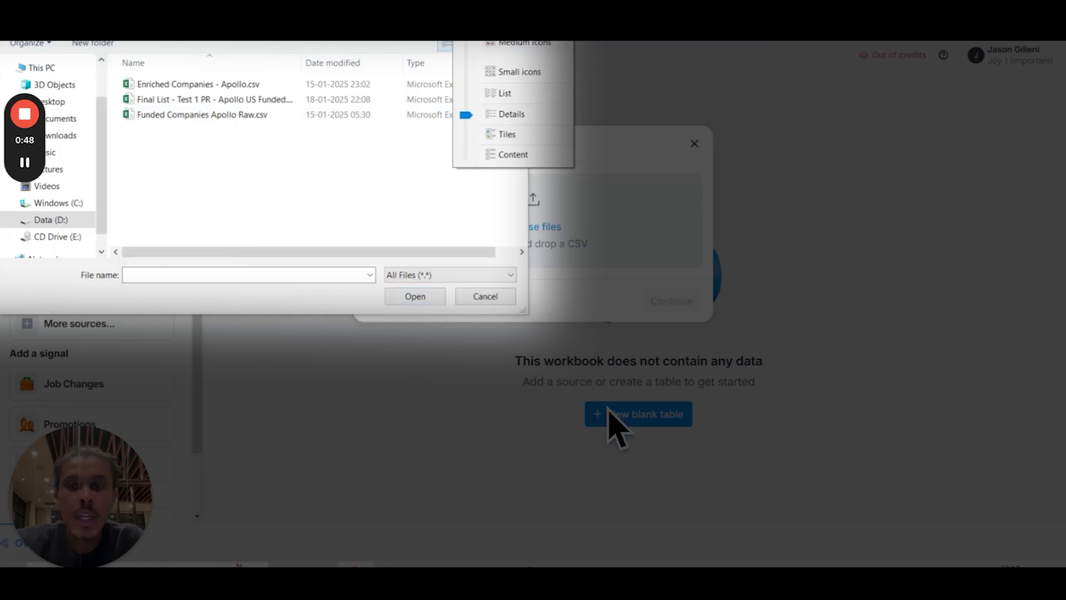
click(521, 3)
click(464, 45)
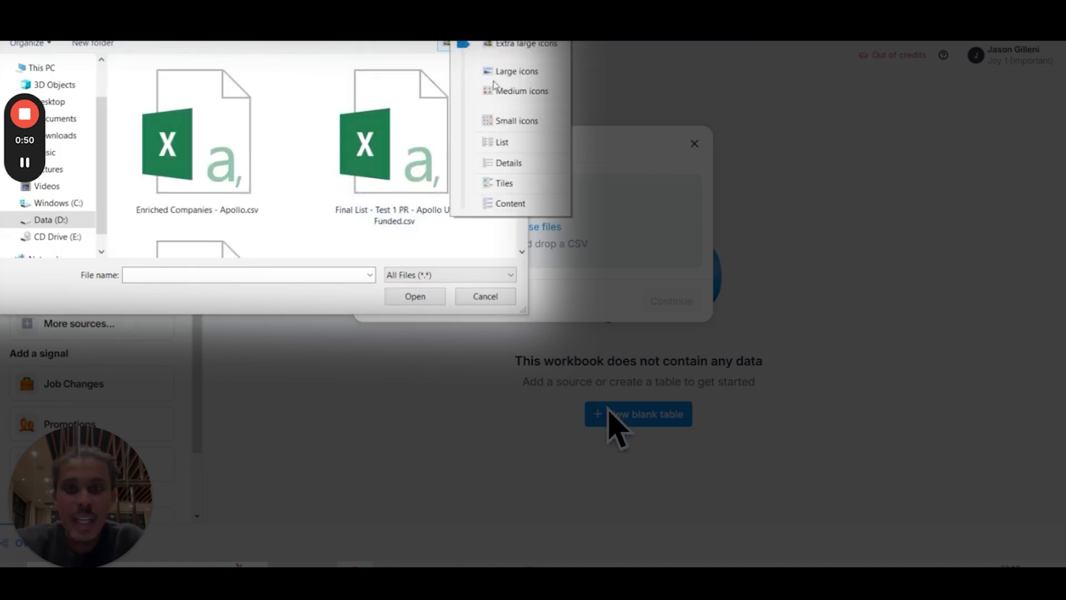
click(516, 71)
double_click(167, 147)
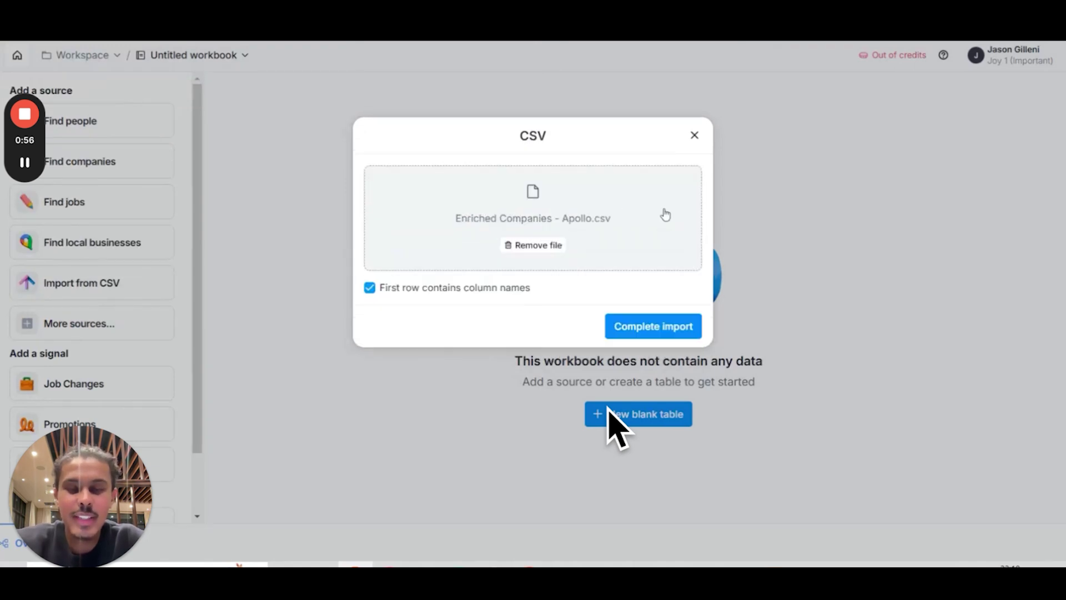
click(643, 327)
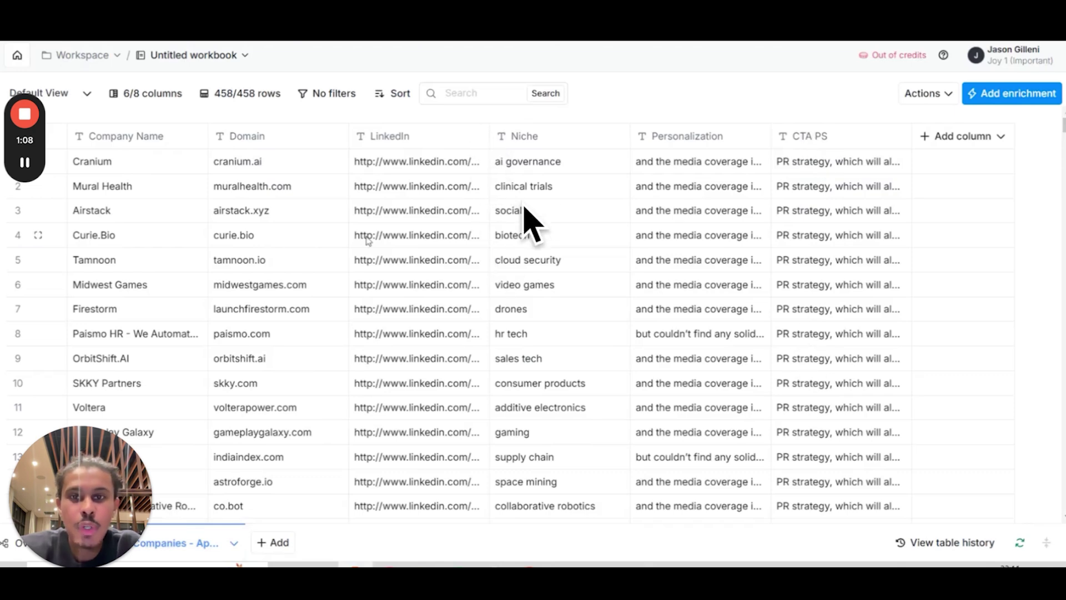
Step: Switch to the Funded Companies Apollo Raw table, show its hidden Website column and review the enrichment columns
key(ctrl+Tab)
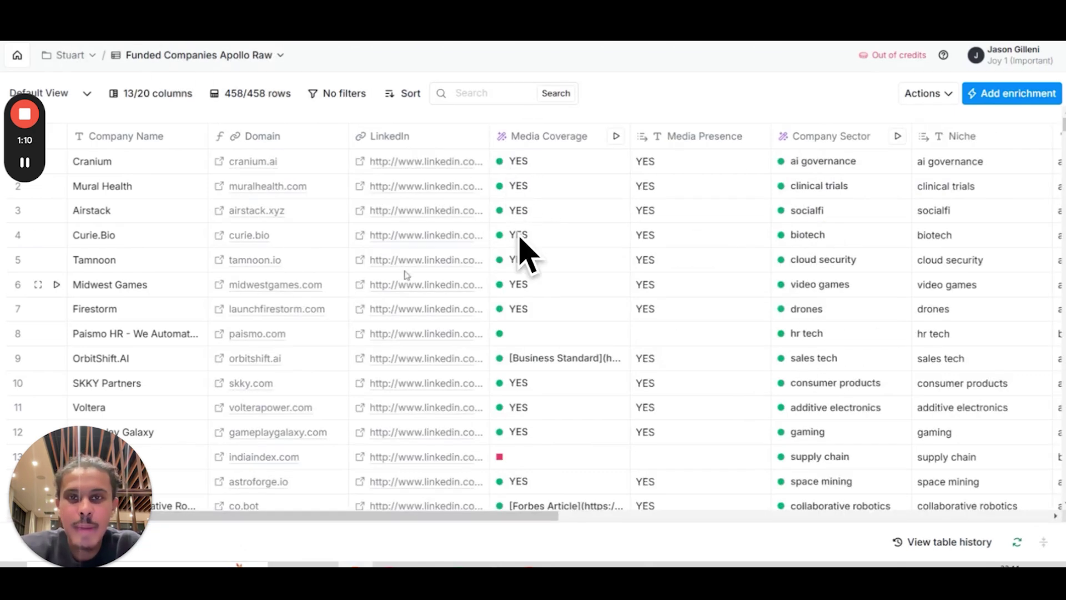
click(148, 95)
click(230, 277)
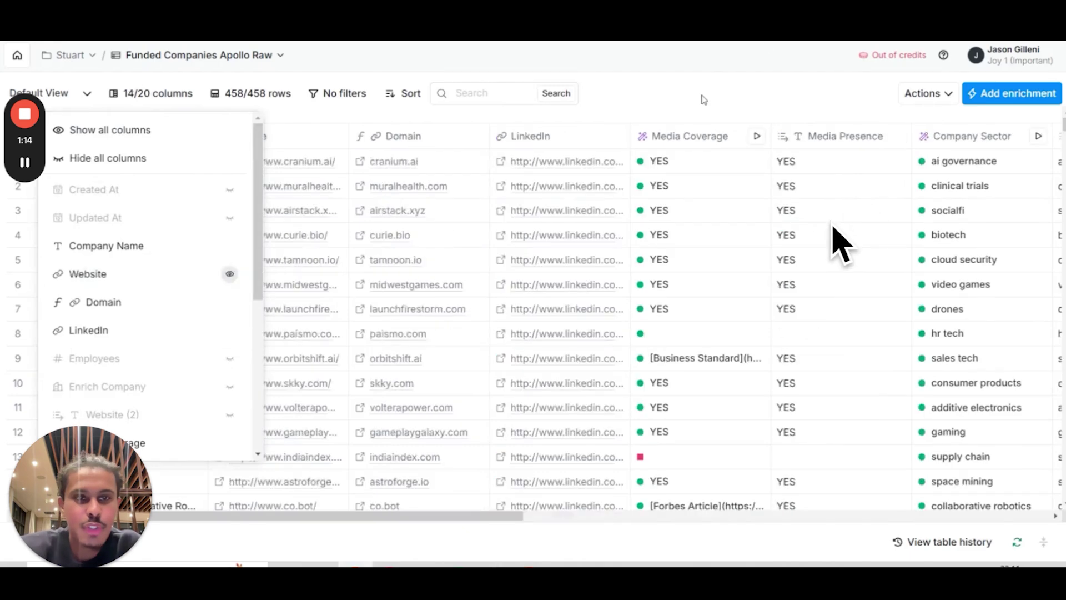
click(702, 98)
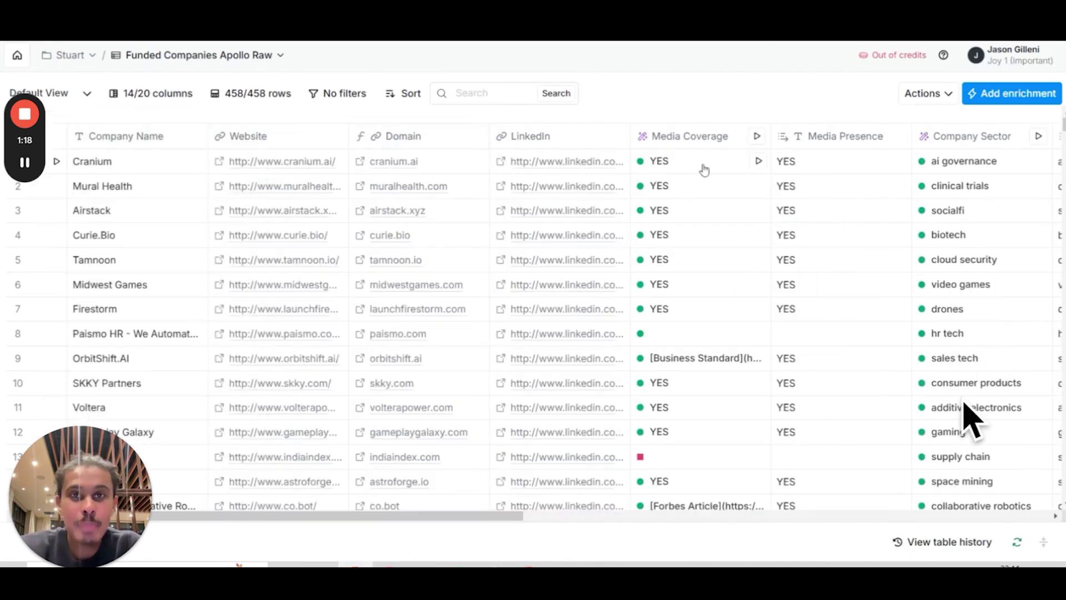
scroll(580, 183, right, 10)
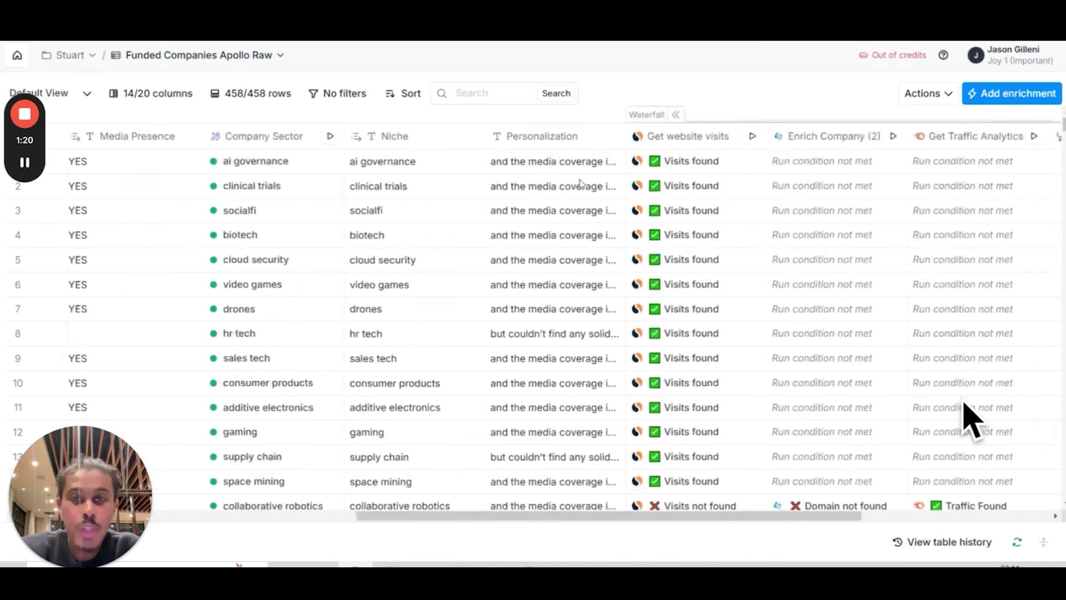
scroll(581, 184, left, 8)
scroll(580, 184, left, 2)
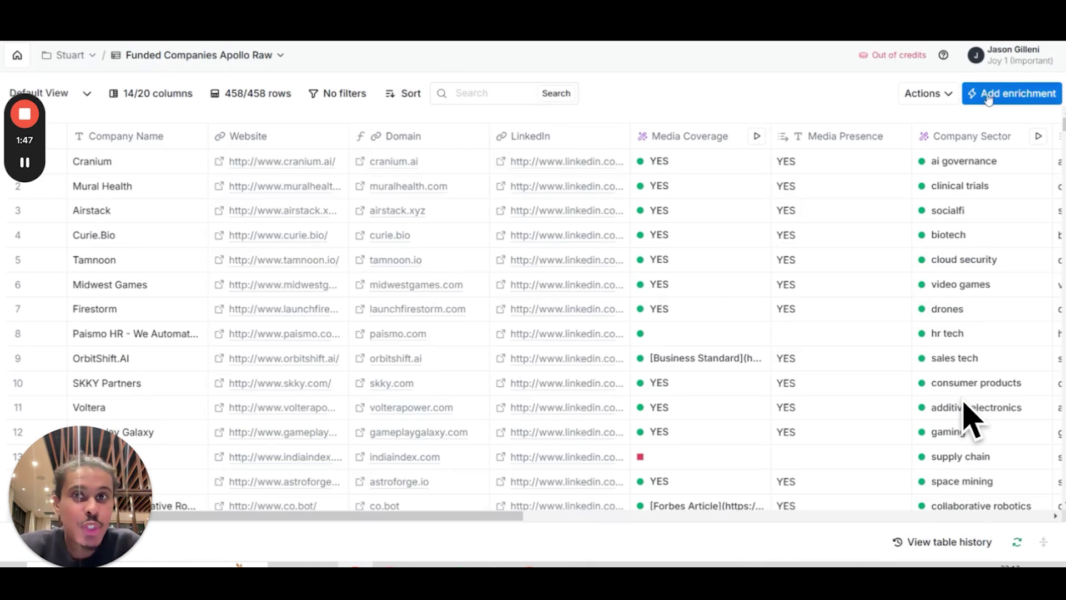
Step: Generate a formula for a new column from the prompt "Extract me the first letter of this word:" followed by the Company Name column
scroll(966, 417, right, 10)
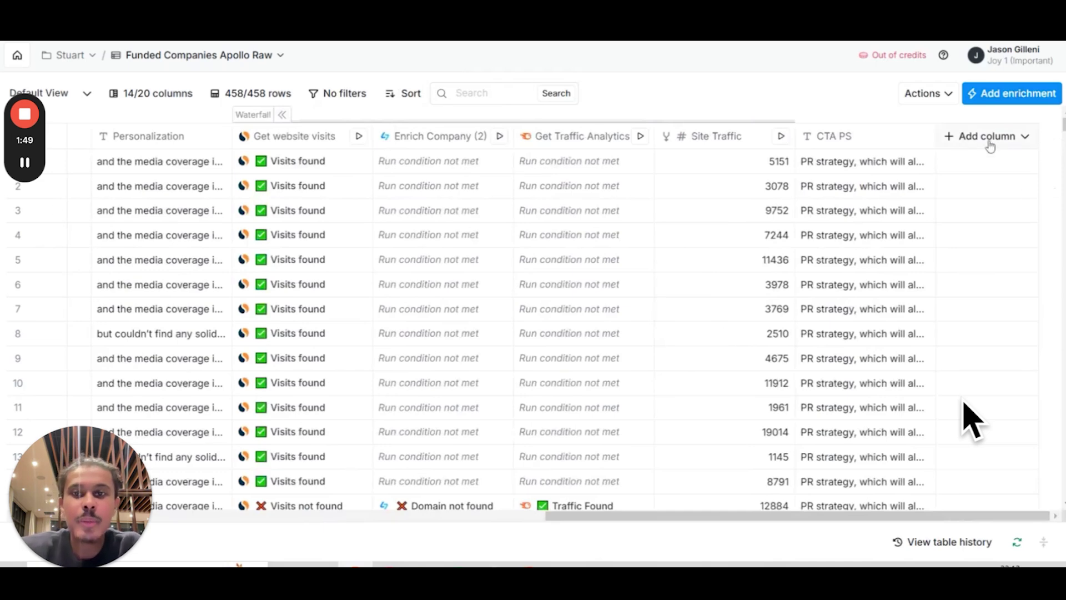
click(968, 143)
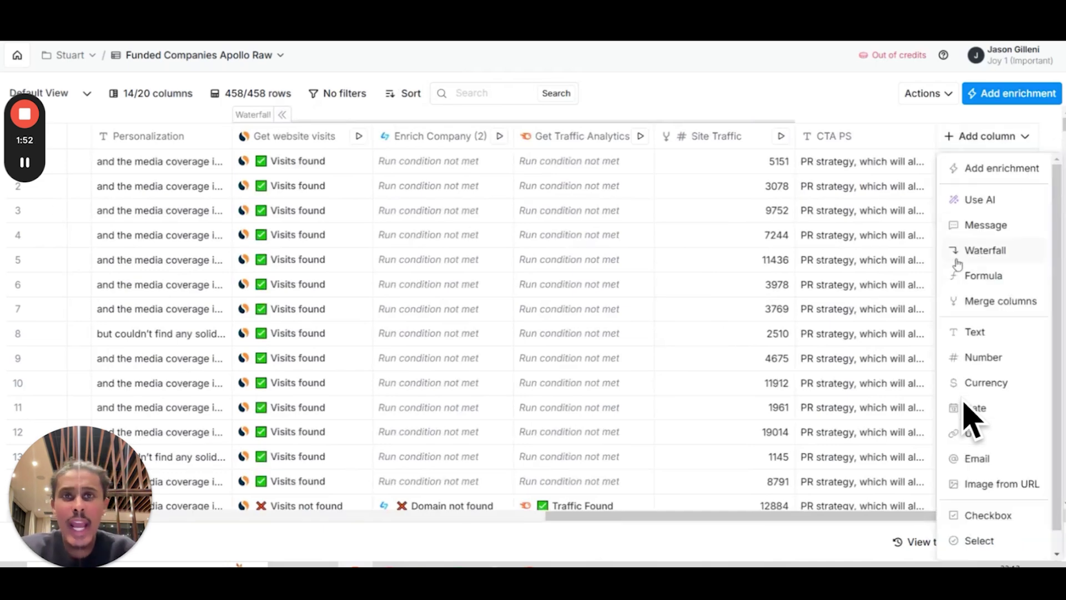
click(983, 277)
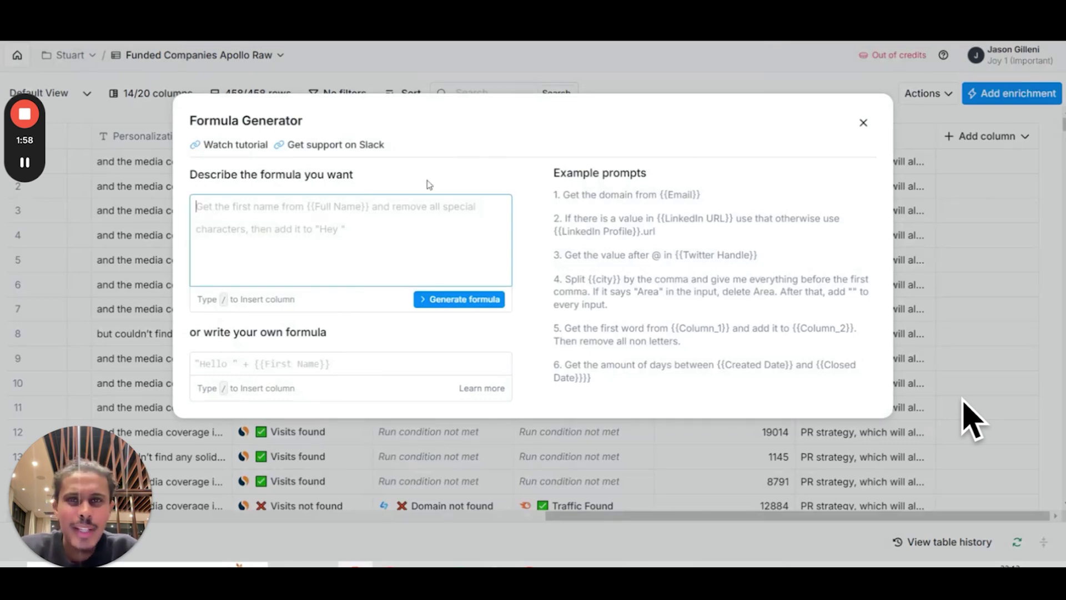
text(Extract me)
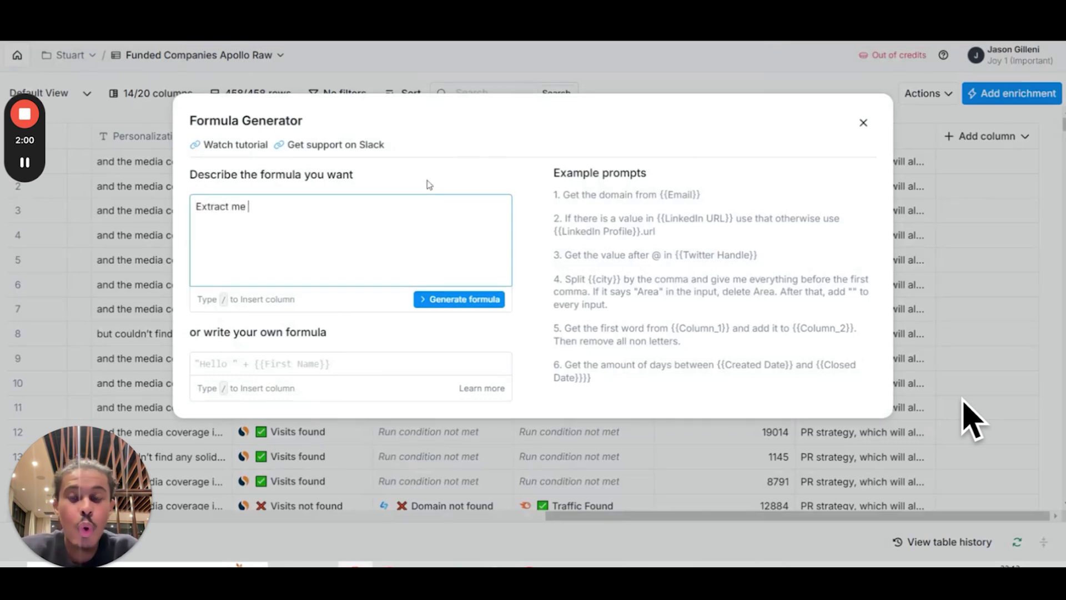
text( the first letter )
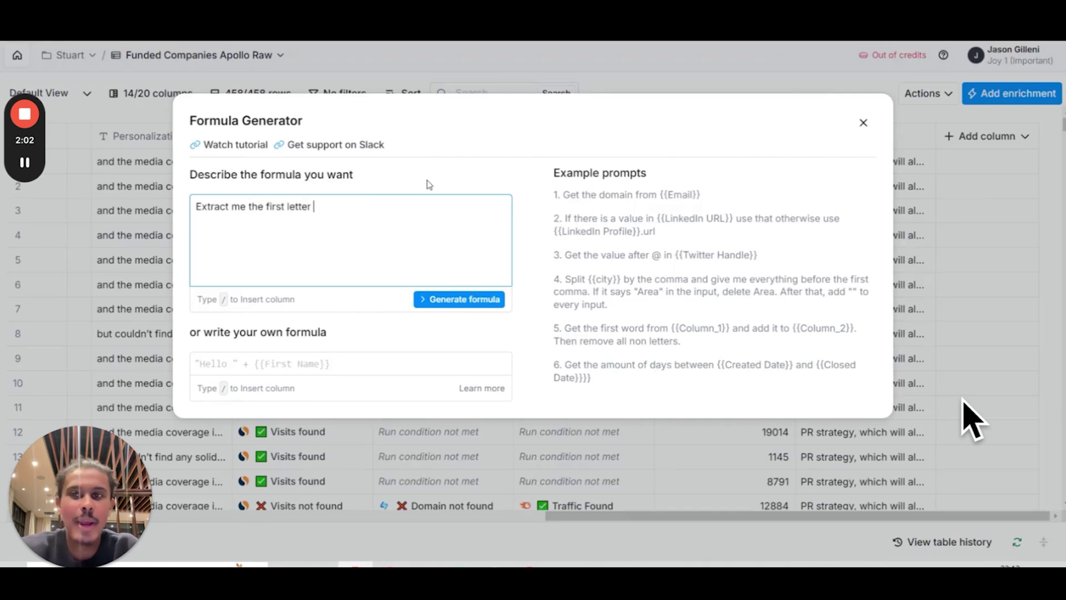
text(of this word: )
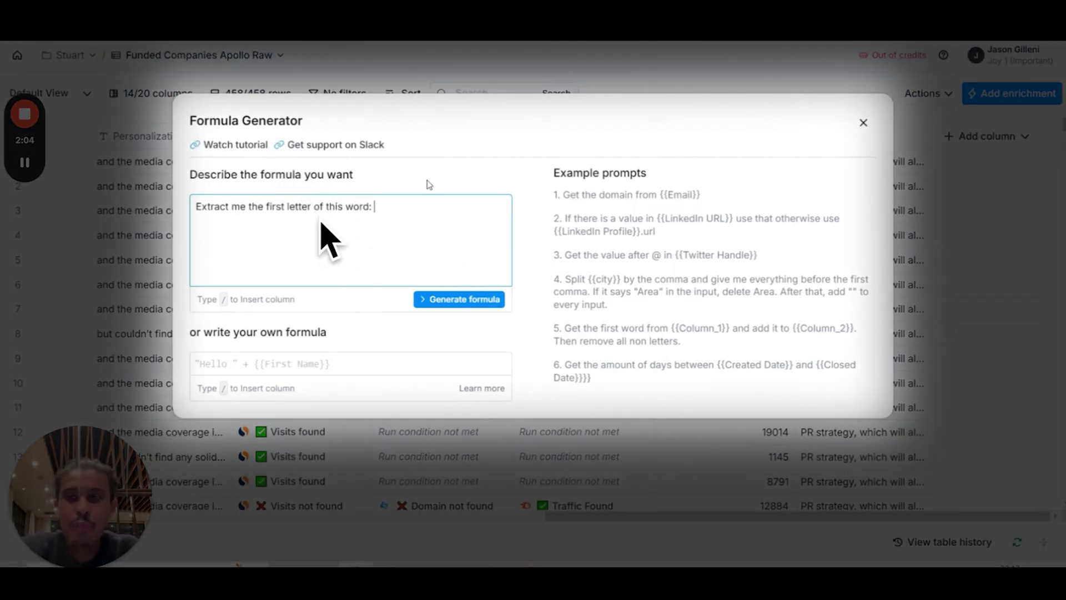
text(/c)
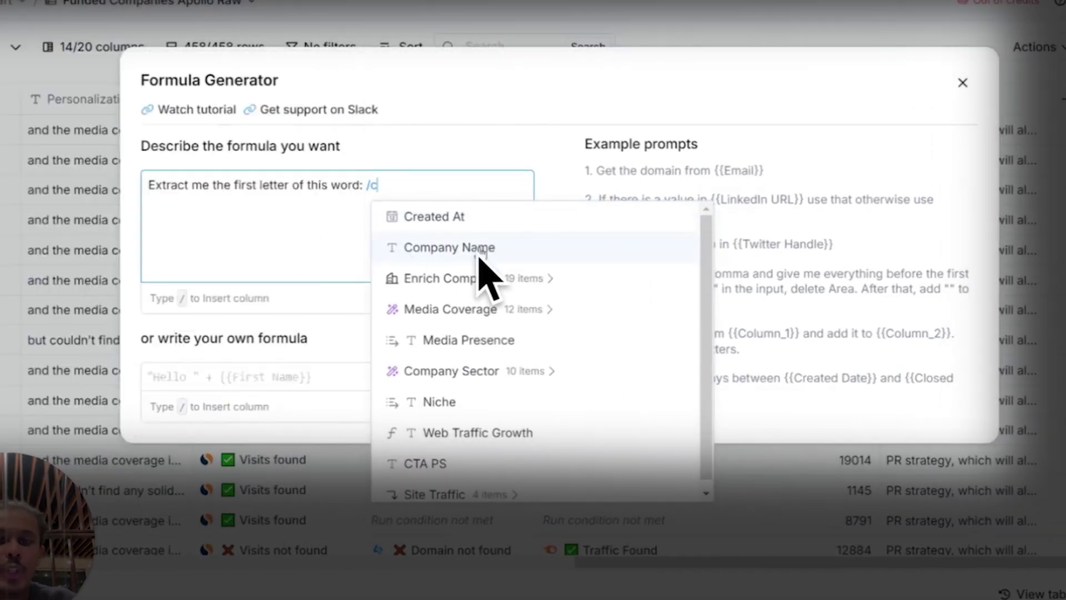
click(481, 251)
click(462, 300)
mouse_move(341, 198)
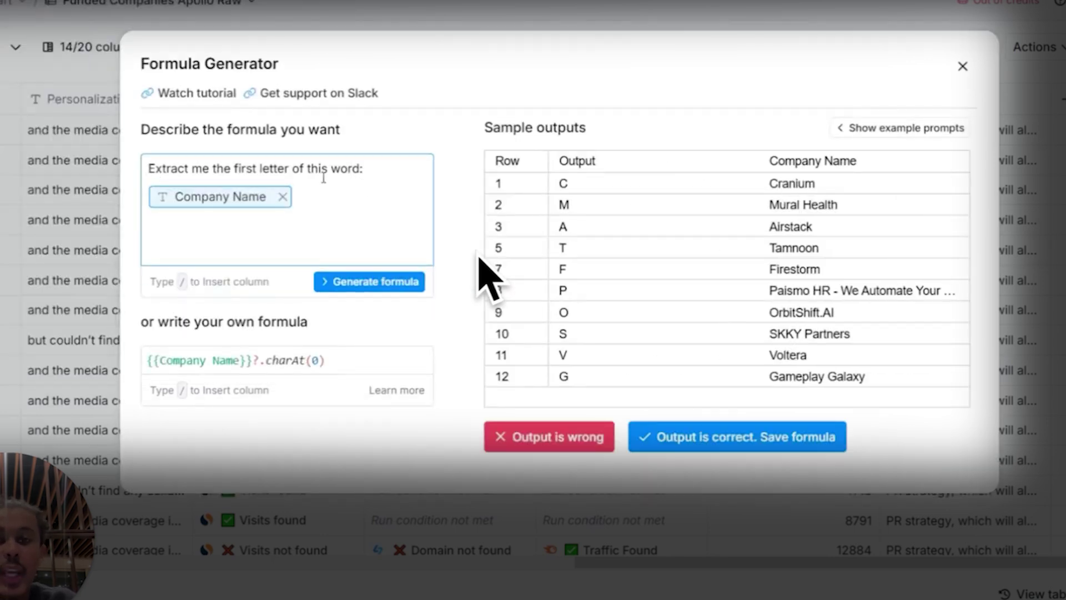
Step: Reinsert the Company Name column reference in the first-letter prompt, regenerate the formula and save it as a column
click(283, 196)
text(/)
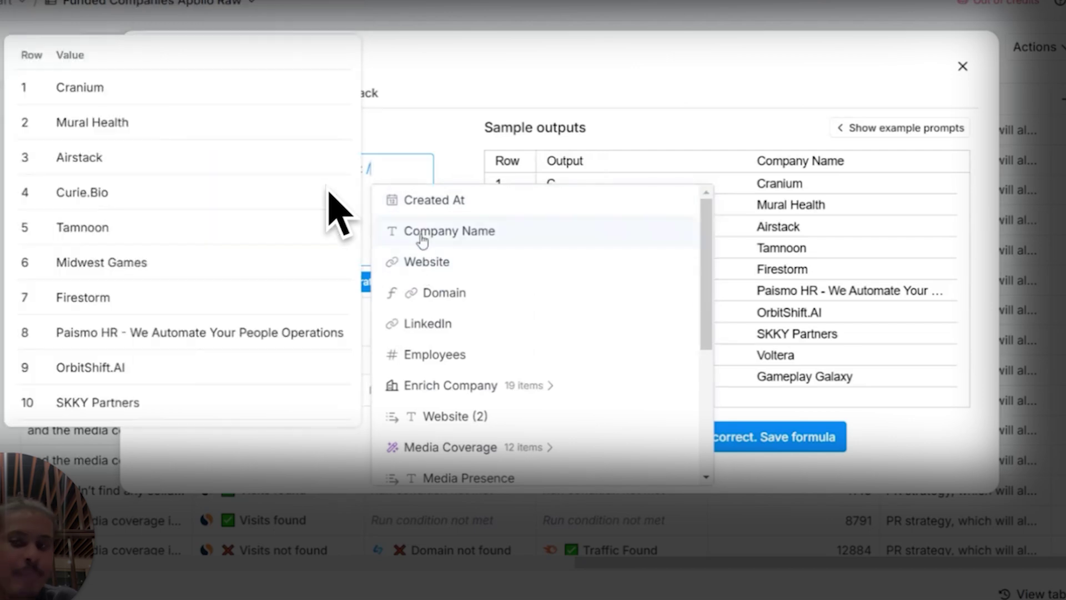
click(393, 164)
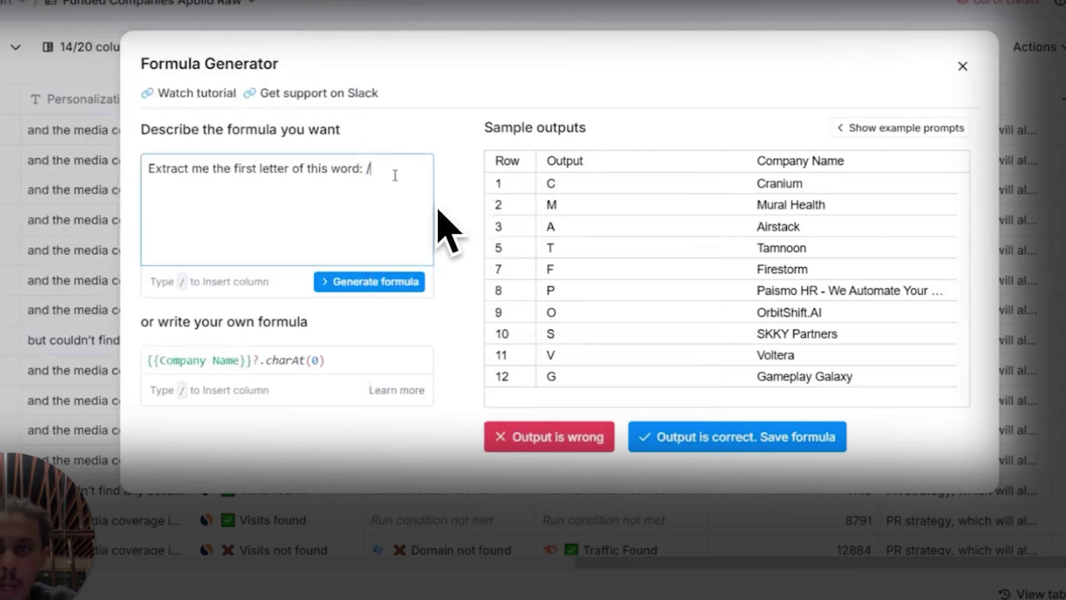
key(BackSpace)
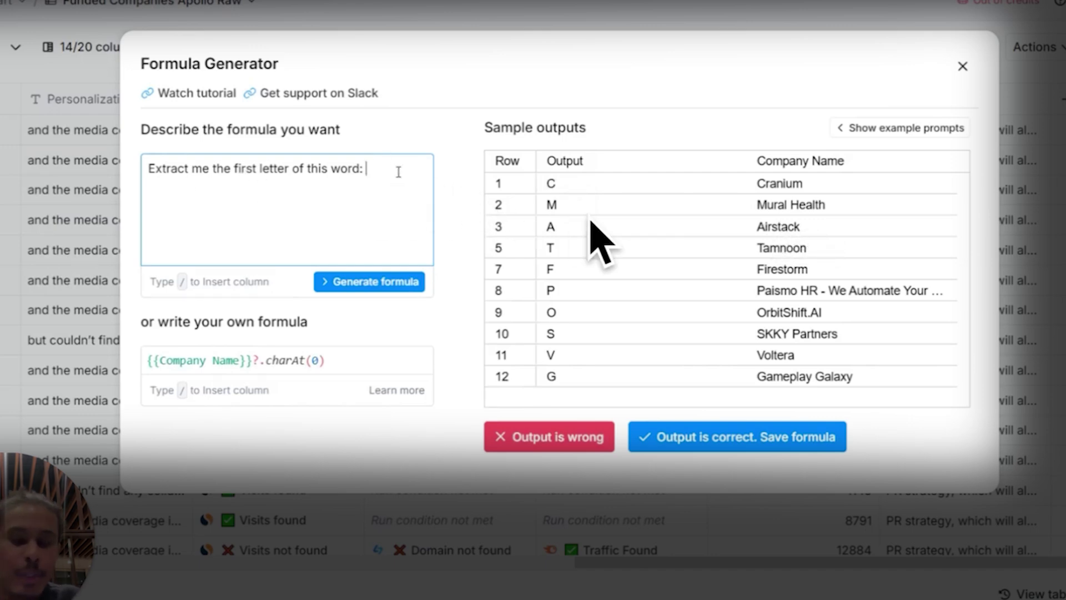
text(/)
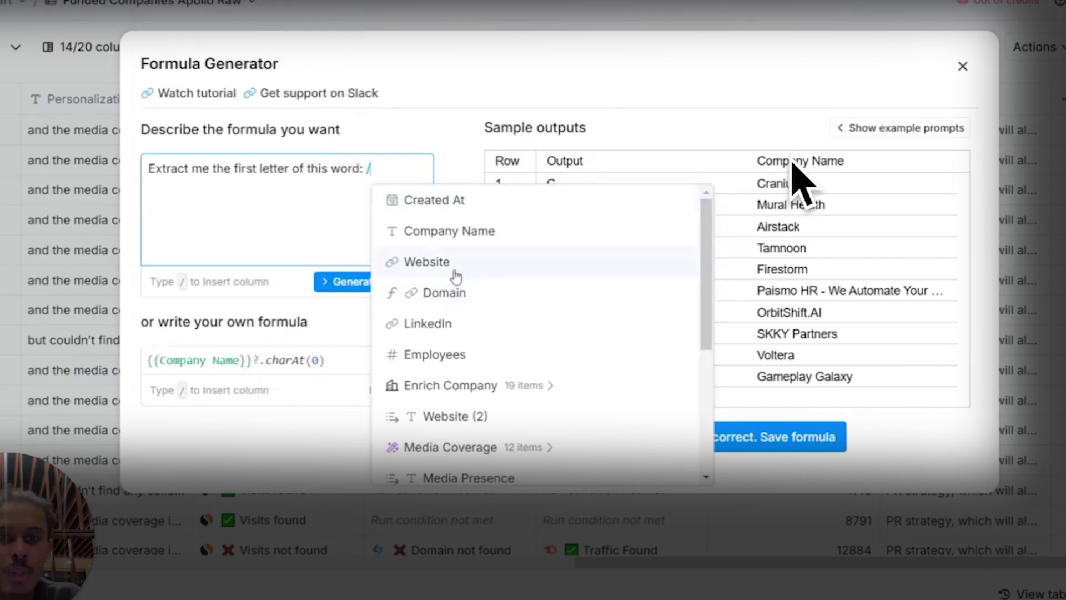
click(477, 238)
click(396, 284)
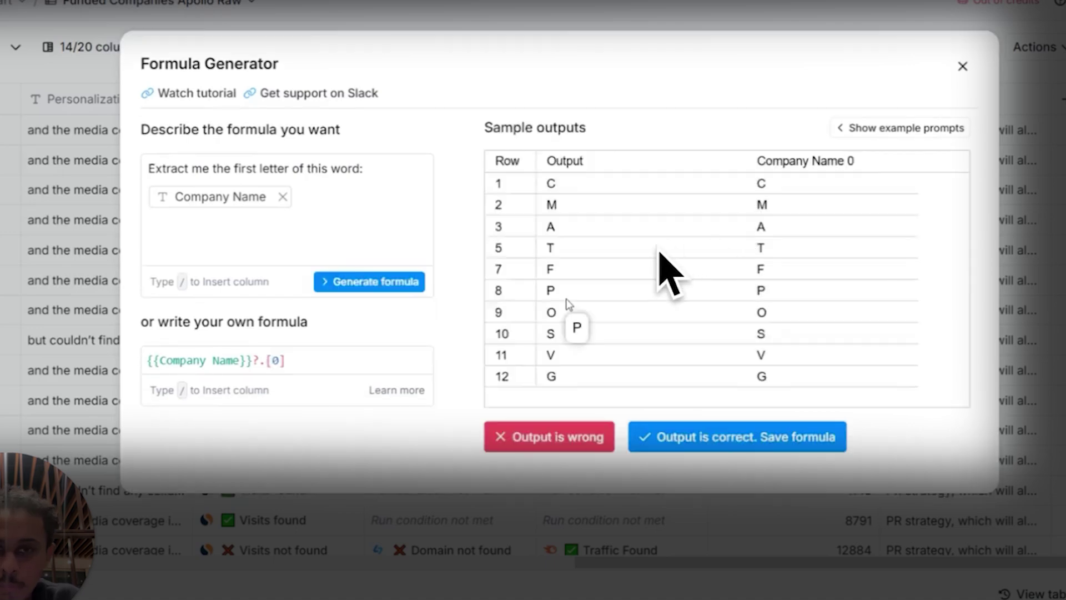
click(741, 439)
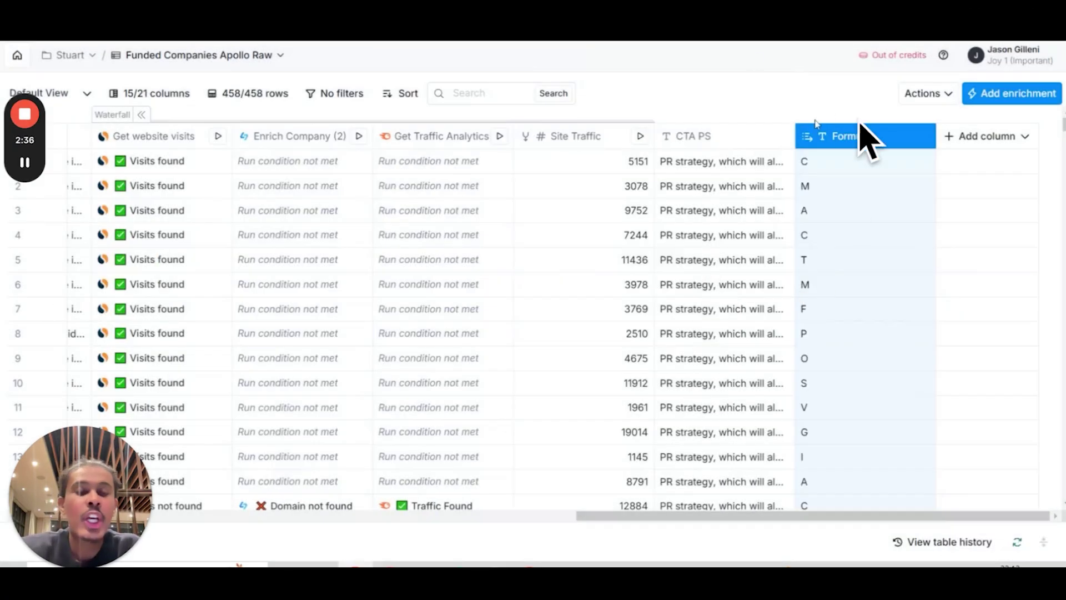
Step: Delete the new first-letter formula column from the table
click(880, 135)
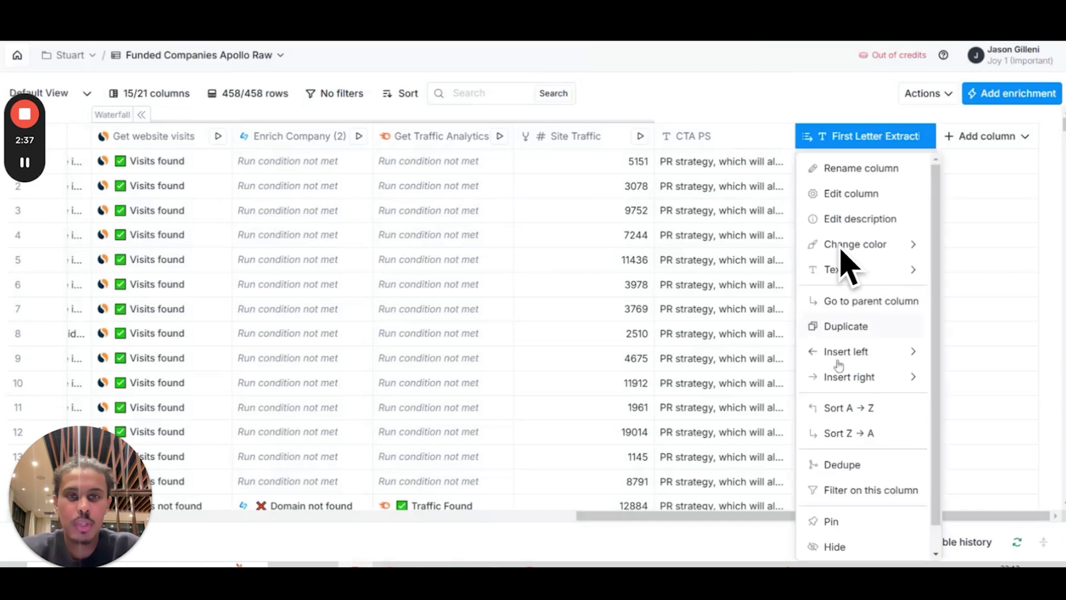
scroll(833, 555, down, 1)
click(833, 546)
click(643, 244)
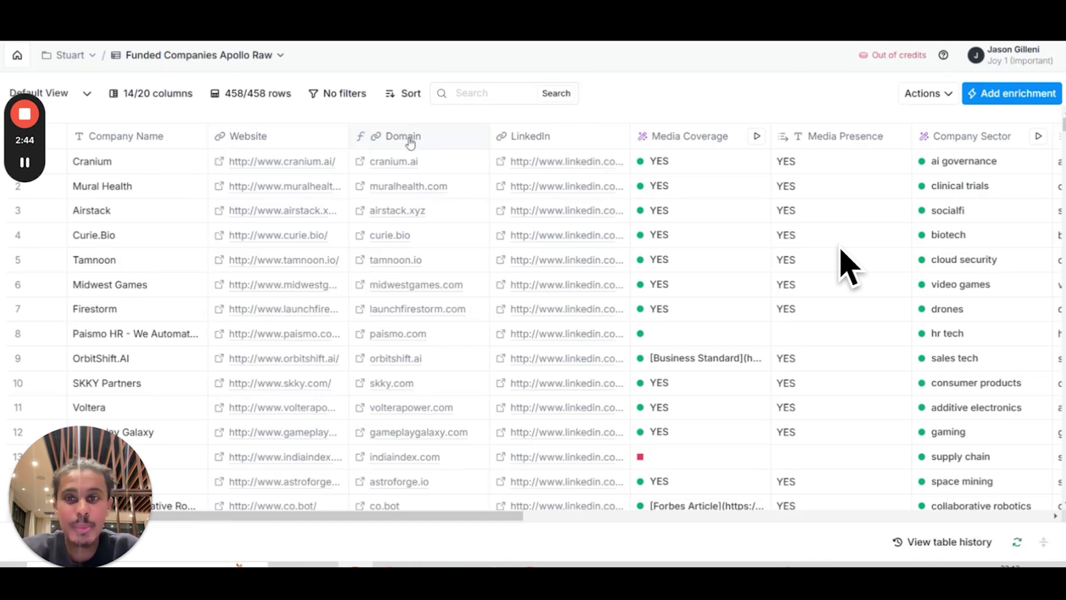
Step: Examine the Domain column's formula and the AI prompt behind it, closing both without changes
click(409, 141)
click(404, 194)
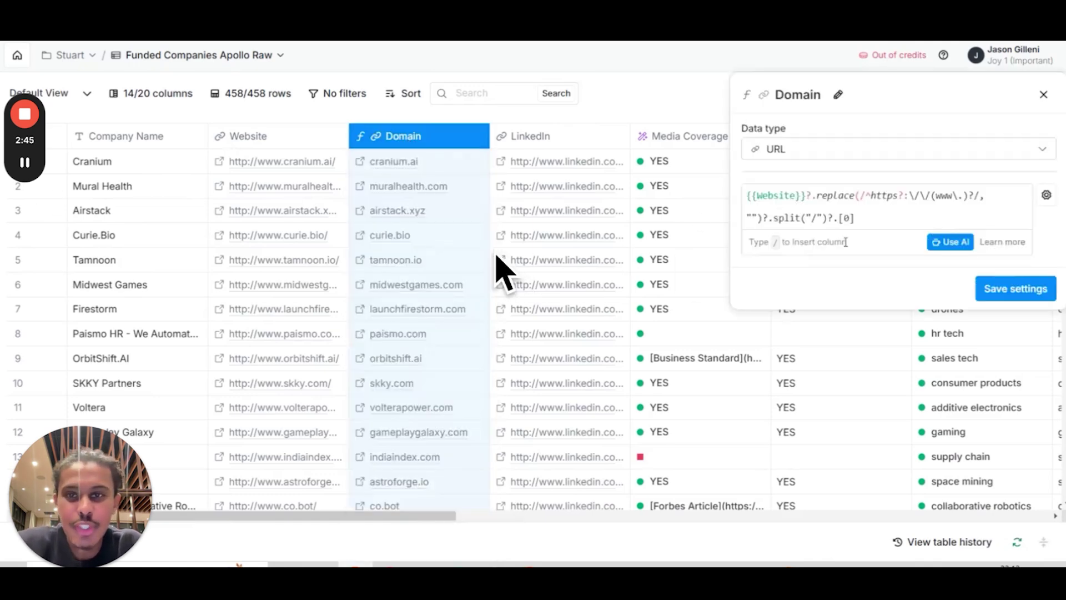
click(948, 242)
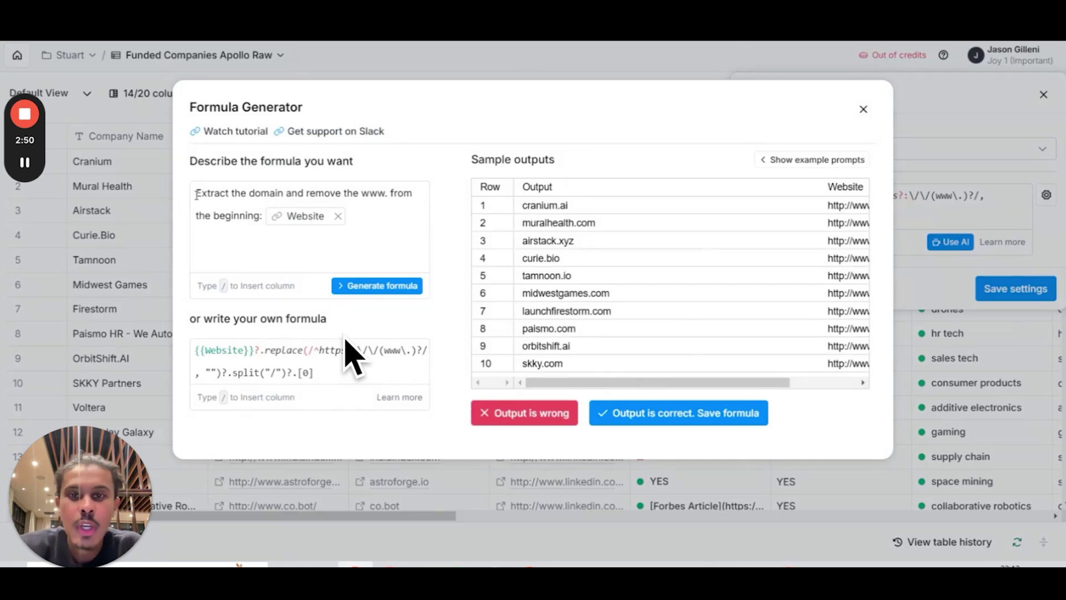
mouse_move(289, 225)
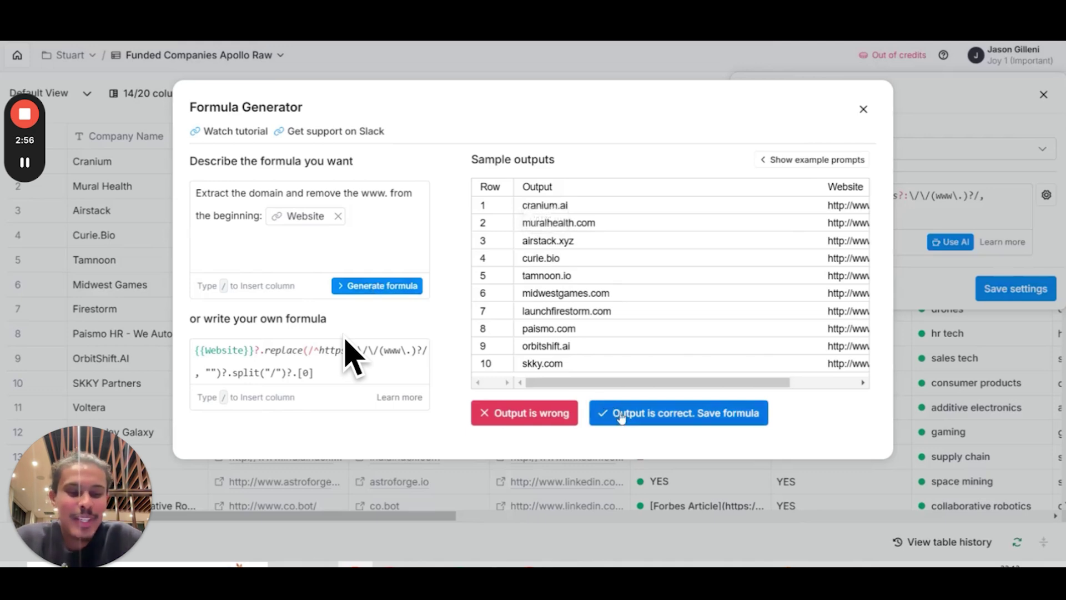
click(862, 109)
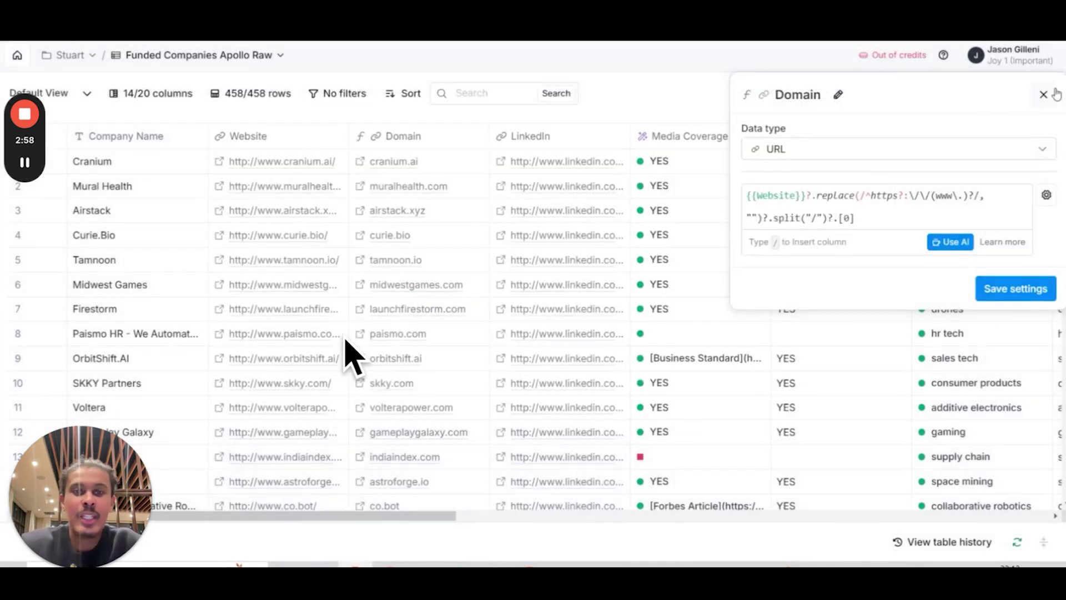
click(1044, 94)
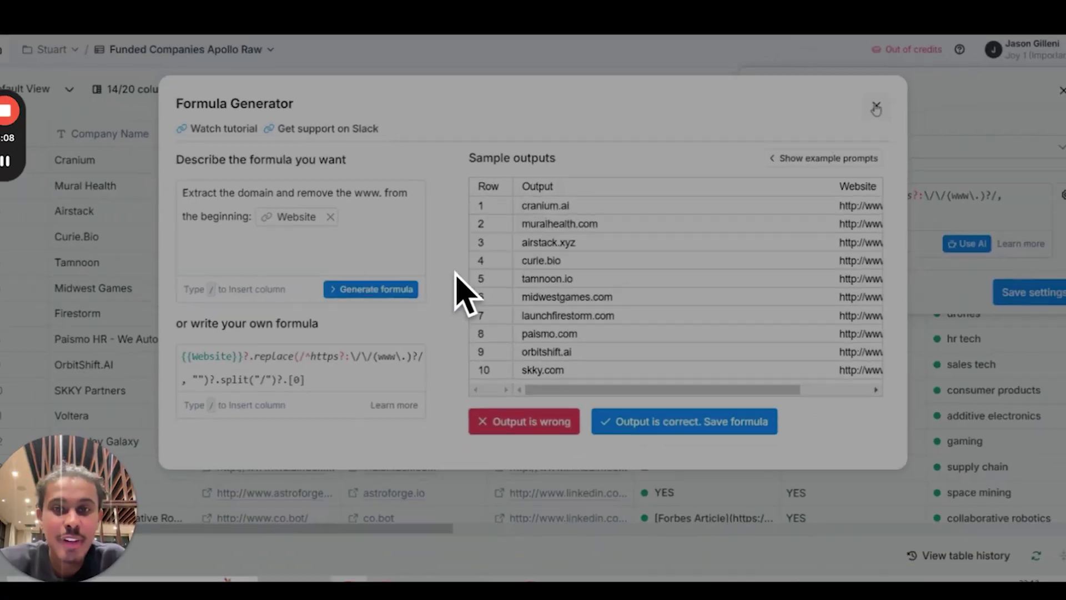
click(876, 107)
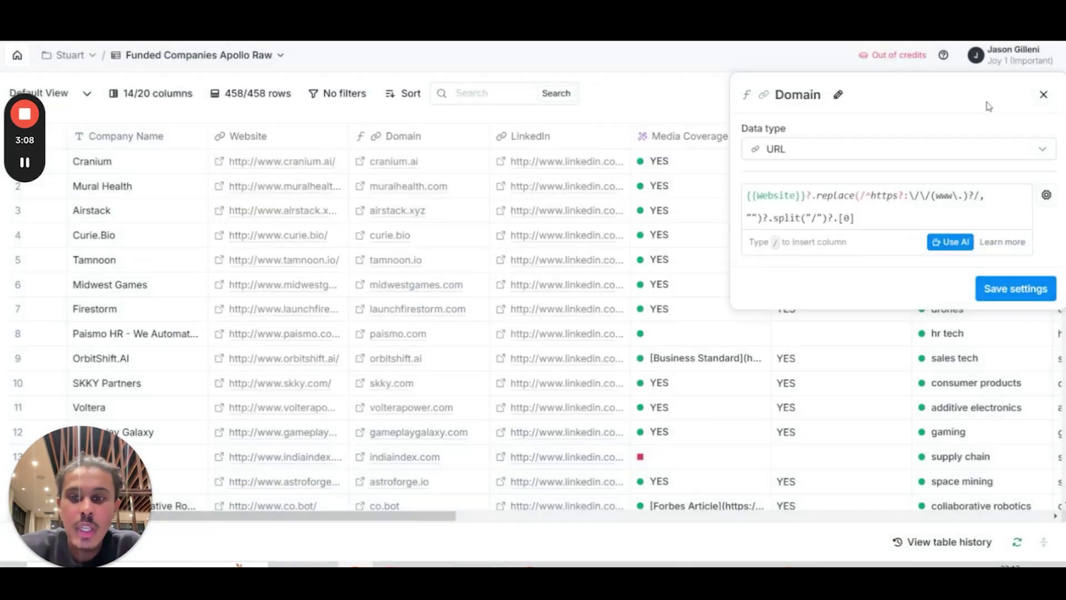
click(1062, 90)
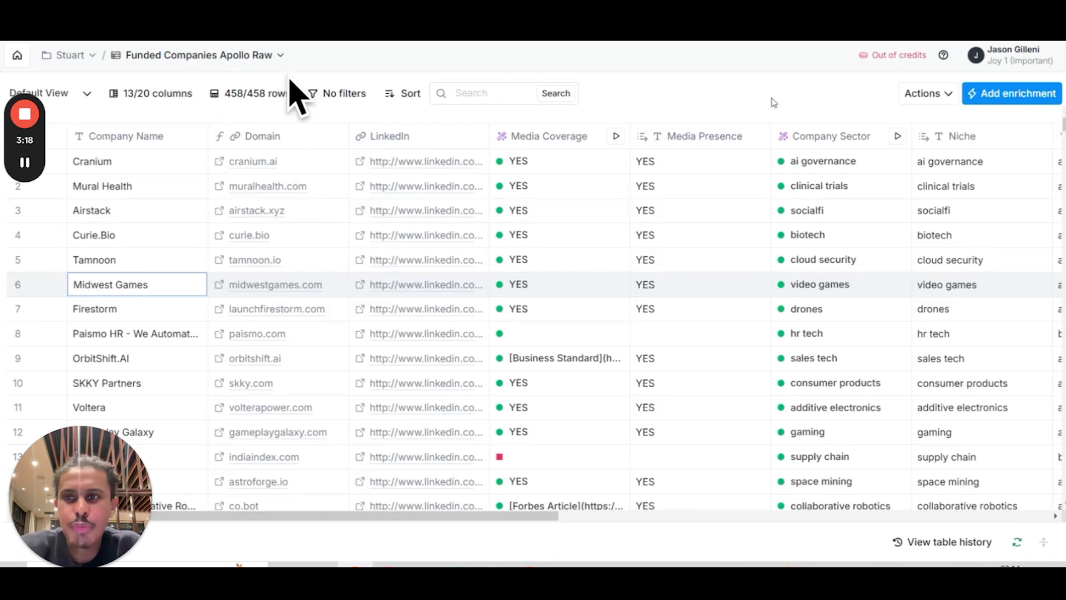
Step: Search the enrichments for "claygent" and start adding Claygent (AI Web Researcher) to the table
scroll(559, 167, right, 4)
scroll(558, 143, right, 10)
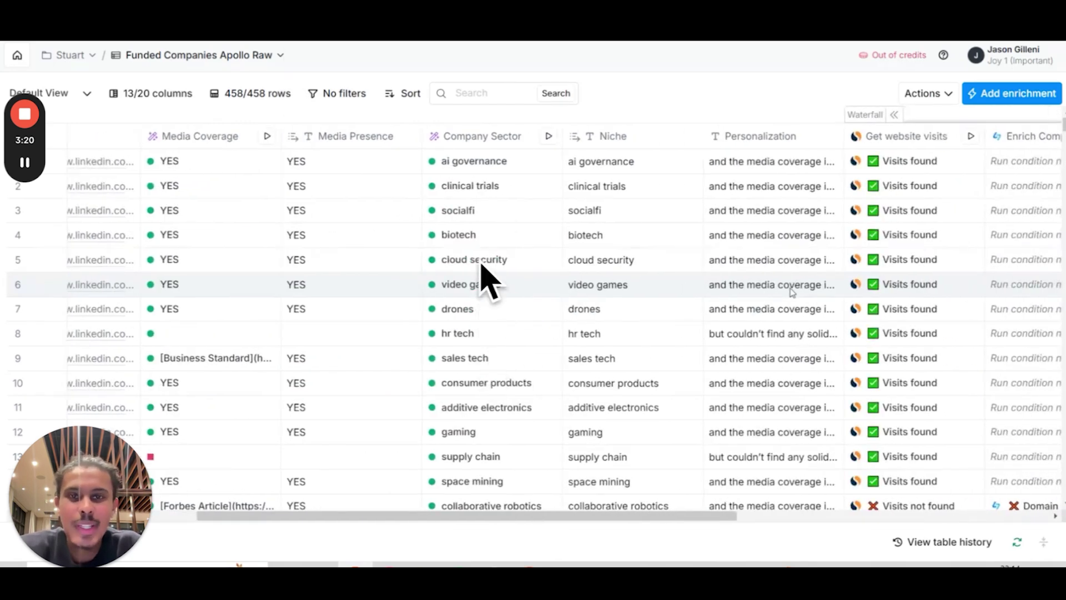
scroll(345, 288, left, 10)
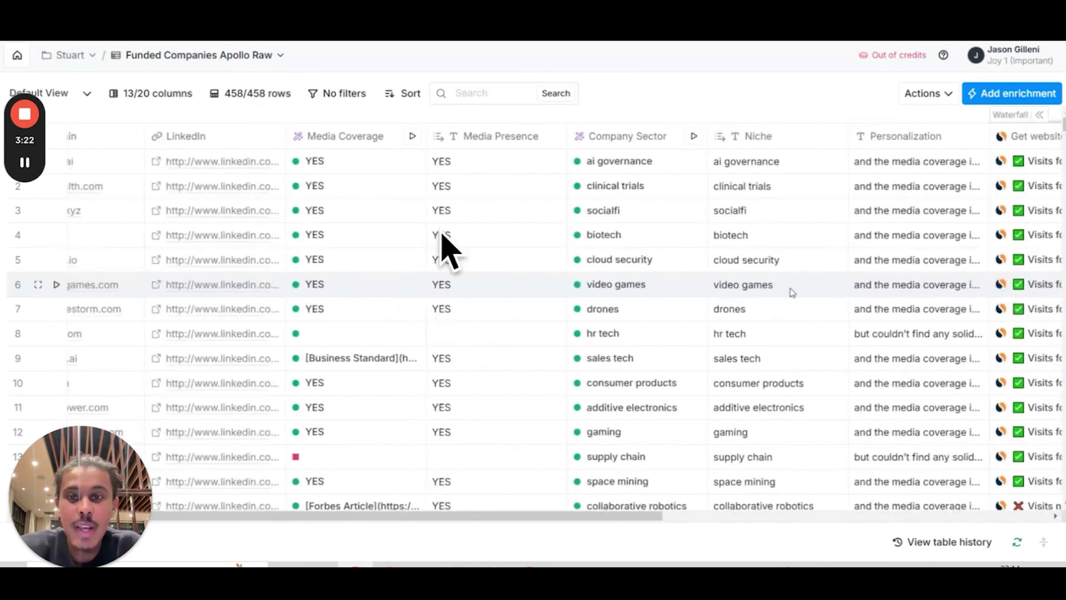
scroll(440, 250, right, 1)
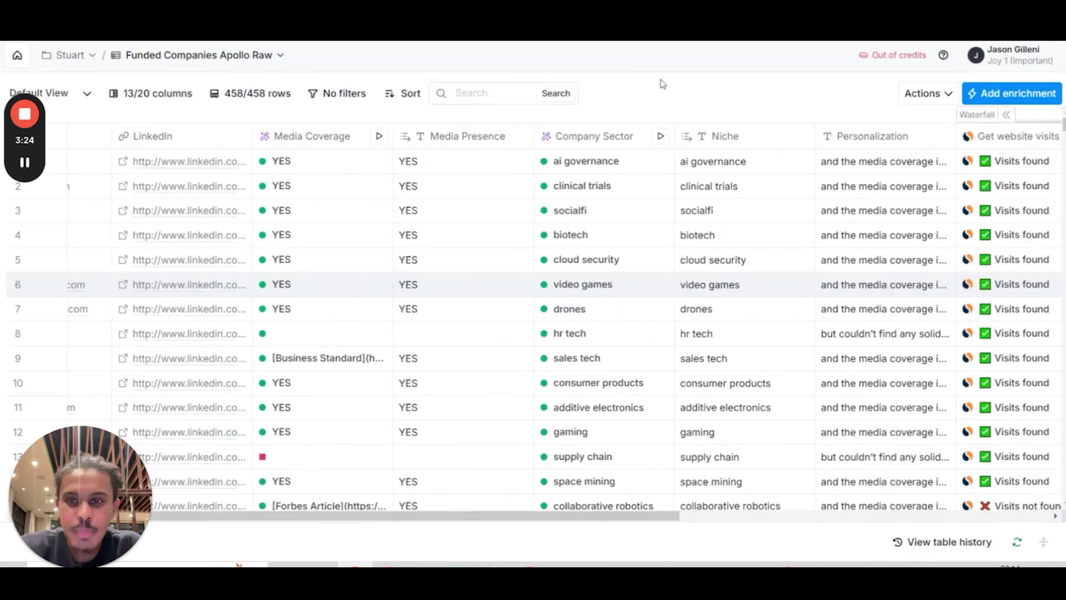
scroll(685, 269, right, 1)
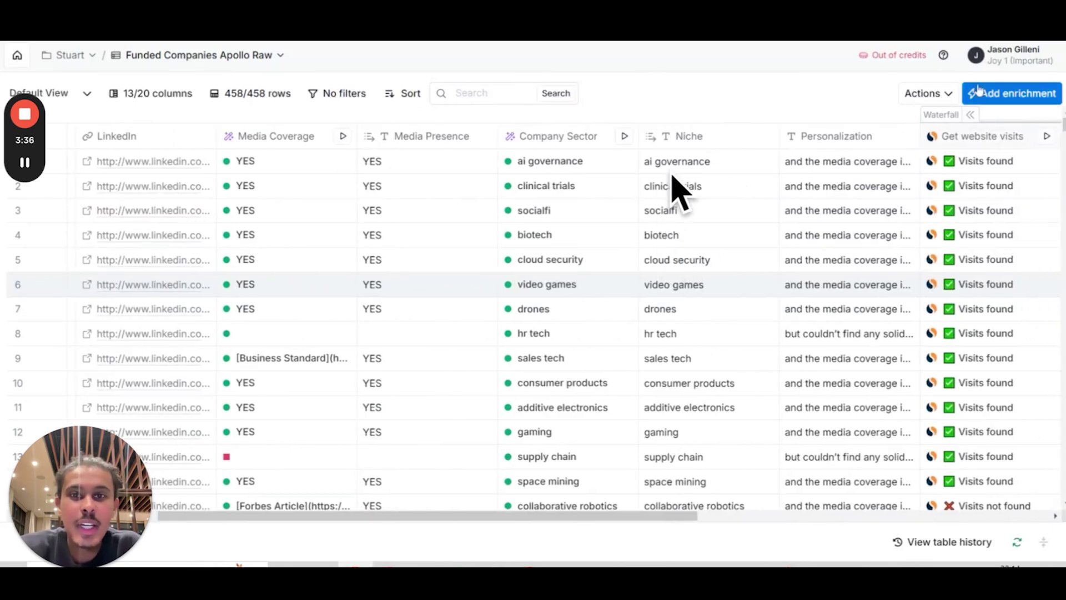
click(1027, 95)
text(cla)
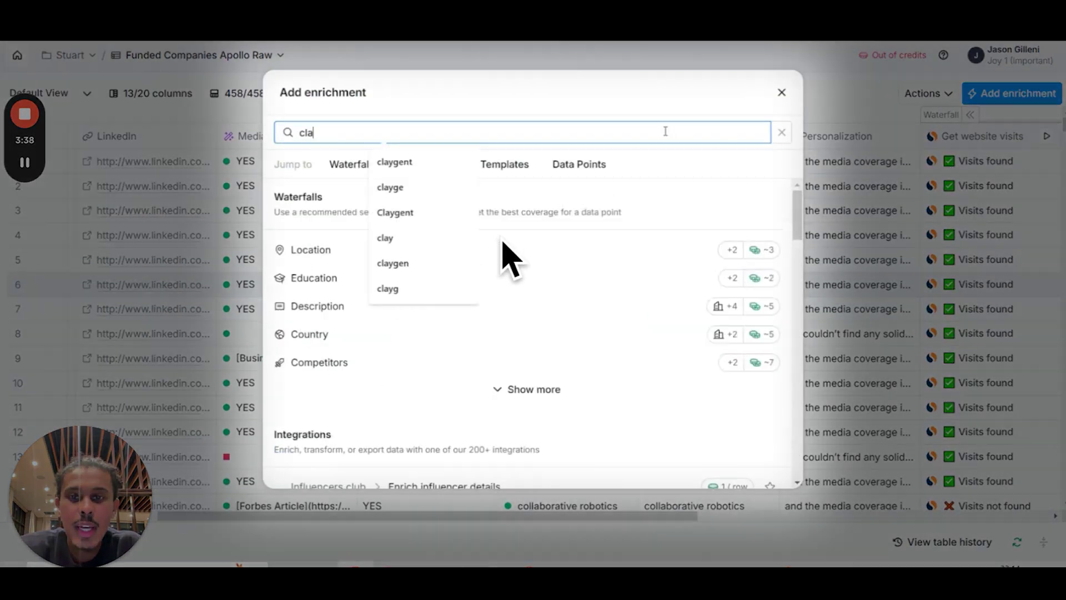
text(ygent)
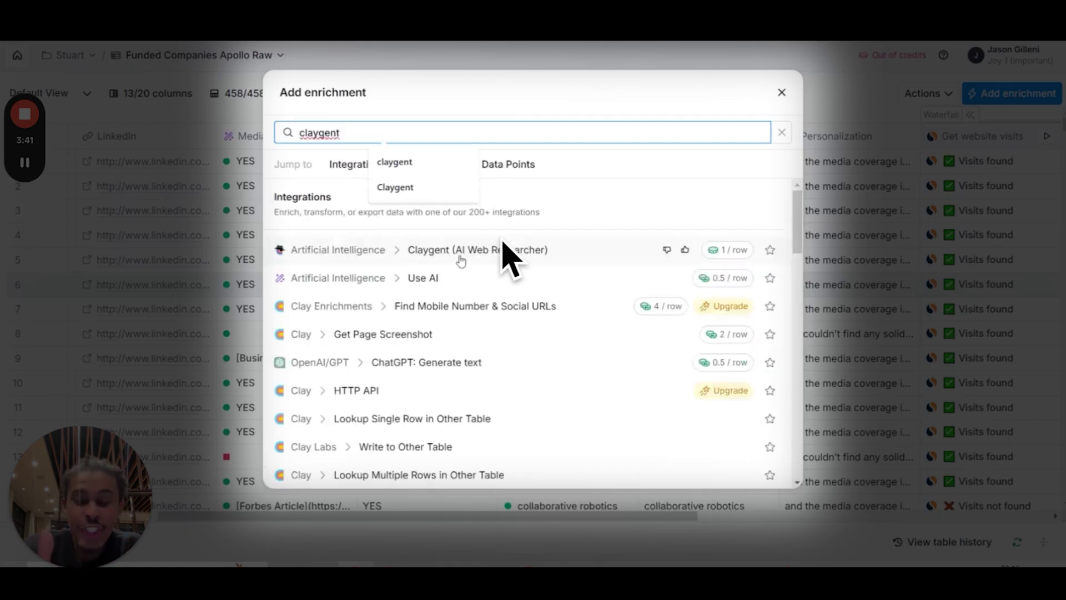
click(504, 249)
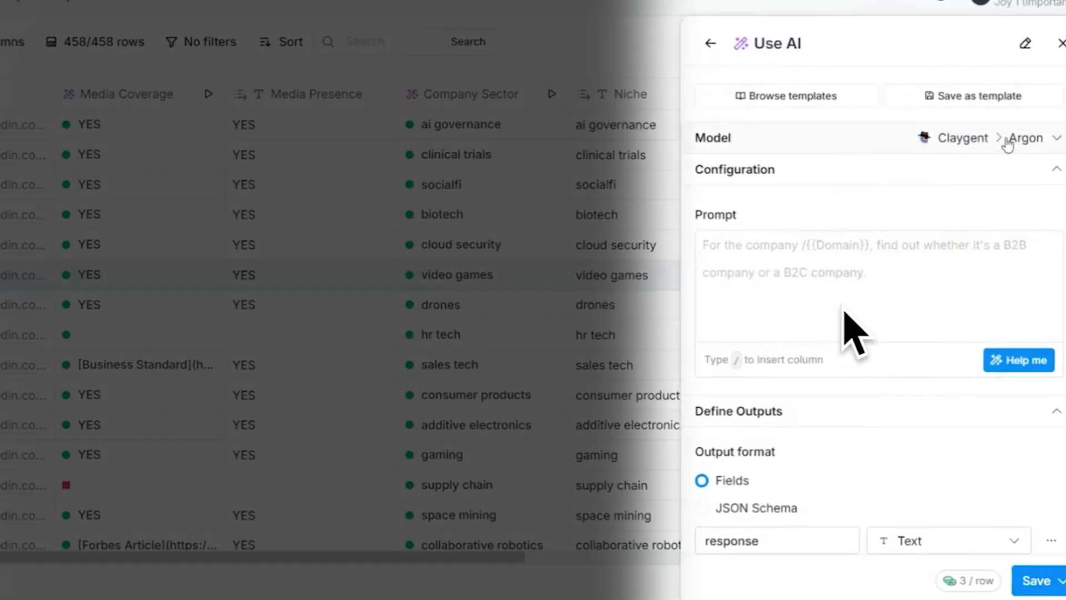
Step: Examine the AI column's use cases, comparing web research with content creation and manipulation
click(1004, 145)
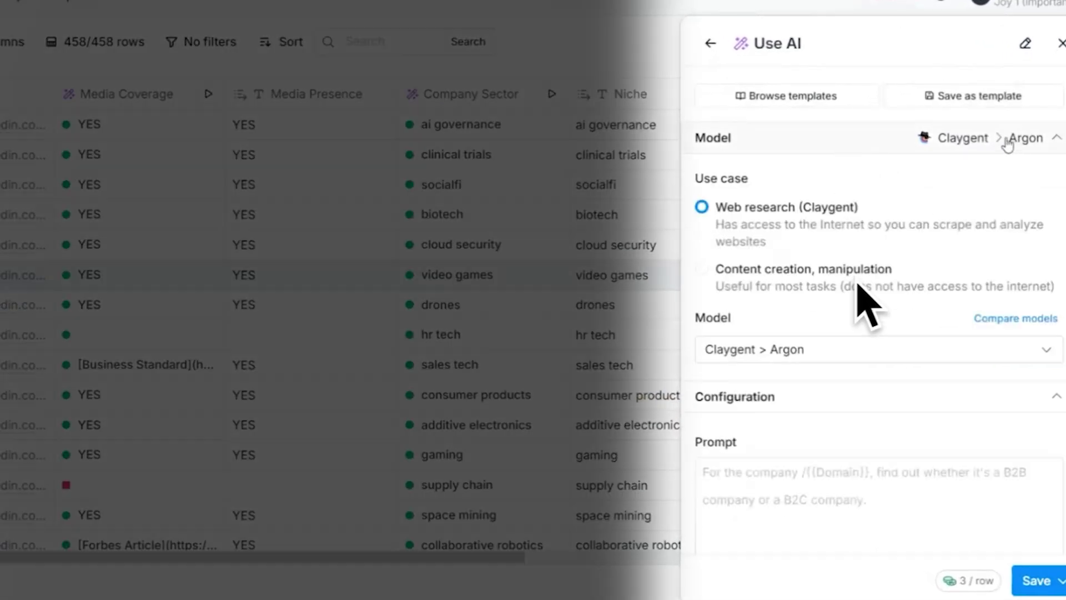
click(999, 139)
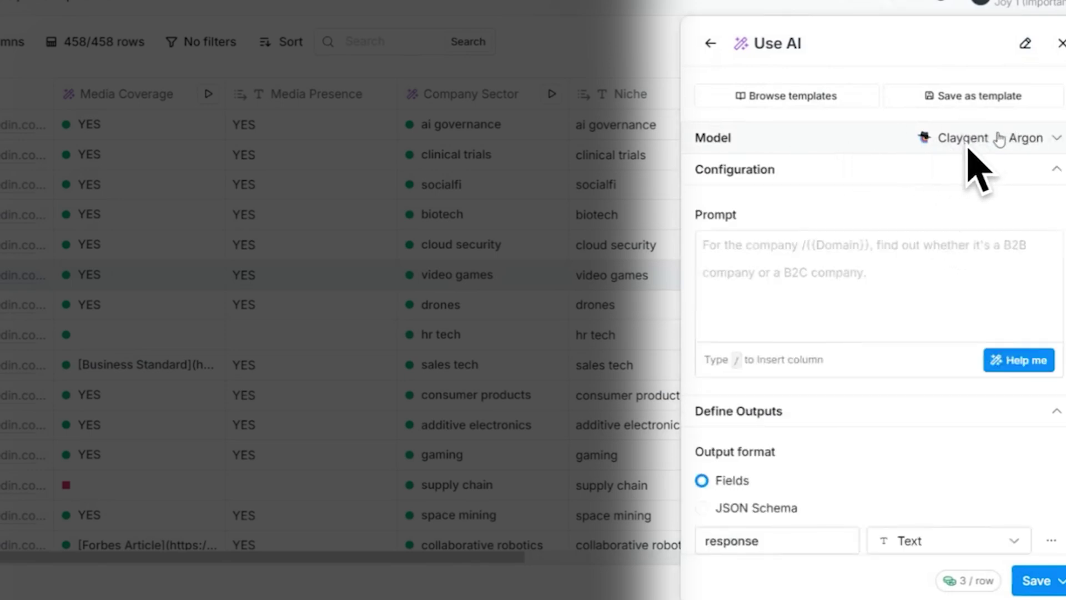
click(1000, 139)
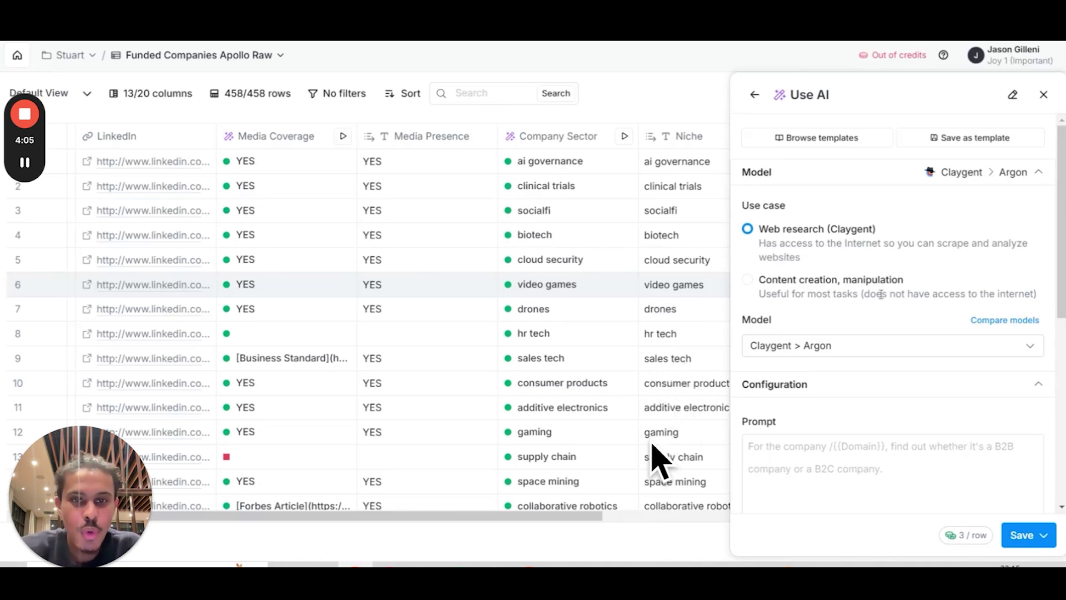
drag(804, 294, 1036, 294)
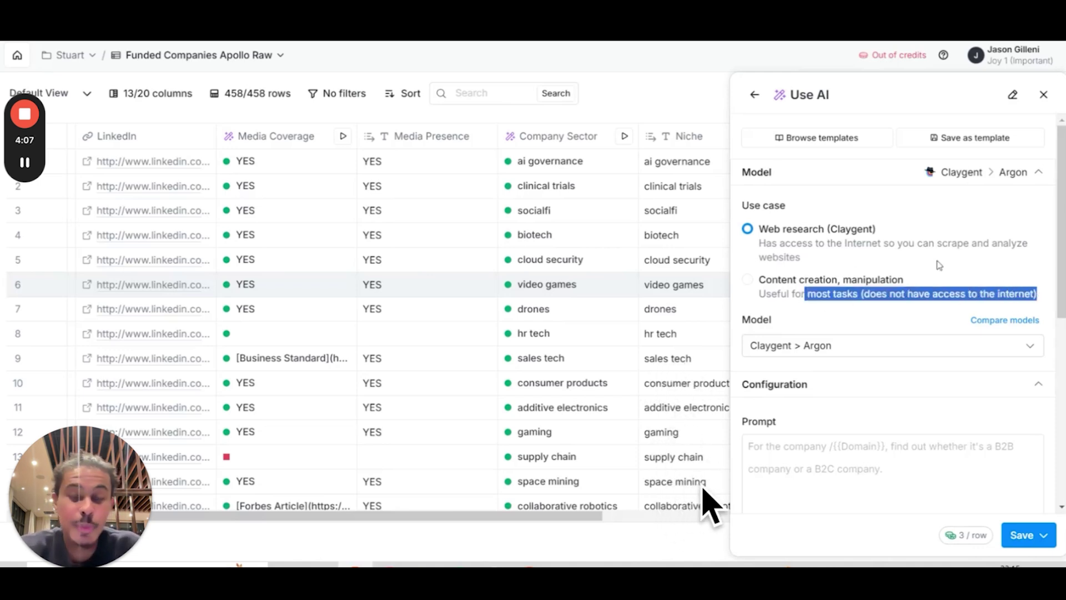
click(761, 244)
drag(760, 244, 817, 256)
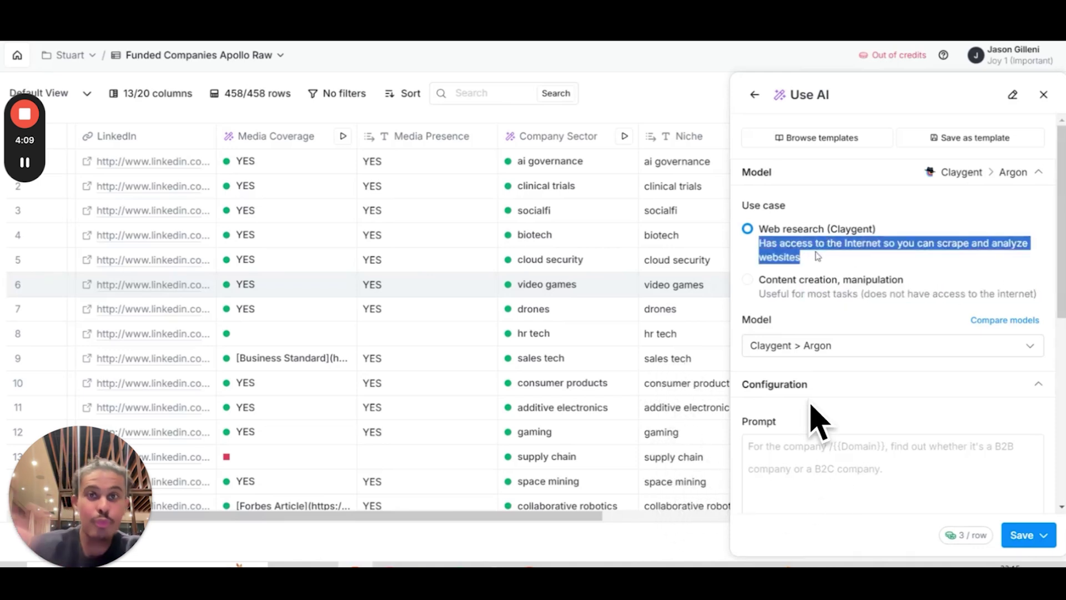
click(861, 244)
Step: Set the AI column's web research model to OpenAI GPT 4o Mini
scroll(816, 388, down, 3)
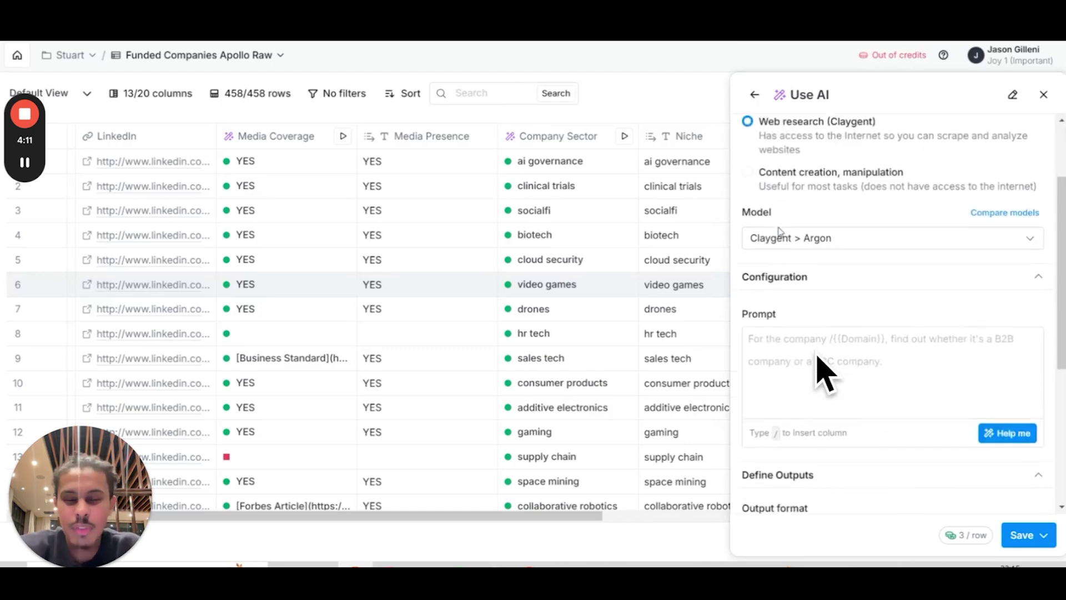
click(847, 193)
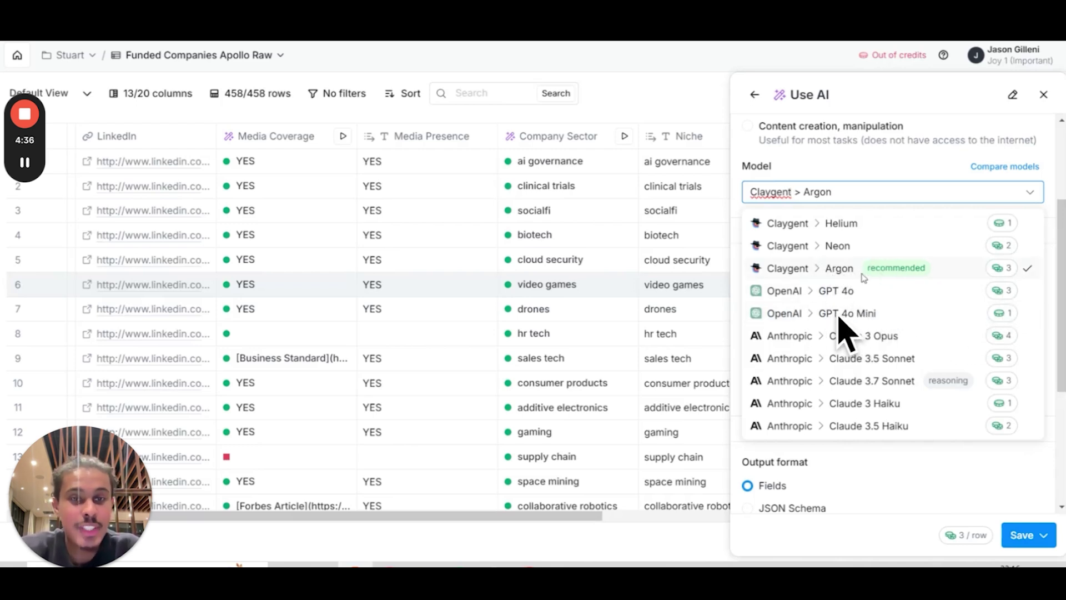
click(870, 314)
scroll(875, 232, down, 3)
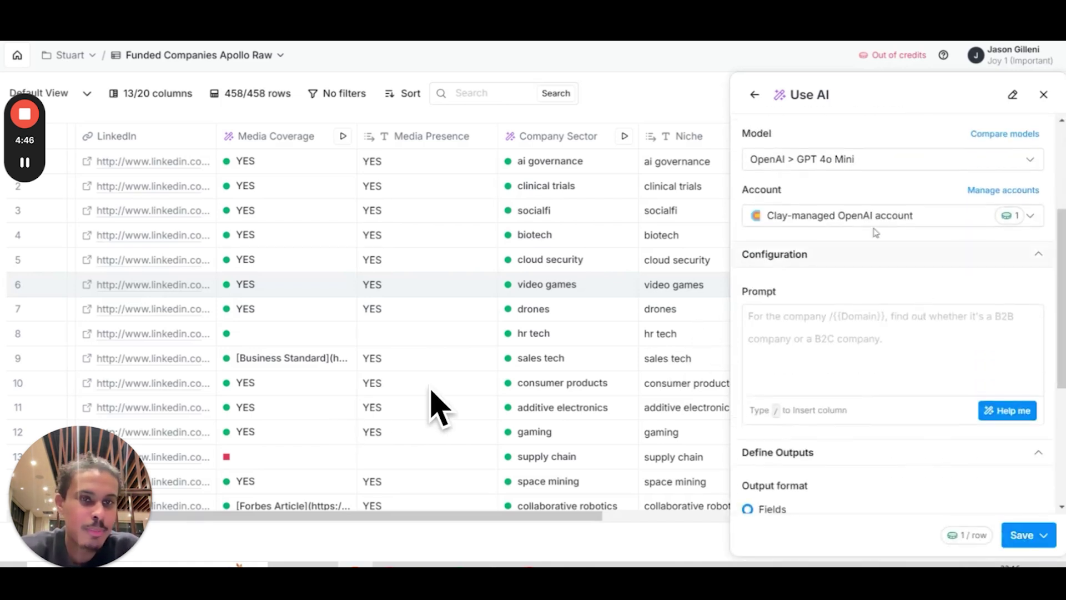
Step: Check the account options for the OpenAI model and look over the prompt and output settings
click(842, 215)
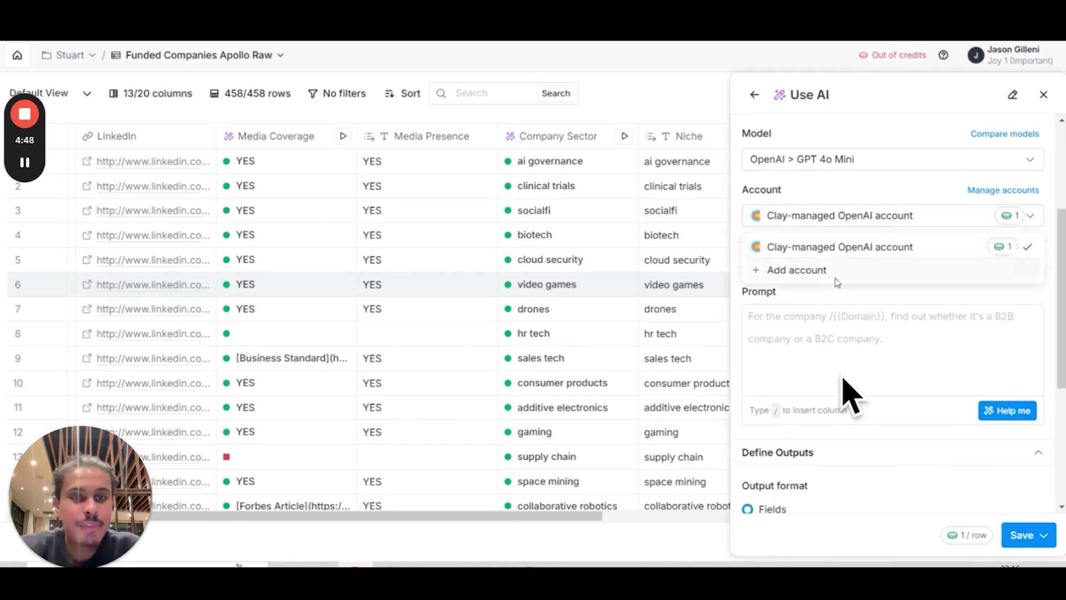
click(905, 222)
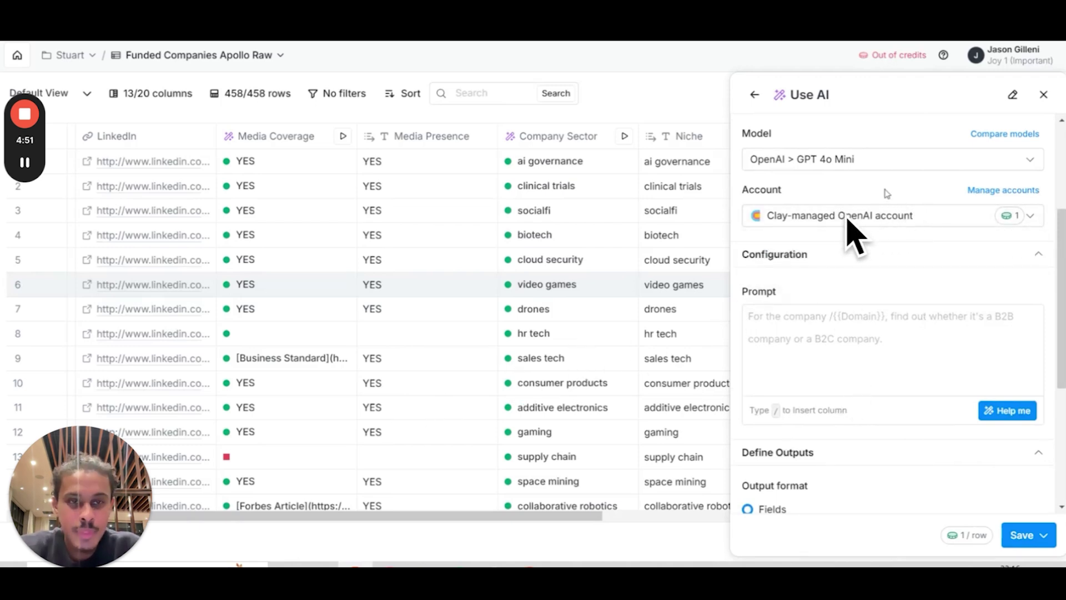
scroll(877, 227, down, 1)
click(1005, 194)
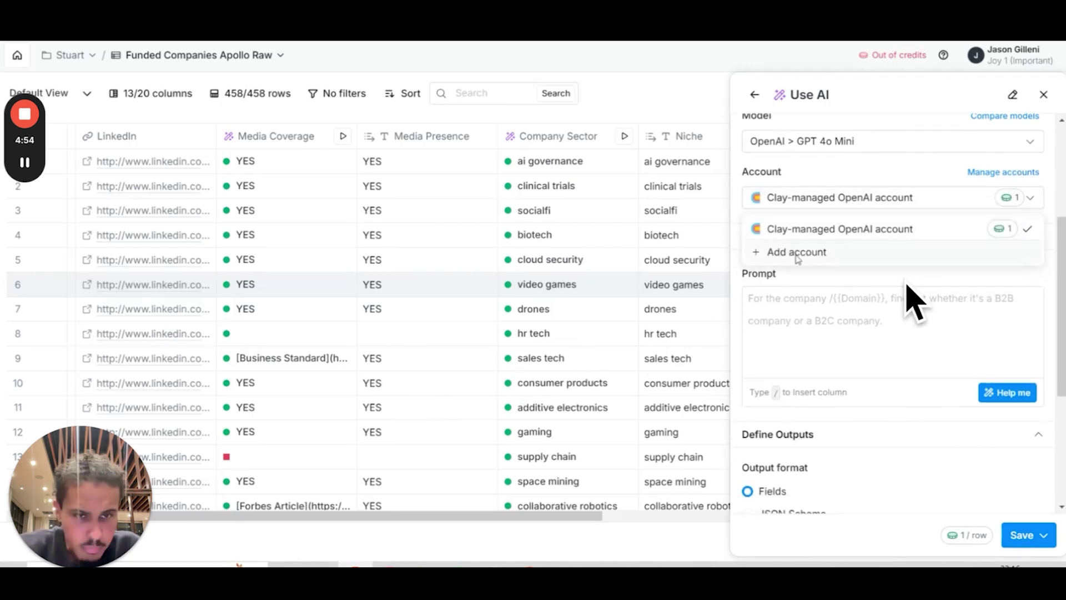
click(916, 180)
scroll(915, 180, down, 2)
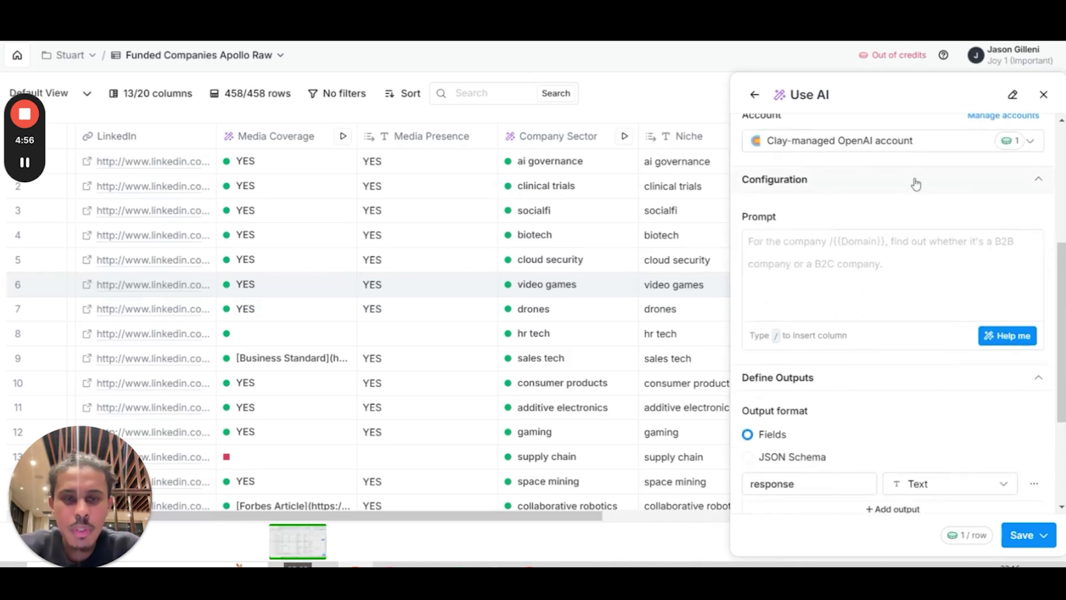
scroll(915, 177, up, 5)
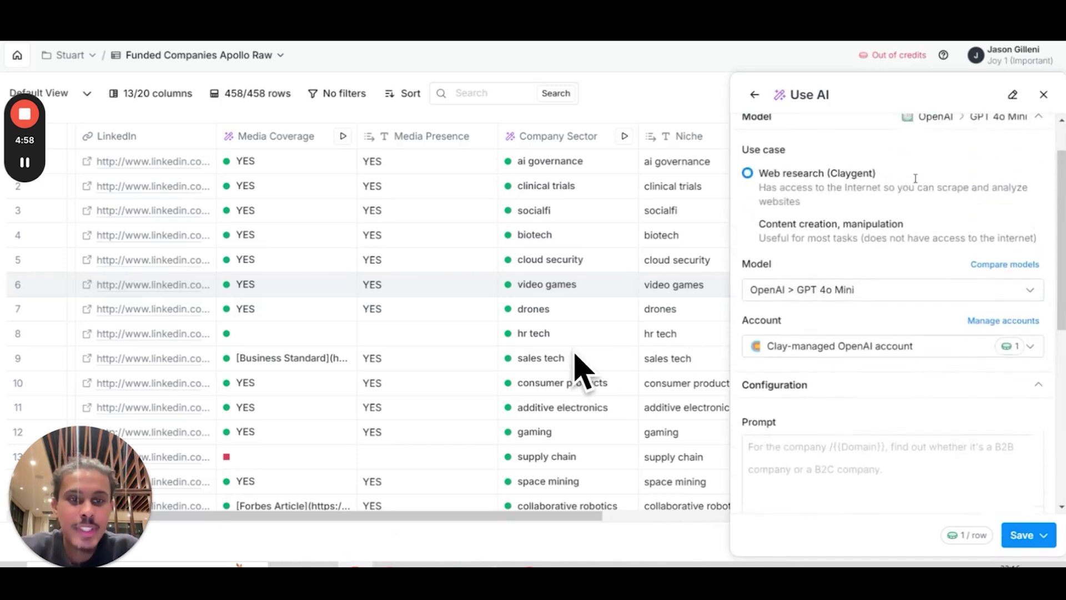
Step: Examine the Media Coverage column's Claygent setup, from its model and prompt down to the output and run settings
scroll(950, 153, down, 5)
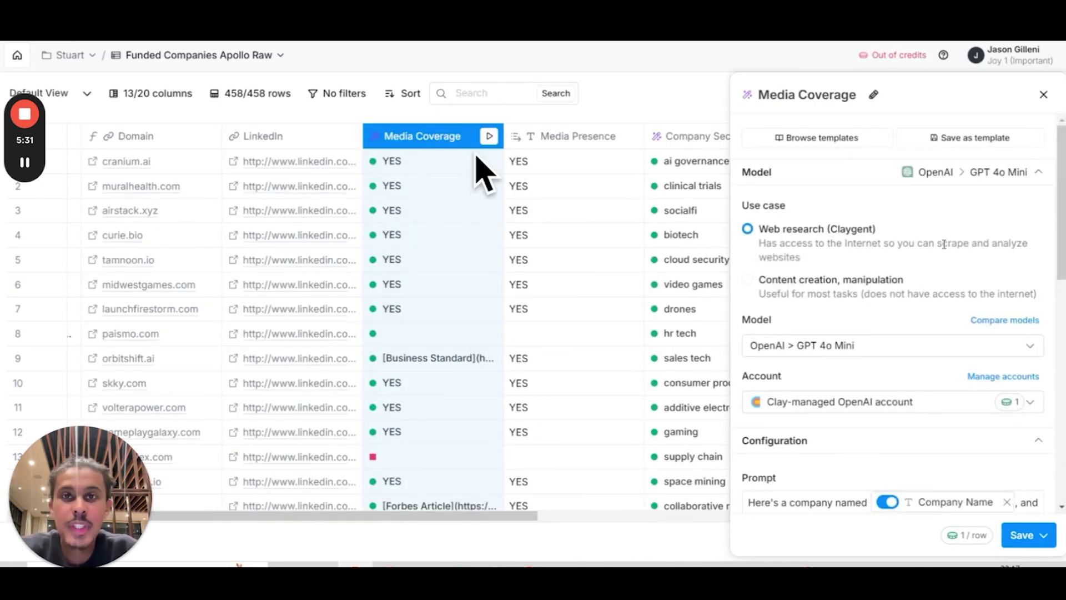
scroll(943, 244, down, 2)
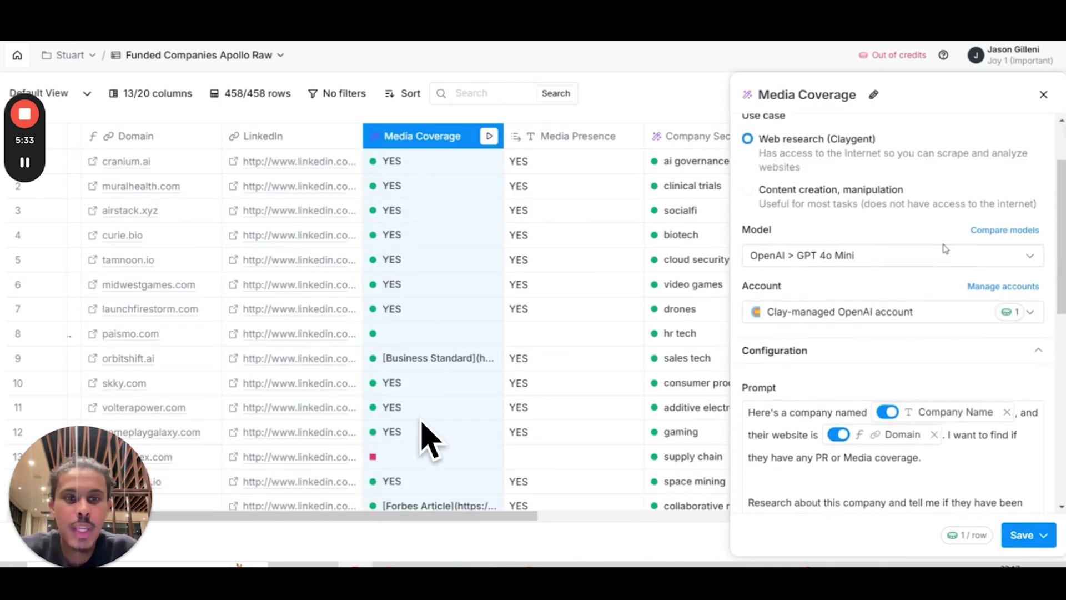
scroll(944, 244, up, 2)
scroll(911, 201, down, 3)
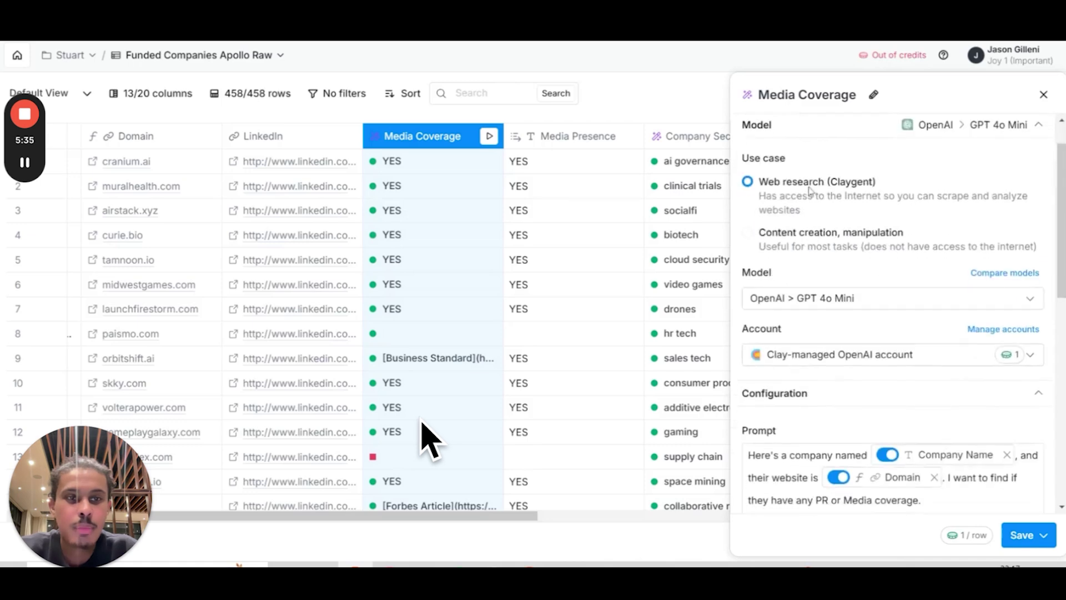
scroll(859, 261, up, 3)
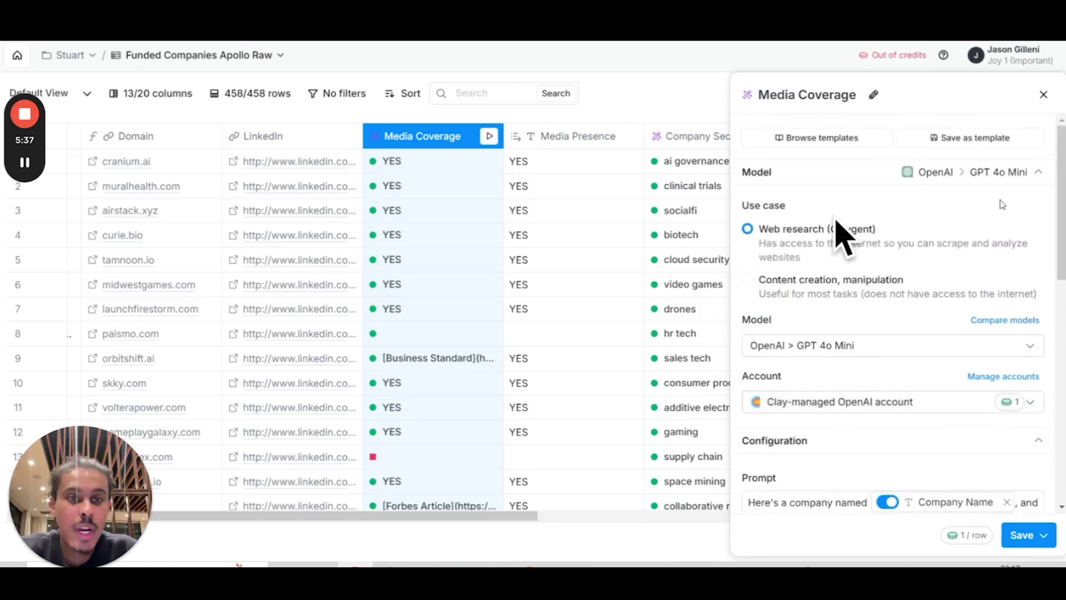
scroll(995, 190, down, 6)
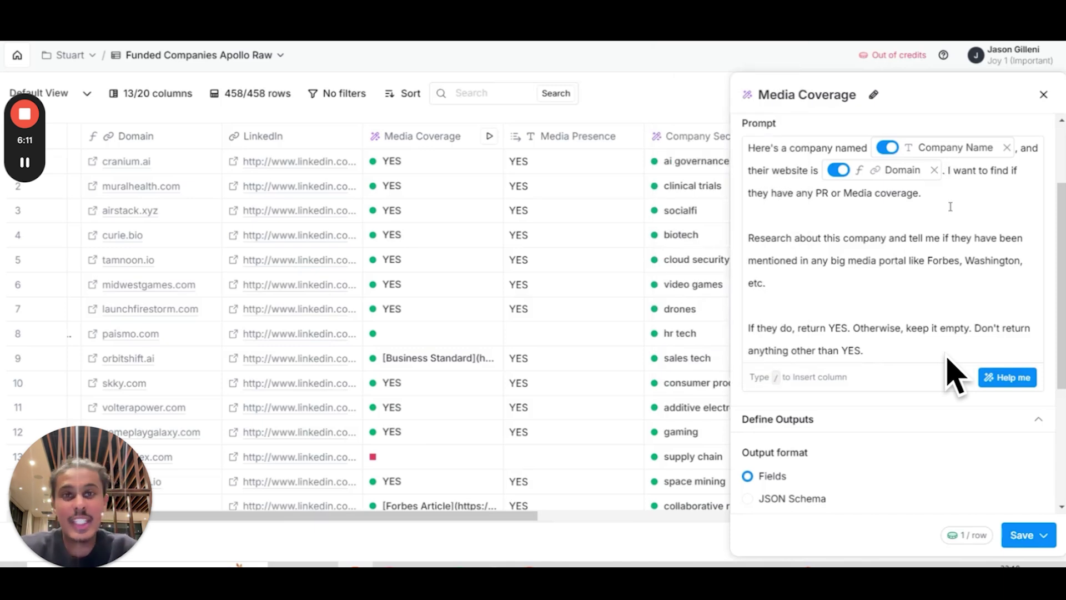
scroll(949, 374, down, 2)
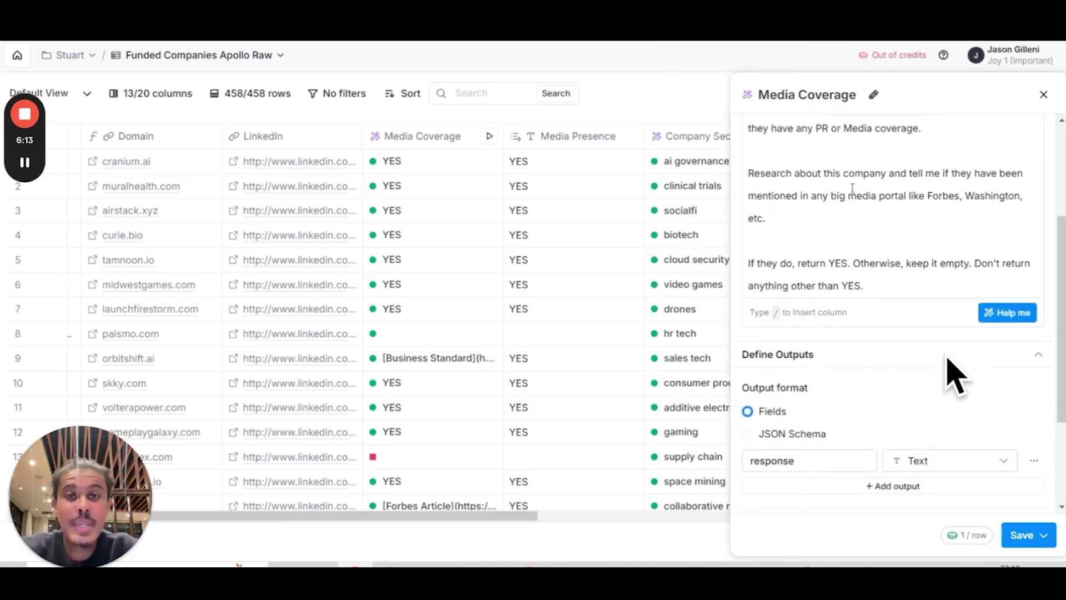
scroll(949, 374, down, 1)
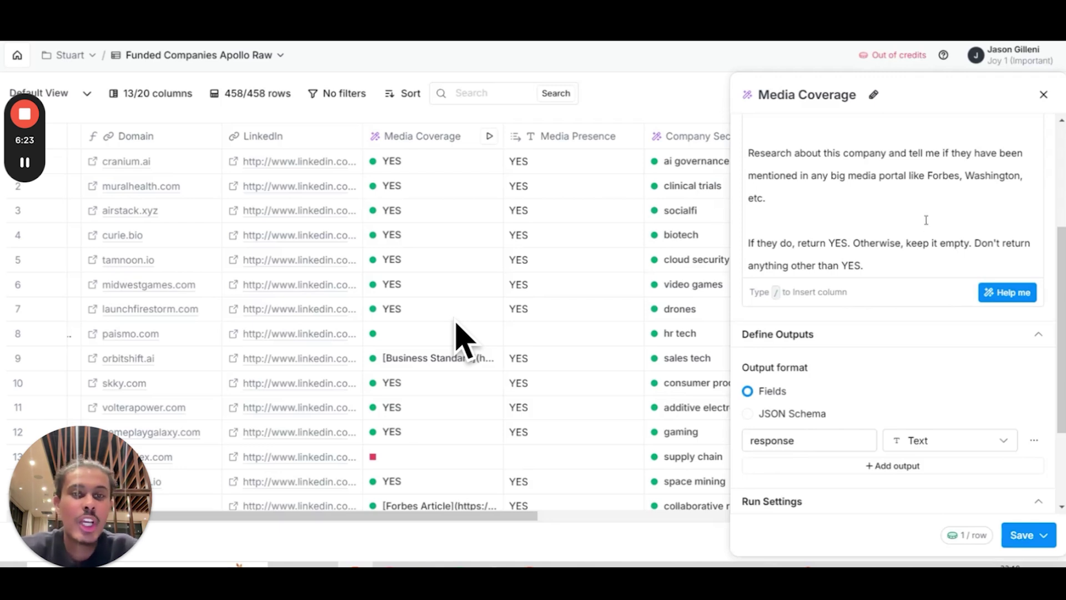
scroll(926, 220, up, 3)
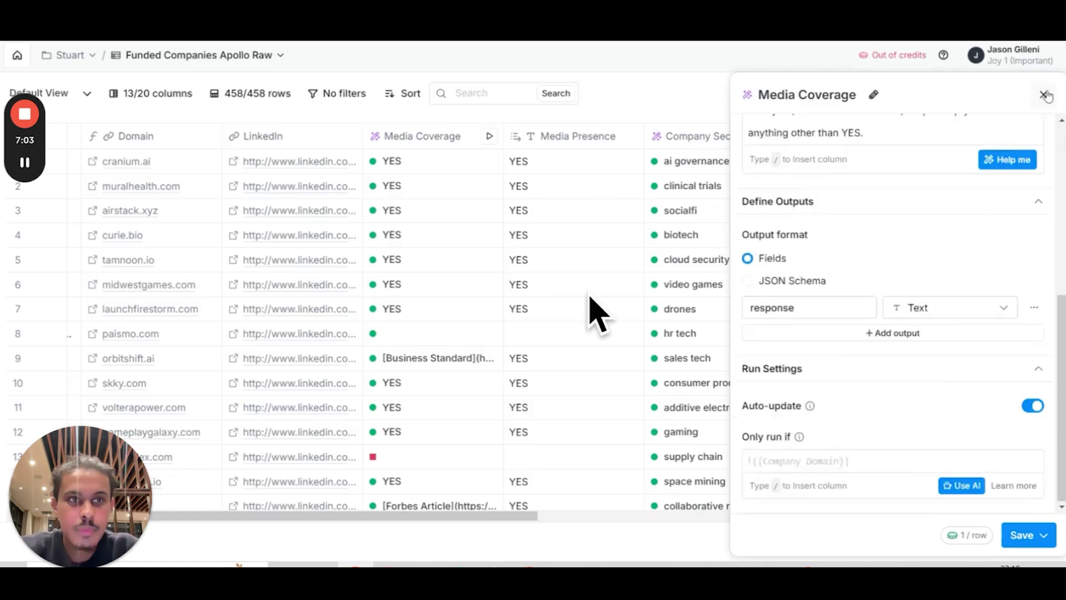
click(1044, 95)
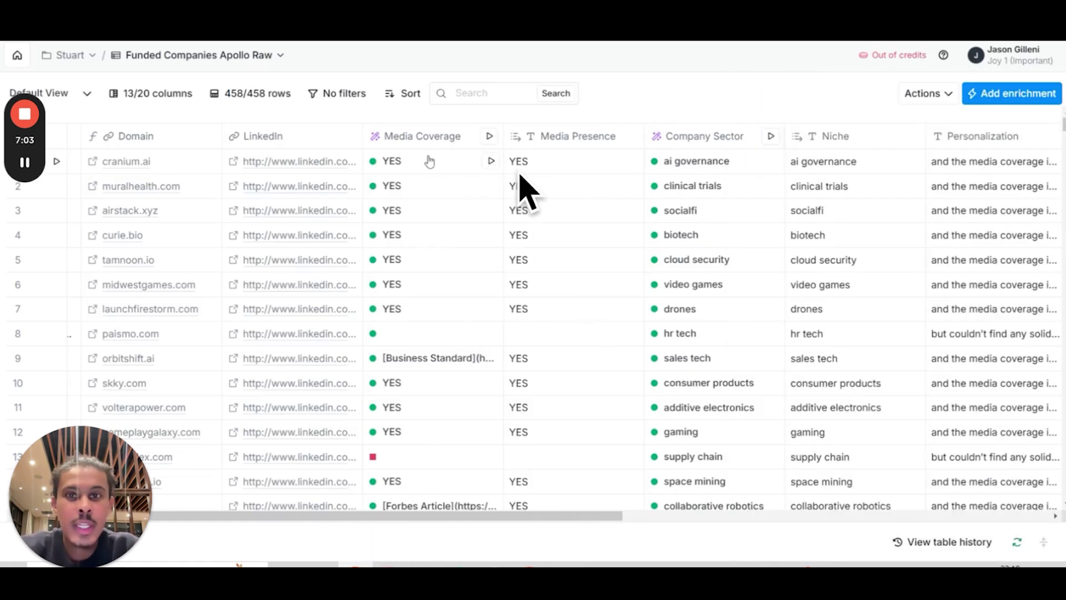
Step: Inspect the Media Coverage cell details for cranium.ai, including the reasoning, steps taken and options for adding the response as a column
click(393, 162)
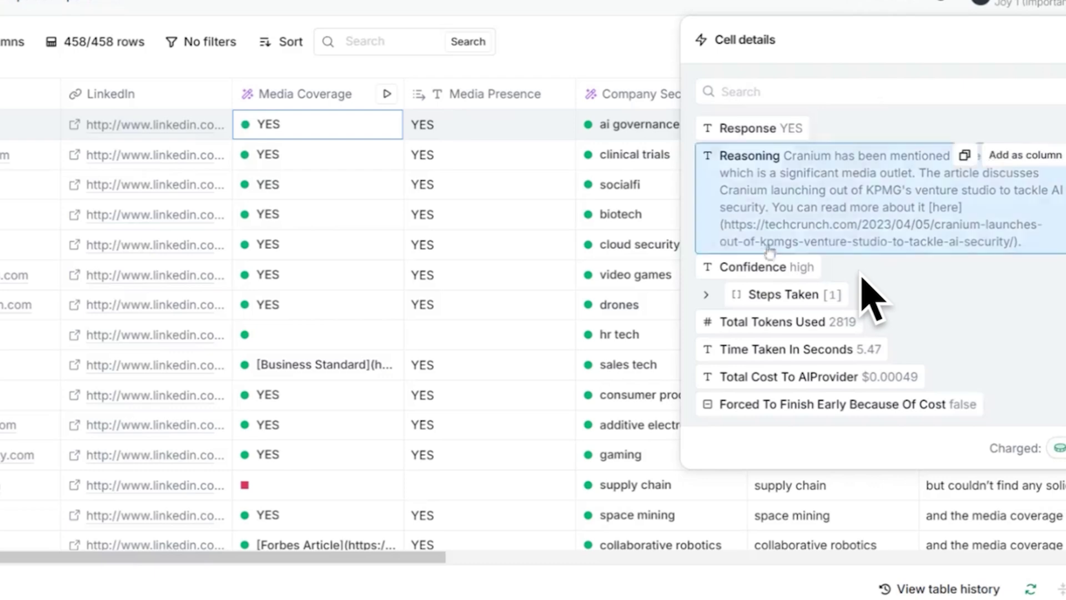
click(787, 295)
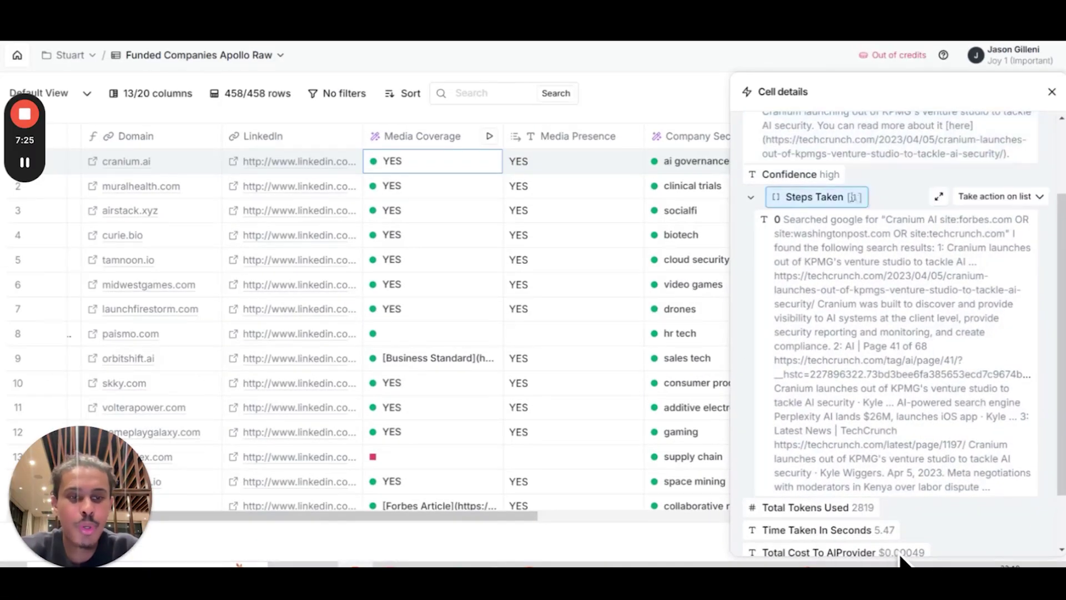
click(848, 199)
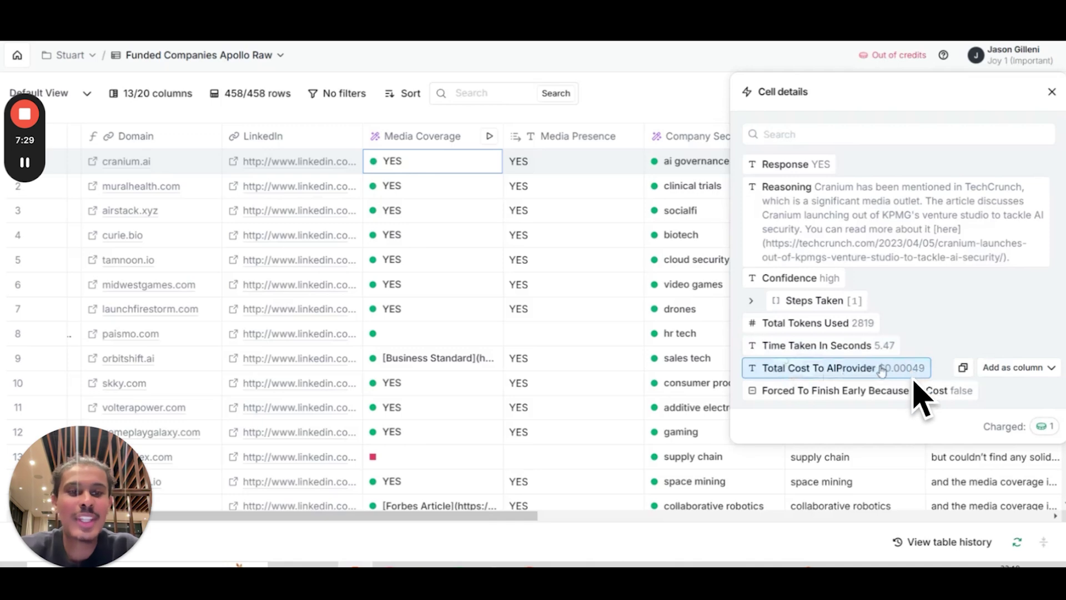
click(1051, 93)
click(415, 162)
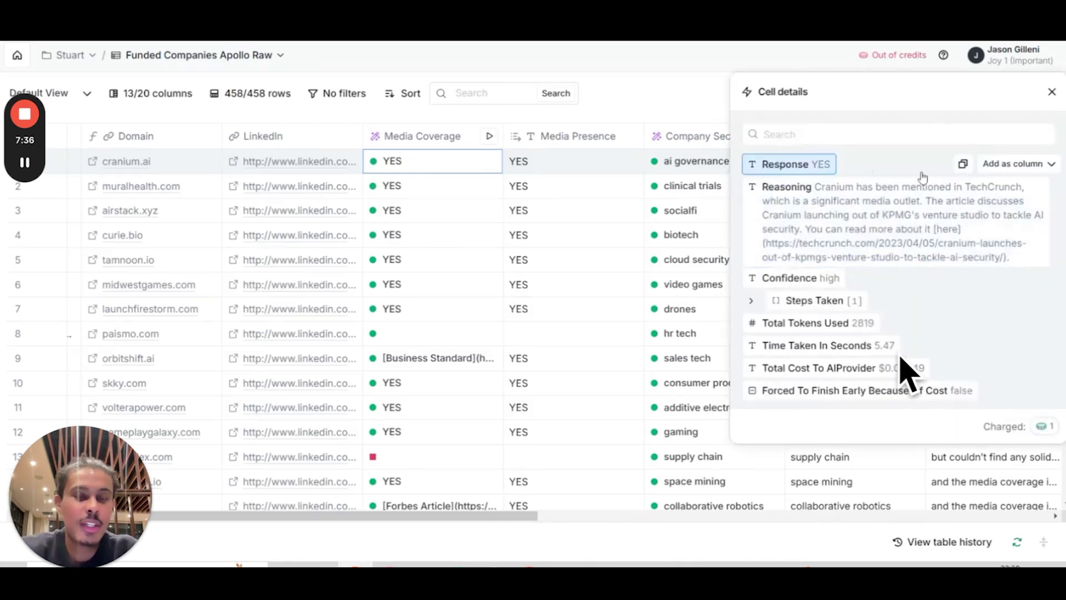
click(1005, 164)
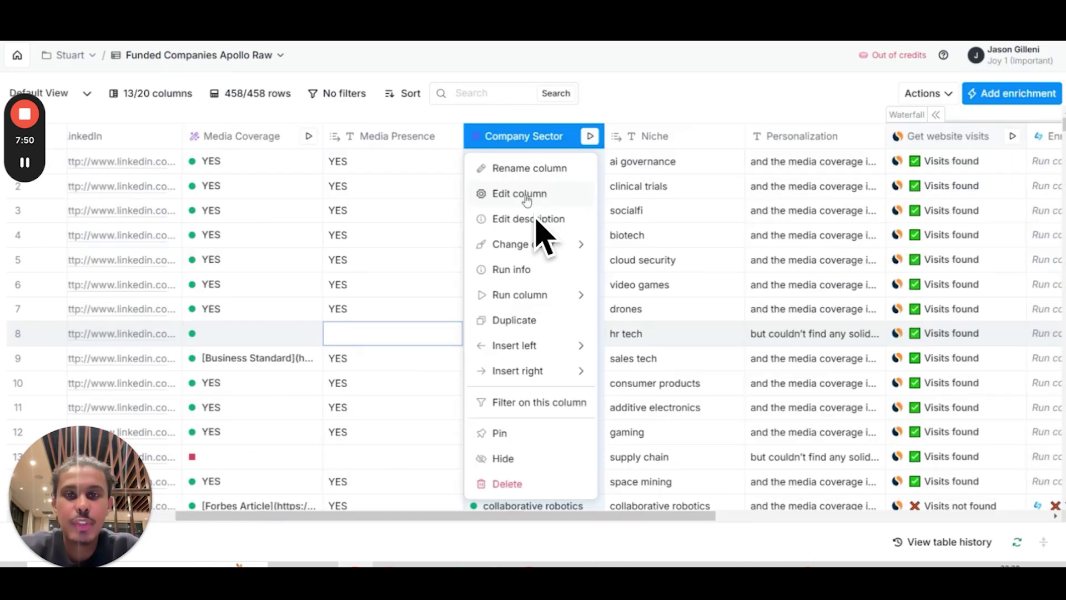
Step: Examine the Company Sector column's web research model and prompt, and close its settings
click(526, 195)
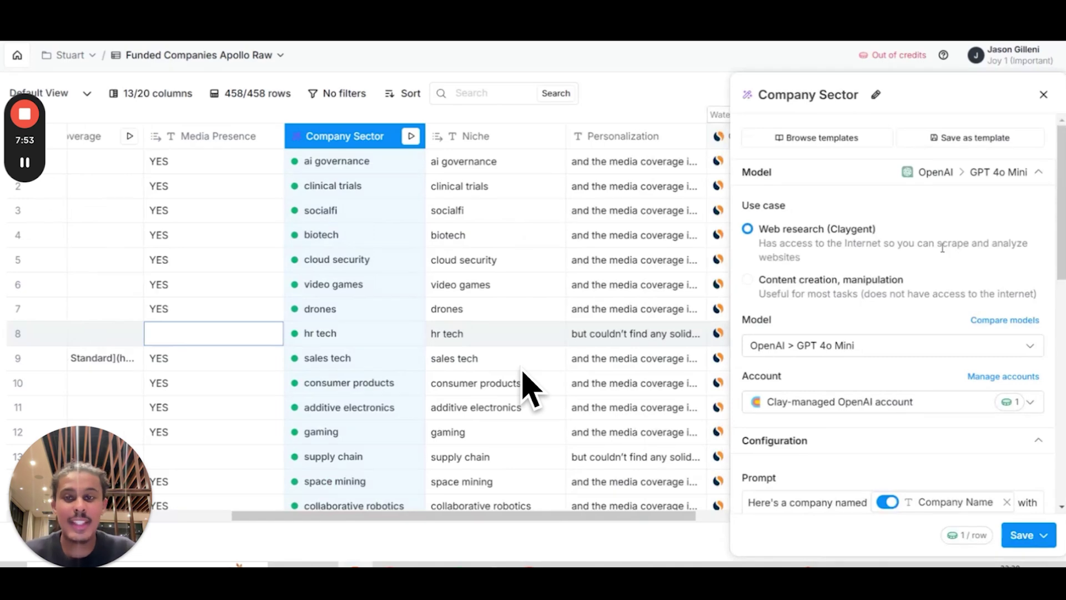
scroll(942, 248, down, 6)
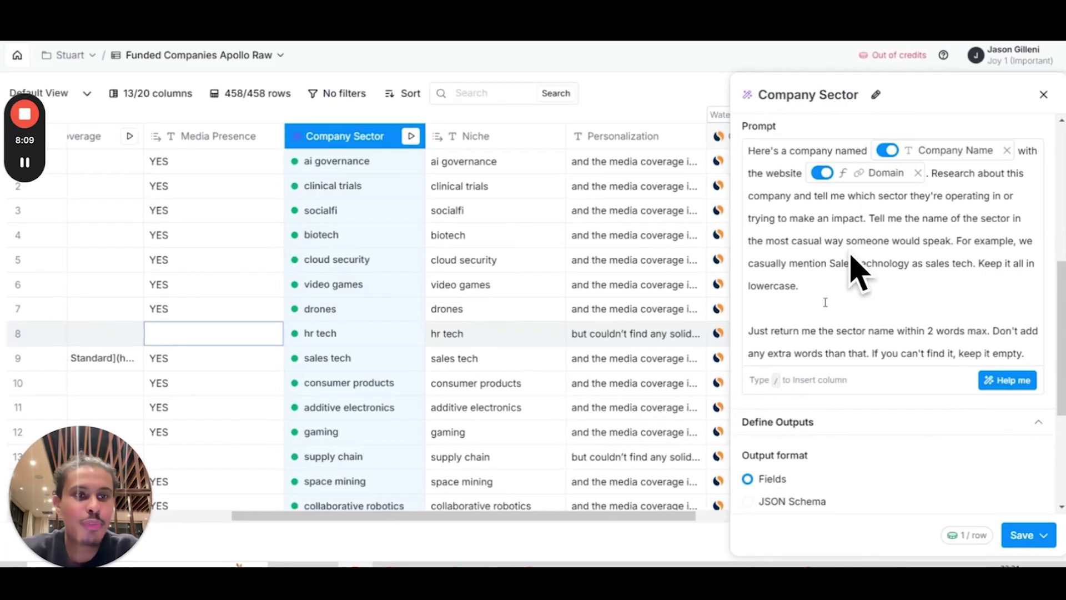
click(1043, 95)
click(495, 182)
scroll(495, 181, left, 2)
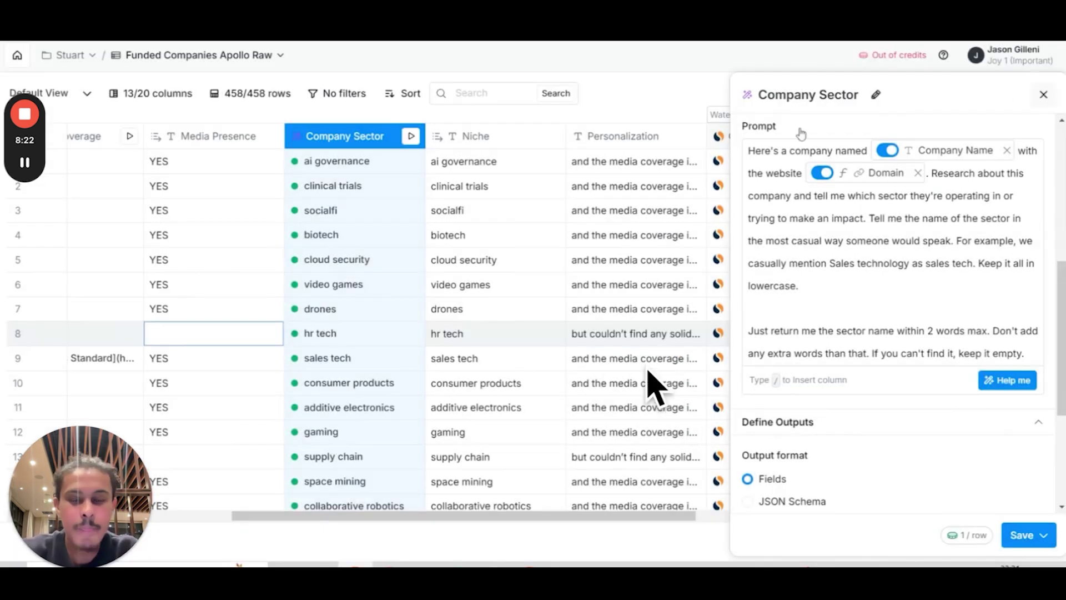
click(494, 185)
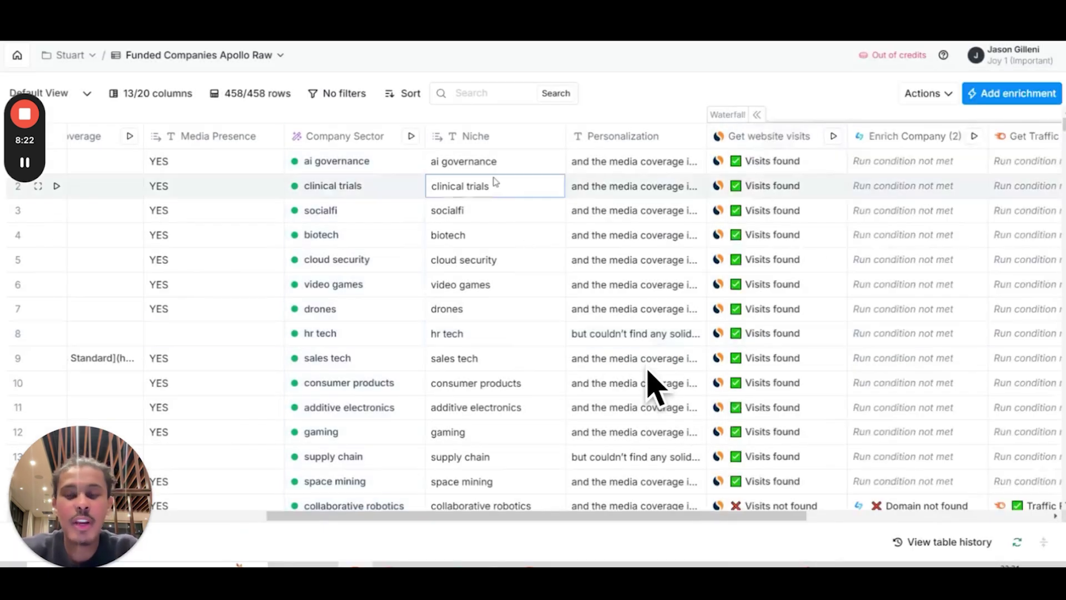
Step: Read through the Niche column's values from the first row down to the ninth
scroll(649, 373, left, 3)
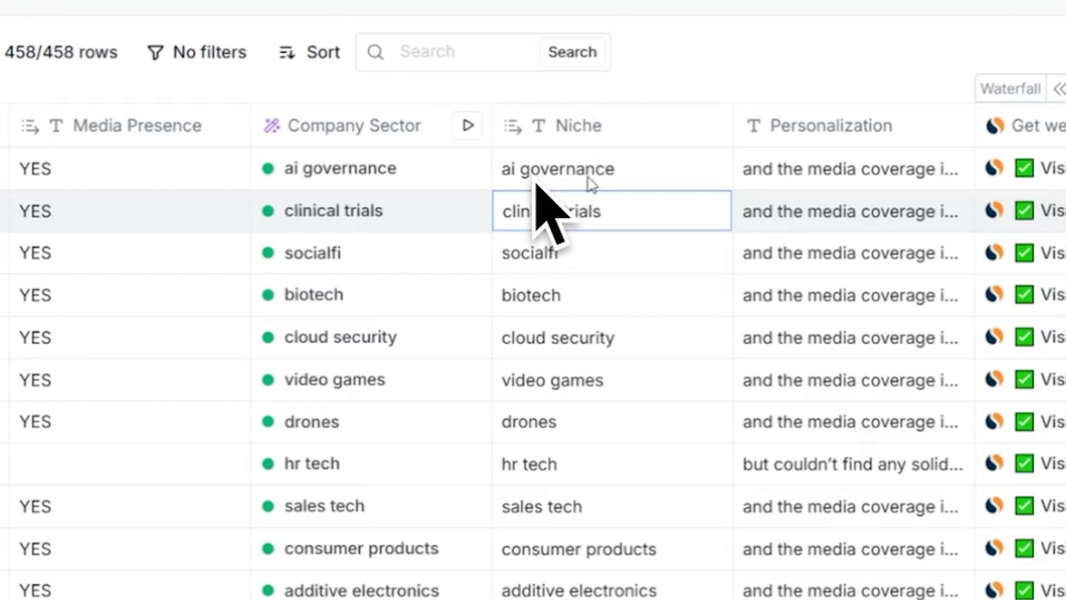
click(553, 167)
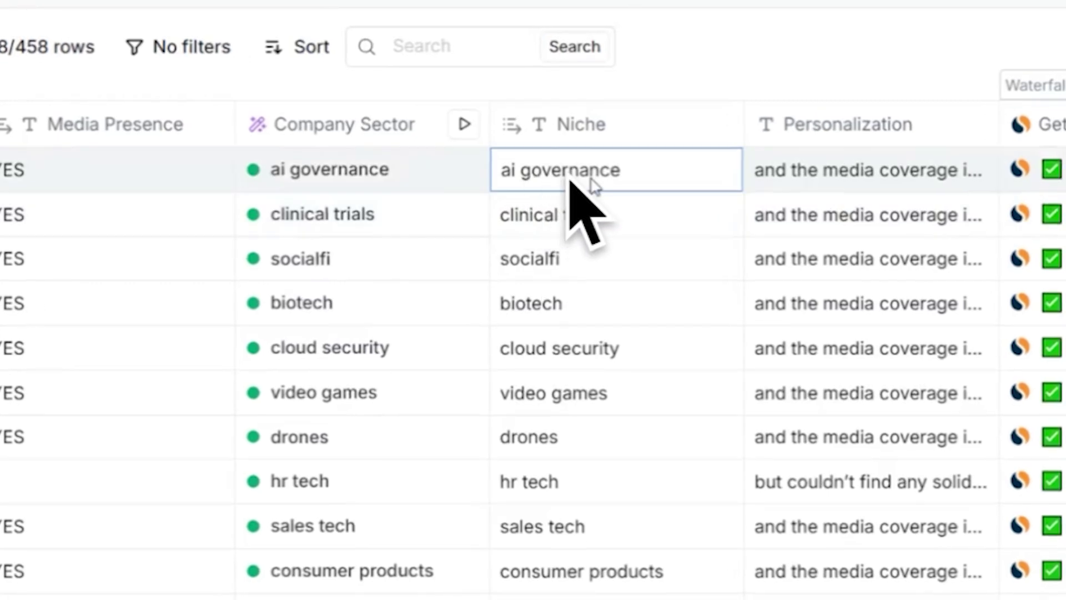
key(Down)
key(Down)
key(Down)
key(Down)
key(Down)
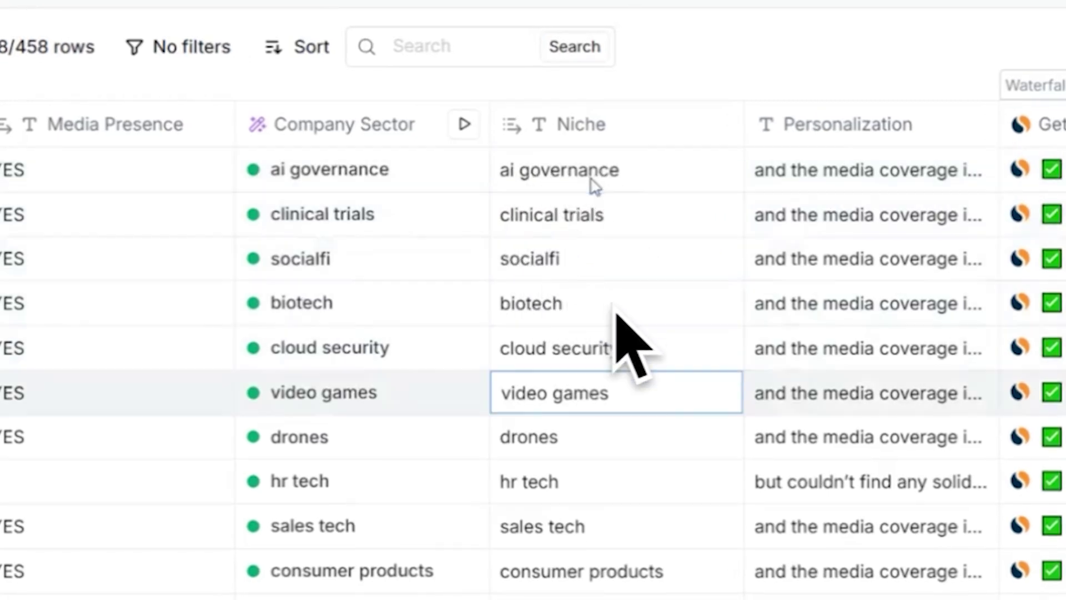
key(Down)
key(Down)
key(Down)
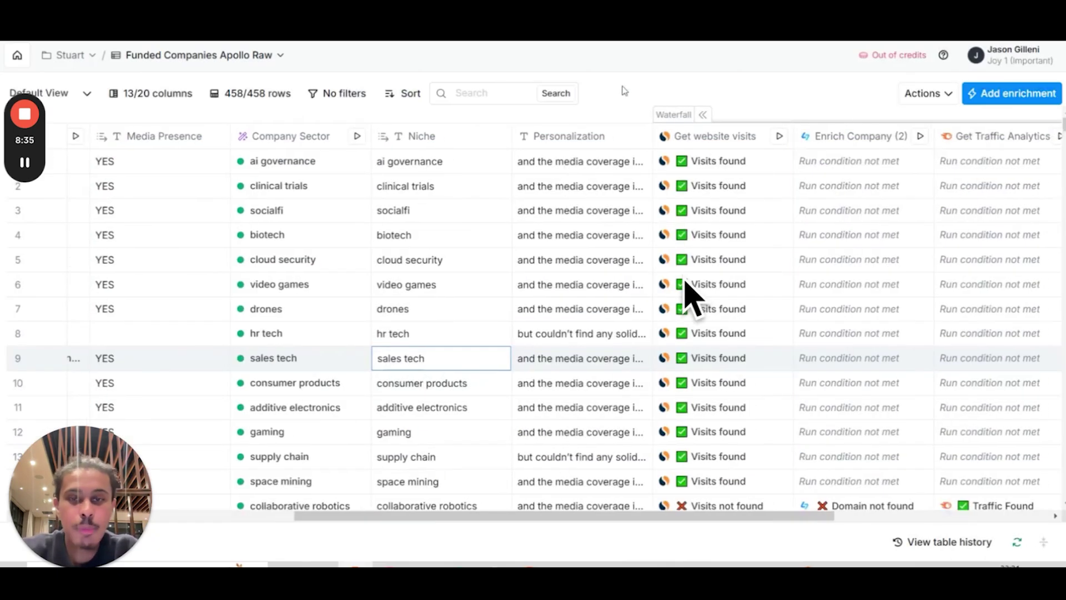
Step: Look over the table's list of visible and hidden columns and the Personalization column's options
scroll(522, 220, left, 2)
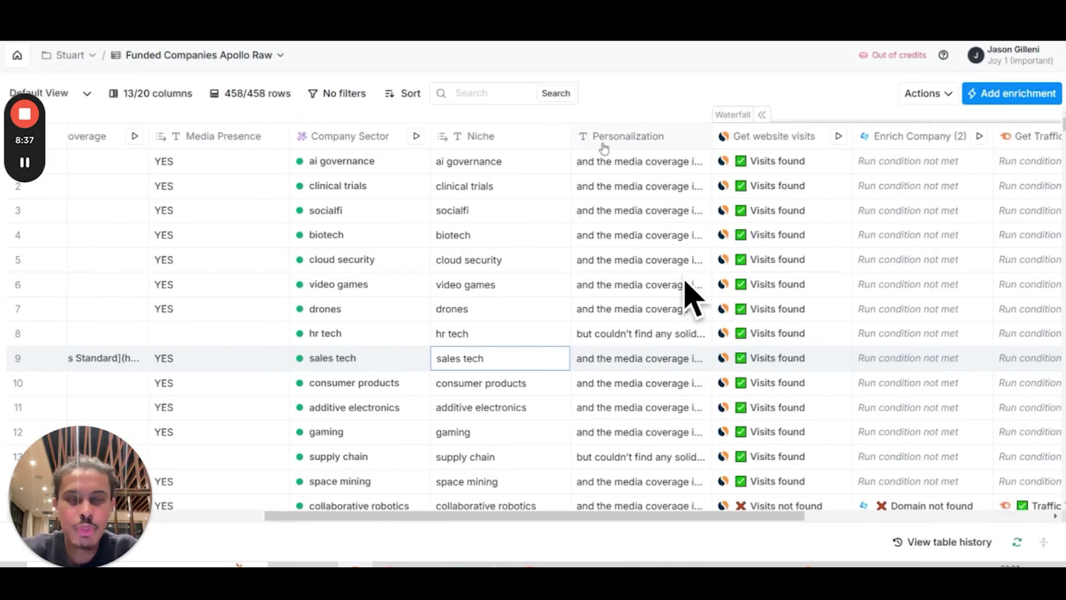
click(170, 100)
scroll(240, 297, down, 3)
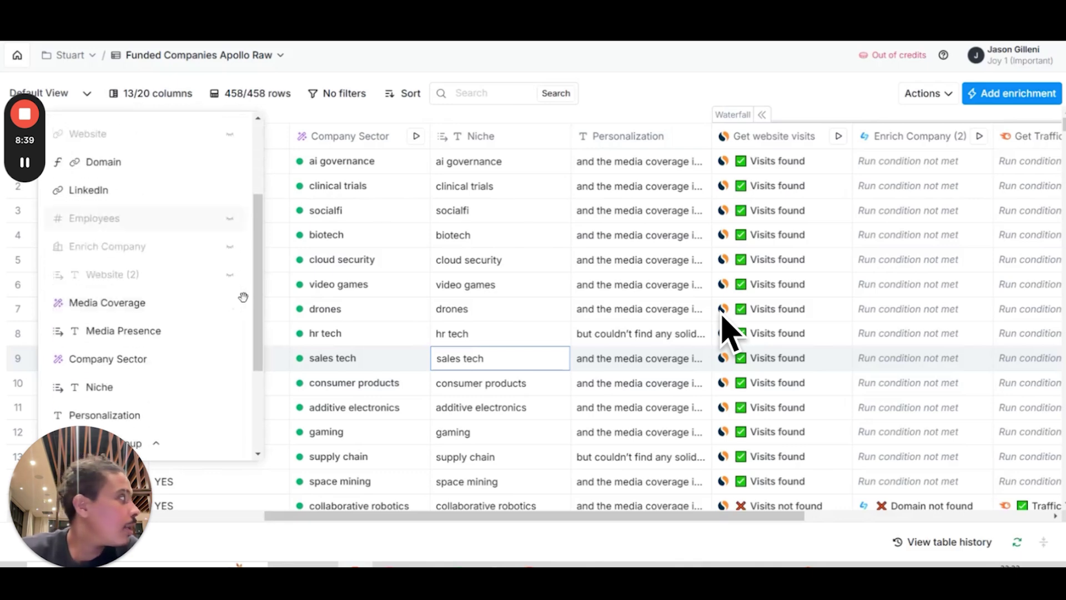
click(630, 85)
click(624, 139)
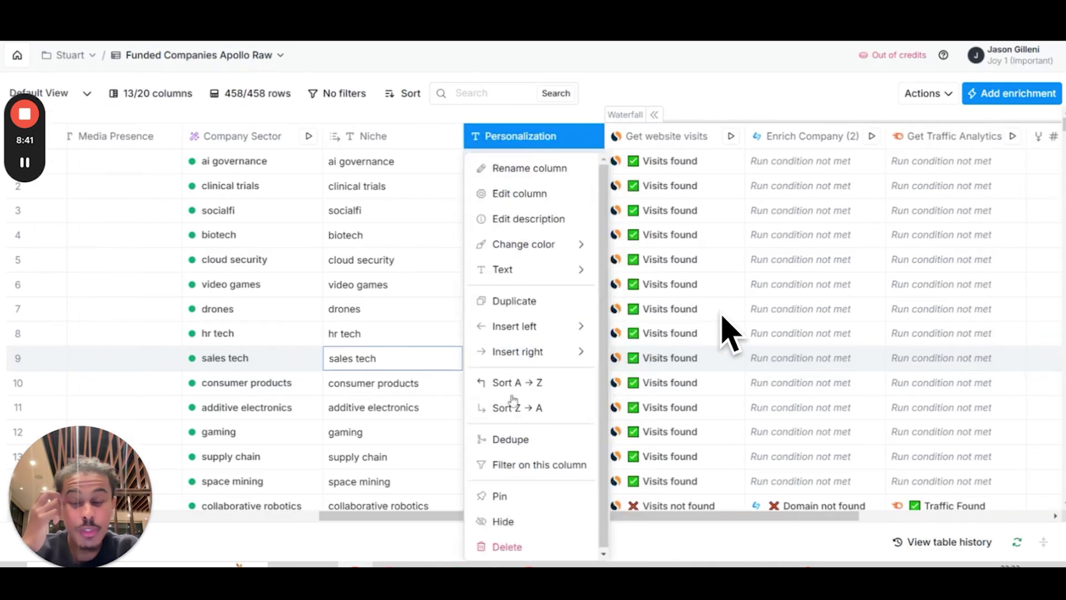
click(514, 440)
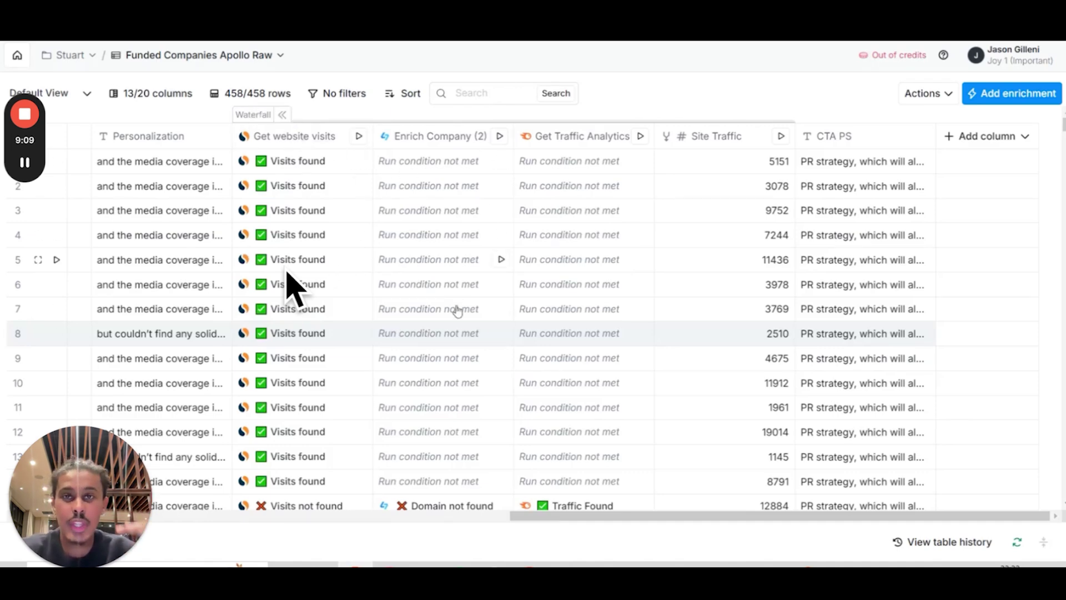
Step: Search the enrichments for "traffic" and start adding the Site Traffic waterfall to the table
scroll(583, 294, down, 4)
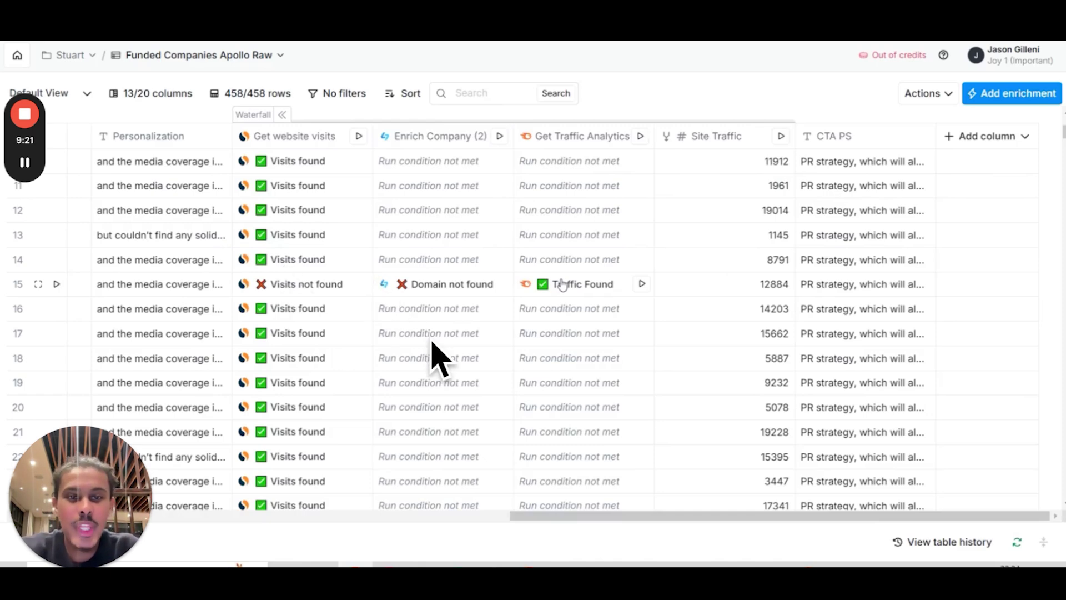
scroll(472, 383, down, 7)
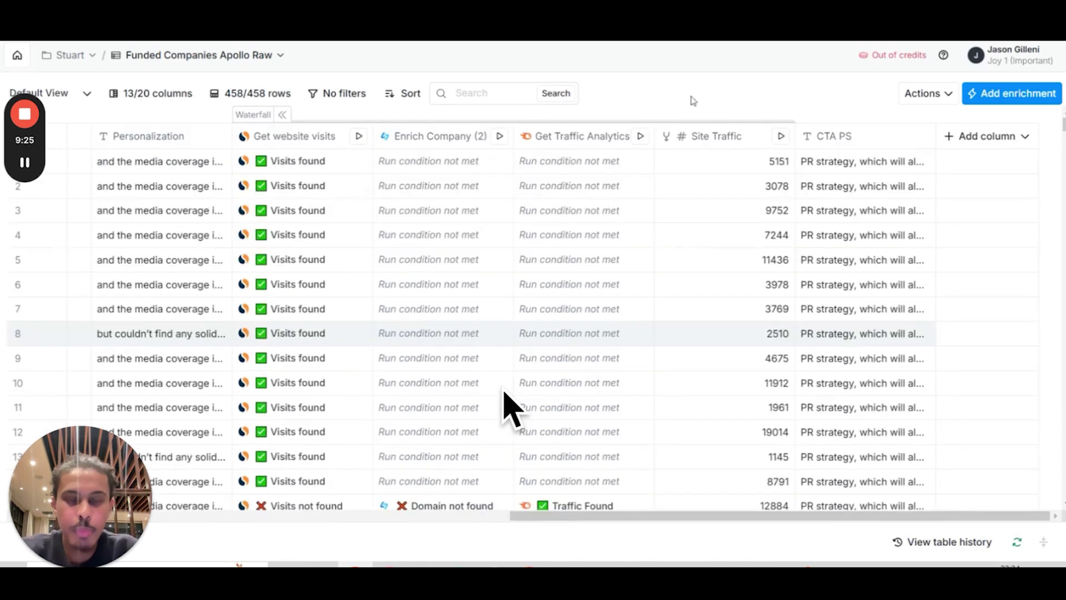
click(978, 98)
click(488, 131)
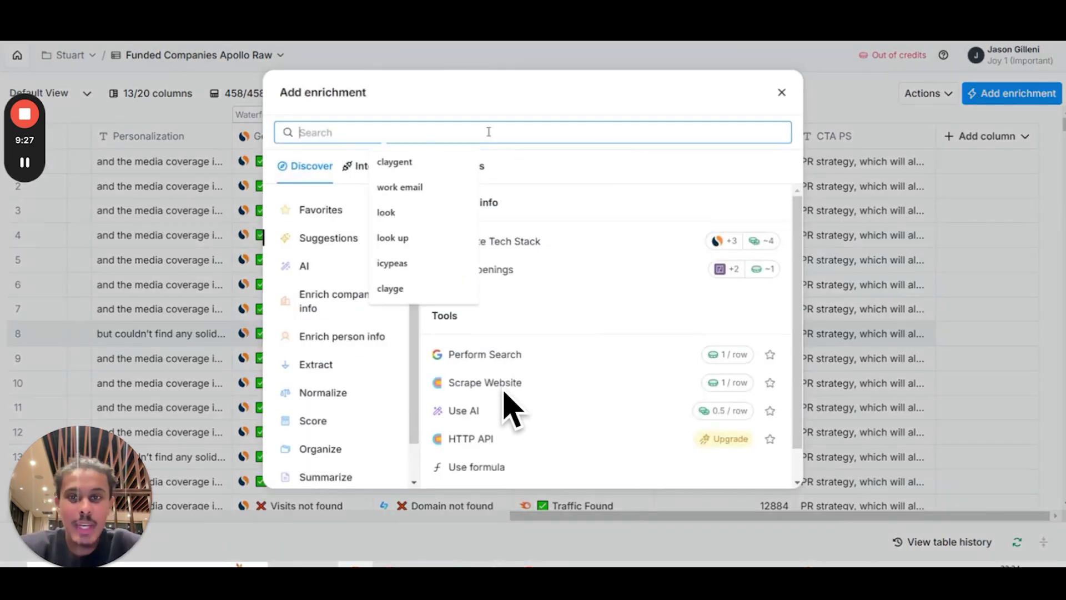
text(traffic)
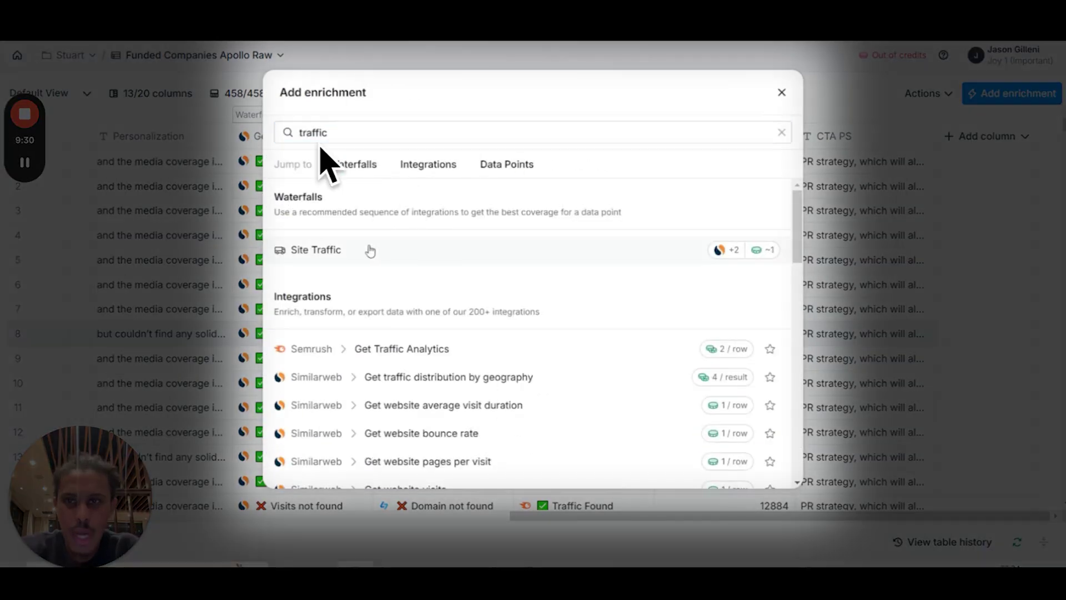
click(371, 249)
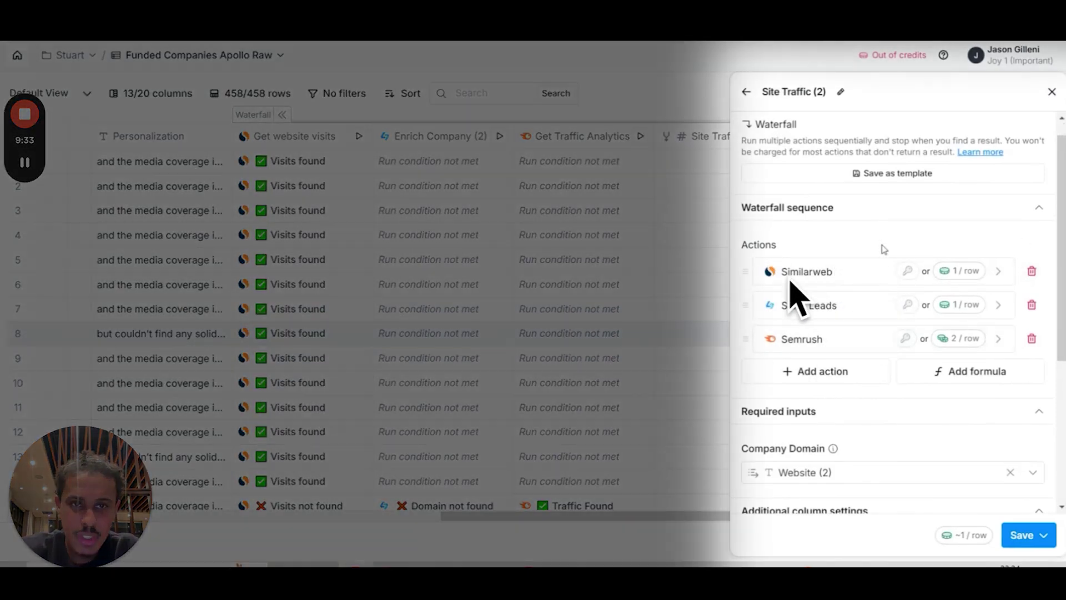
Step: Map the Site Traffic waterfall's Company Domain input to the Domain column, and close the settings without saving
mouse_move(814, 347)
mouse_down()
mouse_move(808, 278)
mouse_move(814, 340)
mouse_up()
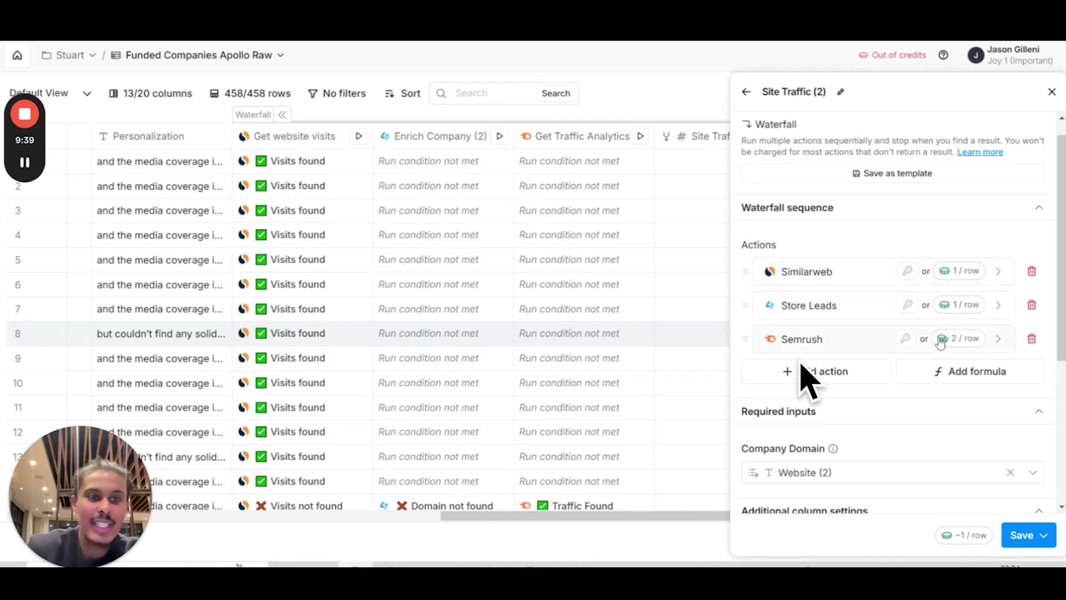
scroll(808, 380, down, 5)
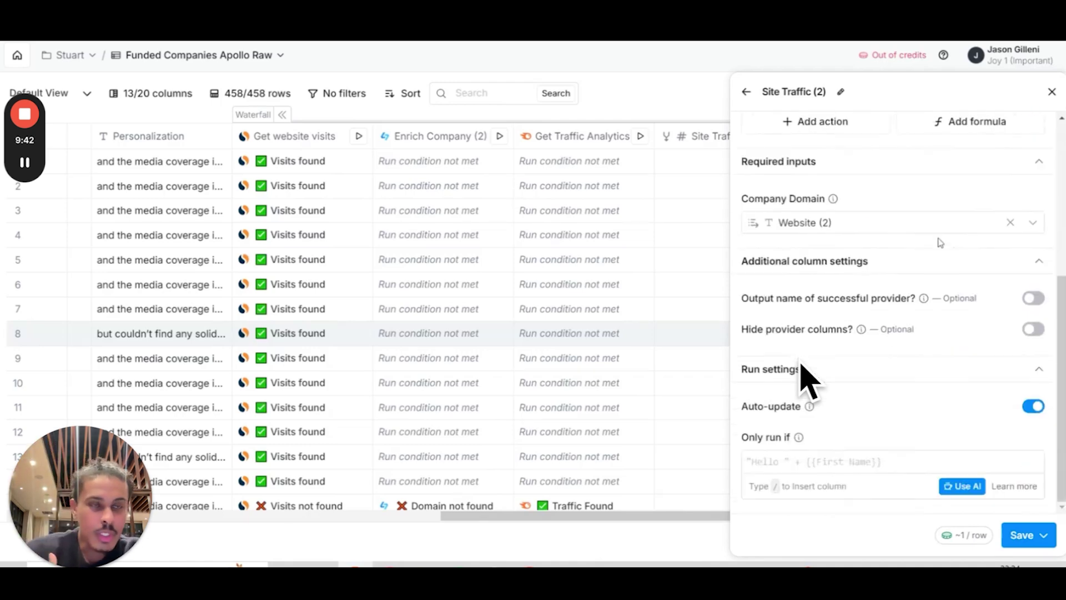
click(859, 224)
click(794, 295)
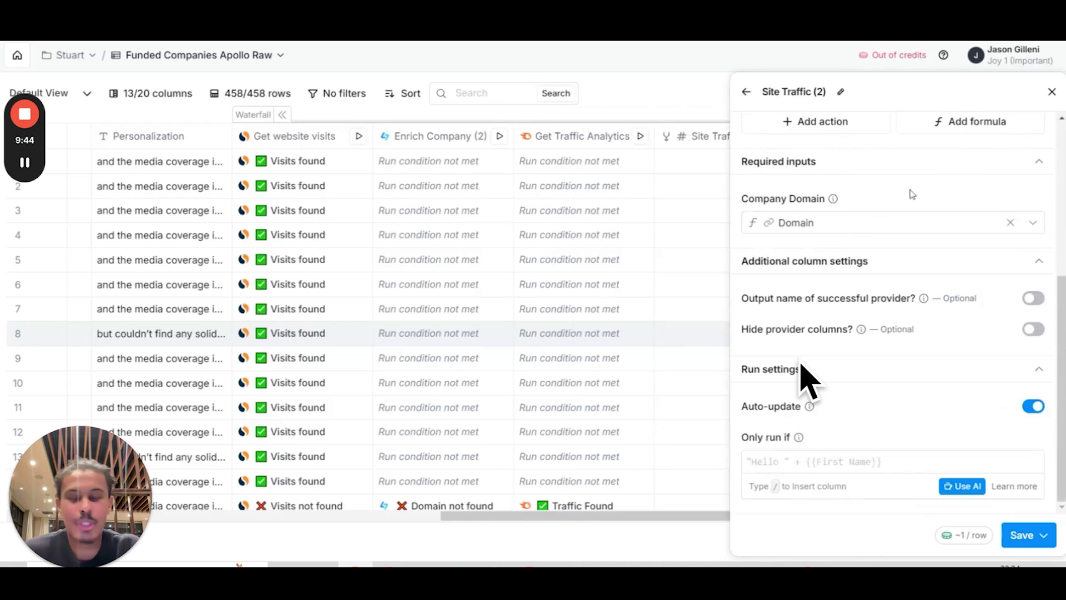
click(1020, 533)
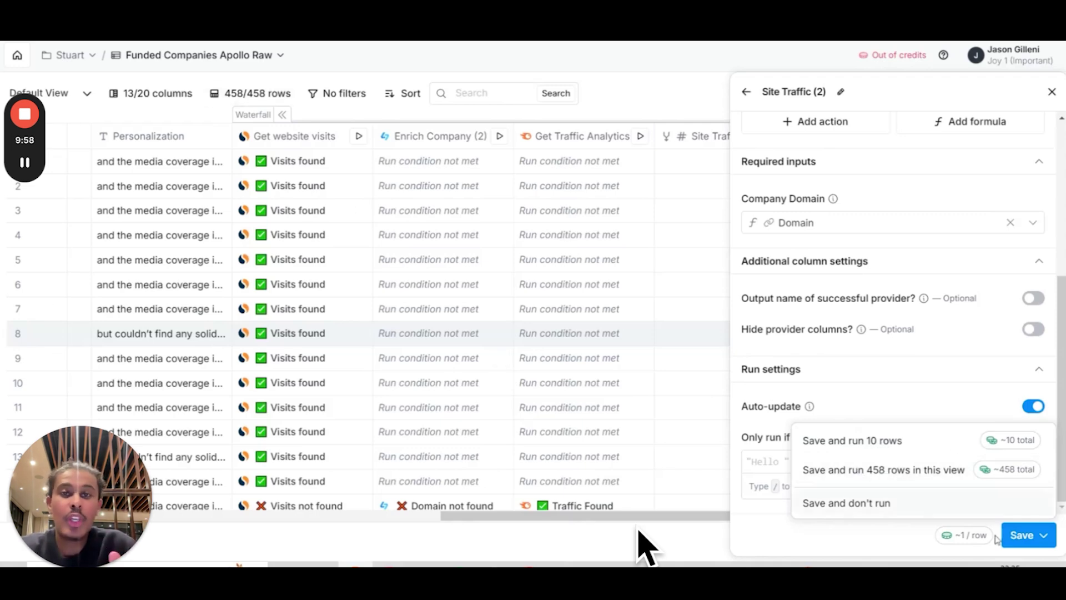
scroll(1024, 193, up, 5)
click(1052, 93)
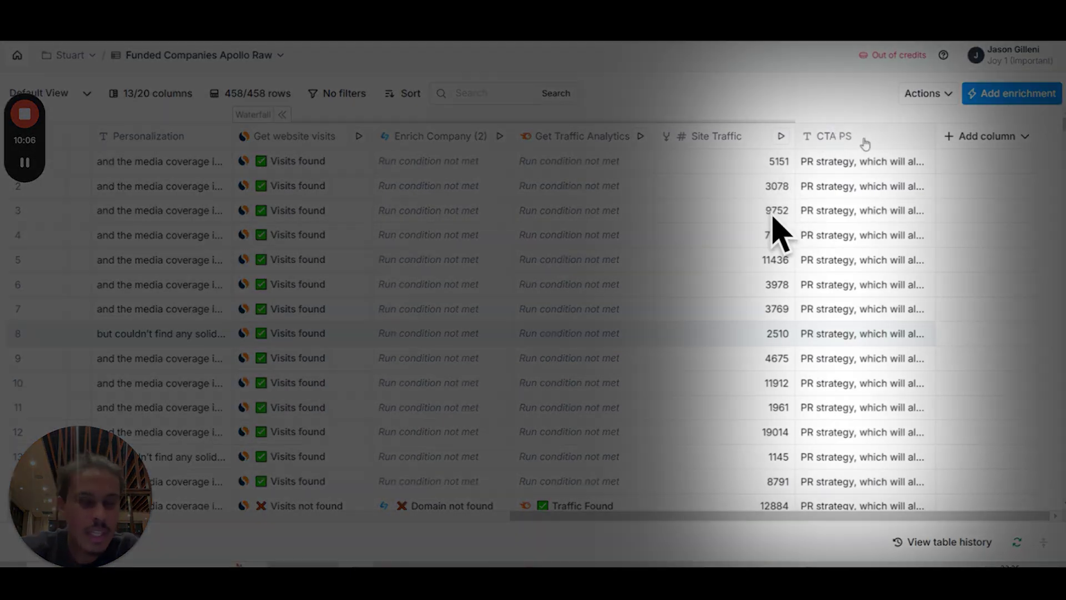
Step: Expand the first row's CTA PS cell, copy its full text and close the expanded view
click(865, 144)
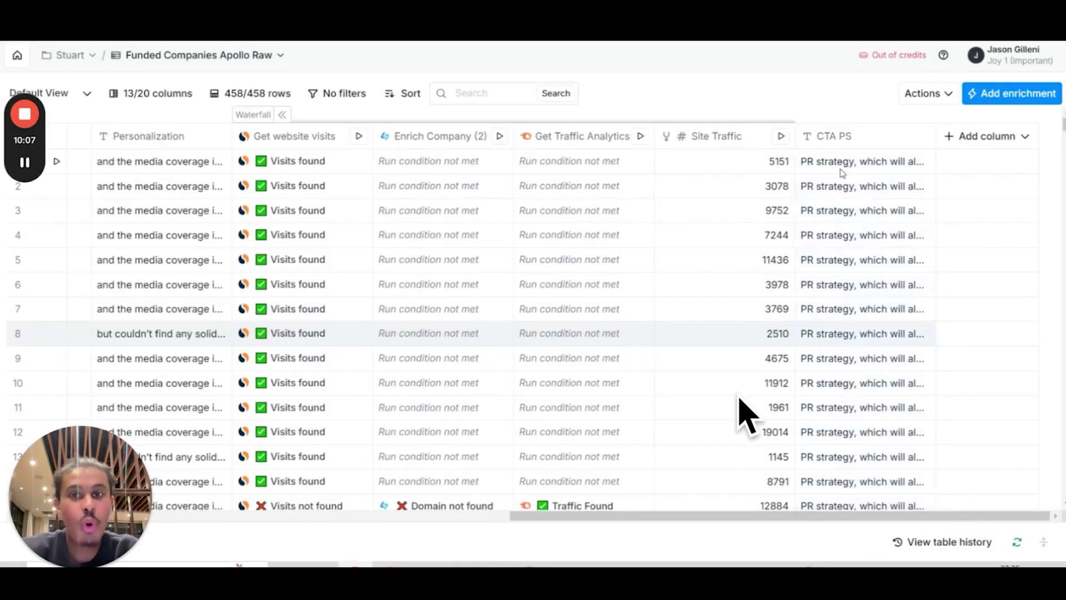
key(Return)
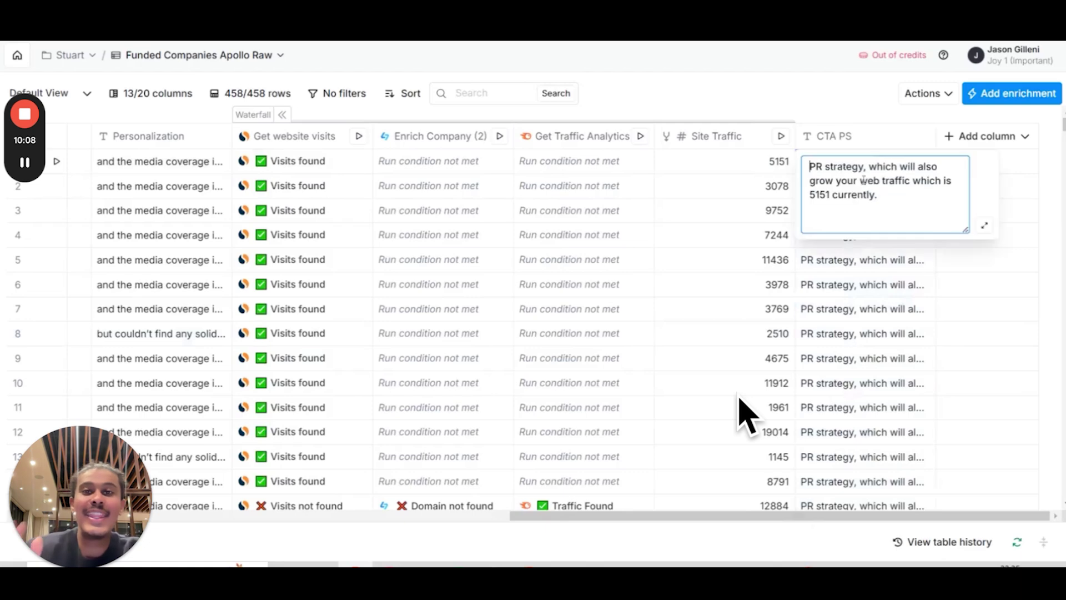
click(982, 227)
key(ctrl+a)
key(ctrl+c)
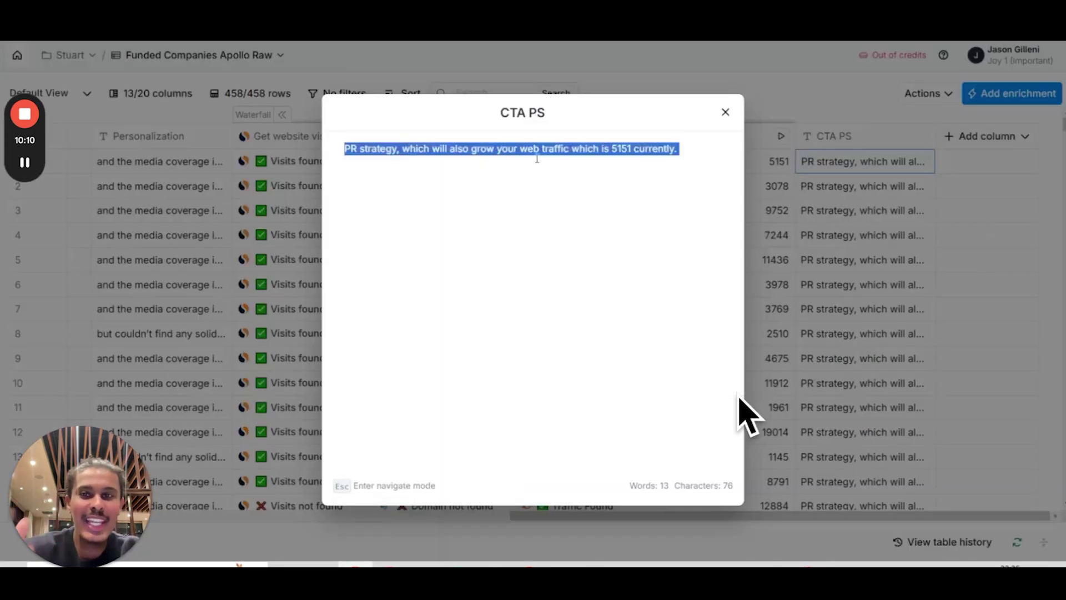
click(725, 113)
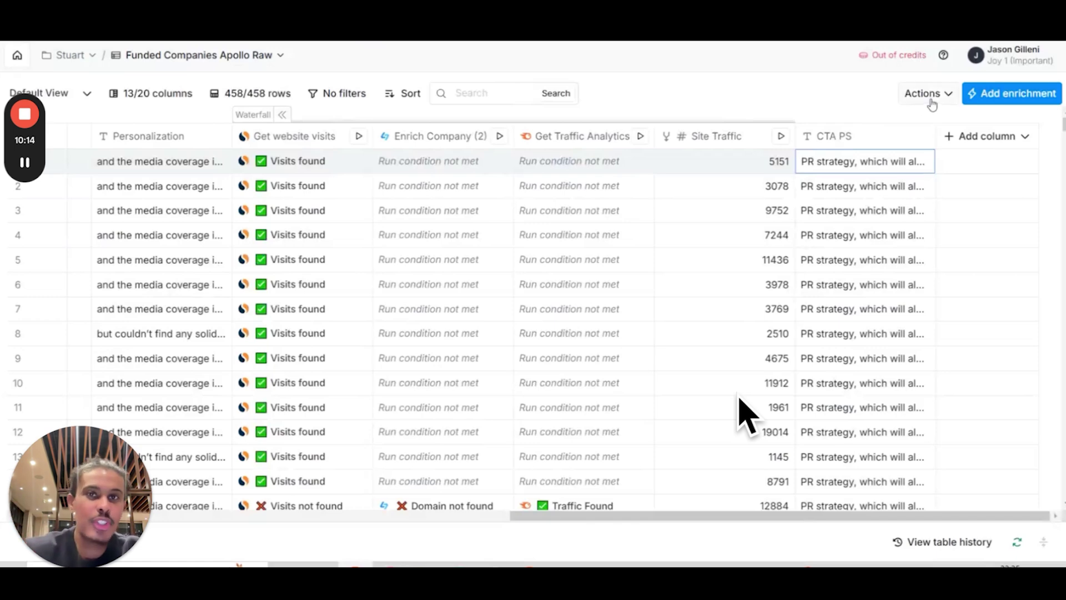
Step: Reopen the first row's CTA PS cell and highlight its wording ahead of the traffic figure
click(974, 138)
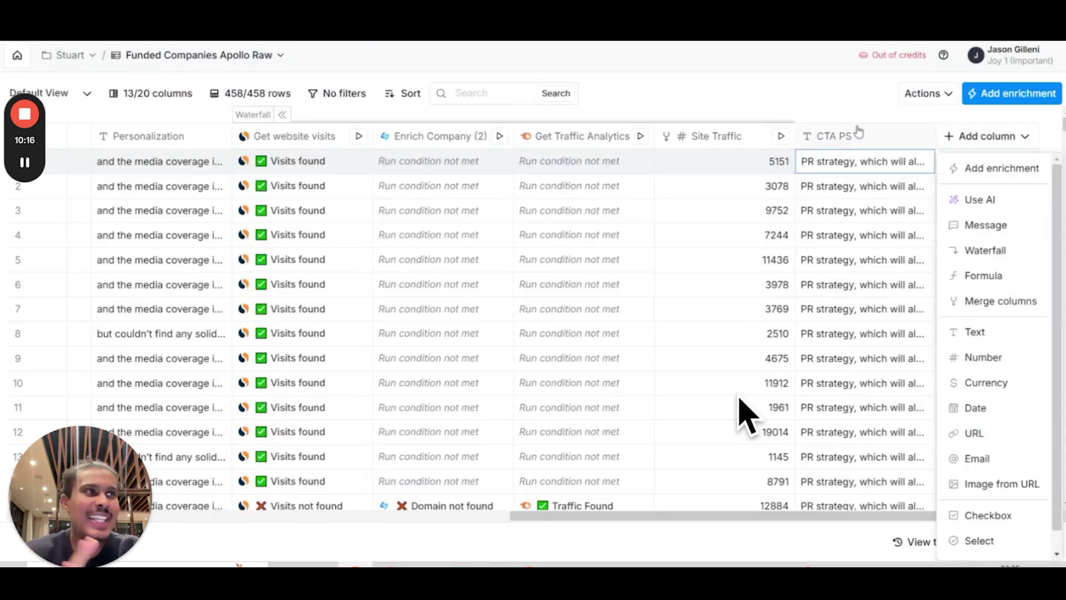
click(836, 191)
click(824, 165)
click(825, 165)
drag(806, 166, 941, 187)
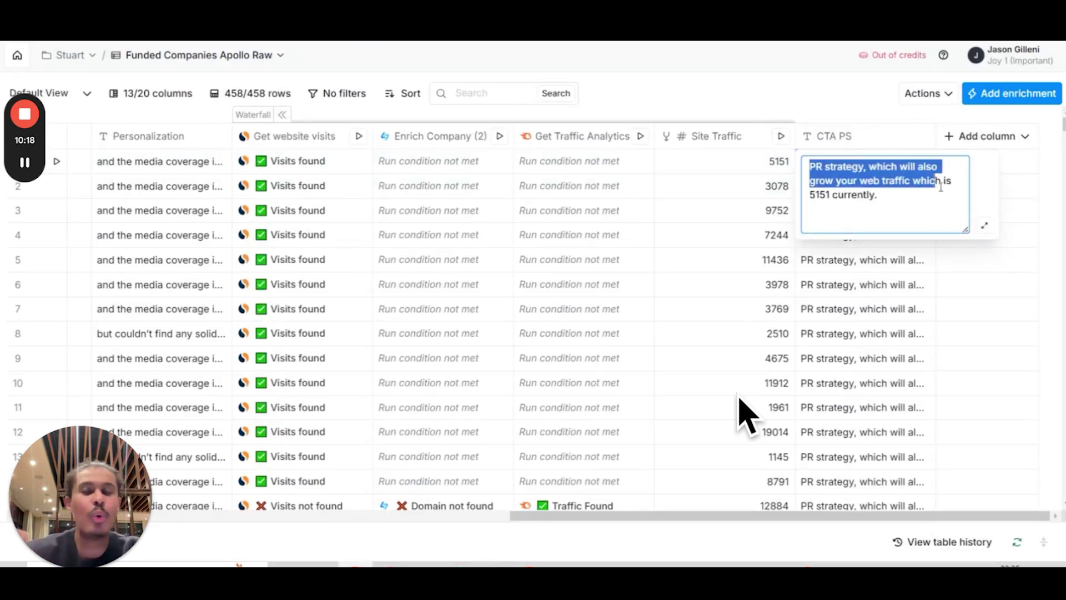
Step: Add a text column named PSSS after the CTA PS column
click(992, 139)
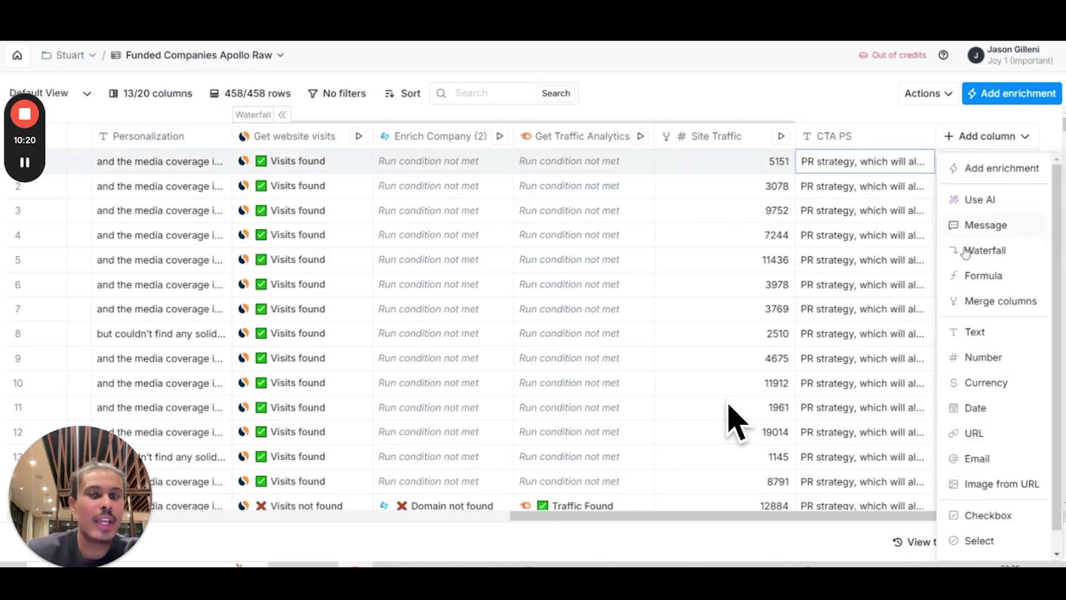
click(974, 332)
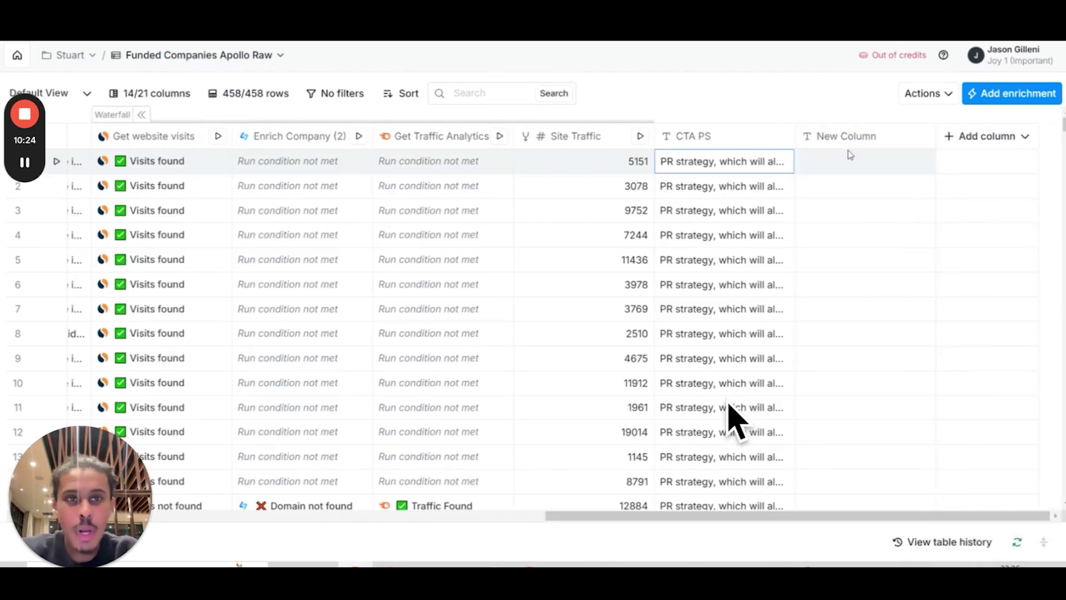
key(Return)
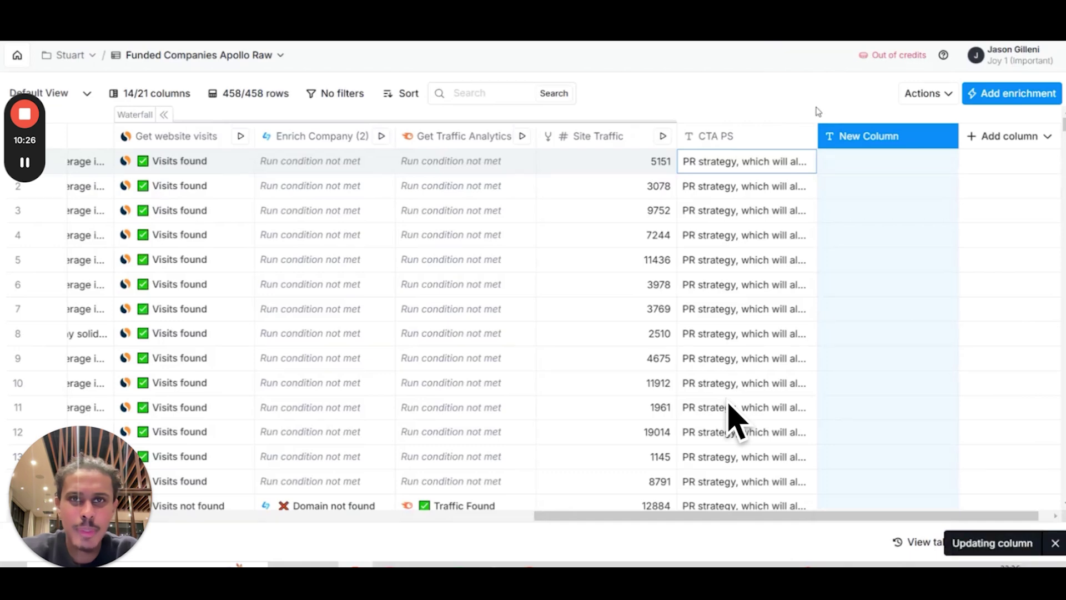
Step: Enter "PR strategy, which will also grow your web traffic which is currently." as the PSSS column's value, leaving out the figure
click(864, 136)
click(841, 195)
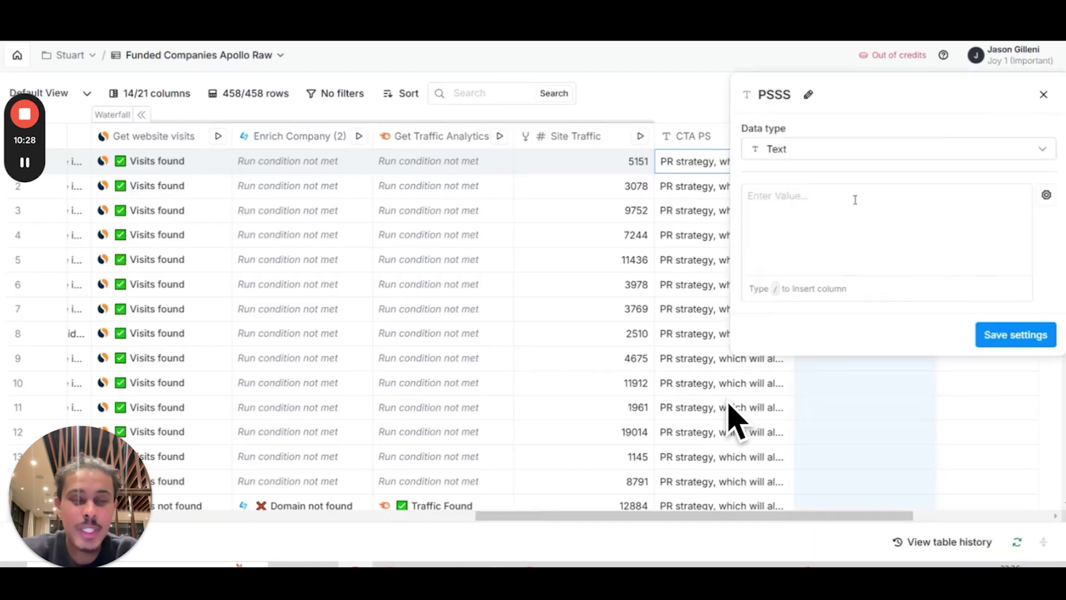
click(792, 227)
key(ctrl+v)
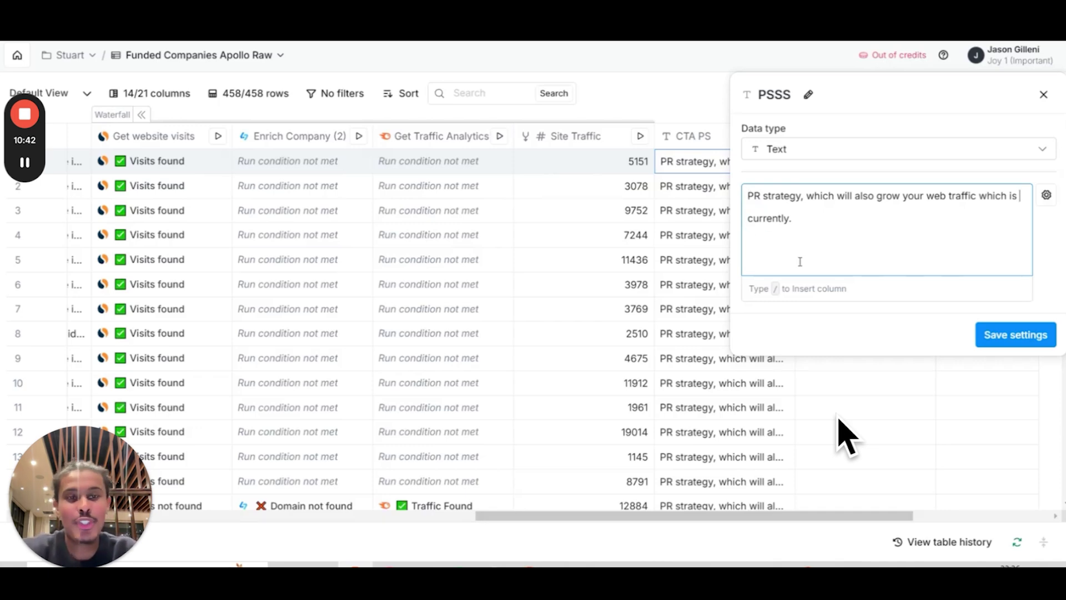
Step: Insert the waterfall's Site Traffic value after "web traffic which is" in the PSSS text and save the column settings
text(/)
scroll(838, 279, down, 5)
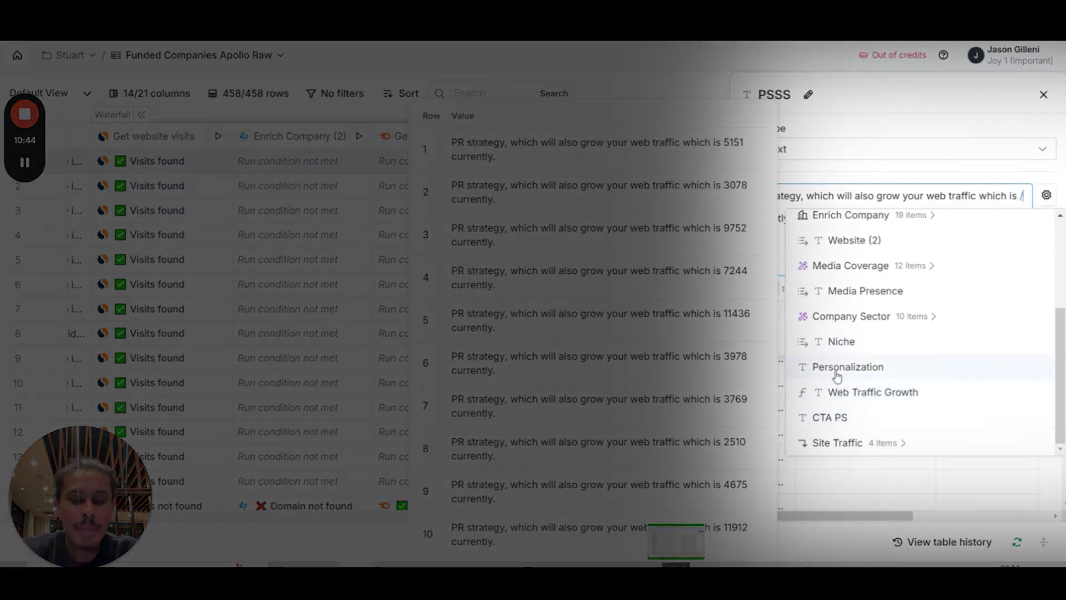
click(836, 442)
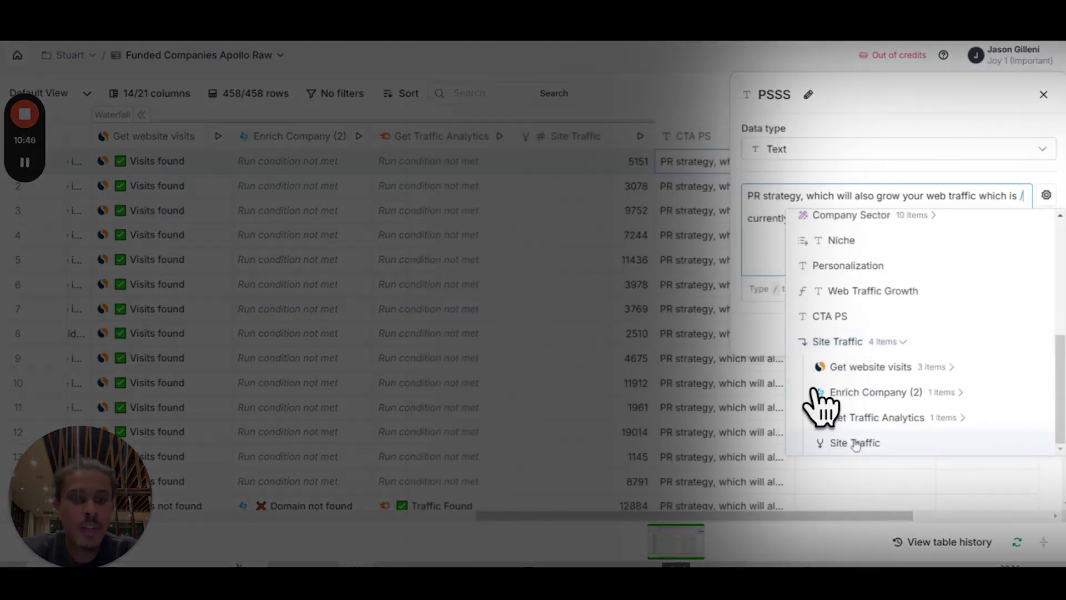
click(854, 442)
click(1000, 334)
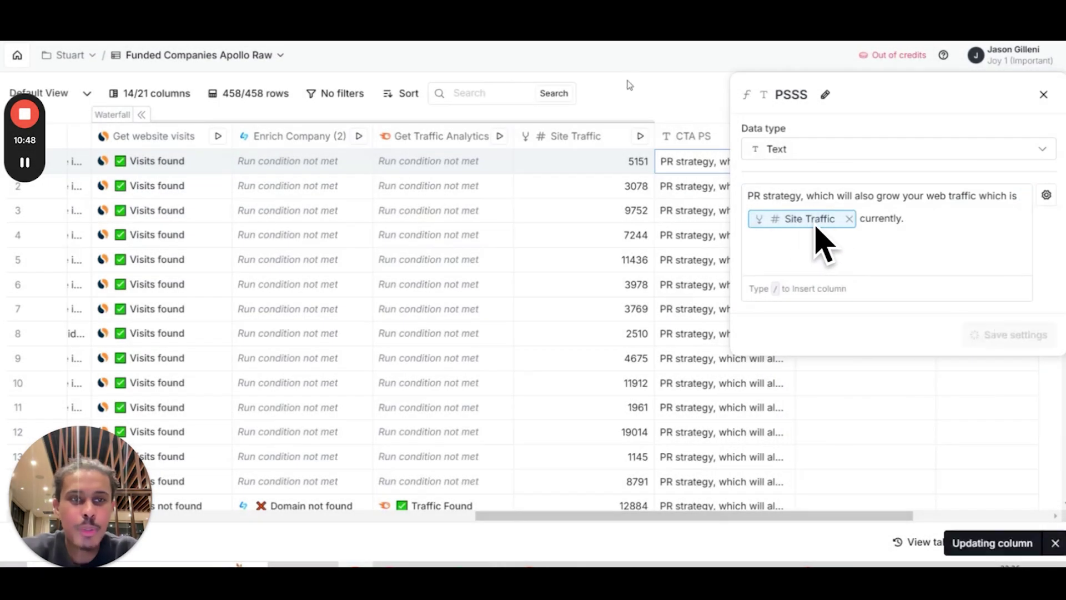
Step: Look over the PSSS column's text across the table's rows
scroll(802, 366, right, 2)
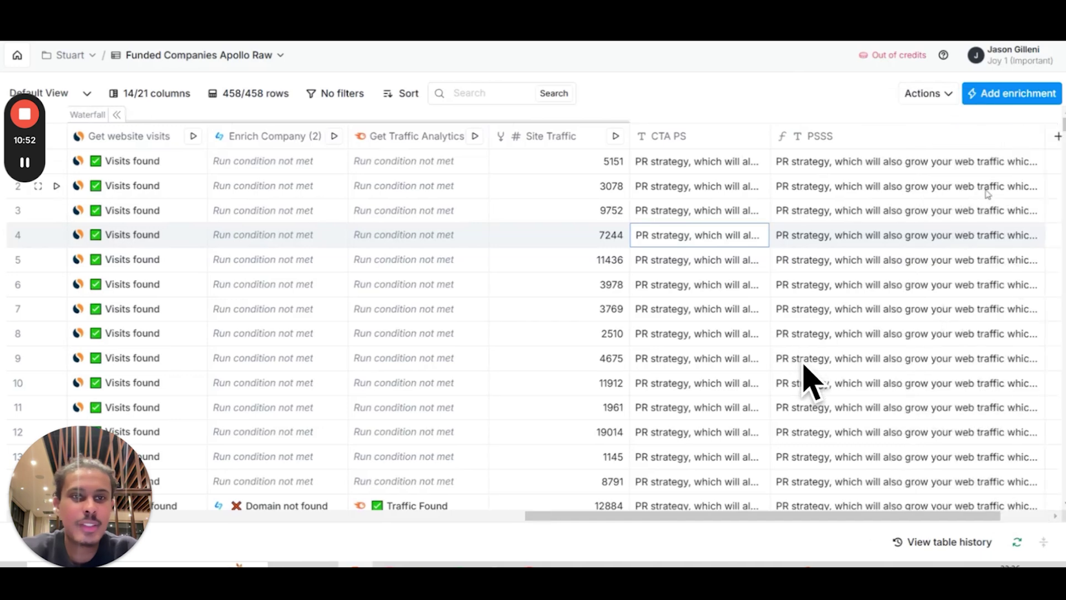
scroll(813, 355, right, 3)
click(833, 210)
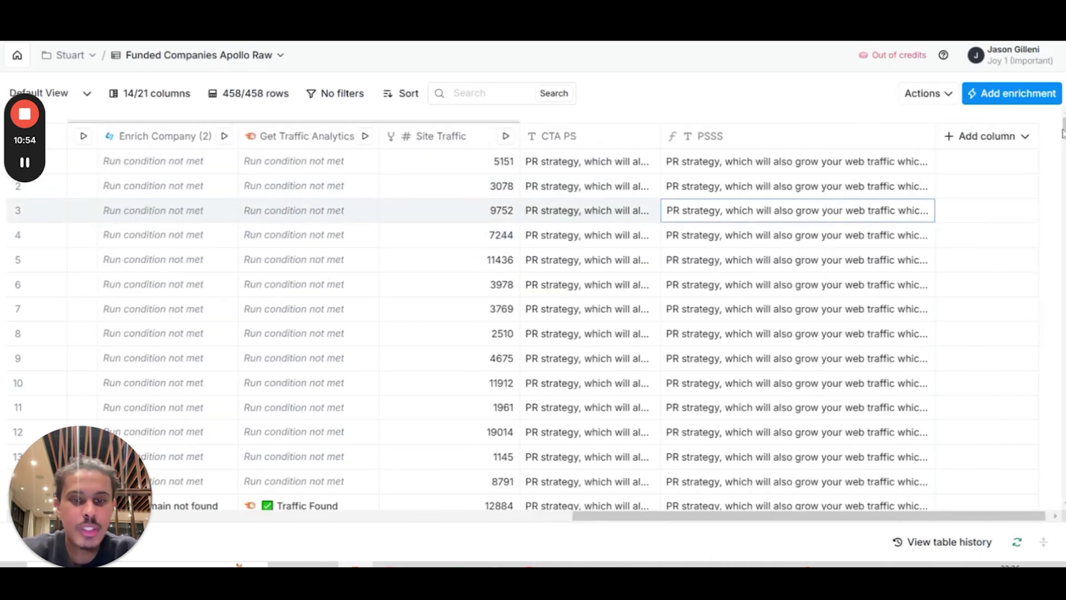
drag(935, 136, 848, 143)
Step: Open the people search for the table's companies and look through its filter sections
click(888, 284)
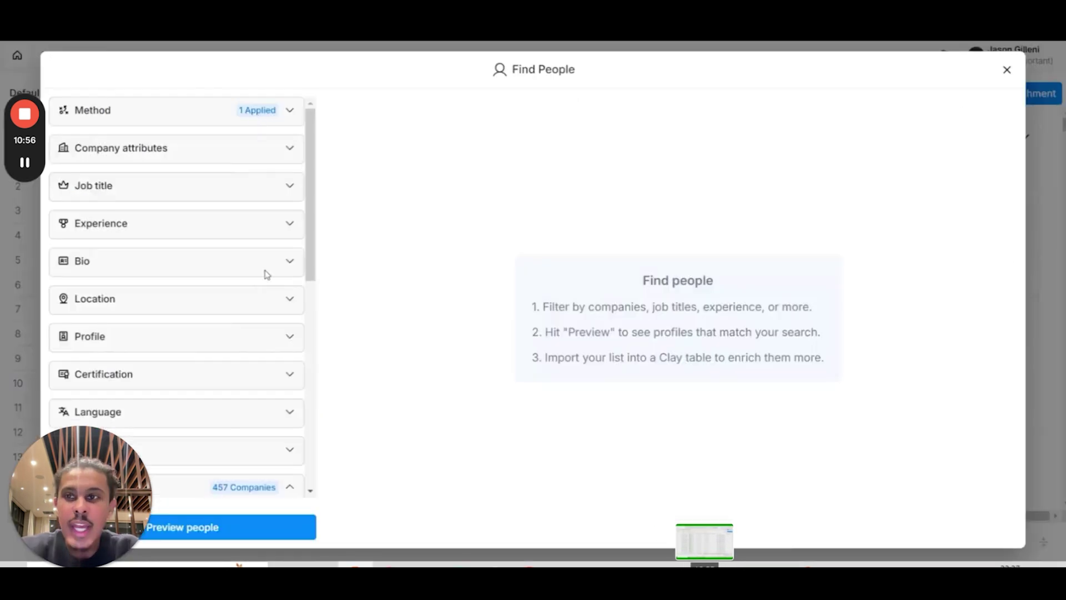
scroll(266, 274, down, 10)
scroll(143, 354, up, 10)
click(290, 157)
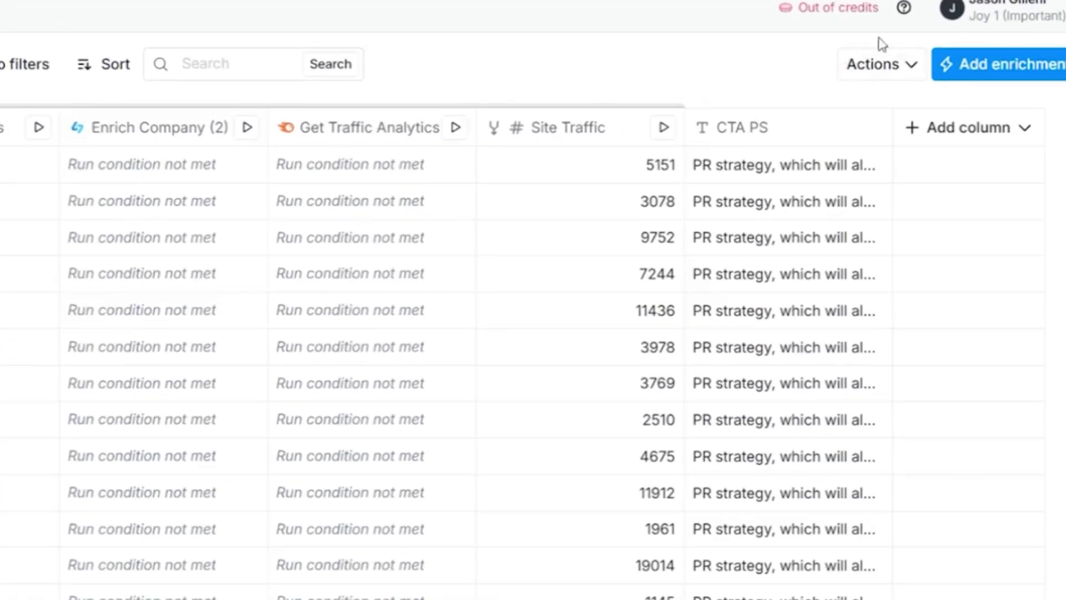
Step: Start finding people at the companies in this table
click(939, 92)
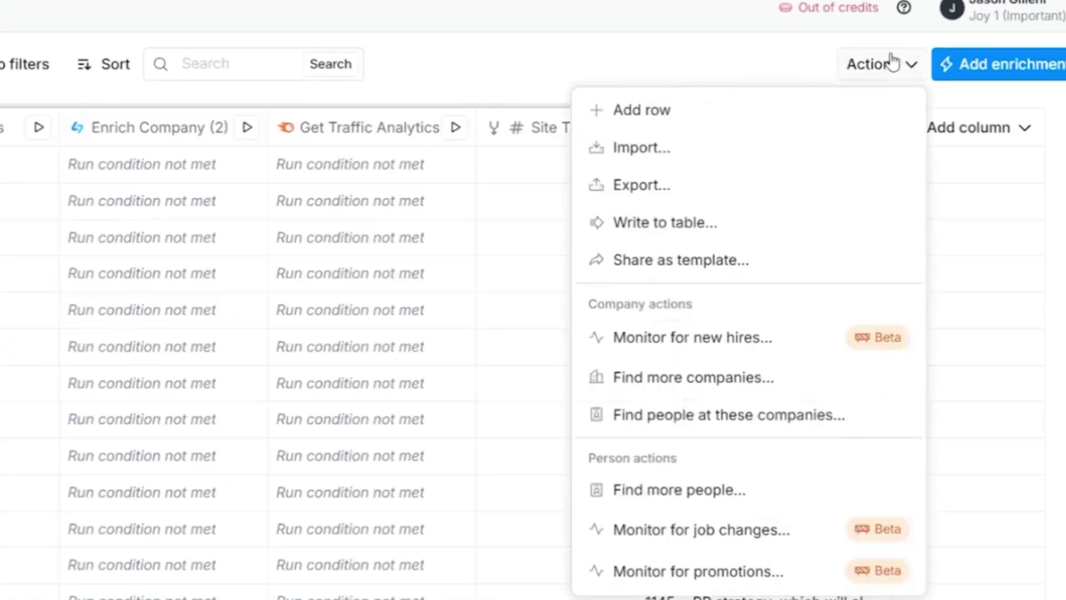
click(729, 423)
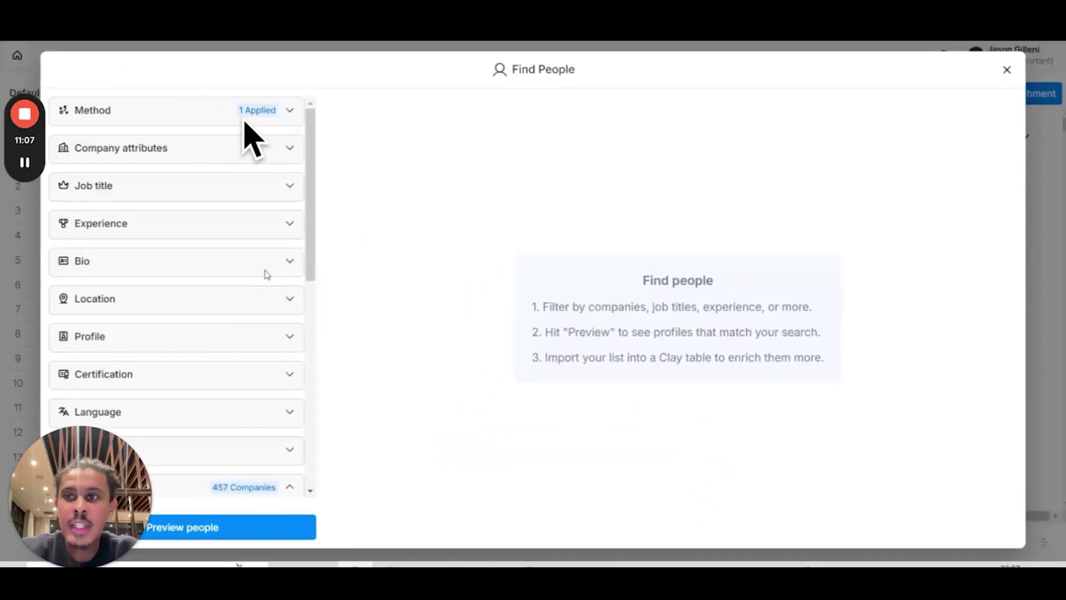
click(254, 112)
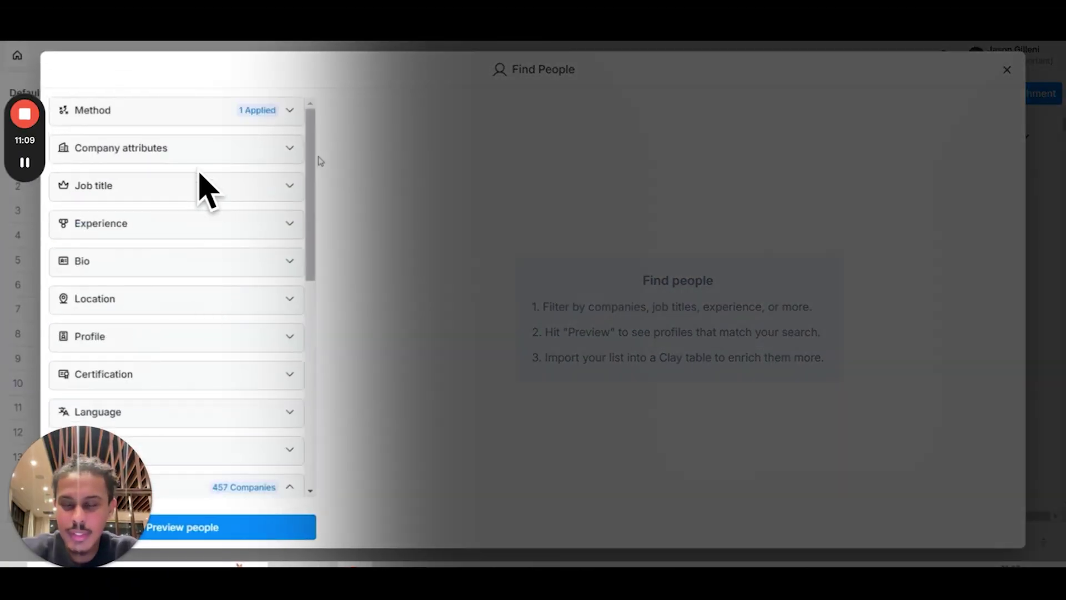
Step: Examine the company attribute filters and the available company sizes, and collapse the section without setting any
click(289, 157)
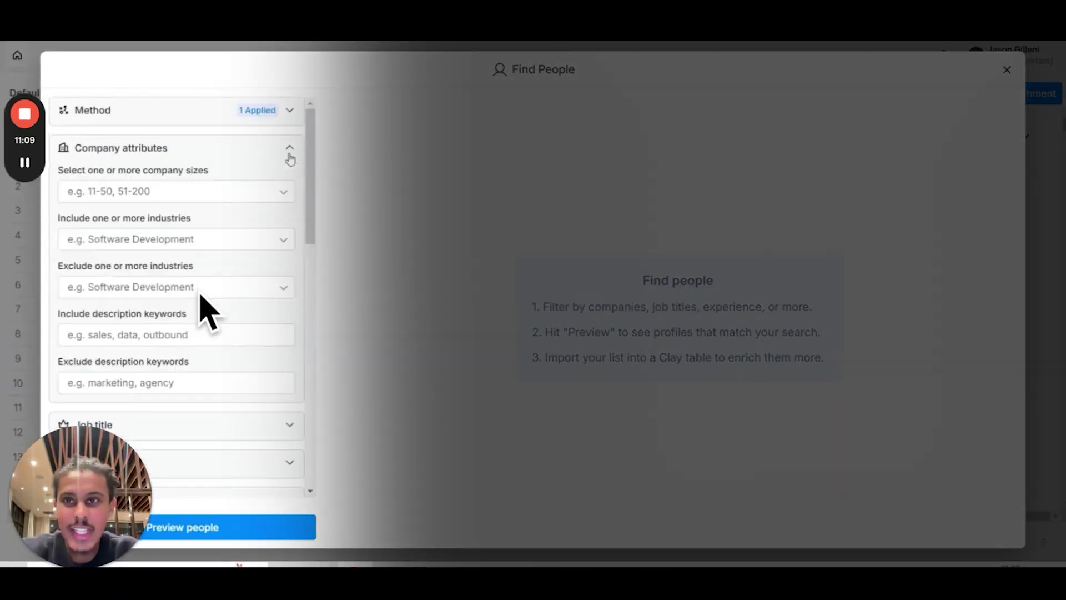
scroll(202, 275, down, 1)
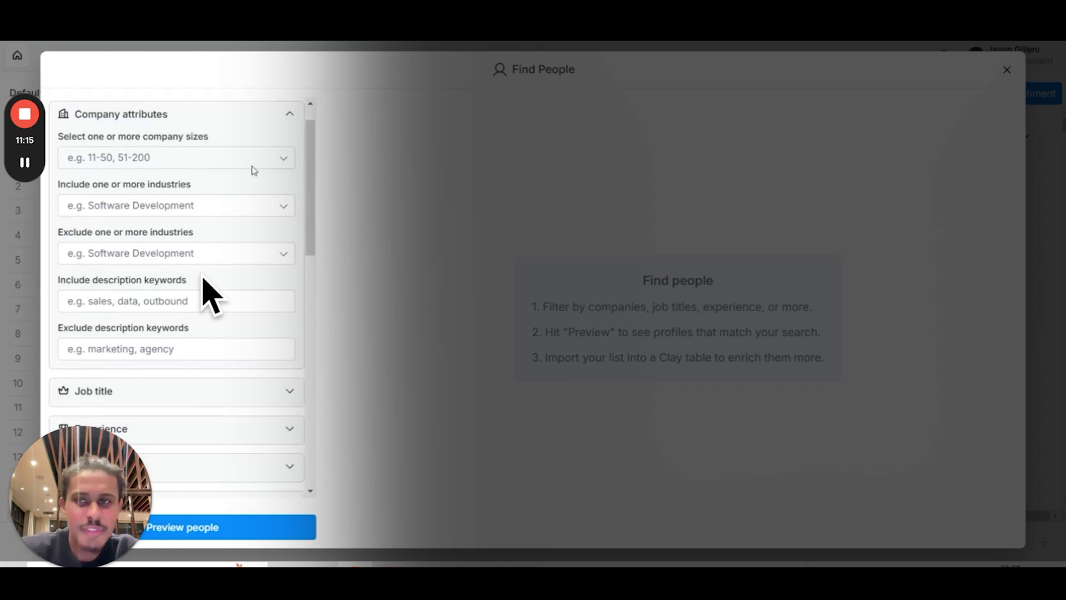
click(227, 158)
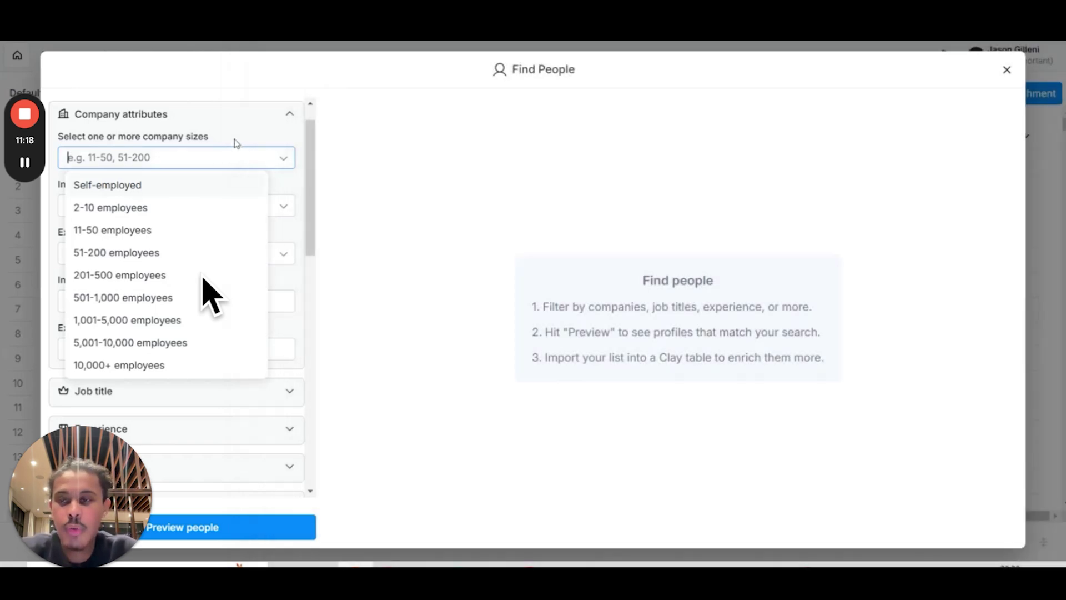
click(235, 143)
scroll(235, 143, up, 1)
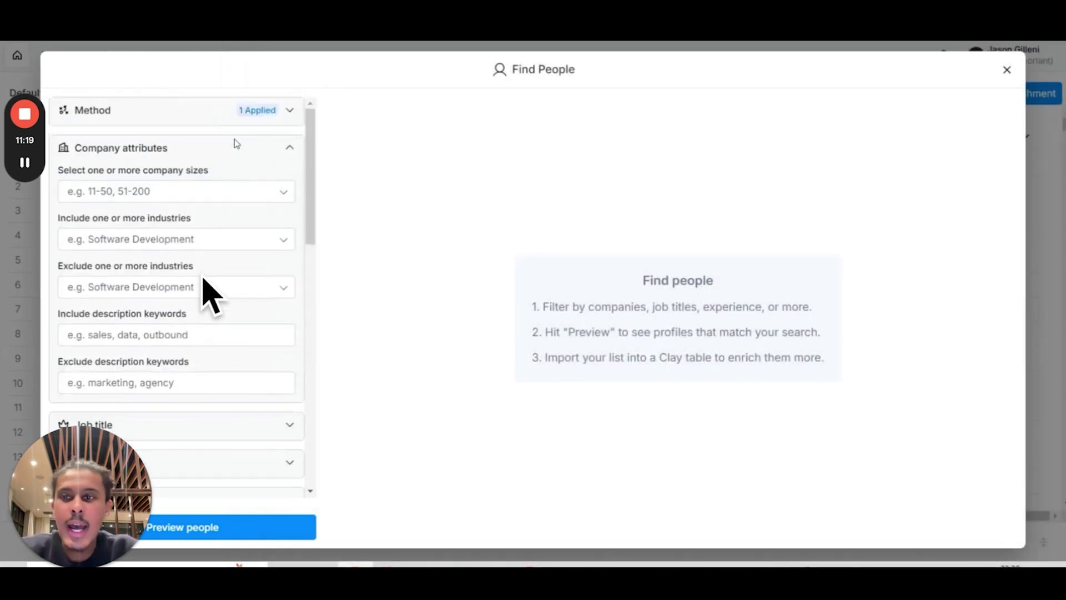
click(290, 148)
scroll(292, 157, down, 1)
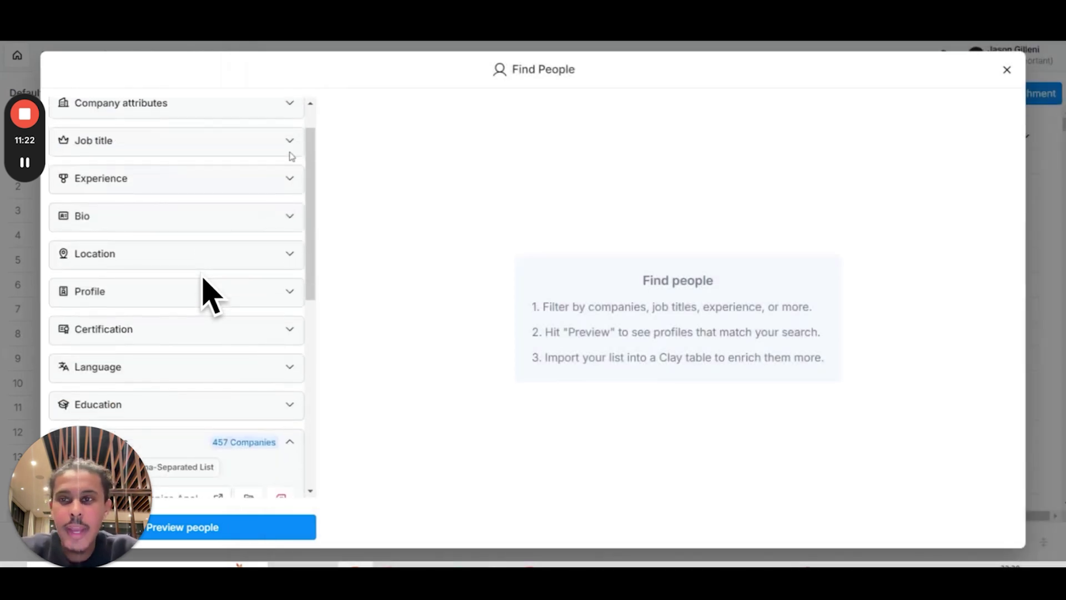
Step: Expand the job title filters and begin setting the levels to include
click(285, 145)
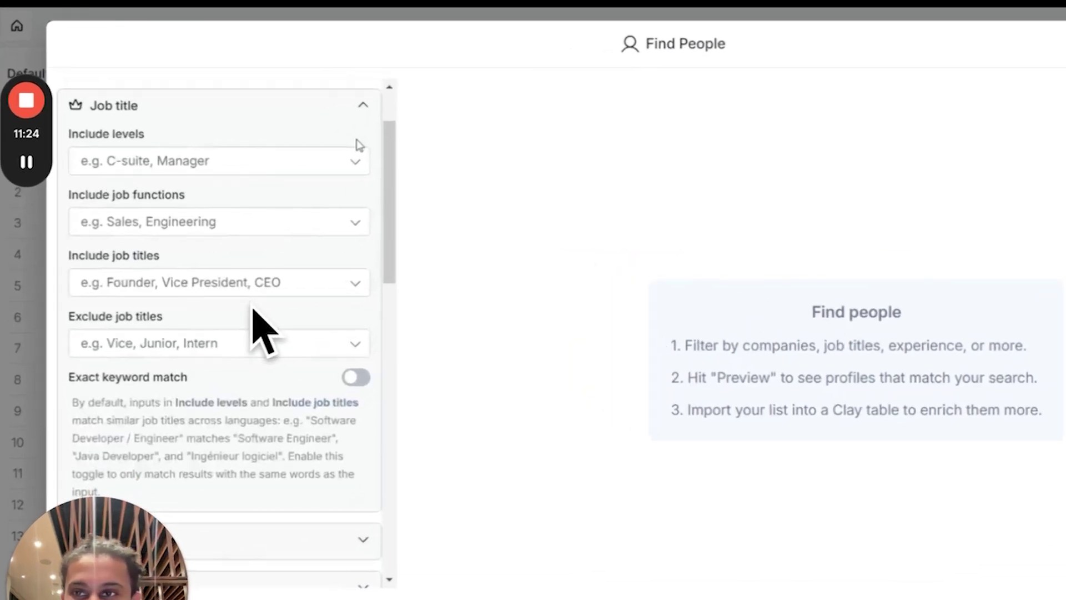
click(255, 161)
text(Fon)
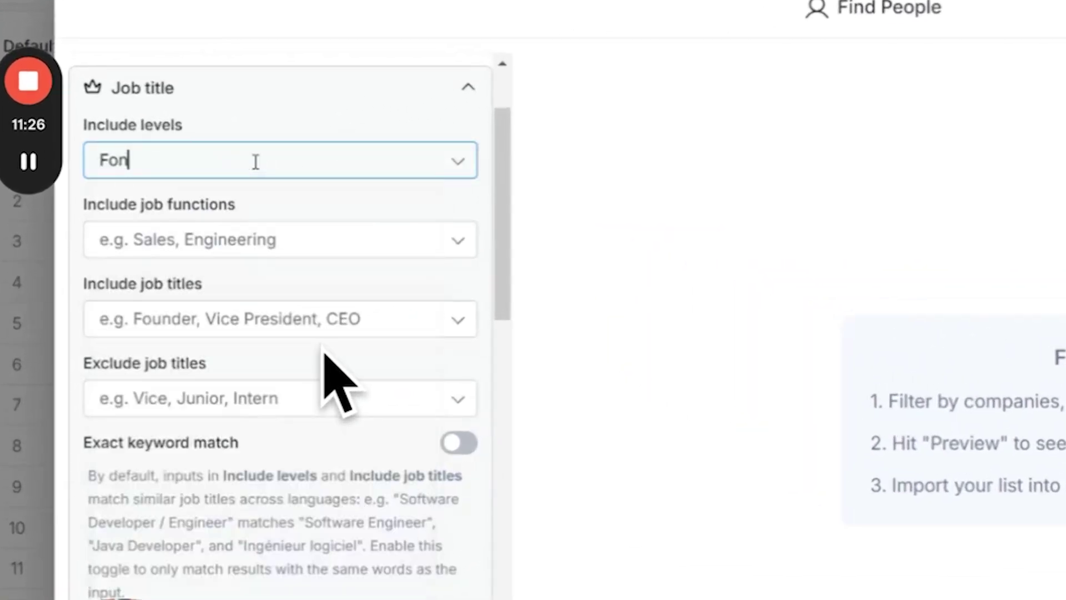
key(BackSpace)
key(BackSpace)
key(BackSpace)
key(BackSpace)
key(BackSpace)
key(BackSpace)
key(BackSpace)
text(C)
key(BackSpace)
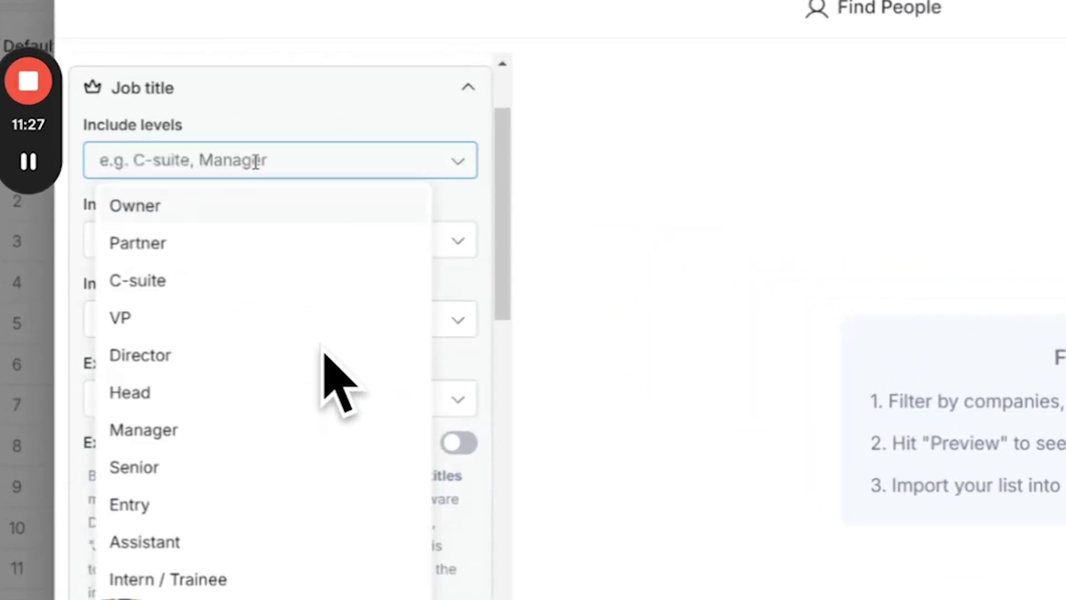
Step: Include the Owner level in the job title filters
click(340, 121)
scroll(346, 194, down, 1)
click(271, 161)
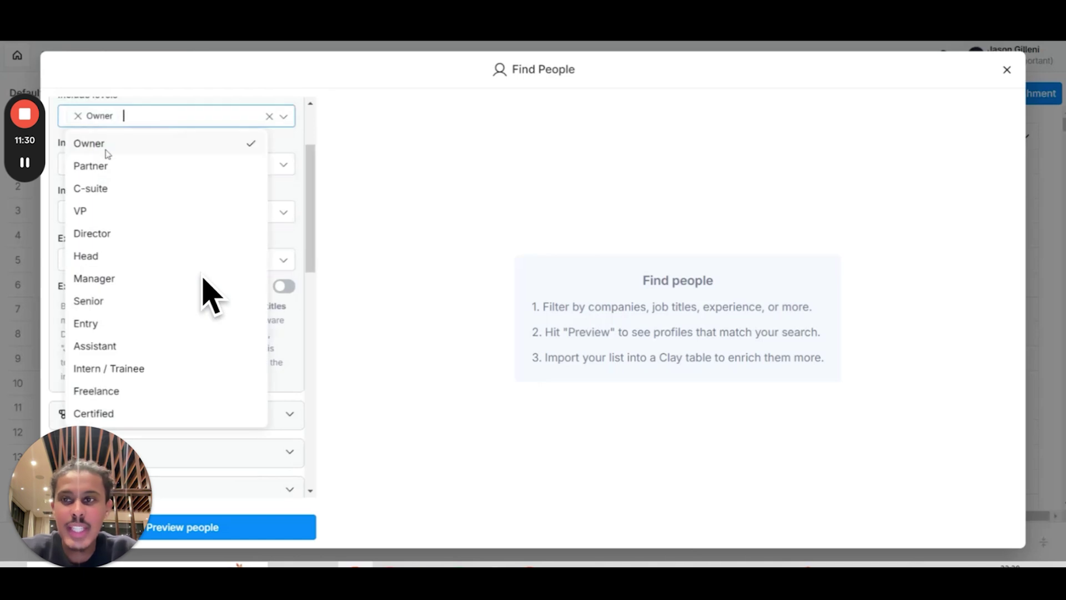
Step: Clear all included levels from the job title filters and look through the available job functions without choosing any
click(114, 190)
click(269, 117)
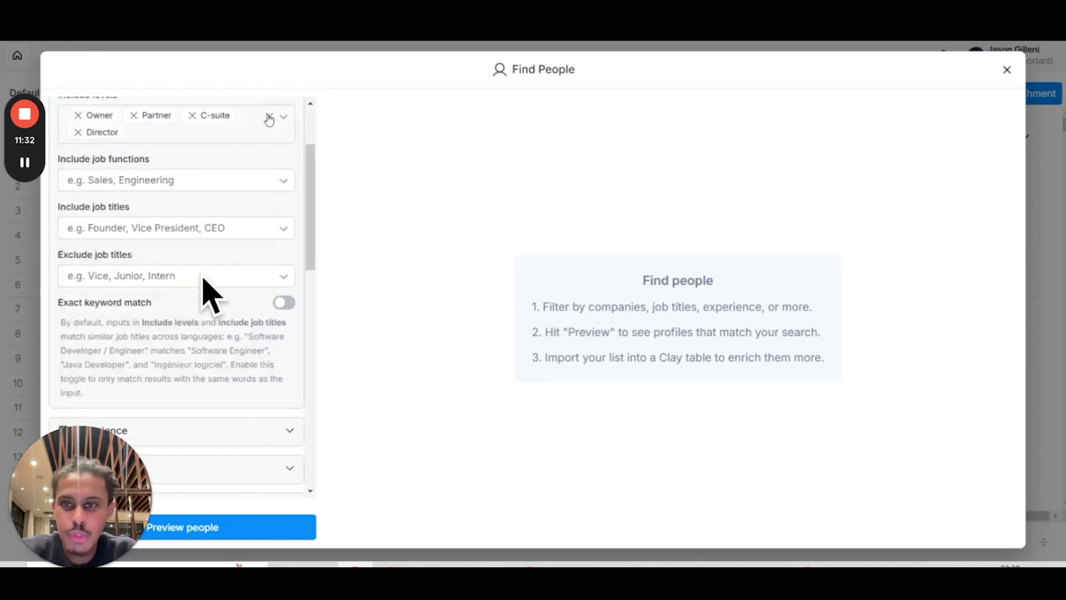
click(209, 164)
scroll(150, 326, down, 5)
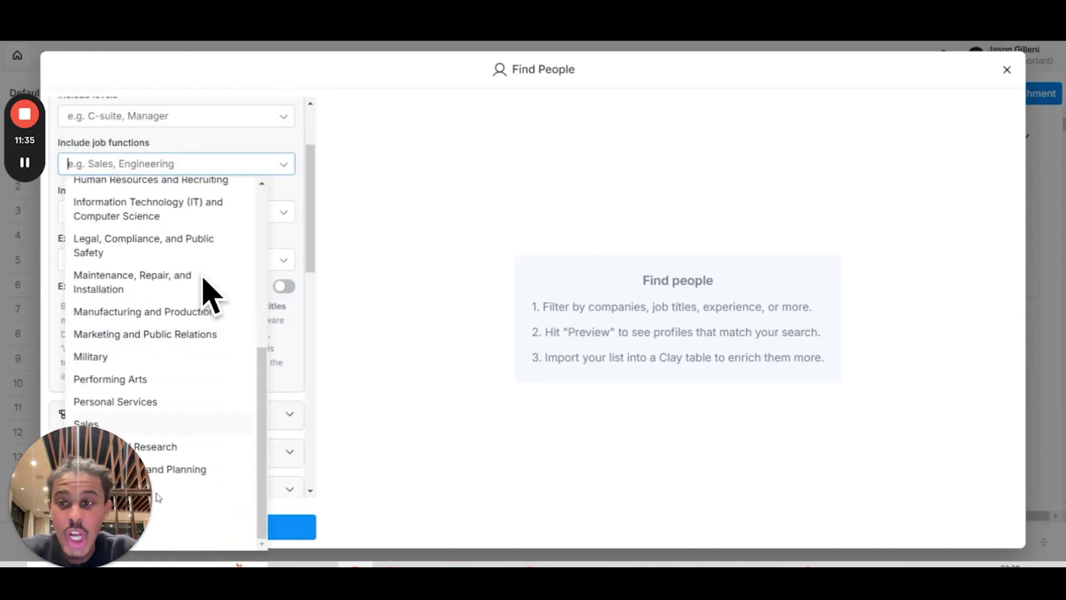
scroll(150, 378, up, 3)
click(283, 187)
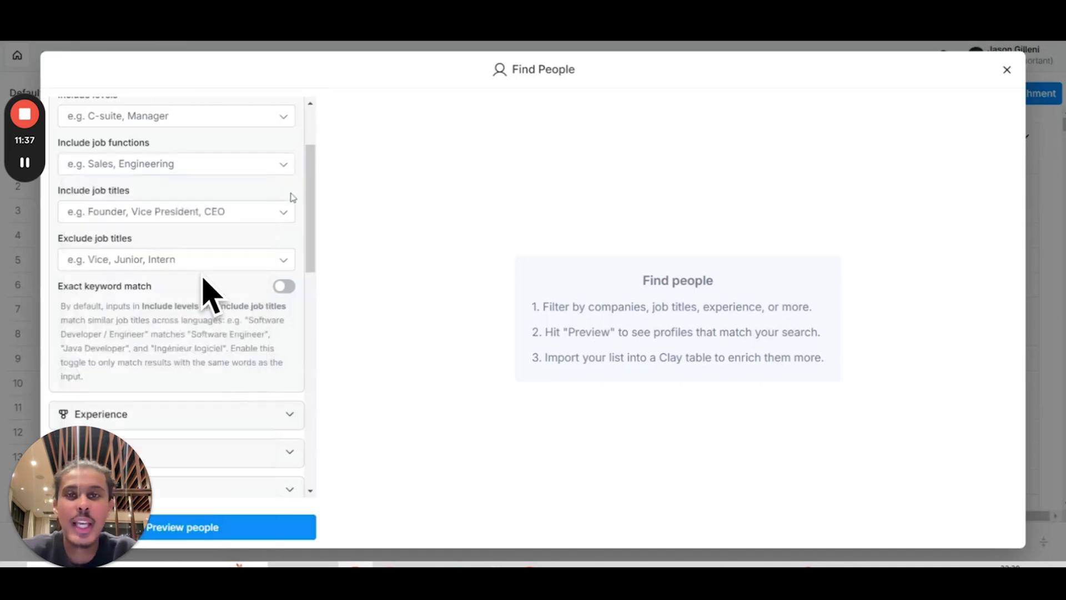
Step: Include the job titles Founder, CEI, CEO and CMO in the people search
click(210, 213)
text(Founder)
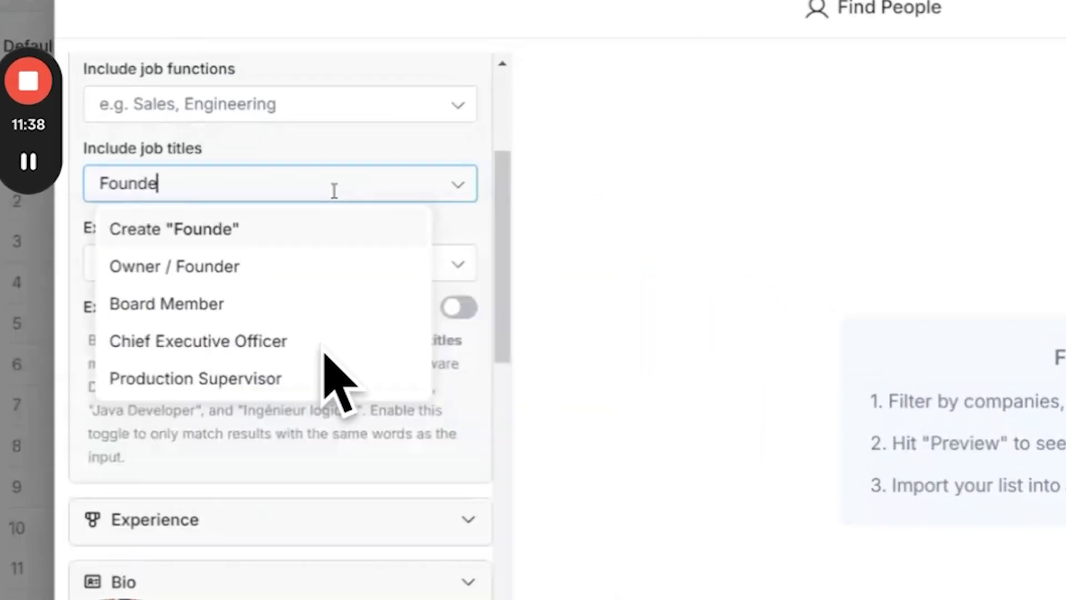
key(Return)
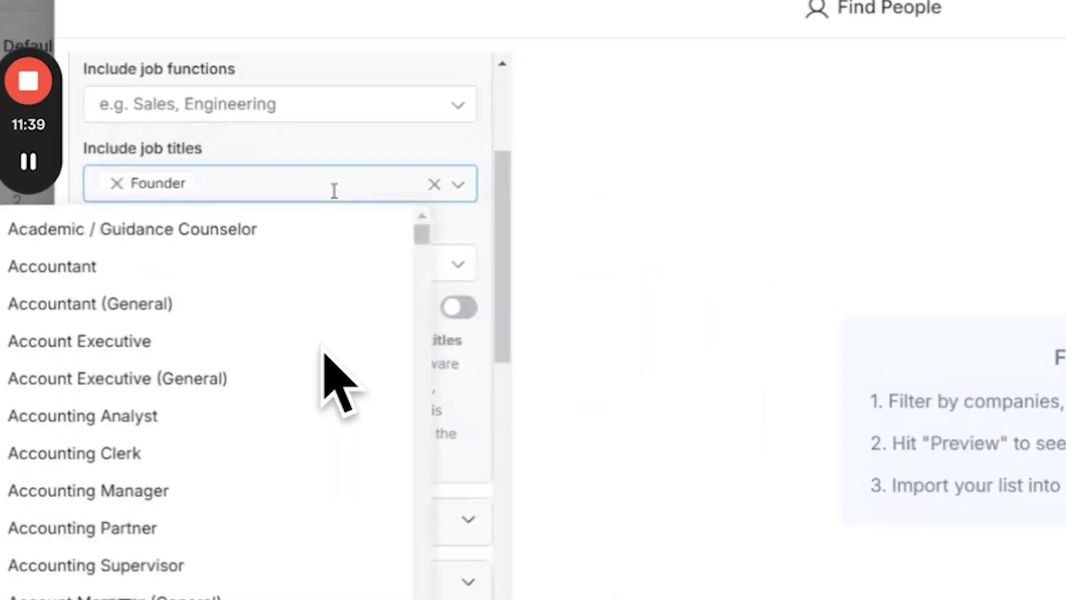
text(CEI)
key(Return)
text(CEO)
key(Return)
text(CMO)
key(Return)
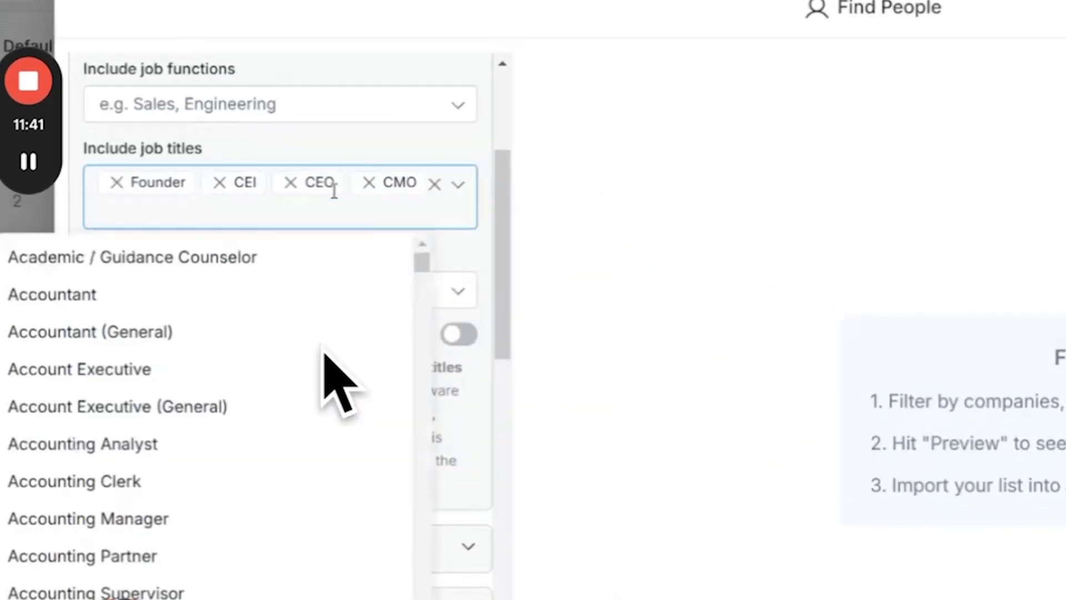
Step: Add CFO and COO to the included job titles
text(SFO)
key(BackSpace)
key(BackSpace)
key(BackSpace)
text(CFO)
key(Return)
text(COO)
key(Return)
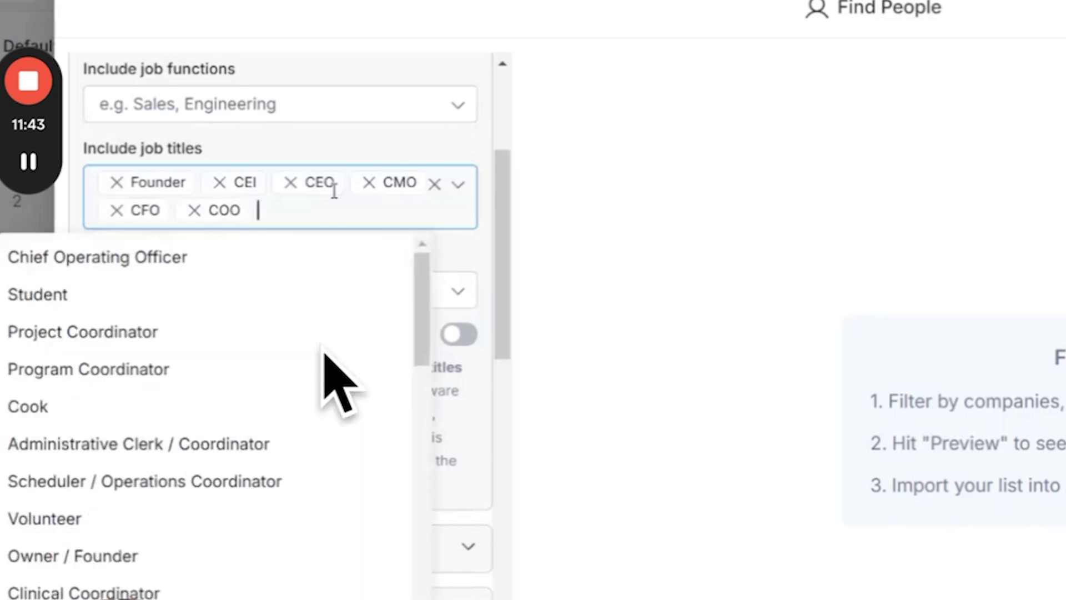
key(Escape)
Step: Exclude the job titles Intern and Junior from the people search
scroll(325, 352, down, 3)
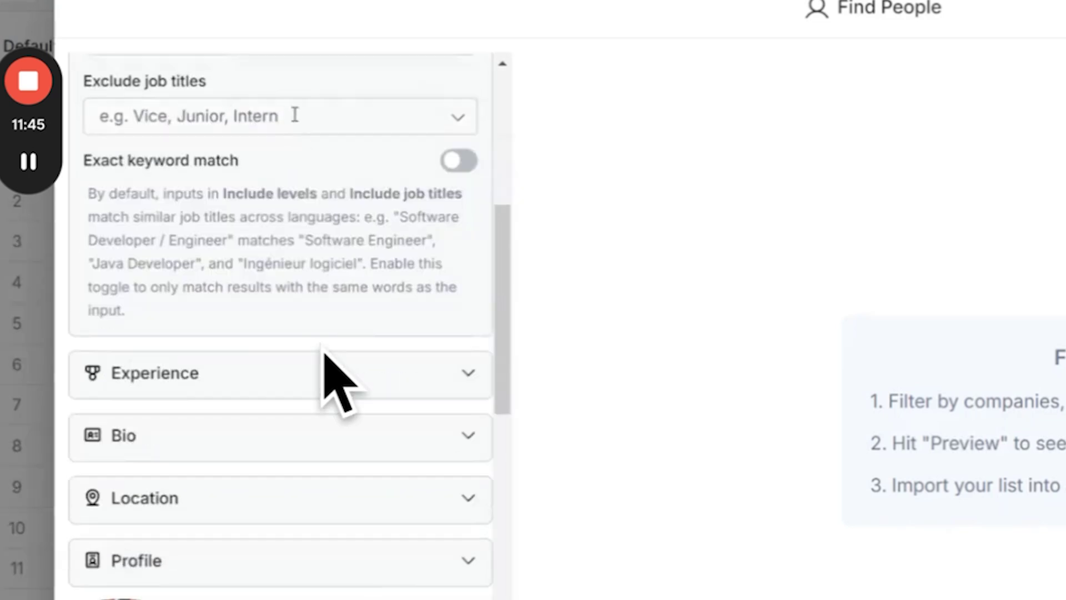
click(294, 115)
text(Intern Junior)
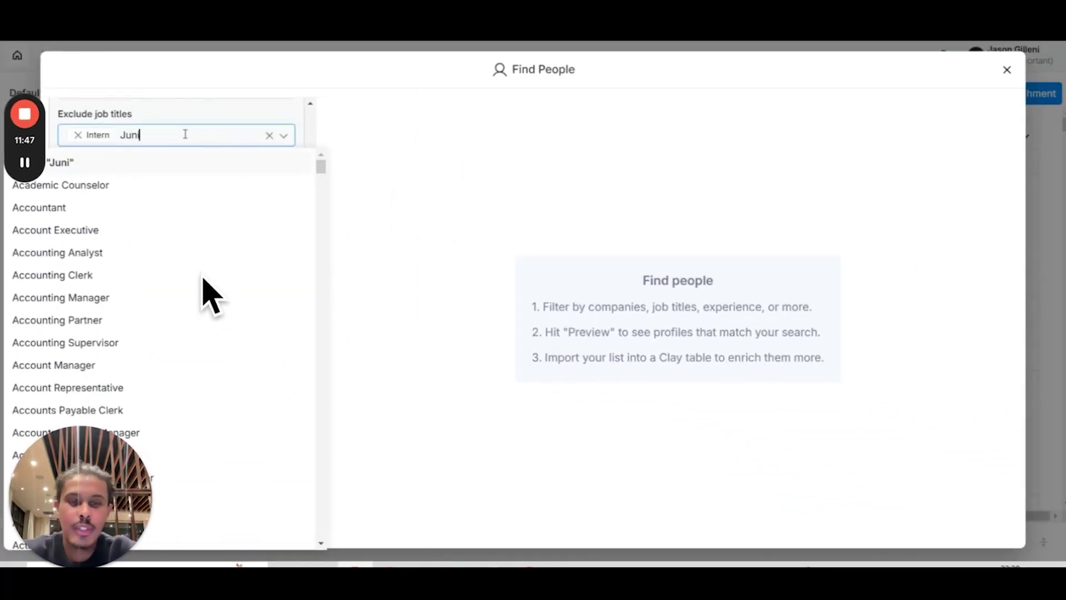
click(267, 111)
Step: Expand the location filters and look over the bio keyword filters without setting any
scroll(267, 217, down, 4)
scroll(265, 213, up, 1)
click(217, 153)
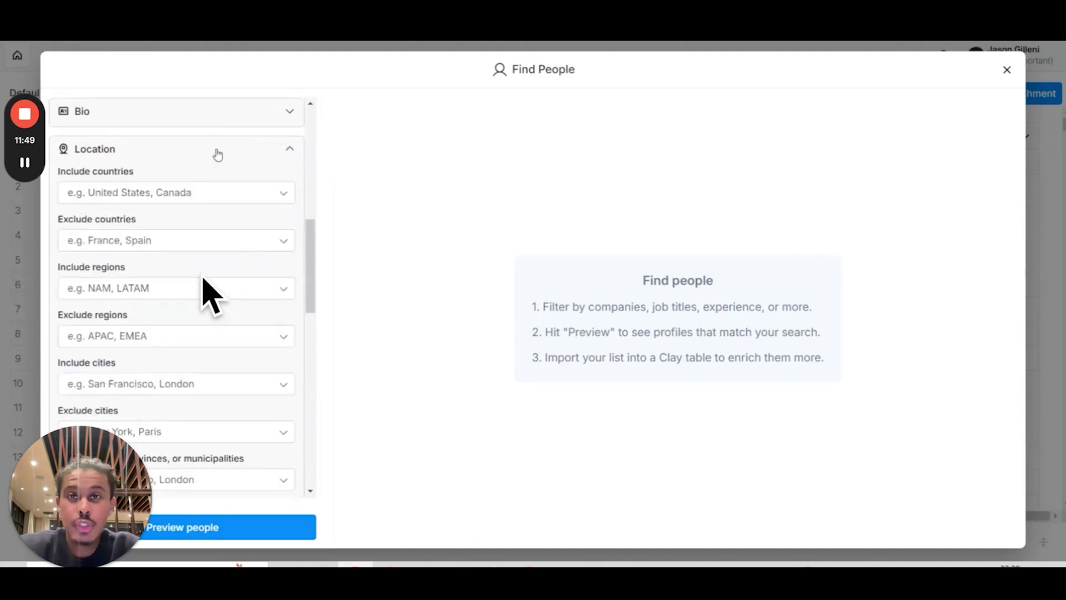
scroll(144, 130, up, 1)
click(145, 127)
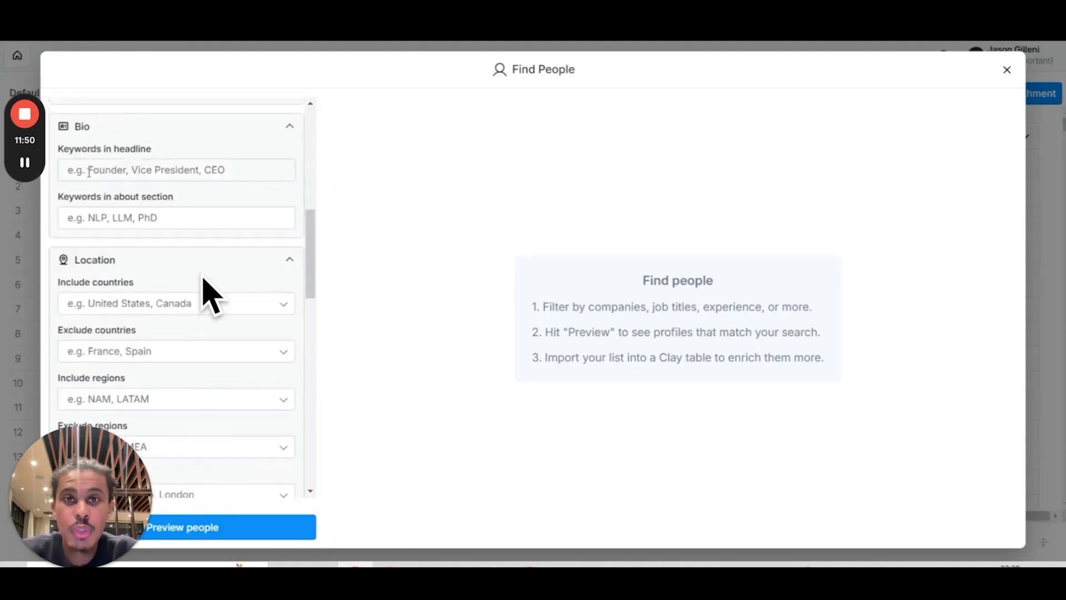
click(283, 133)
Step: Limit the people's location to the country United States
scroll(194, 154, down, 1)
click(193, 153)
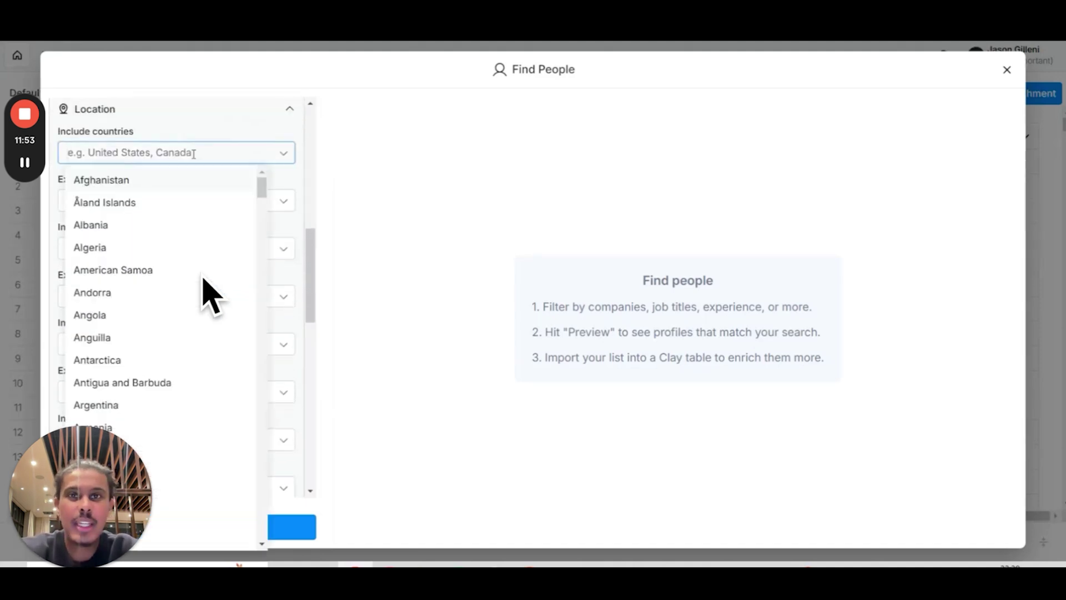
text(United)
click(162, 267)
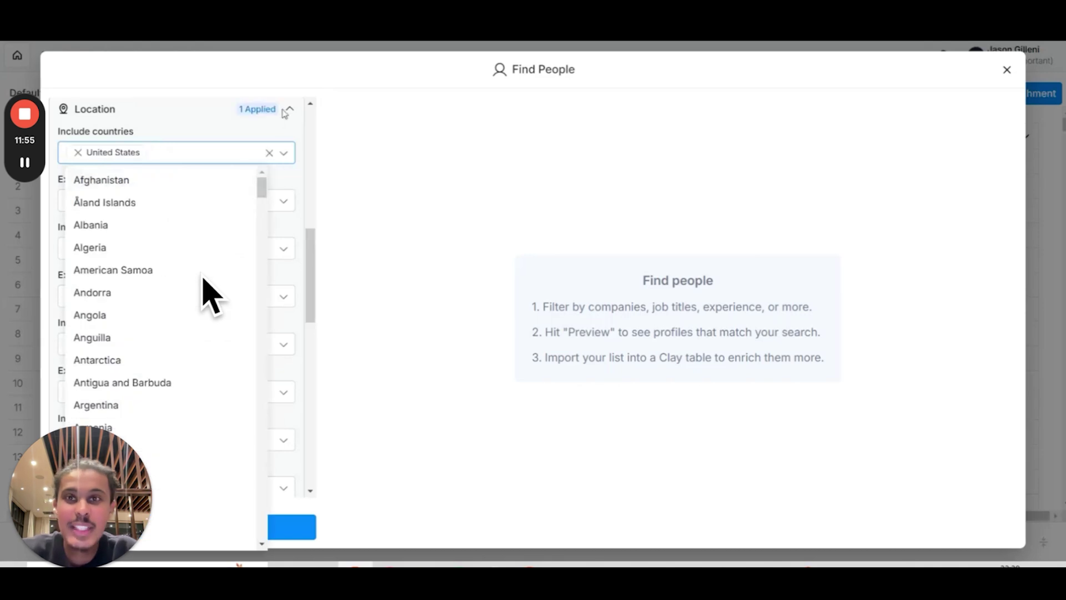
scroll(286, 139, down, 10)
Step: Look over the certification keywords filter and review the filter sections down to the source companies
click(286, 139)
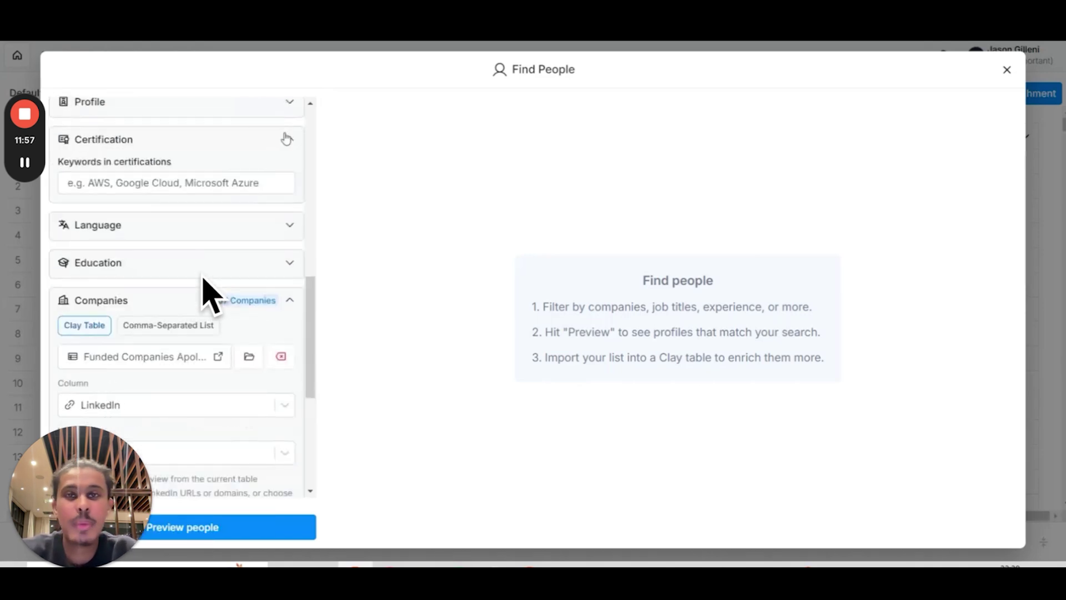
click(284, 139)
scroll(202, 277, up, 10)
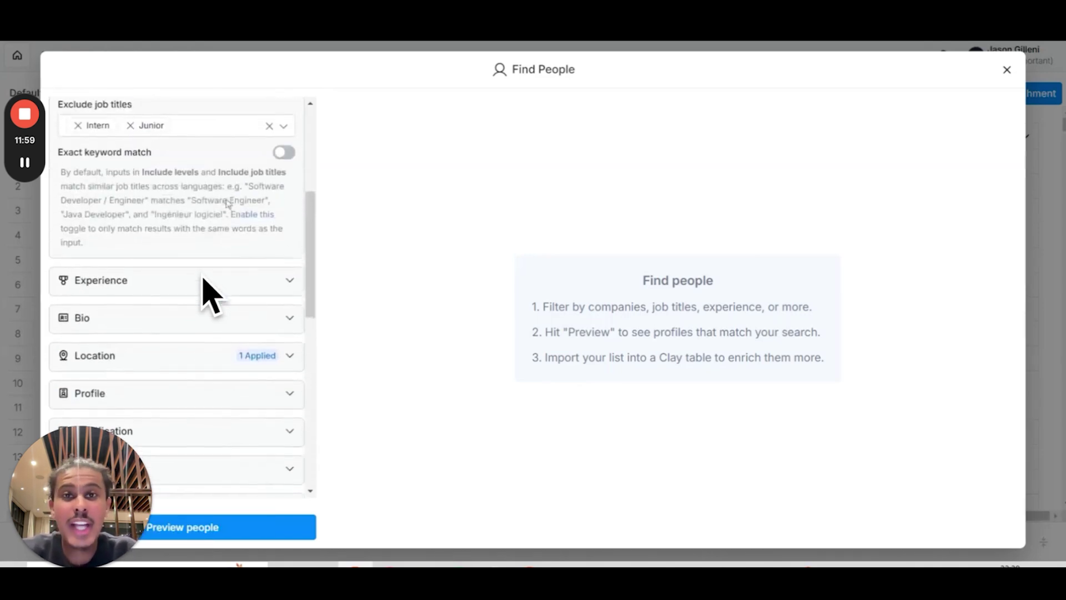
scroll(202, 278, down, 11)
scroll(202, 277, down, 2)
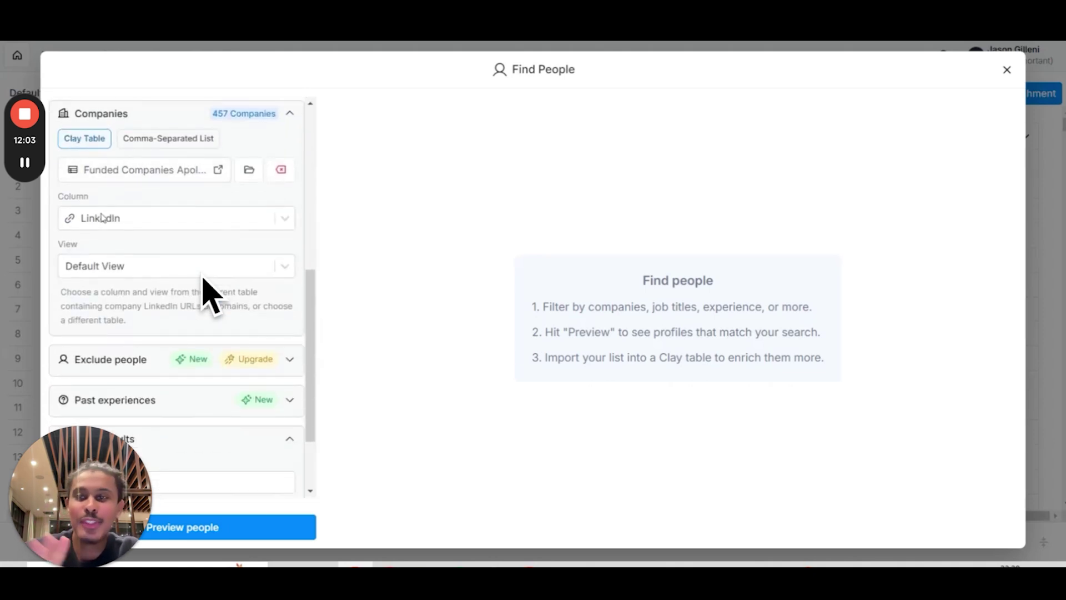
Step: Switch the column identifying the source companies to Domain, set it back to LinkedIn, and collapse the companies section
click(89, 214)
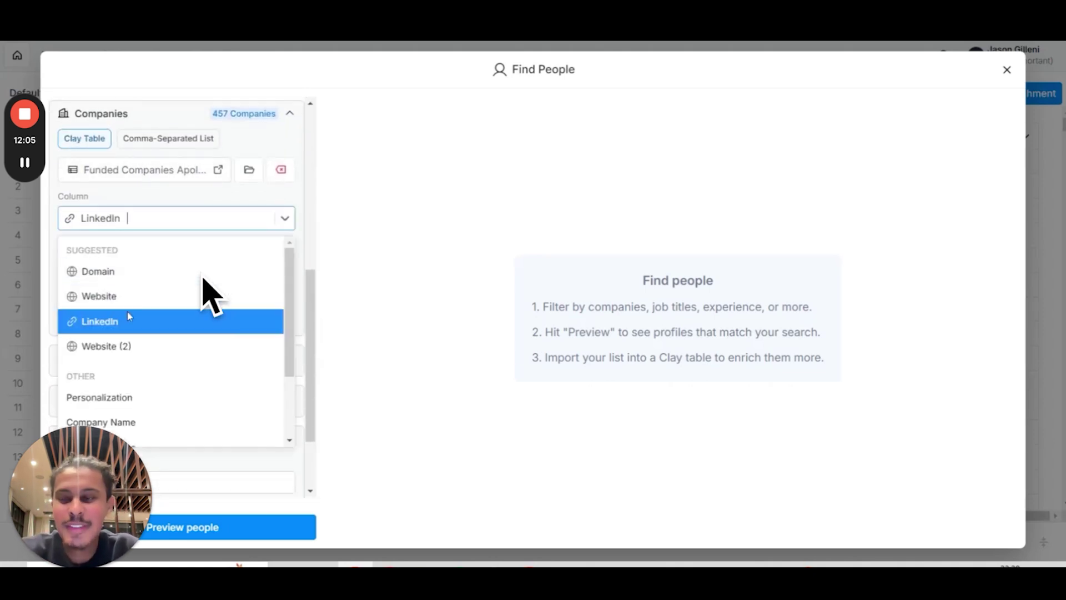
click(124, 271)
click(120, 218)
click(119, 321)
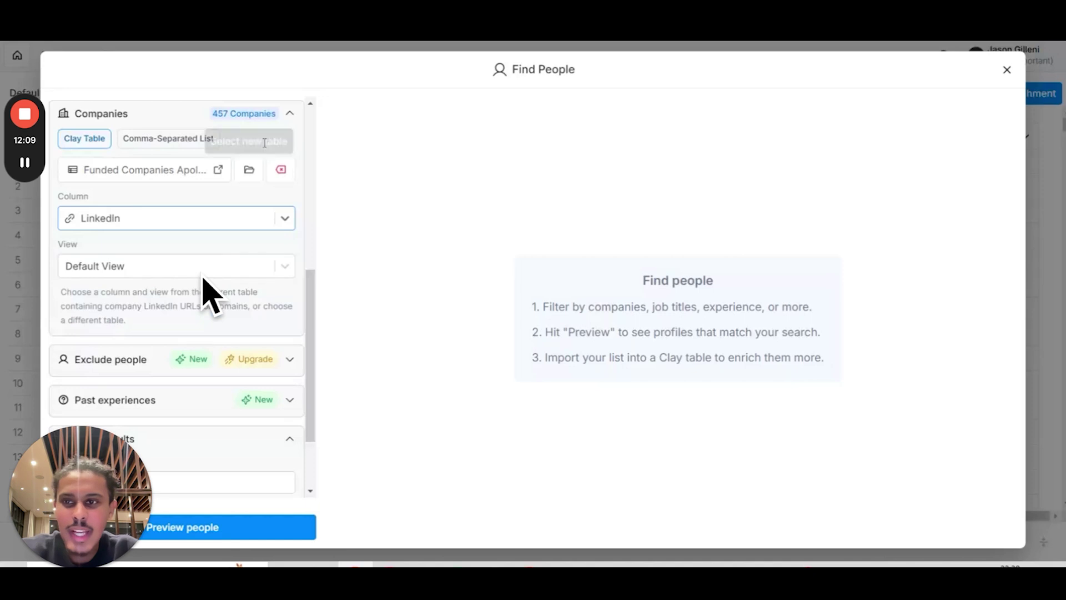
click(231, 116)
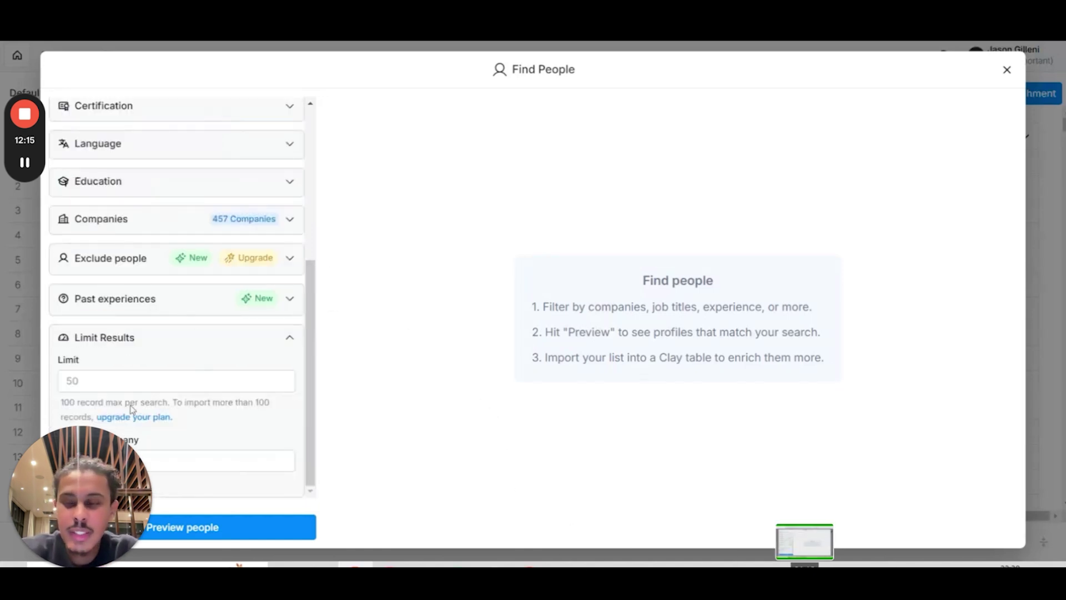
Step: Preview the people matching the filters and import them to a new table
click(234, 526)
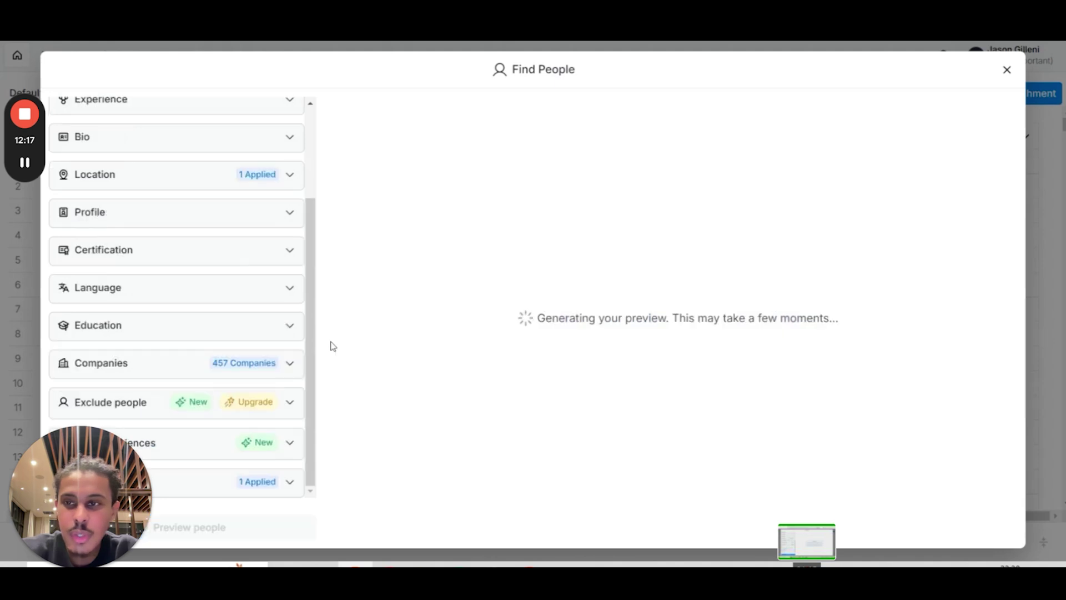
triple_click(888, 523)
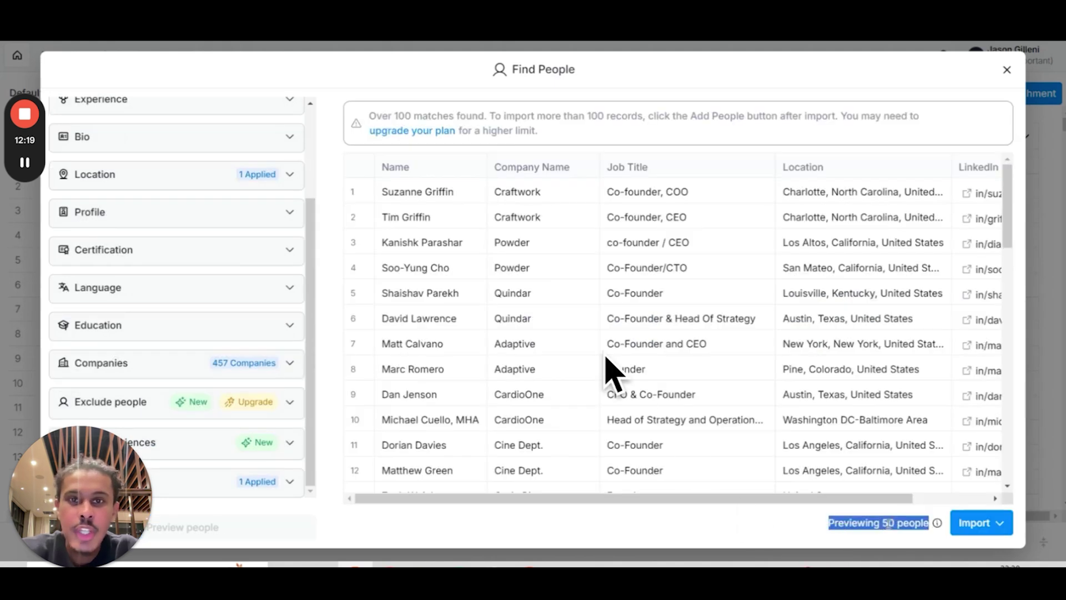
click(977, 522)
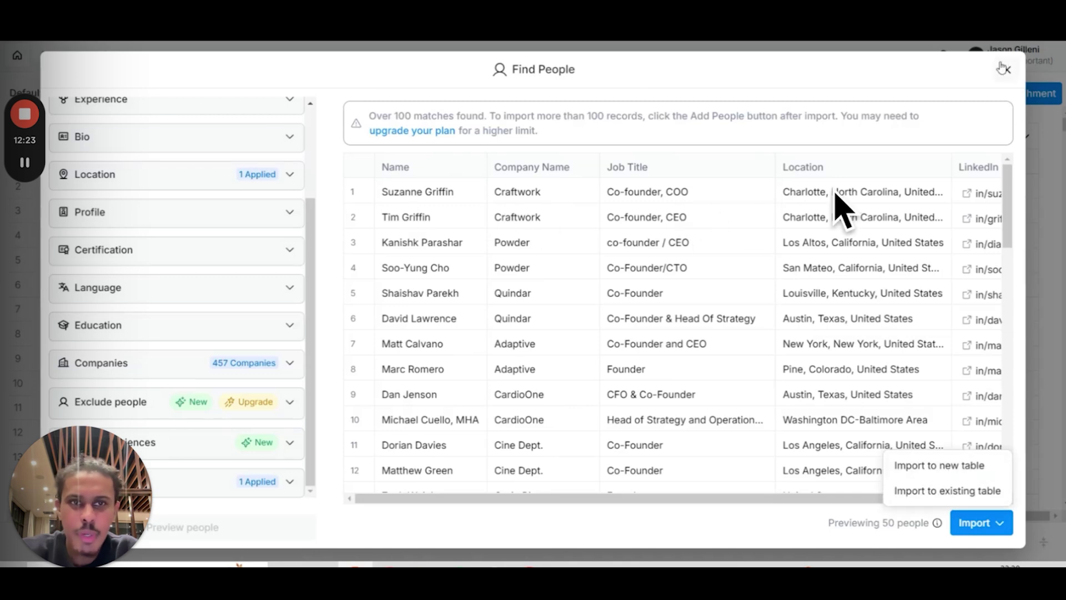
click(944, 465)
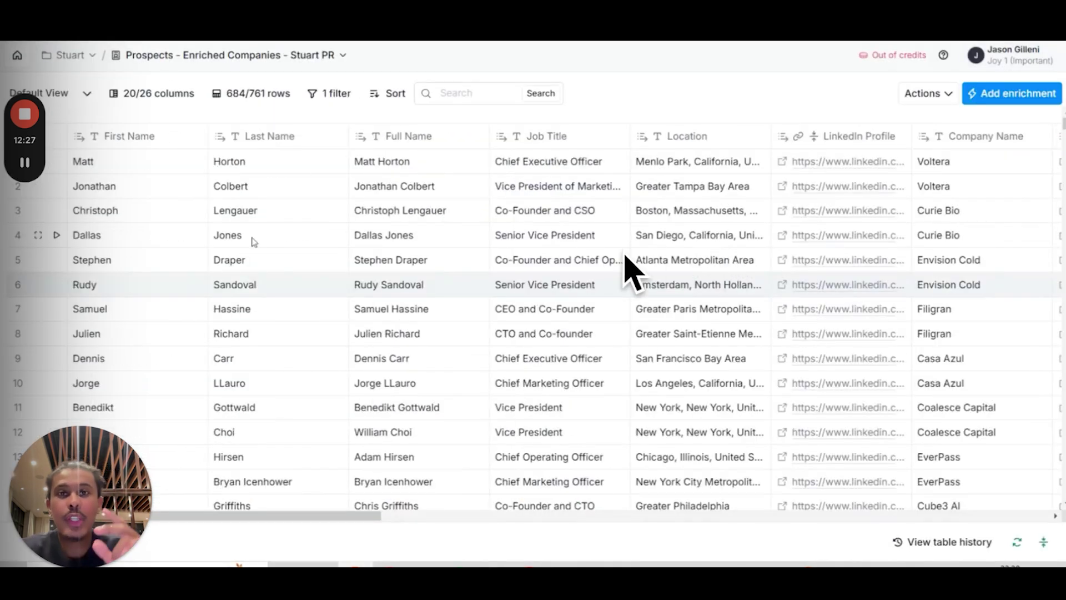
Step: Show the hidden Imported Profiles column in the prospects table
click(118, 95)
click(237, 192)
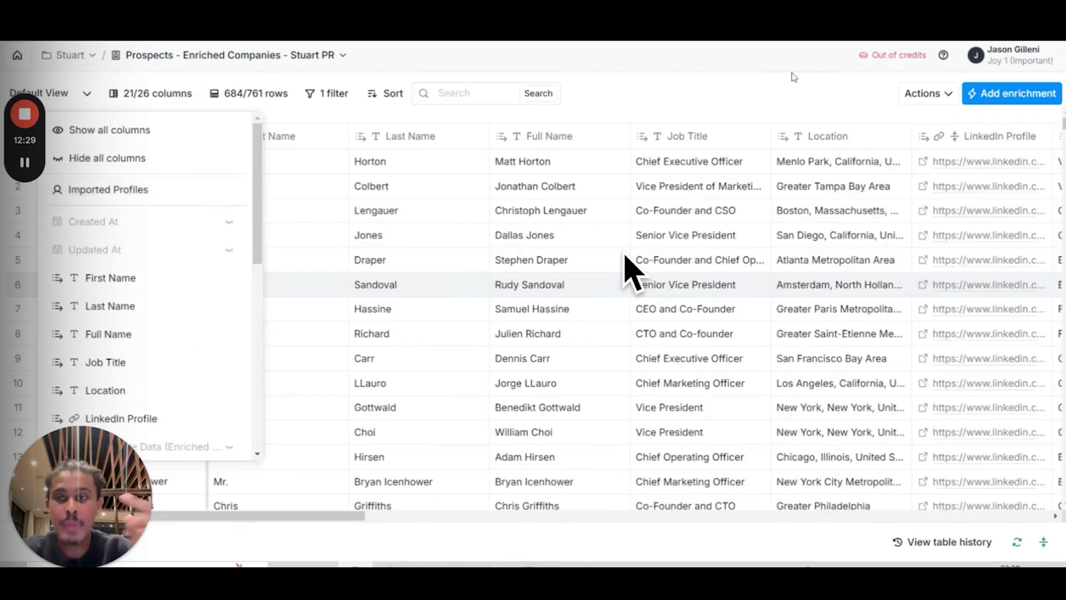
key(Escape)
Step: Search the enrichments for "work email" and start configuring the Work Email waterfall
scroll(494, 222, right, 6)
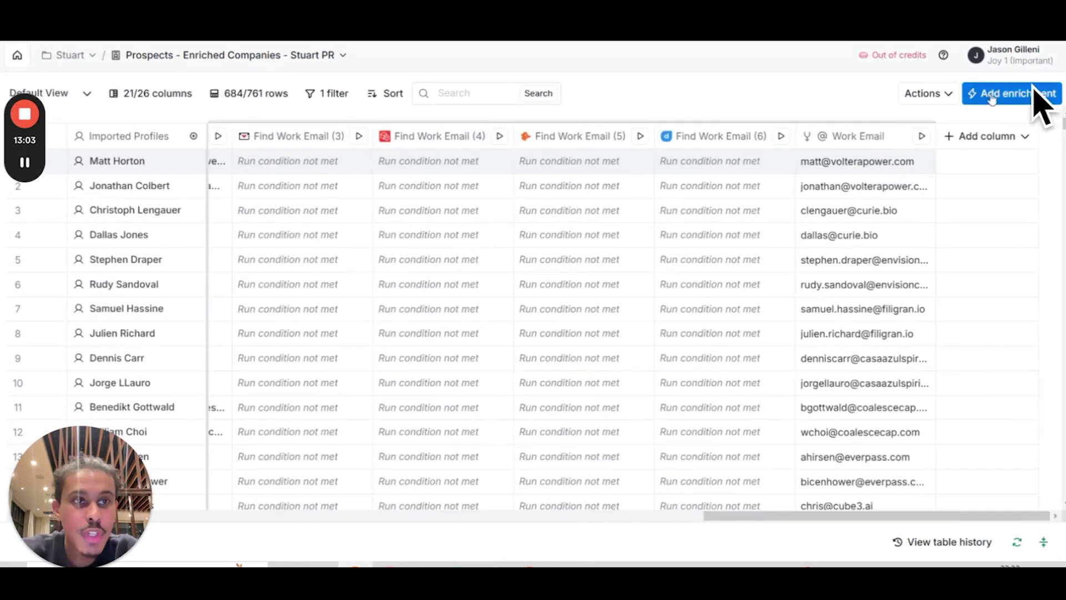
click(1021, 93)
text(work email)
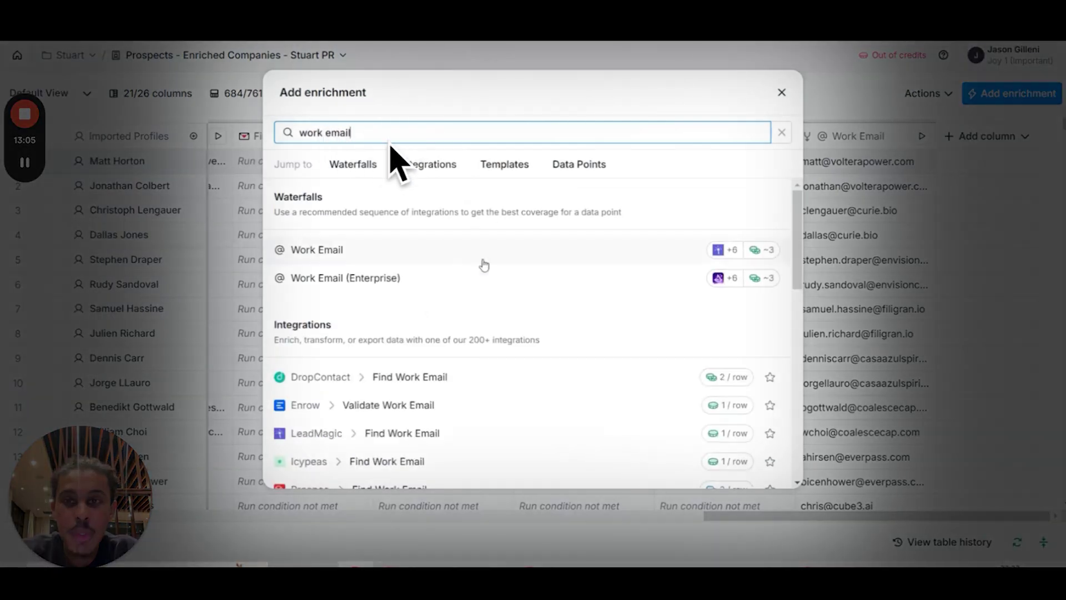
click(333, 251)
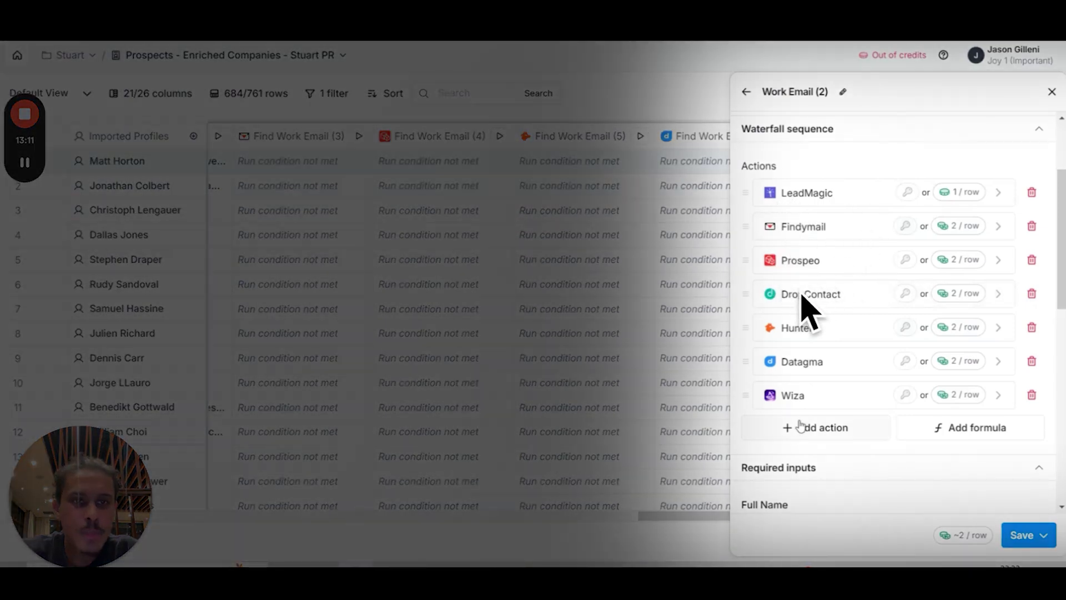
Step: Add Icypeas Find Work Email to the waterfall sequence and move it to first place, ahead of LeadMagic
click(799, 426)
text(icypeas)
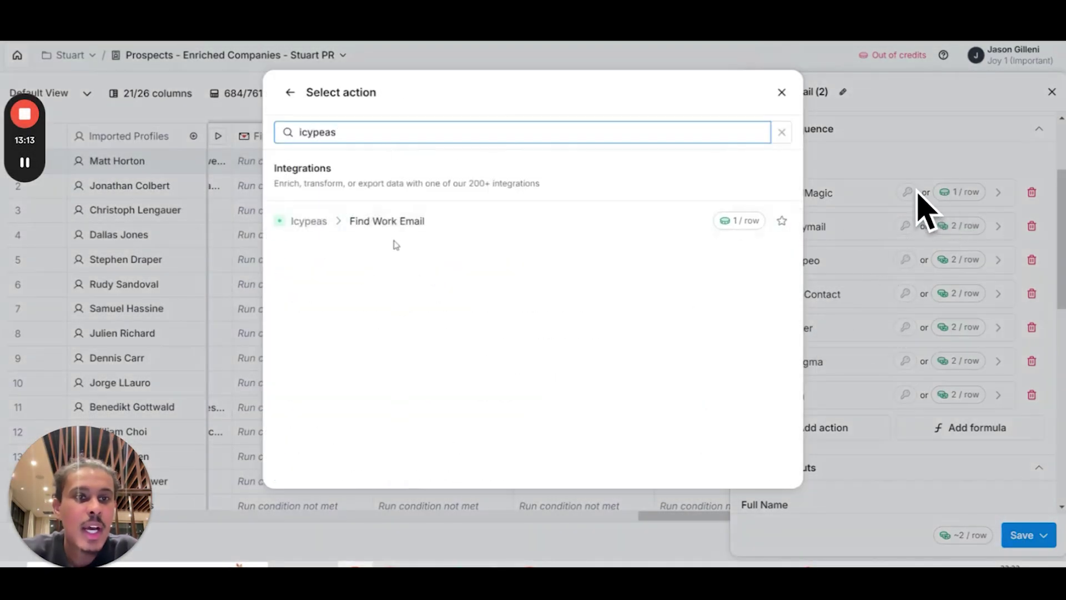
click(389, 225)
click(999, 534)
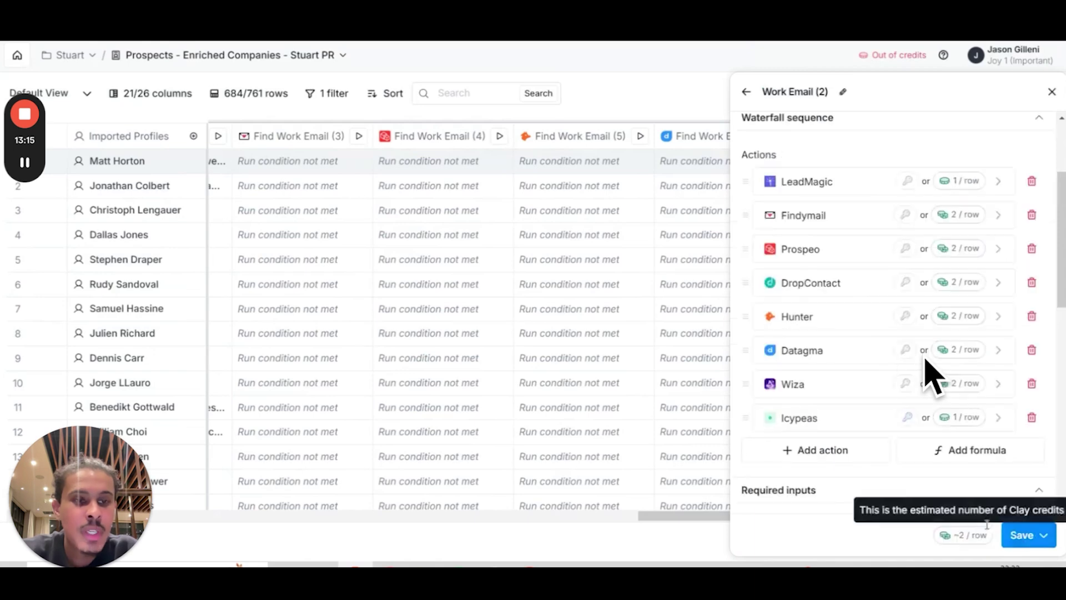
drag(778, 417, 778, 182)
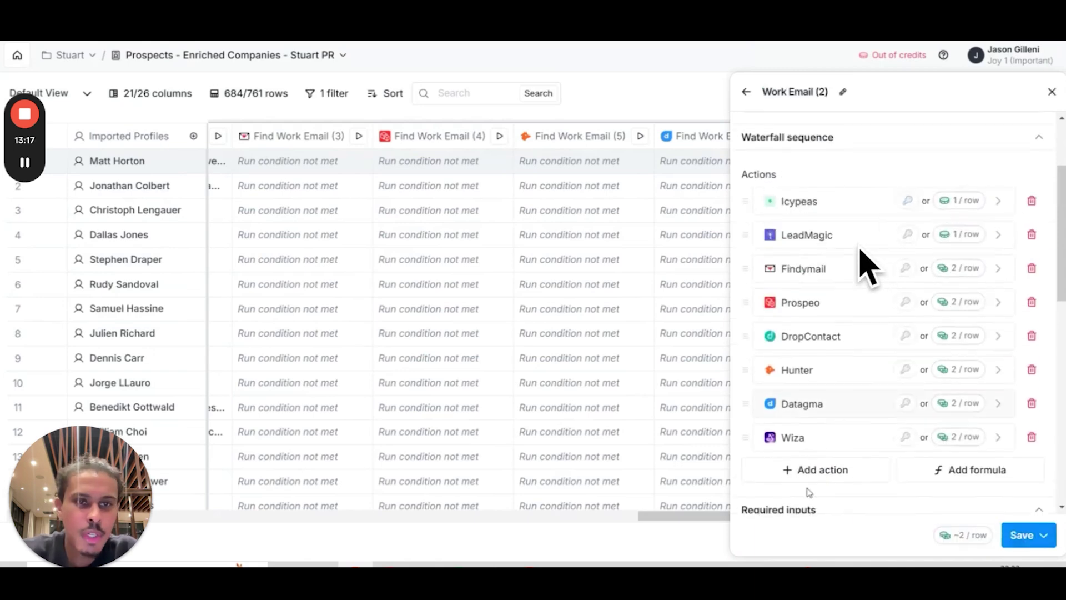
Step: Add Enrow Find Work Email to the waterfall sequence and move it to second place, after Icypeas
click(808, 470)
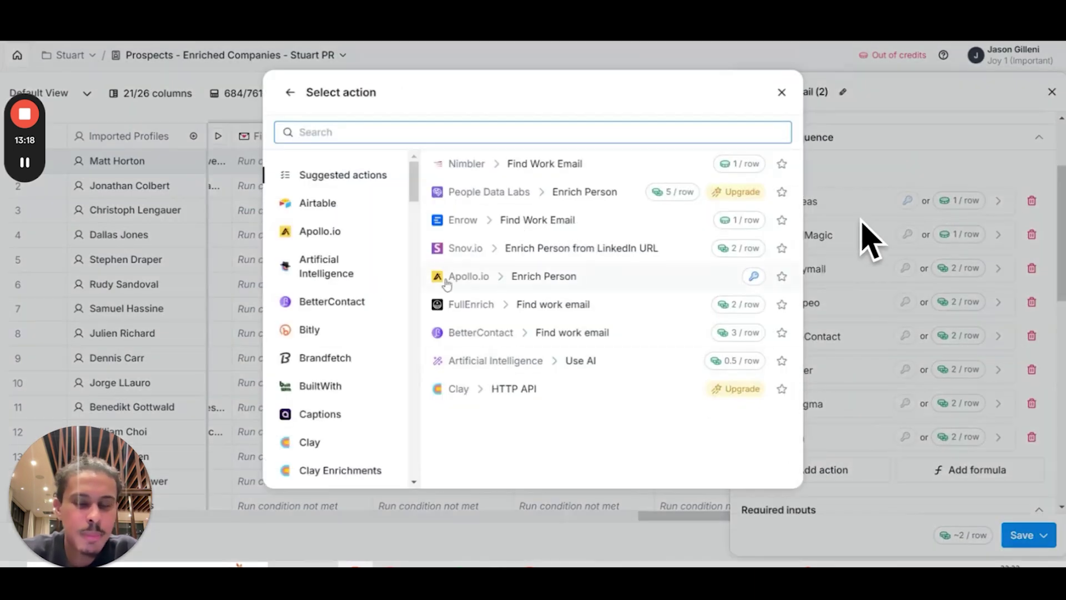
click(532, 222)
click(1001, 534)
drag(794, 471, 798, 238)
Step: Add Nimbler Find Work Email to the waterfall with Social URL as its input type, and save the waterfall step
click(827, 503)
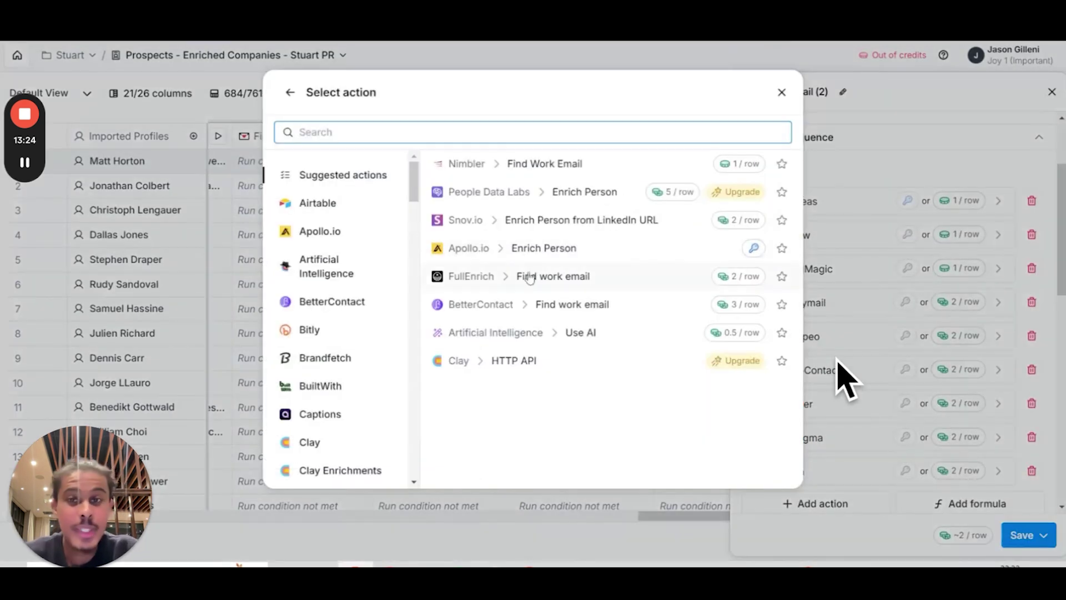
click(537, 162)
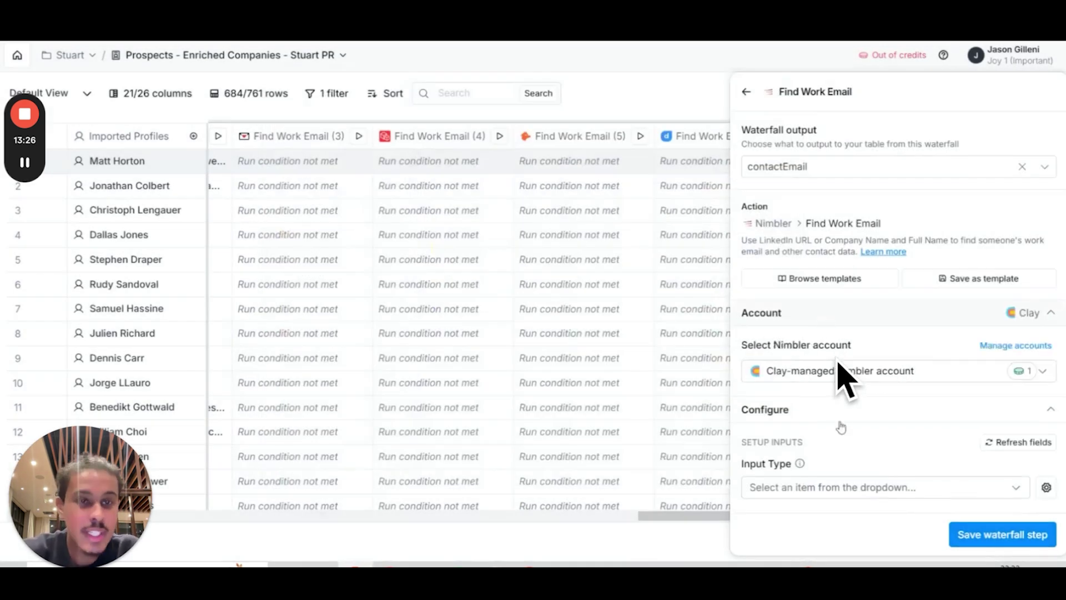
click(777, 487)
click(777, 487)
click(778, 487)
click(774, 434)
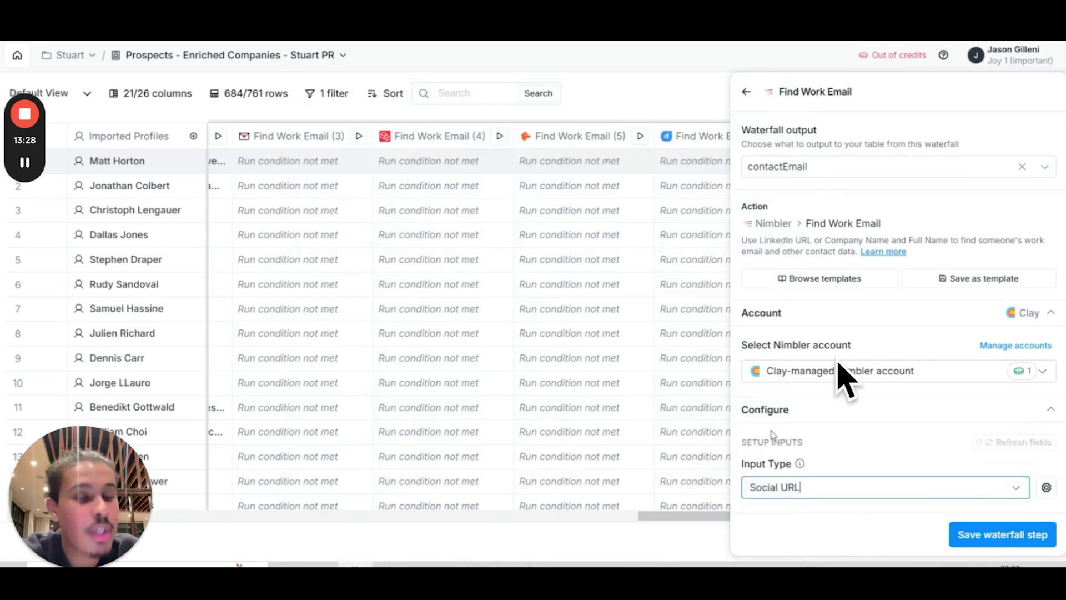
click(977, 536)
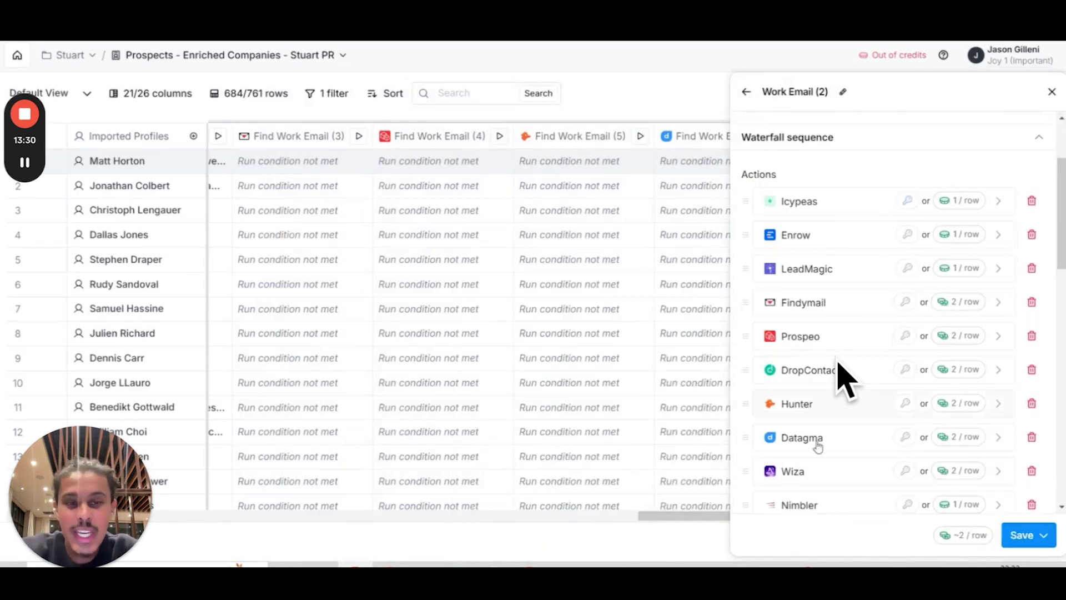
Step: Move Nimbler up to fourth place in the waterfall sequence, between LeadMagic and Findymail
drag(807, 389, 807, 298)
scroll(865, 303, down, 1)
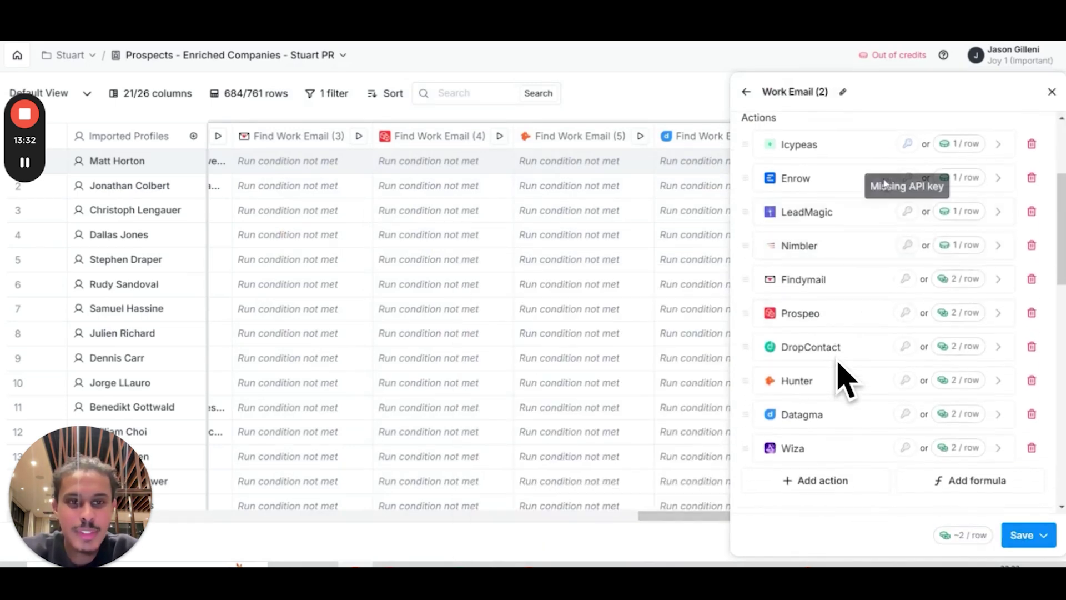
scroll(839, 380, up, 1)
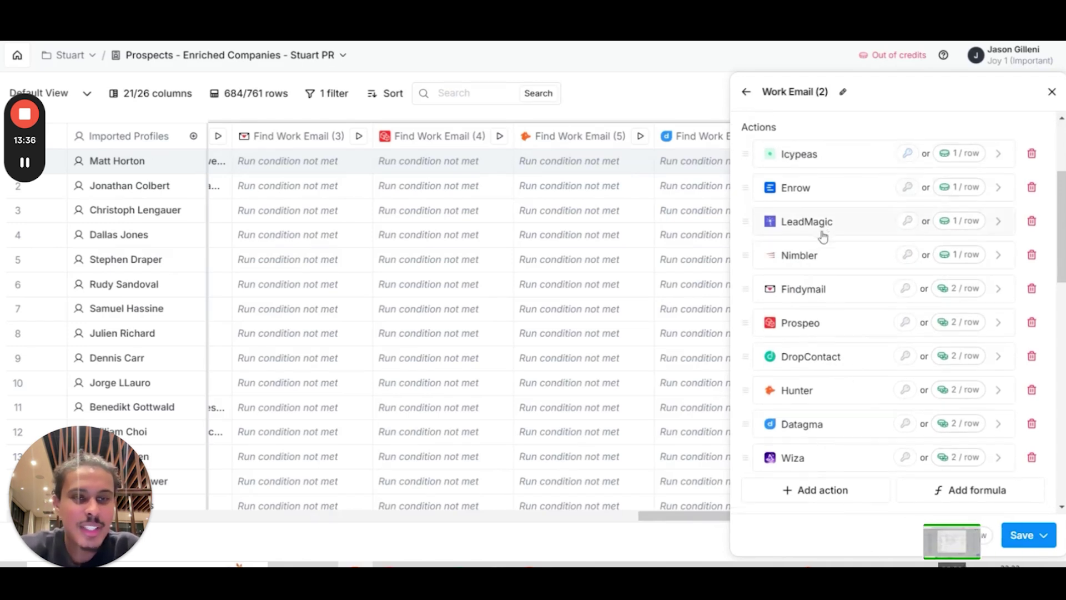
Step: Add FullEnrich Find work email to the waterfall, place it directly after Datagma, and move Wiza ahead of DropContact
scroll(824, 237, down, 1)
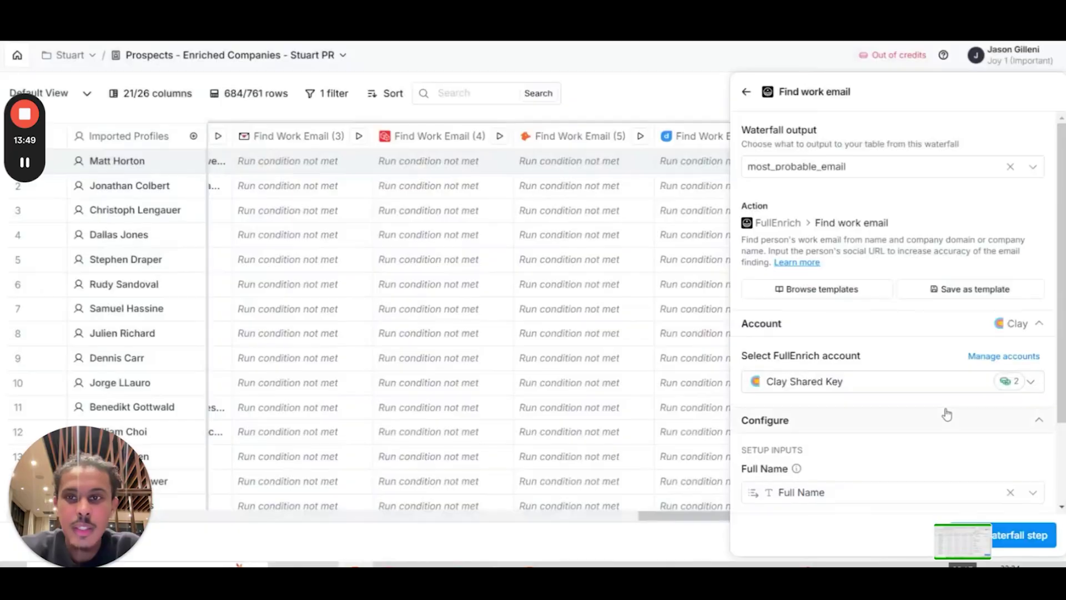
scroll(945, 411, down, 2)
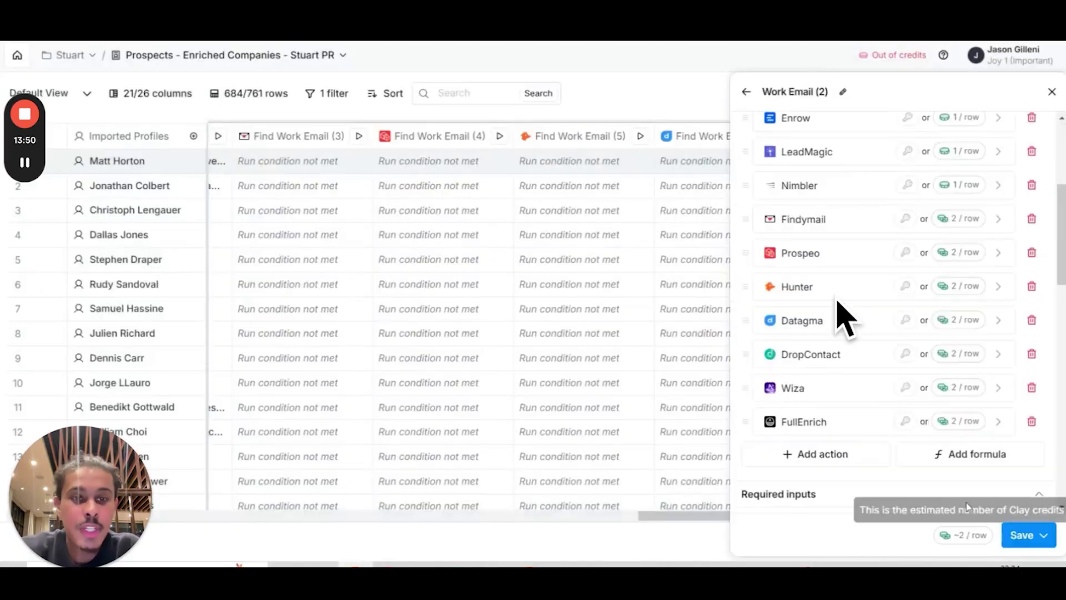
drag(804, 422, 815, 349)
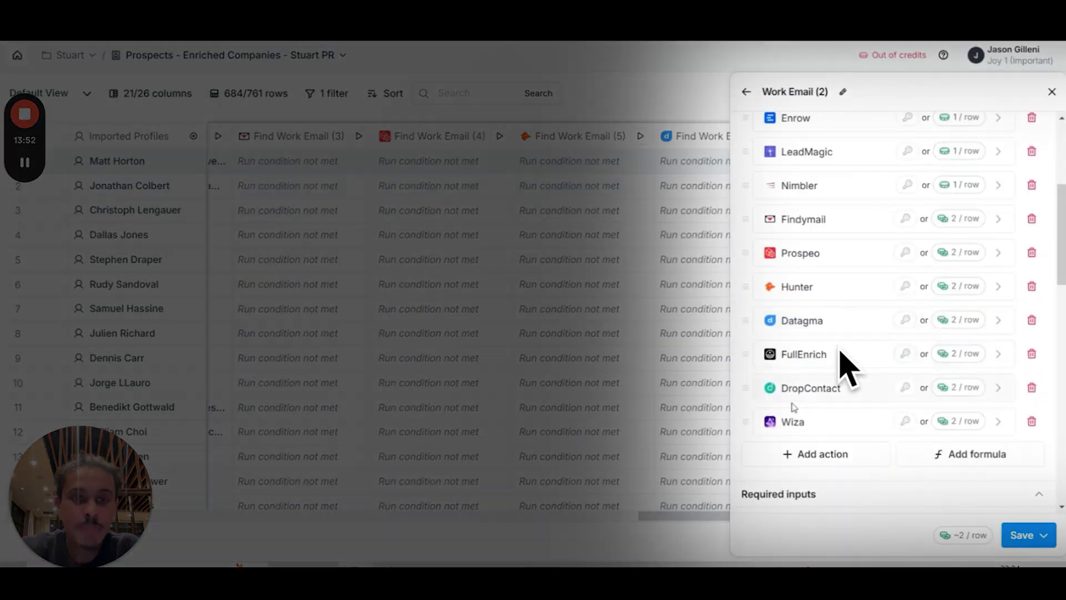
drag(794, 420, 797, 387)
scroll(828, 231, up, 2)
scroll(828, 231, down, 1)
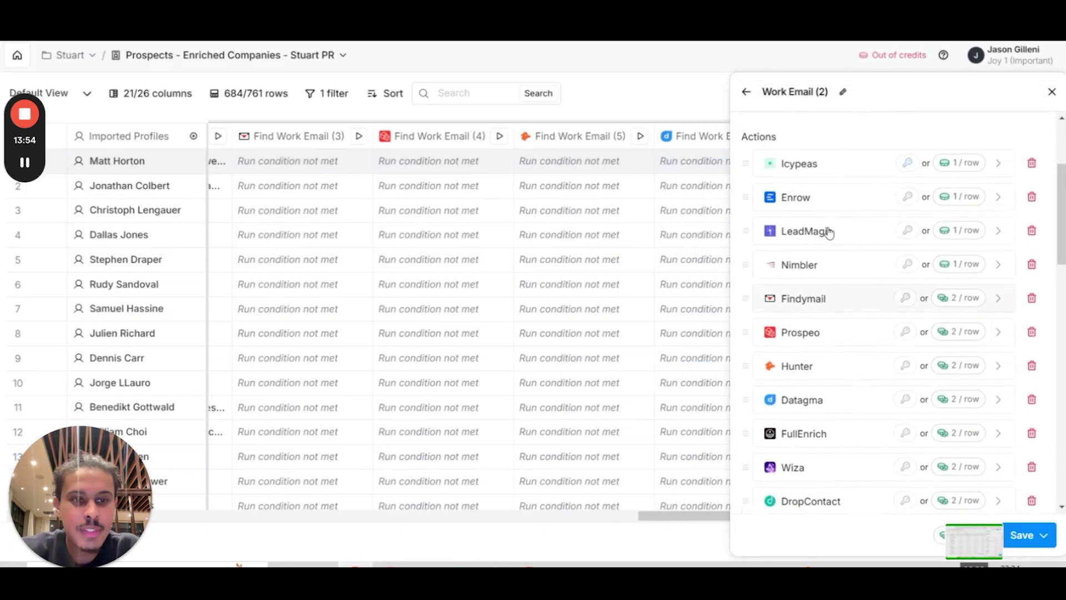
scroll(827, 231, down, 1)
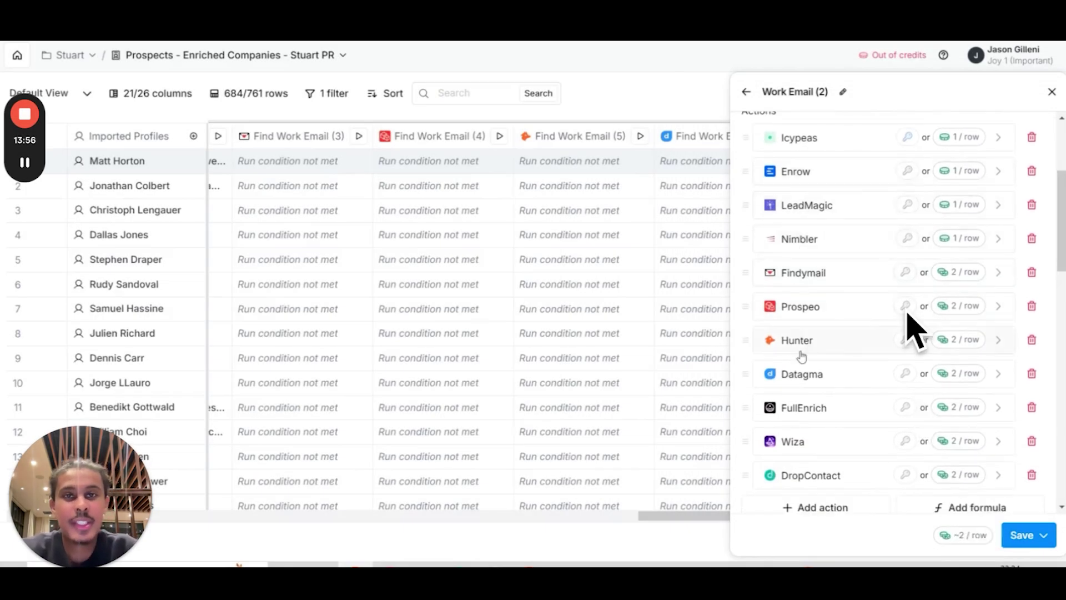
Step: Change the waterfall's validation provider from zb to the Validate Email option with the green stacked-bars logo
scroll(822, 463, down, 4)
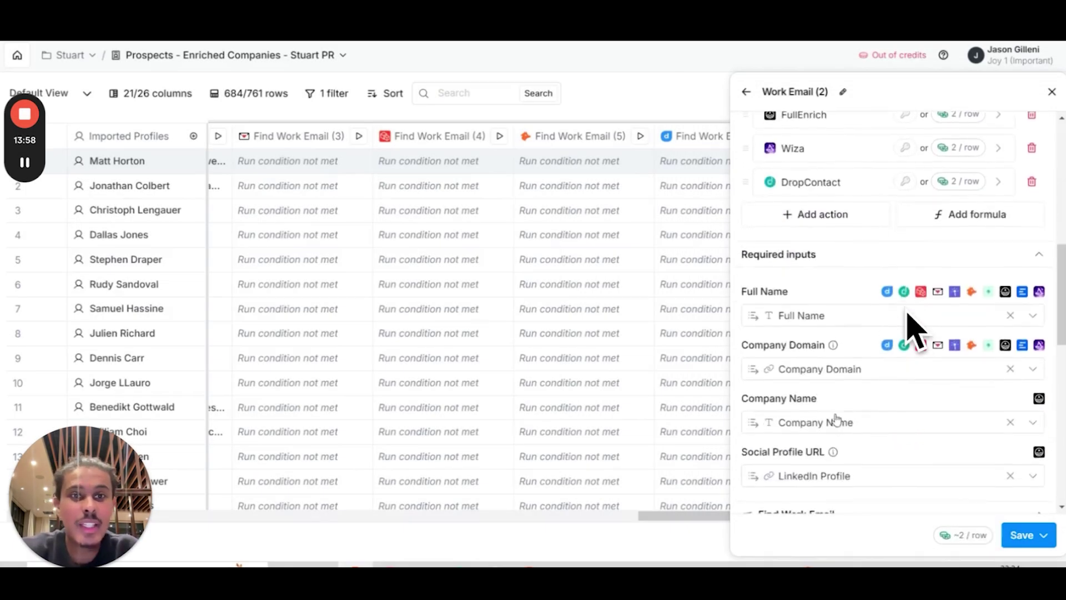
scroll(832, 416, up, 6)
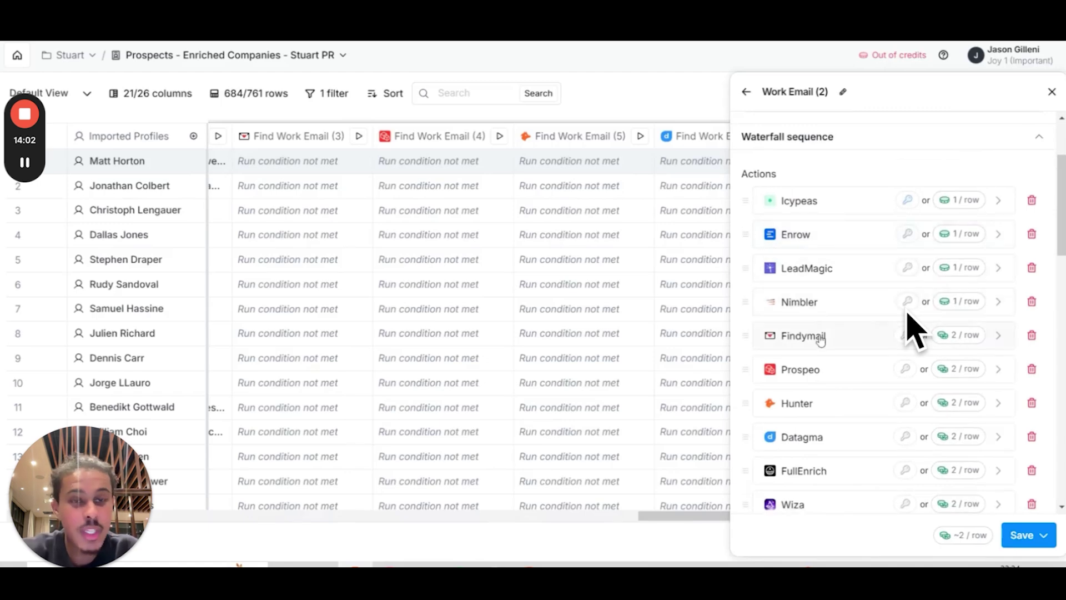
scroll(908, 313, down, 10)
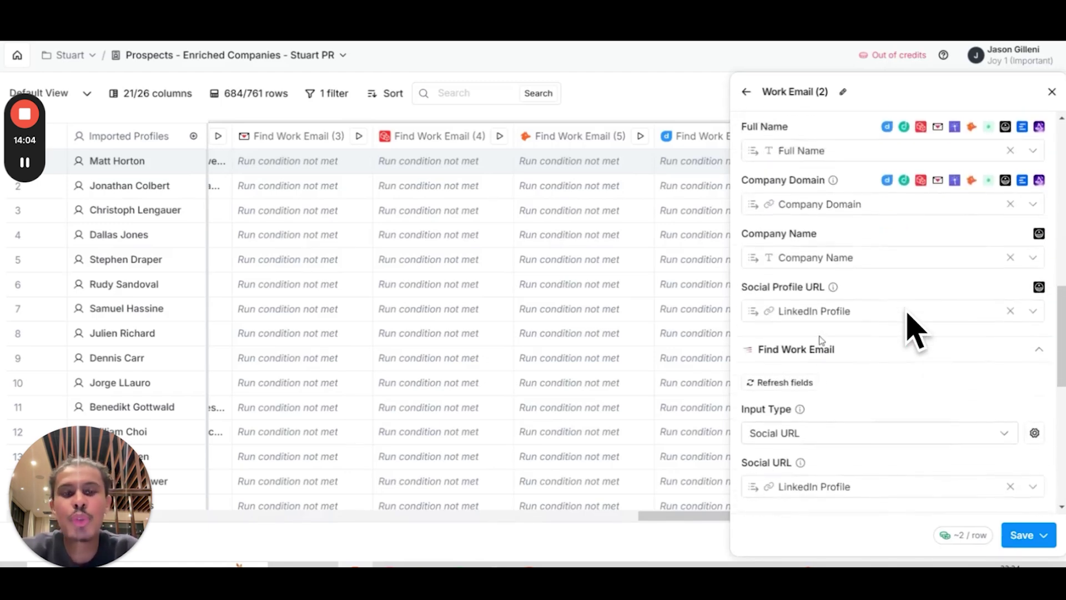
scroll(908, 313, down, 8)
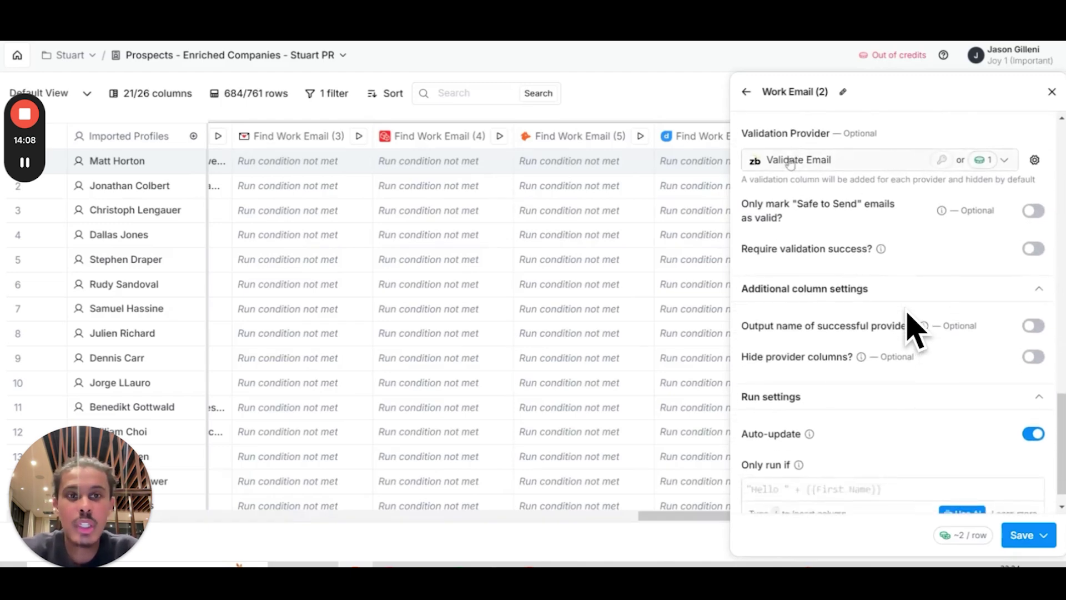
click(877, 162)
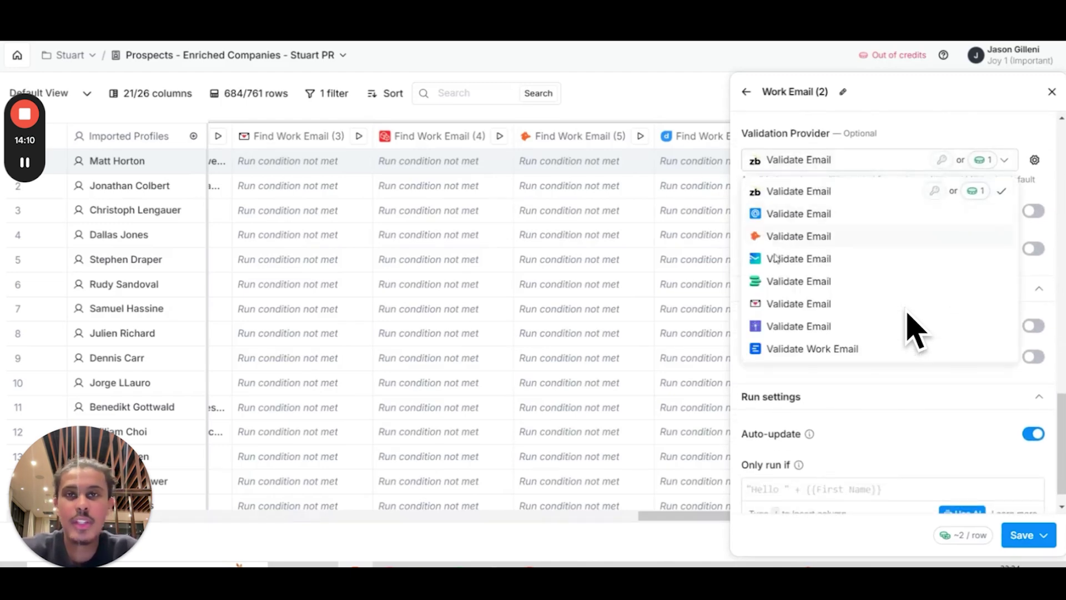
click(789, 281)
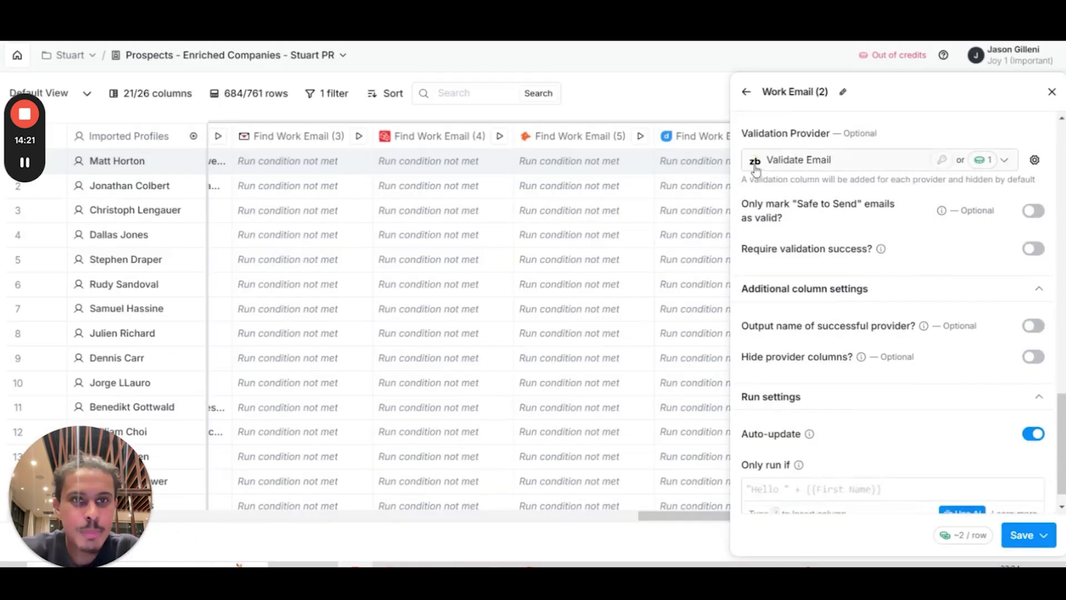
click(875, 161)
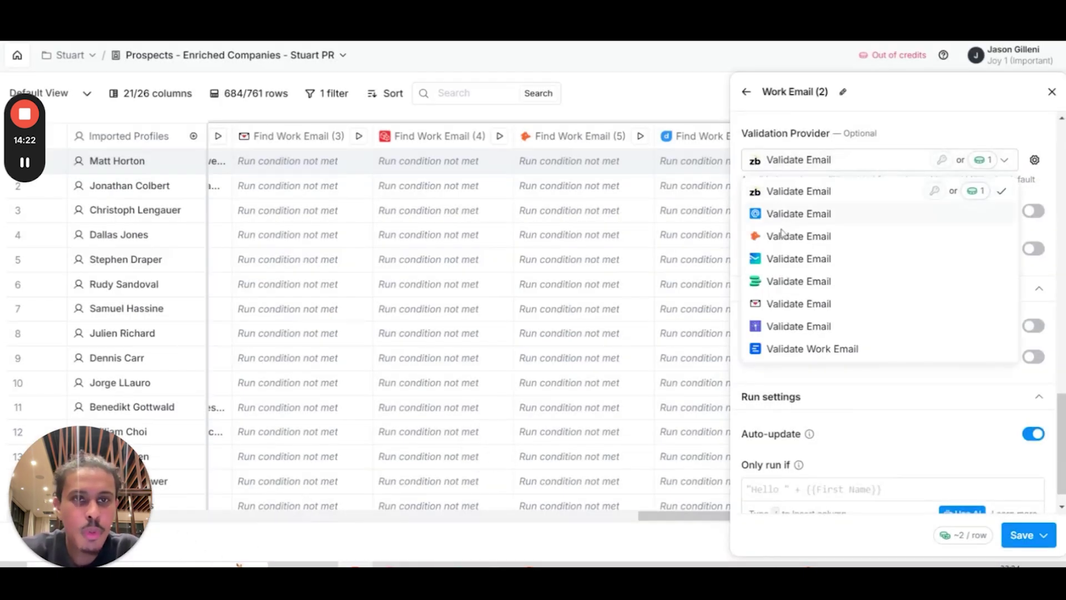
click(776, 281)
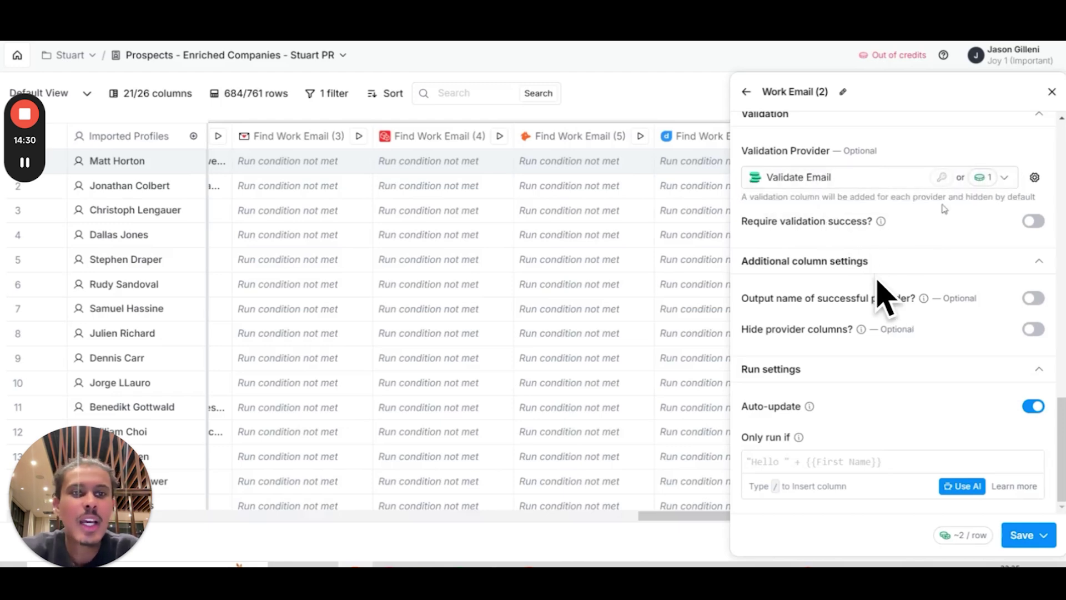
Step: Enable hiding of provider columns for the Work Email waterfall and open its options for saving and running the rows in this view
scroll(880, 291, up, 3)
scroll(879, 292, down, 3)
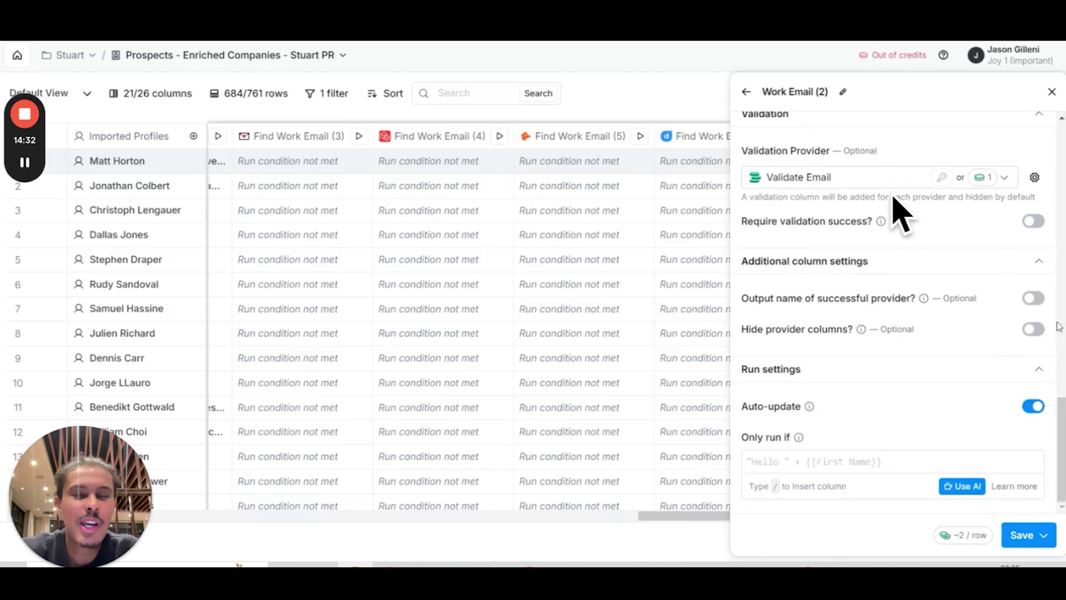
click(1031, 330)
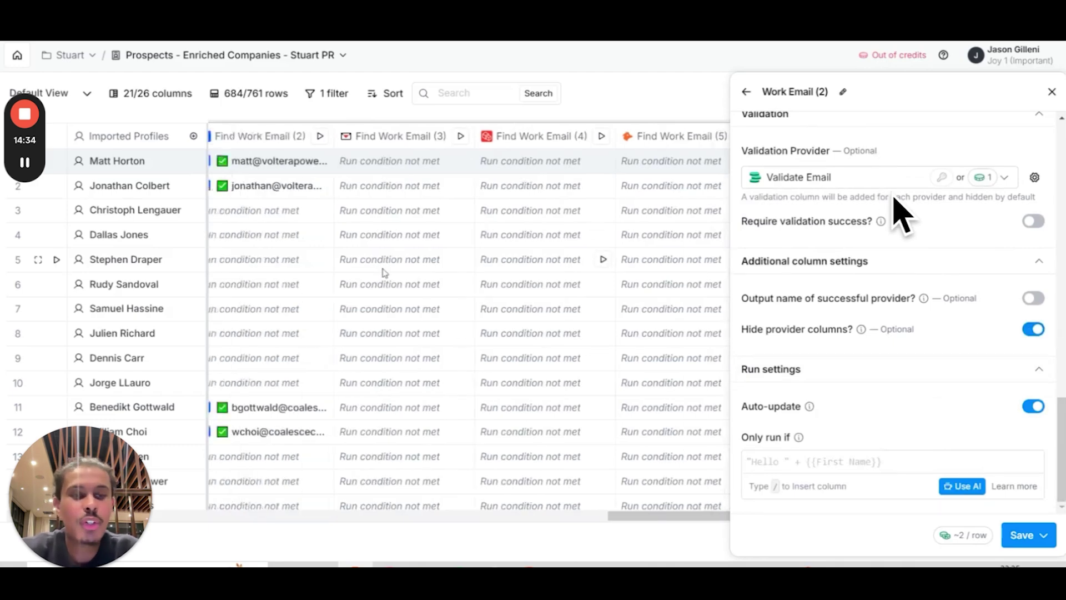
scroll(573, 144, right, 2)
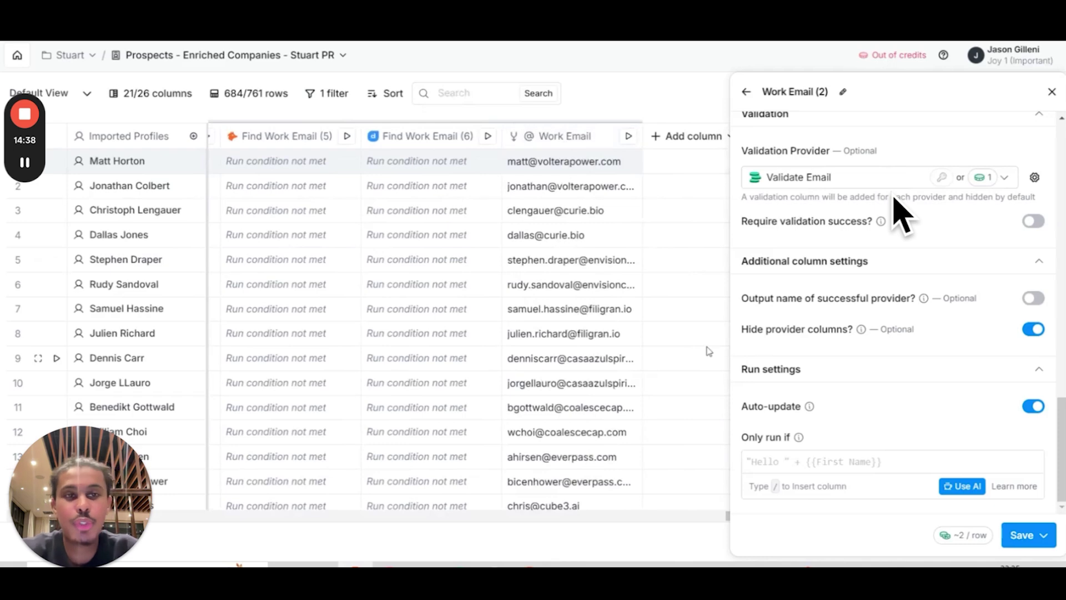
click(1043, 536)
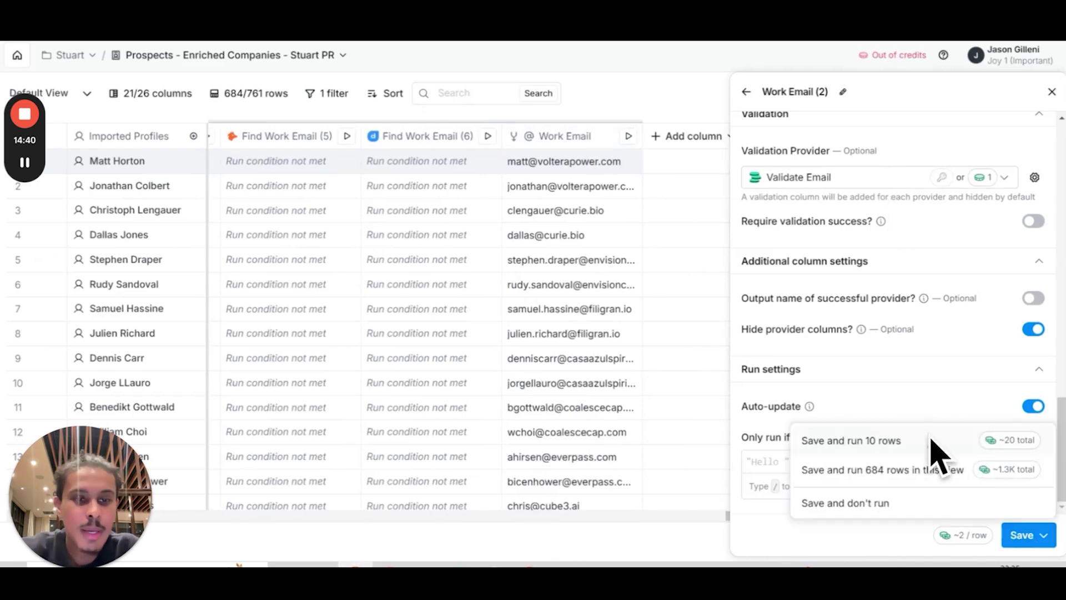
click(944, 469)
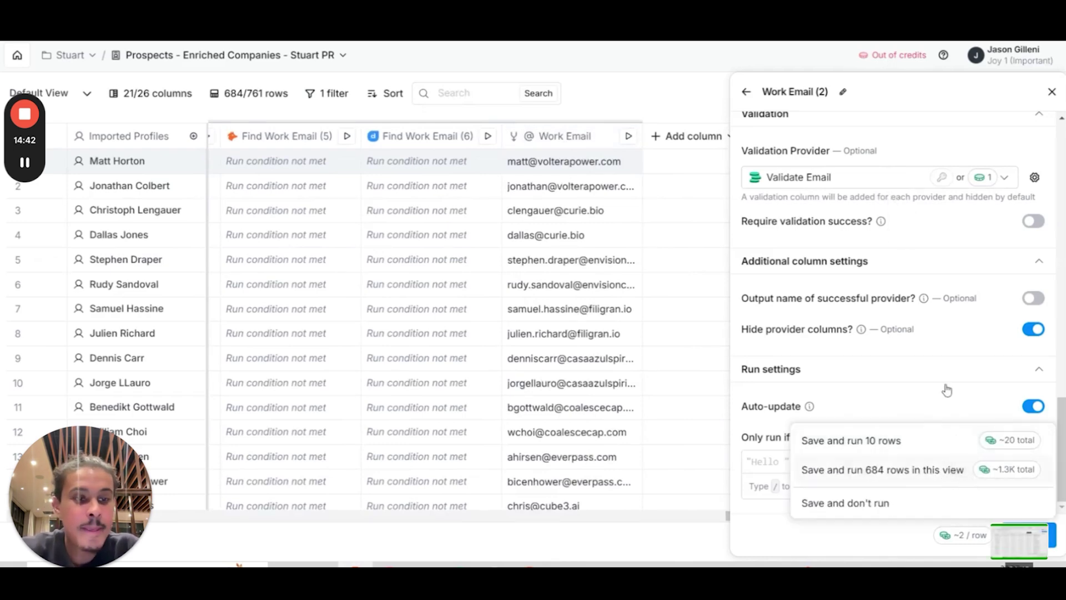
Step: Collapse the Waterfall Group in the table's column list so that only its Work Email output column shows
click(156, 94)
scroll(178, 209, down, 5)
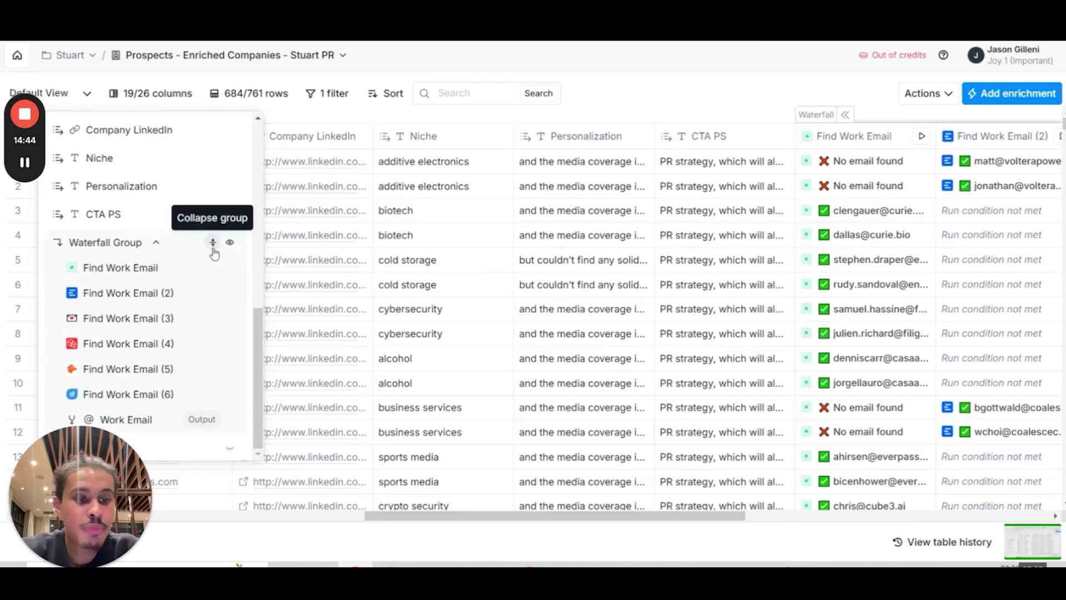
click(210, 242)
click(723, 235)
Step: Export the prospects table as a CSV download and close the export dialogs
click(924, 94)
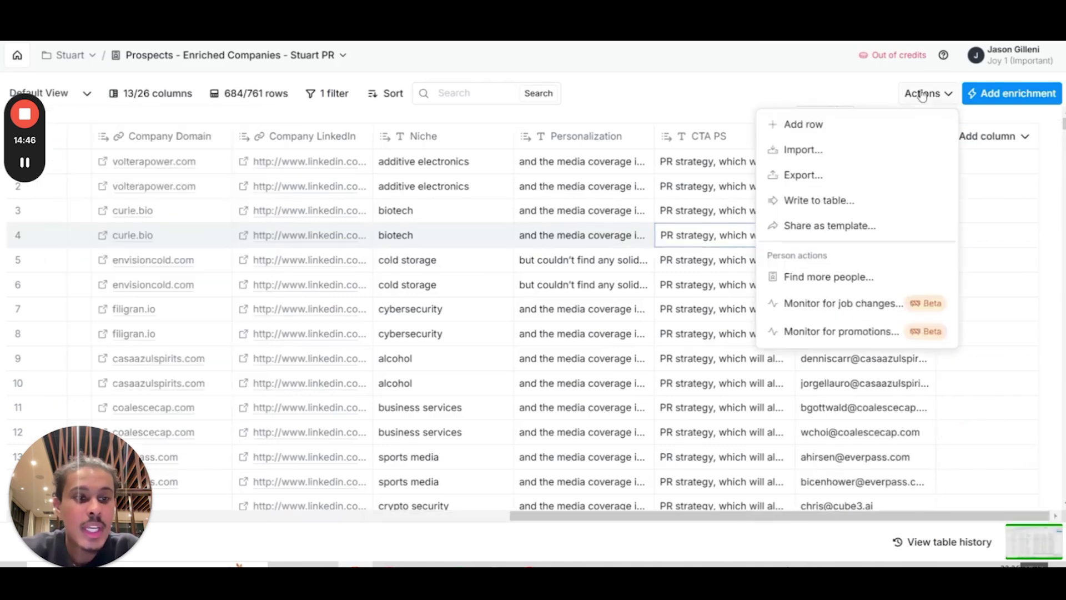
click(801, 174)
click(612, 182)
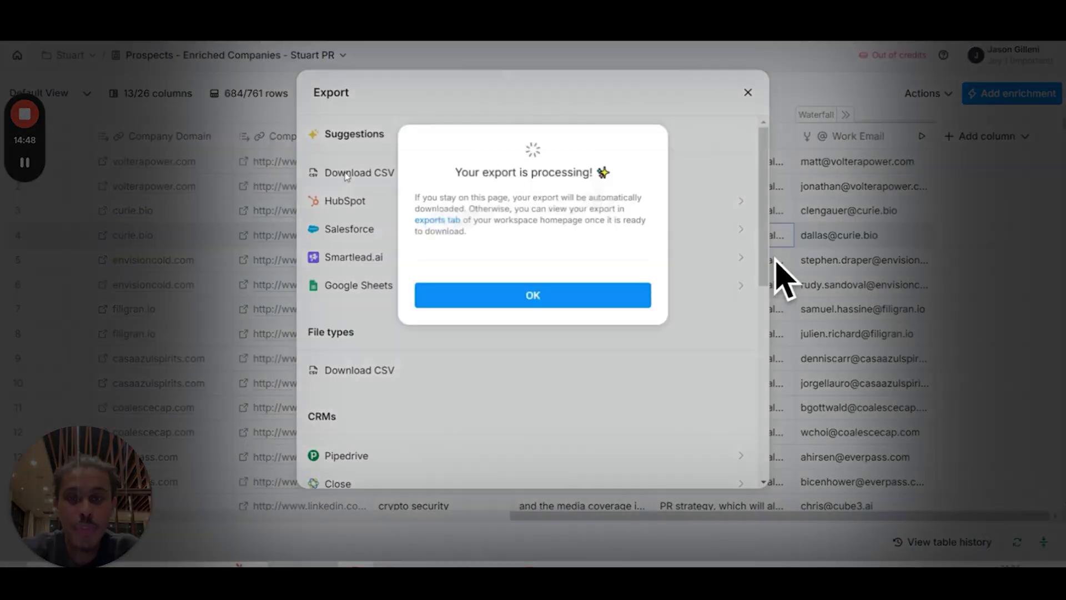
click(576, 304)
click(748, 93)
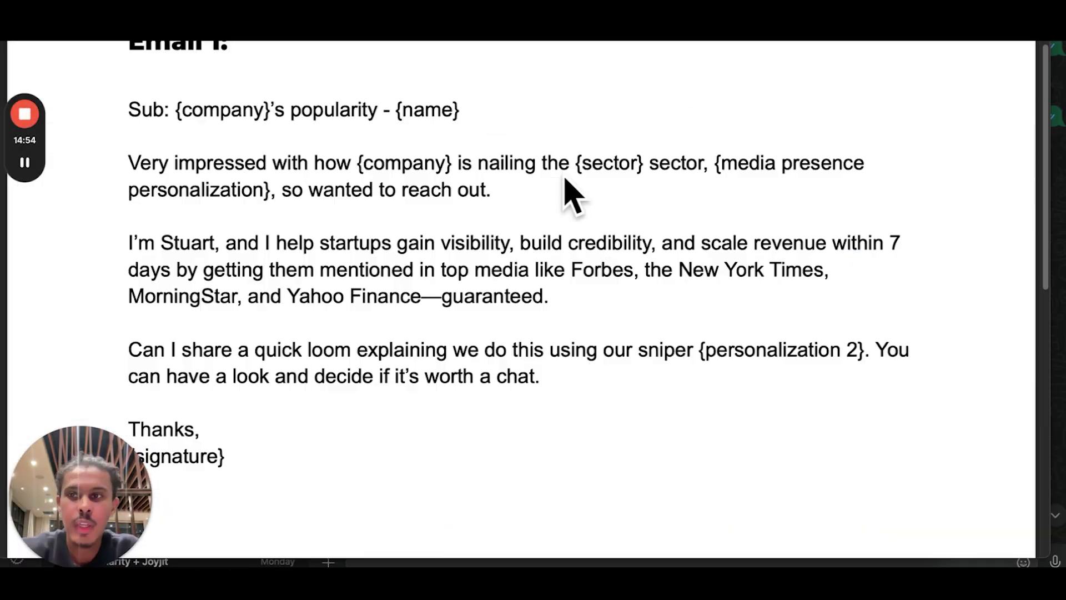
Step: Switch to the email template document and examine the Email 1 and Email 2 copy, including the company, sector and personalization placeholders
scroll(564, 191, down, 1)
scroll(564, 191, up, 1)
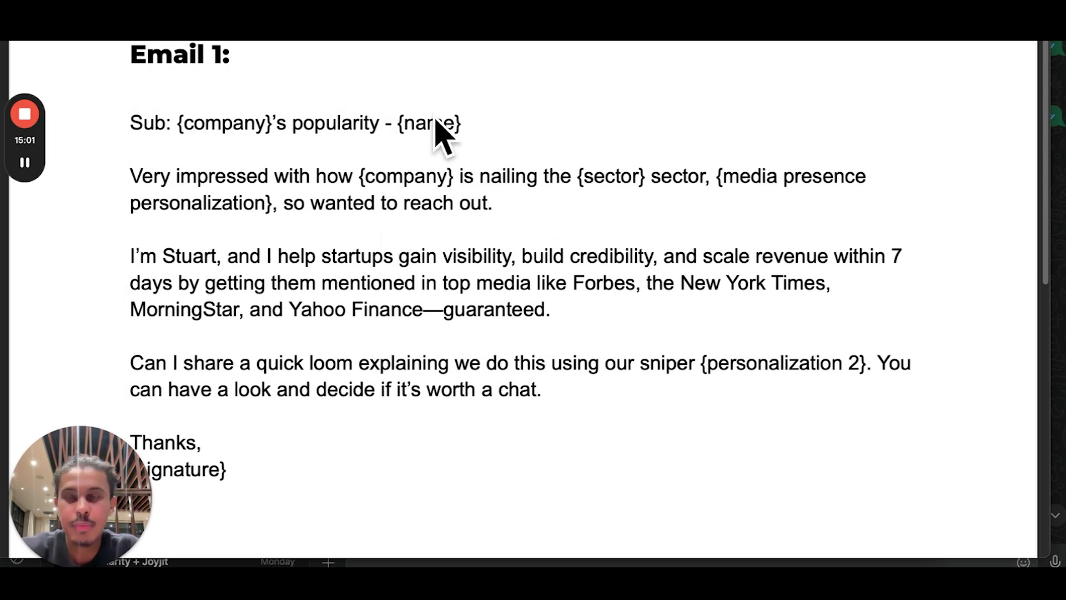
scroll(217, 189, down, 1)
scroll(393, 195, down, 2)
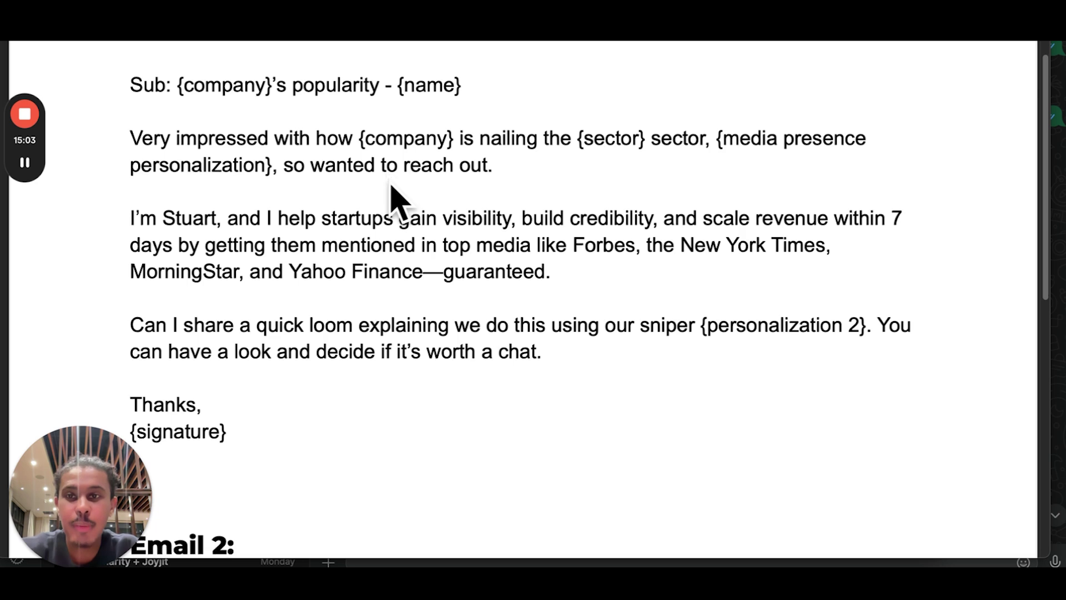
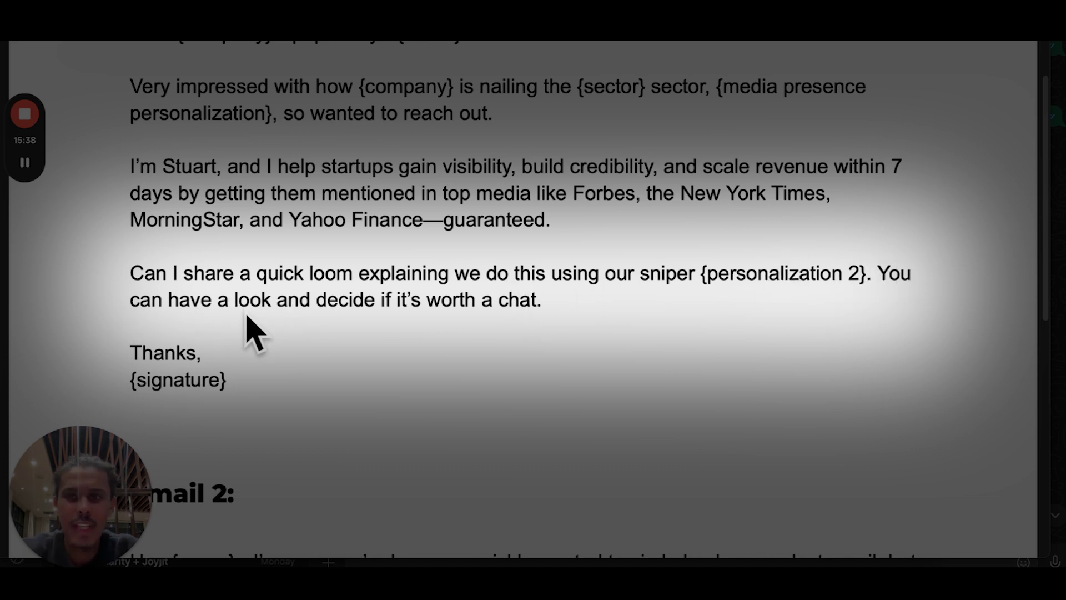
scroll(526, 277, down, 2)
scroll(530, 292, up, 6)
scroll(504, 376, down, 2)
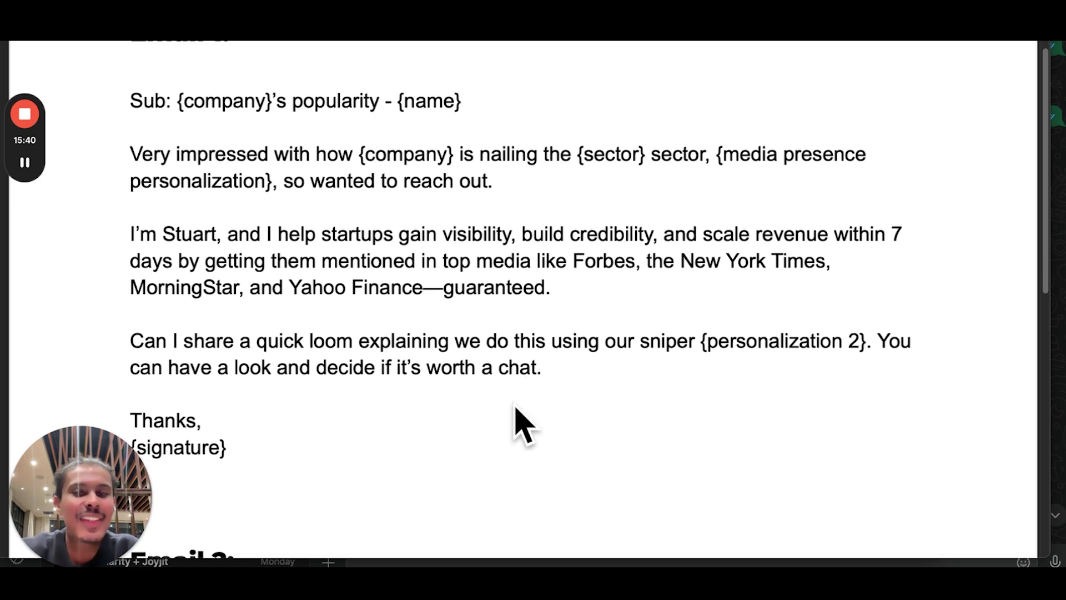
scroll(743, 361, down, 6)
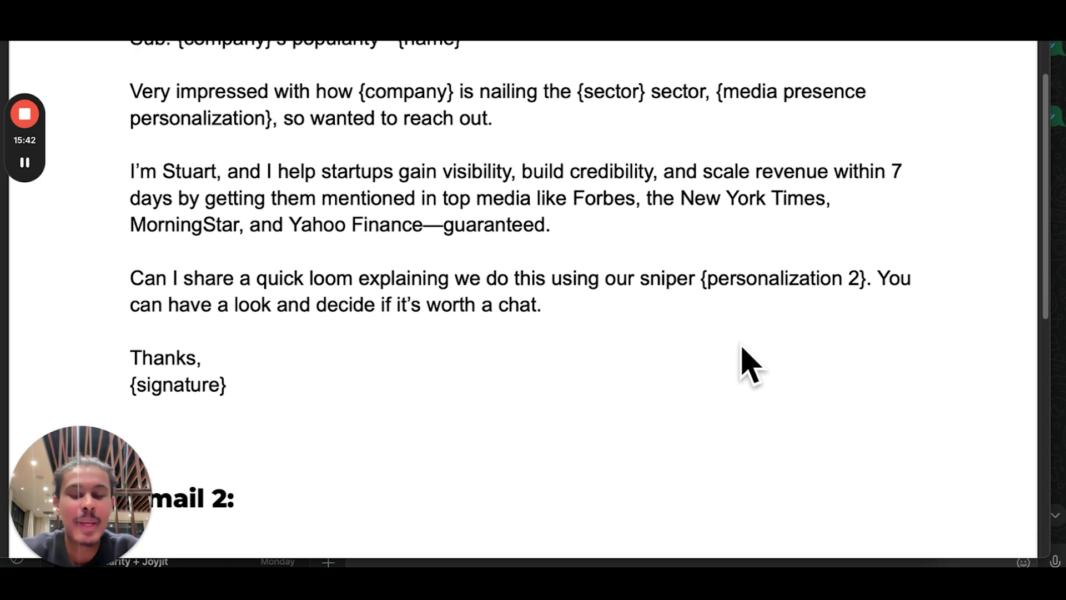
scroll(754, 316, down, 2)
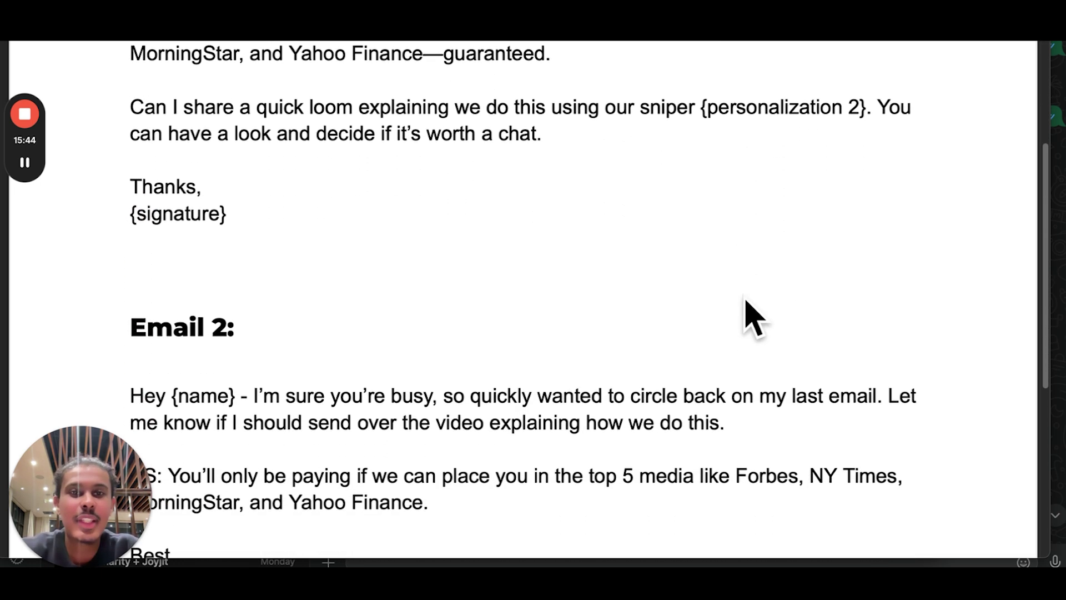
scroll(753, 316, up, 5)
scroll(747, 303, up, 4)
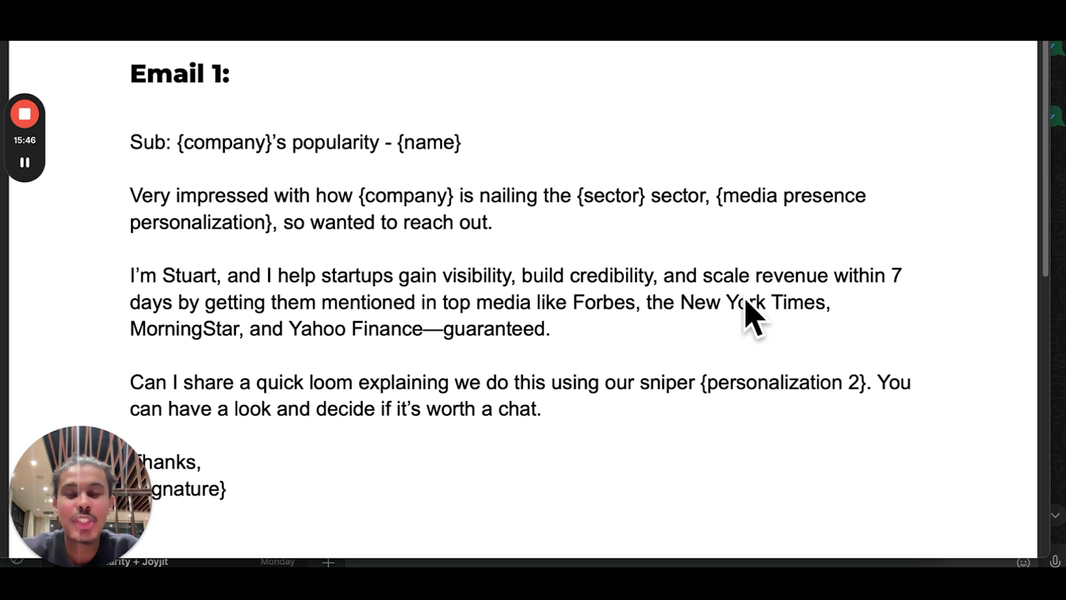
scroll(747, 303, down, 1)
scroll(753, 317, down, 2)
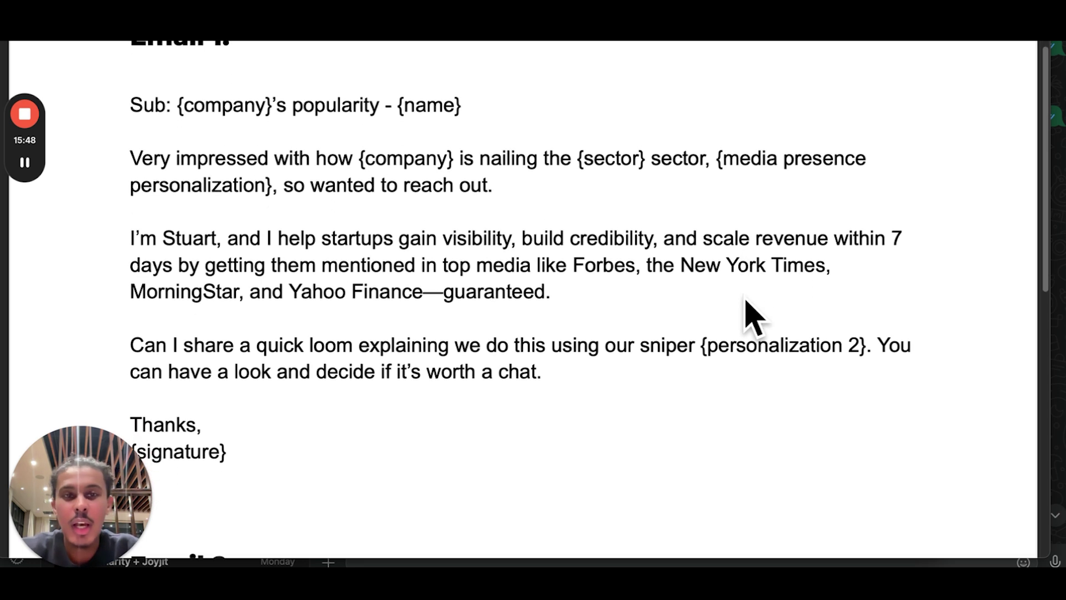
scroll(753, 316, up, 2)
scroll(753, 317, down, 1)
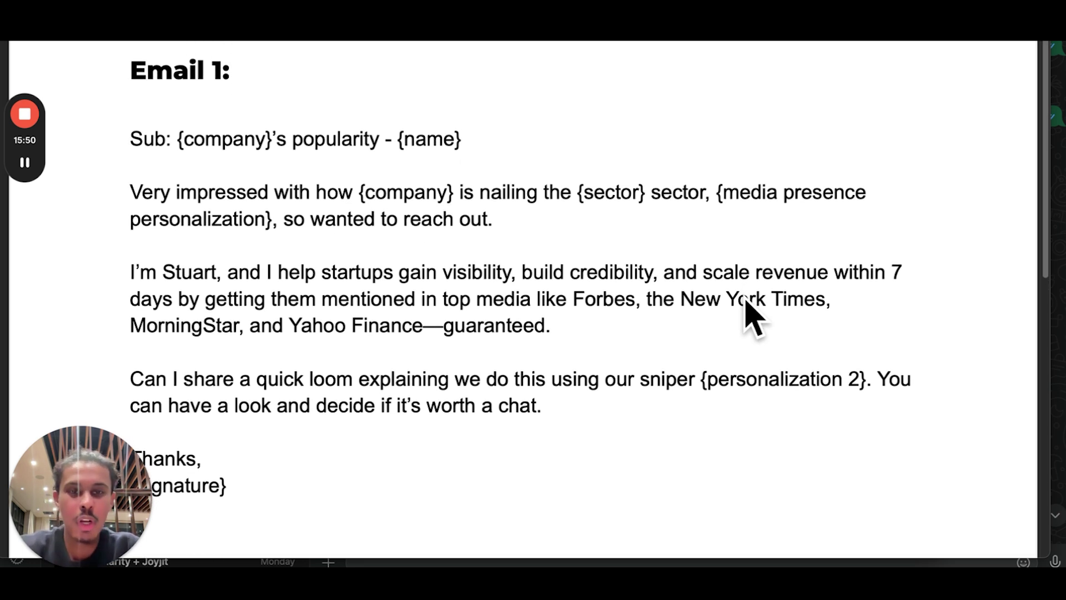
scroll(753, 317, down, 1)
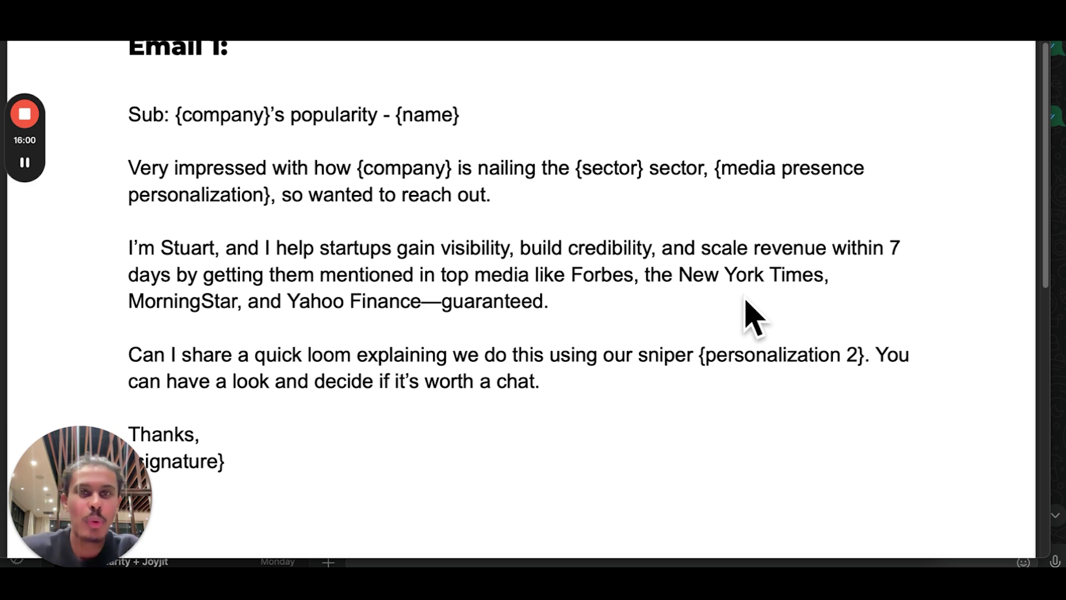
scroll(747, 303, down, 2)
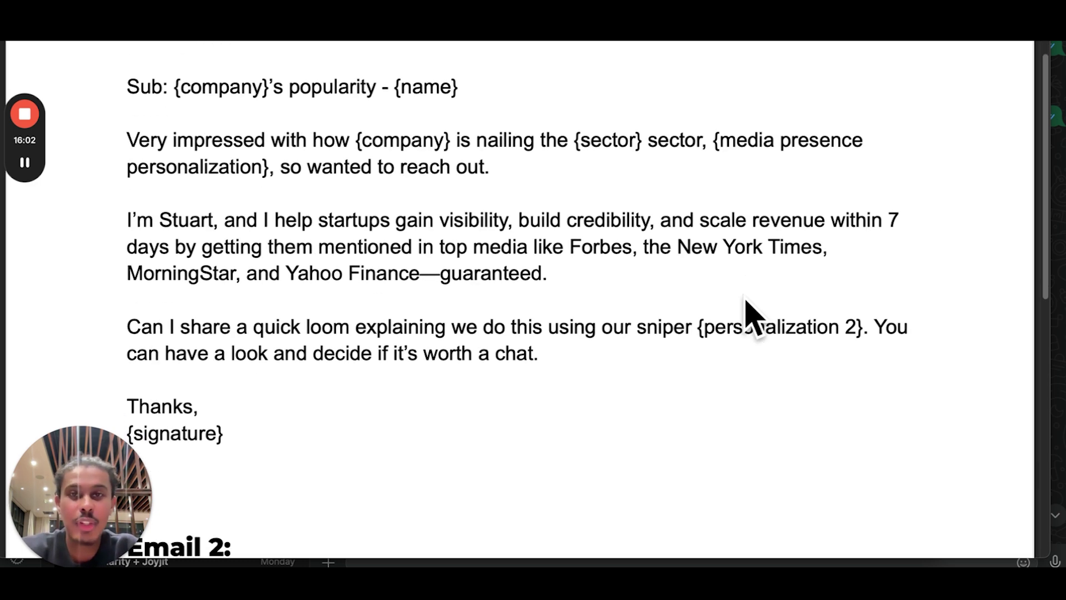
Step: Read the Email 2 follow-up and its payment postscript, and compare them with Email 1's subject line, pitch and loom offer
scroll(746, 301, down, 10)
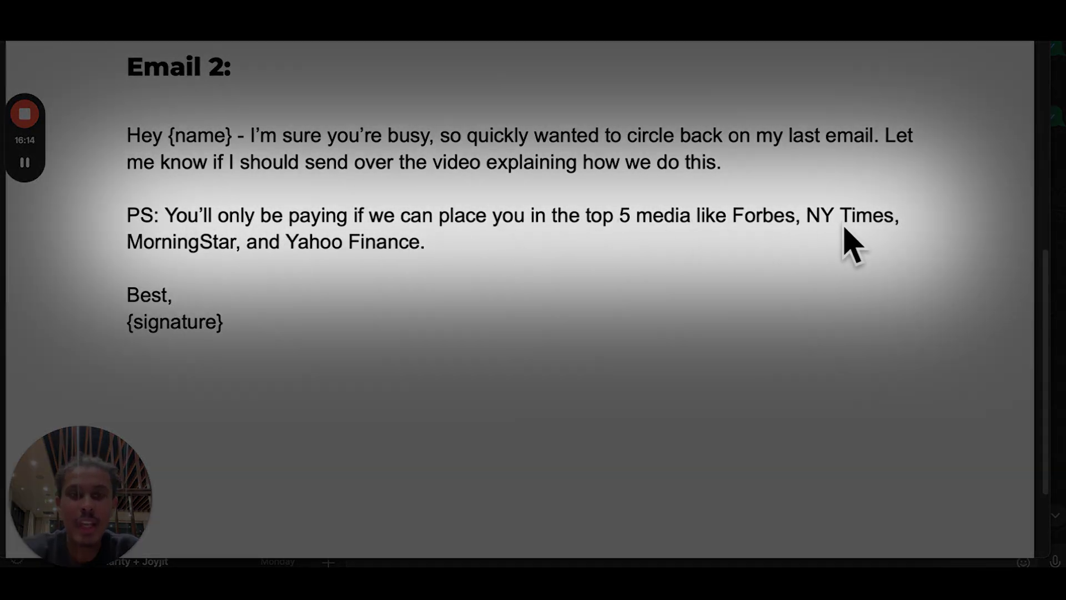
scroll(464, 280, down, 3)
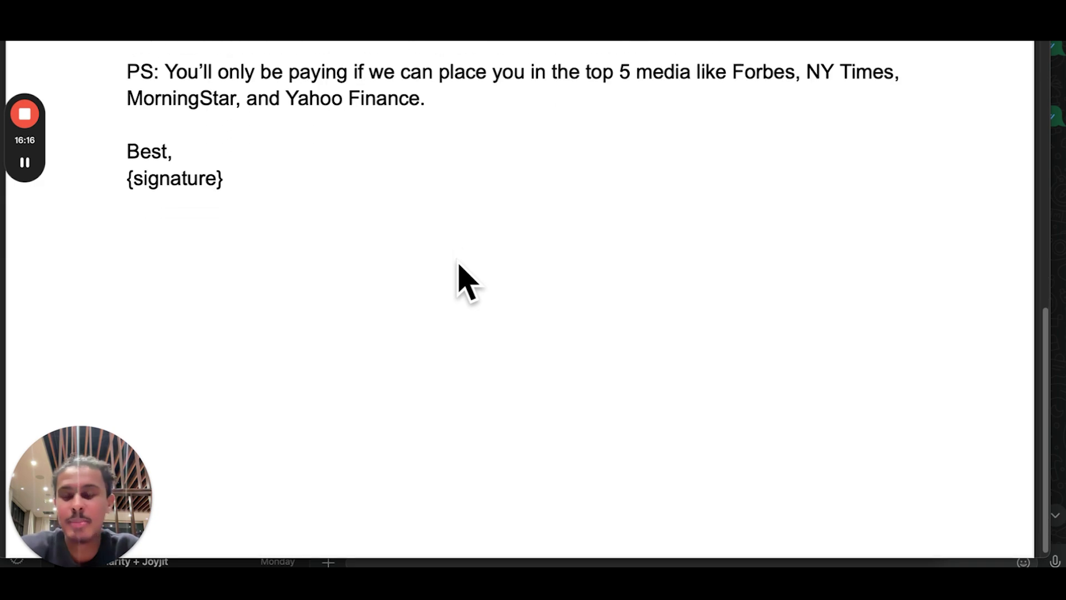
scroll(463, 280, up, 15)
scroll(463, 283, down, 5)
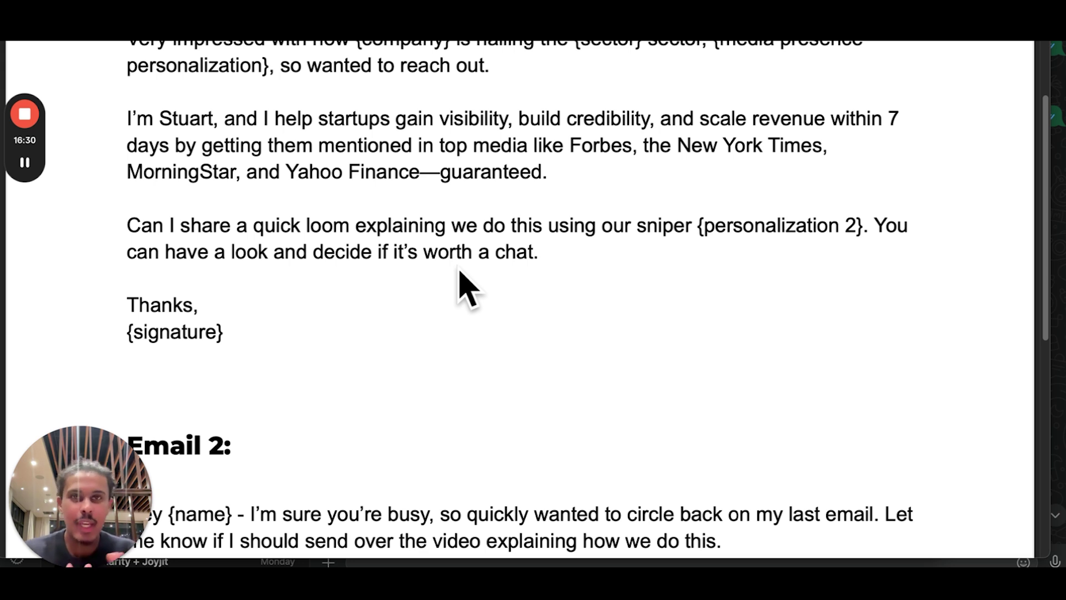
scroll(460, 278, down, 5)
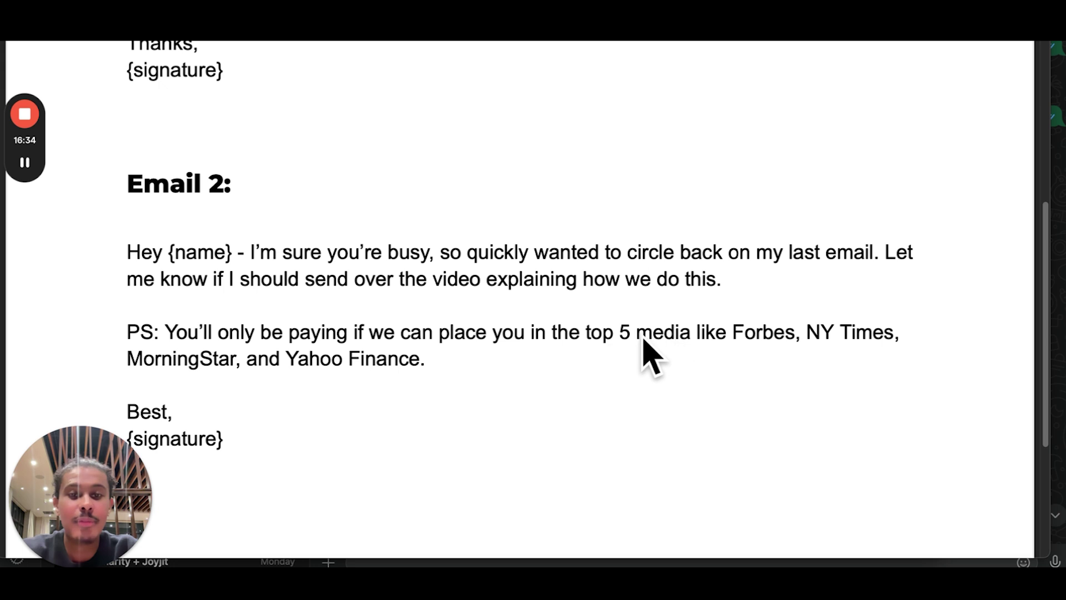
scroll(752, 364, up, 2)
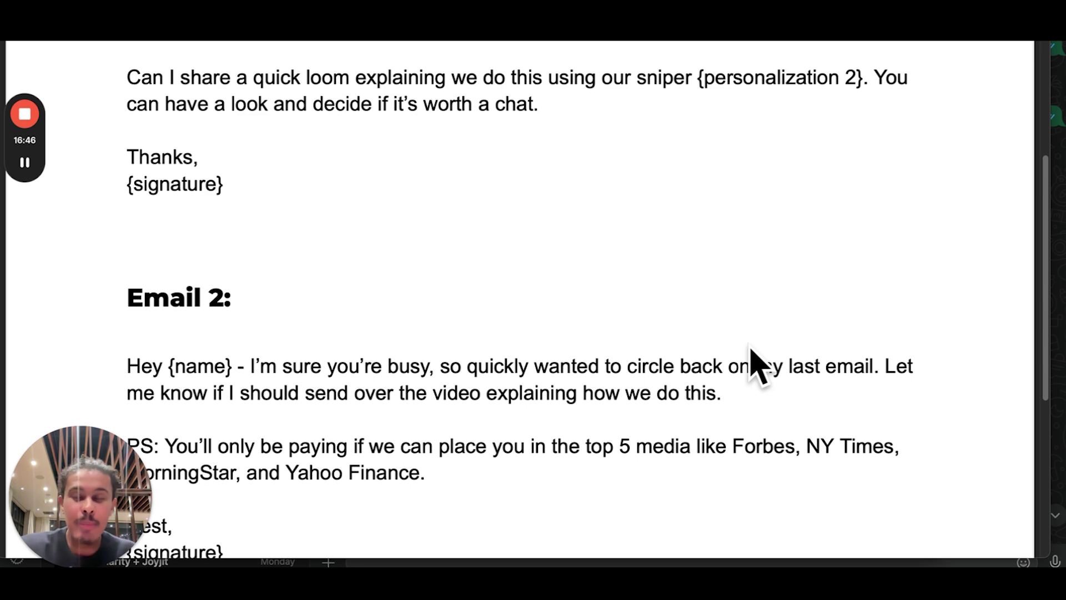
scroll(750, 361, up, 8)
scroll(751, 361, down, 1)
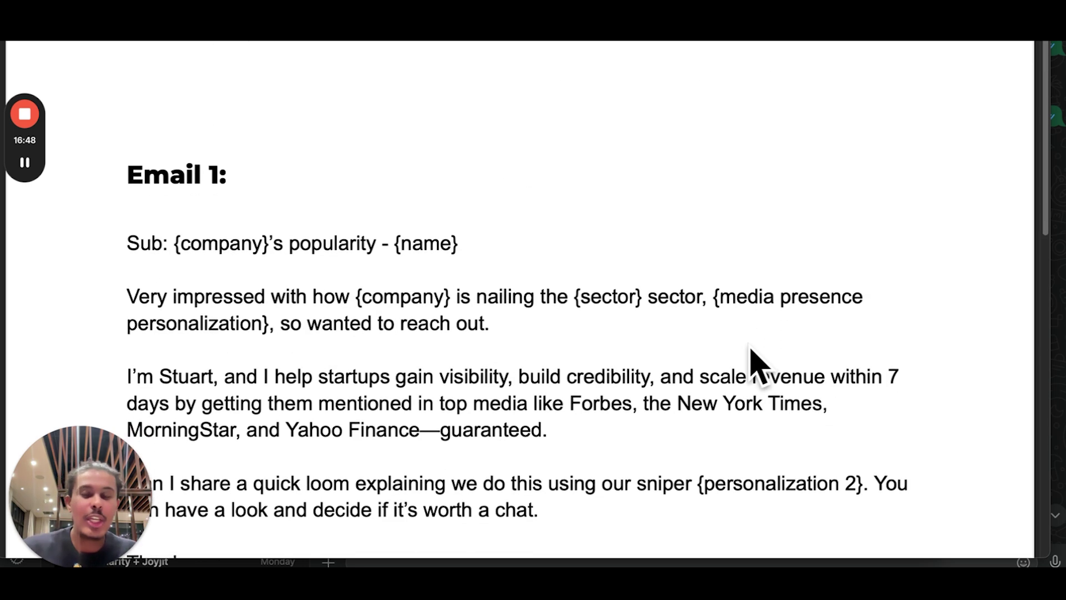
scroll(750, 361, down, 3)
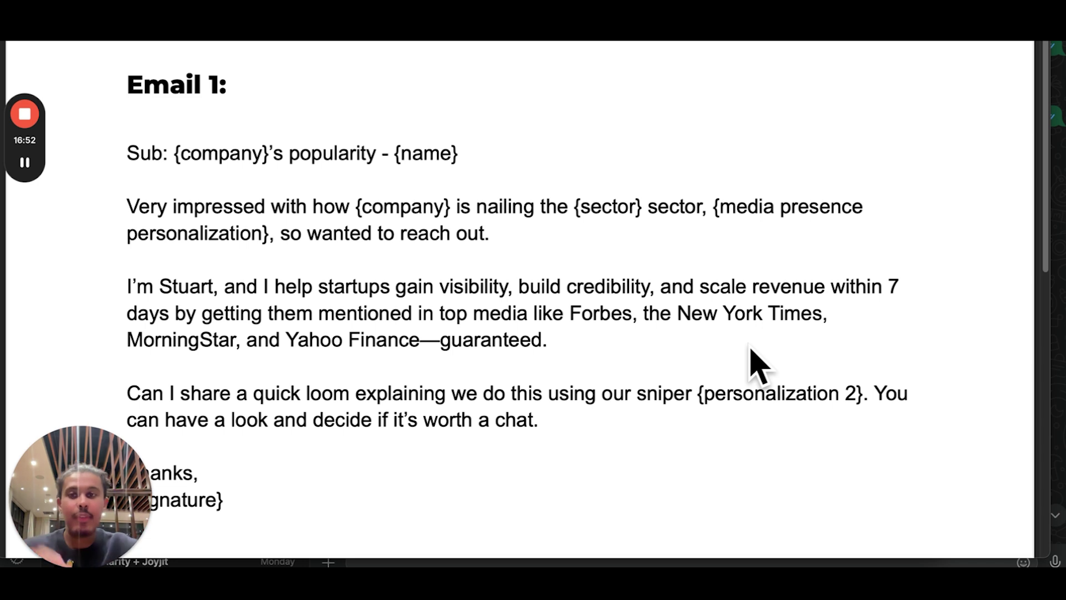
scroll(750, 349, down, 15)
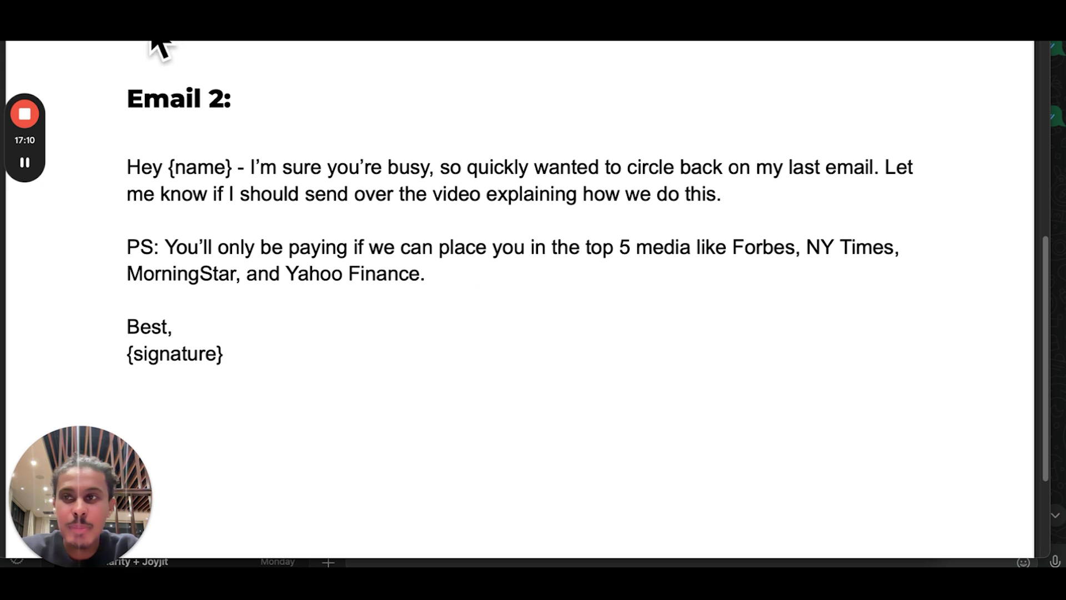
drag(533, 34, 542, 33)
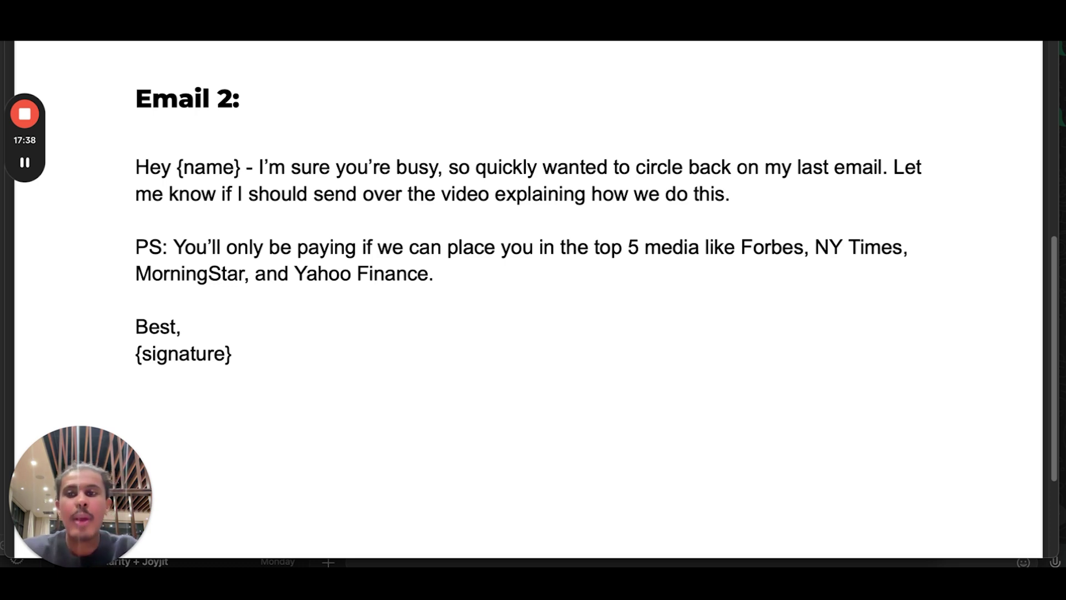
scroll(428, 321, up, 10)
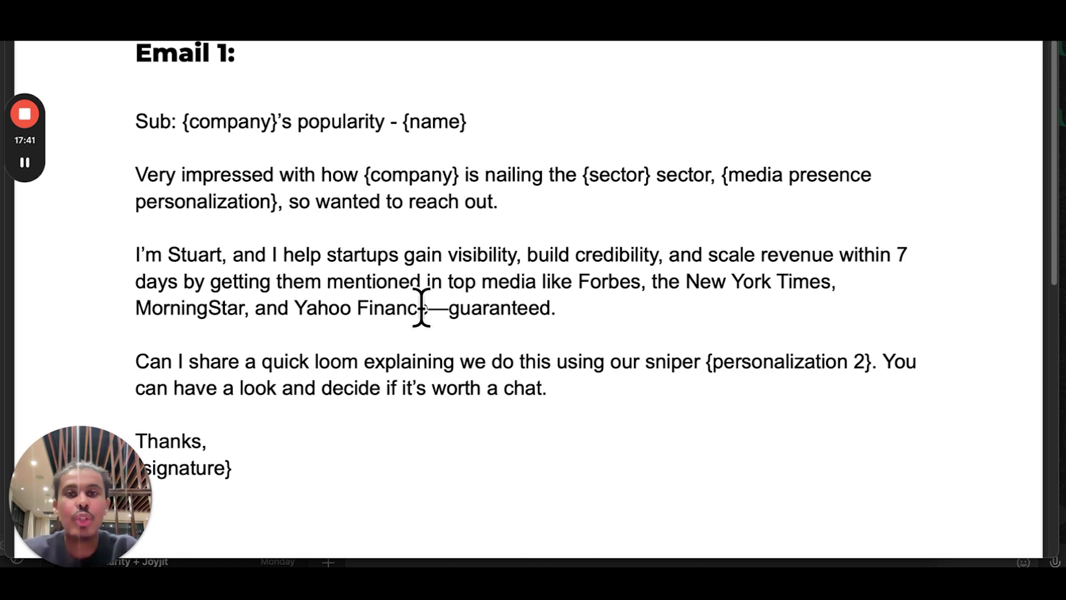